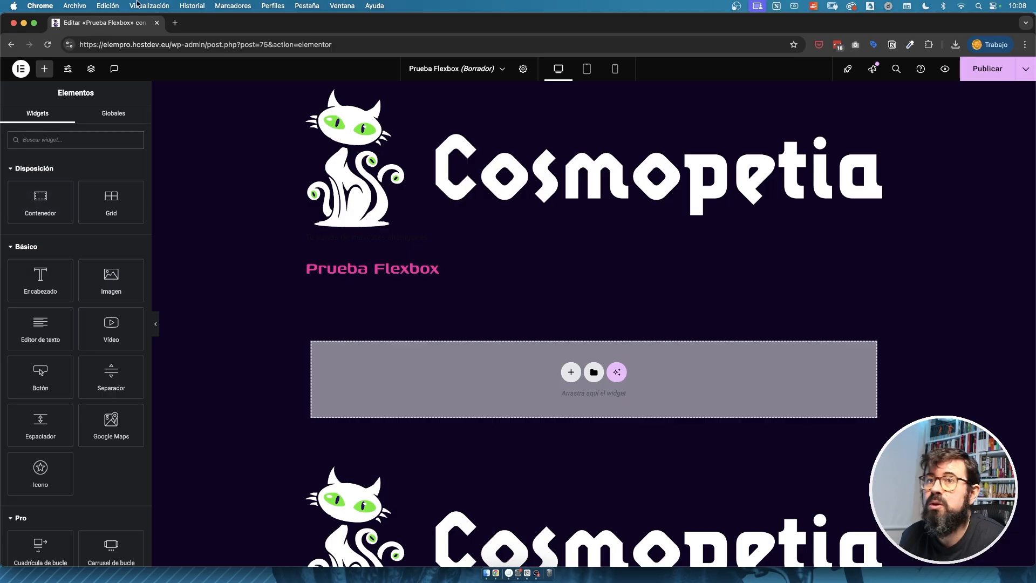
- Leave the page editor for the WordPress admin and check the Contenedor option among the stable features in Elementor's settings
left_click_drag(208, 45, 334, 45)
key("BackSpace")
key("Return")
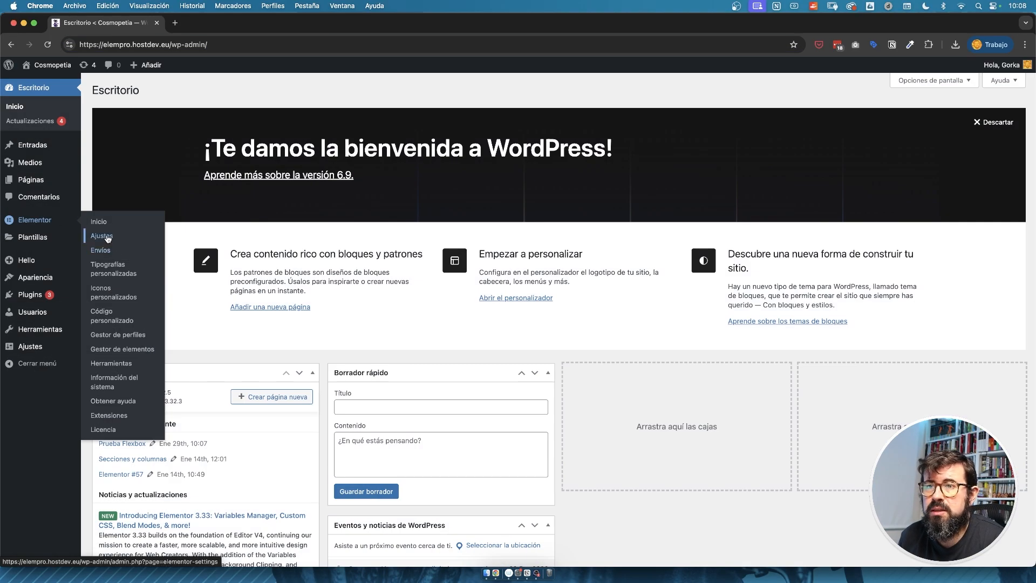
left_click(107, 237)
scroll(361, 350, "down", 7)
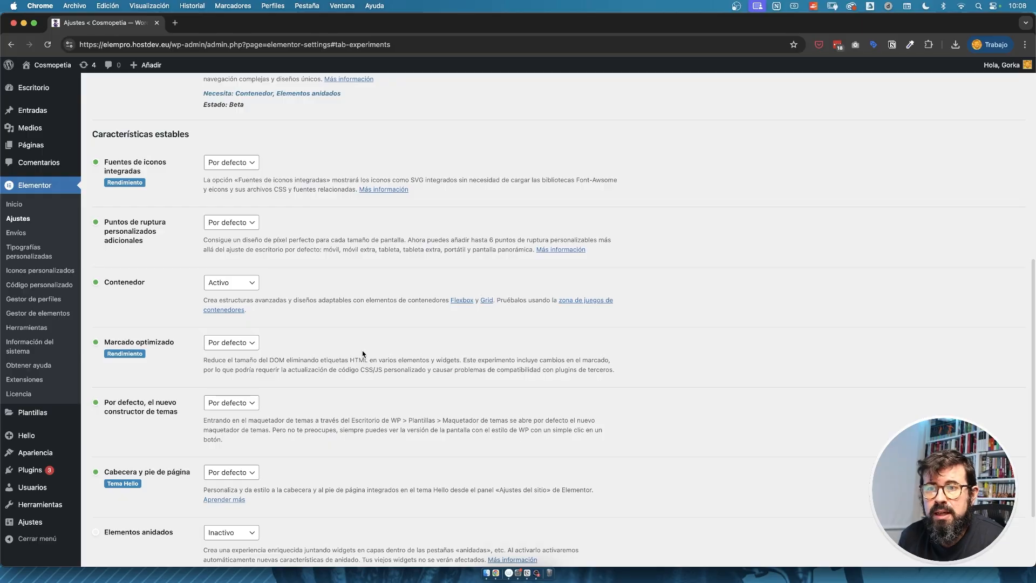
scroll(362, 353, "down", 1)
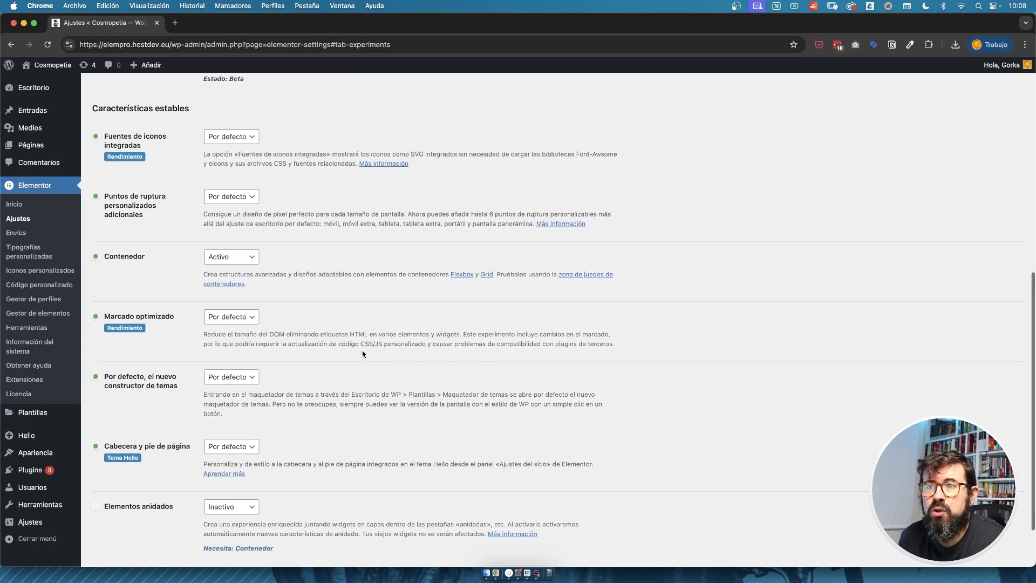
left_click(244, 258)
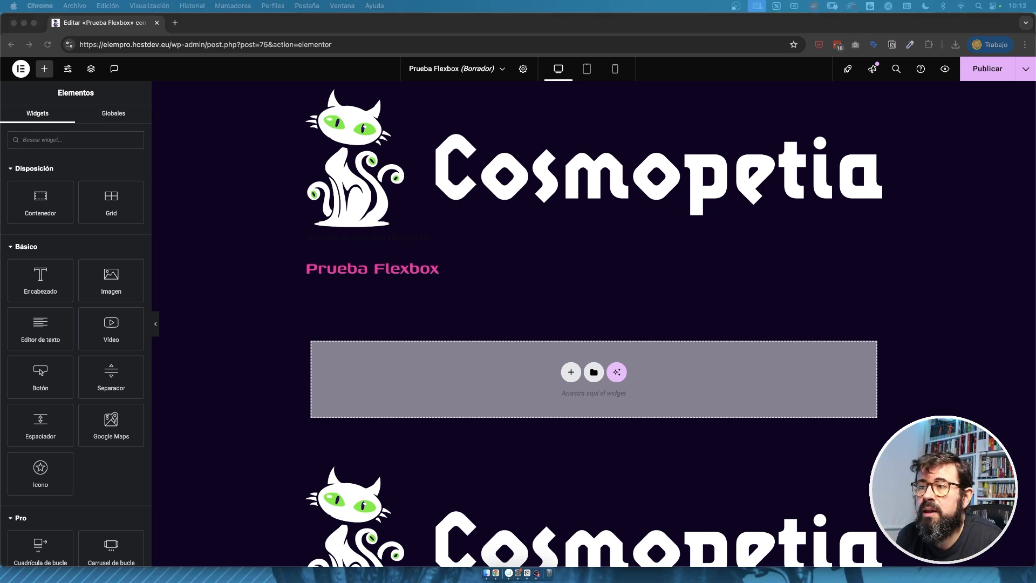
- Hide the page title of Prueba Flexbox through the page settings
left_click(523, 69)
left_click(128, 444)
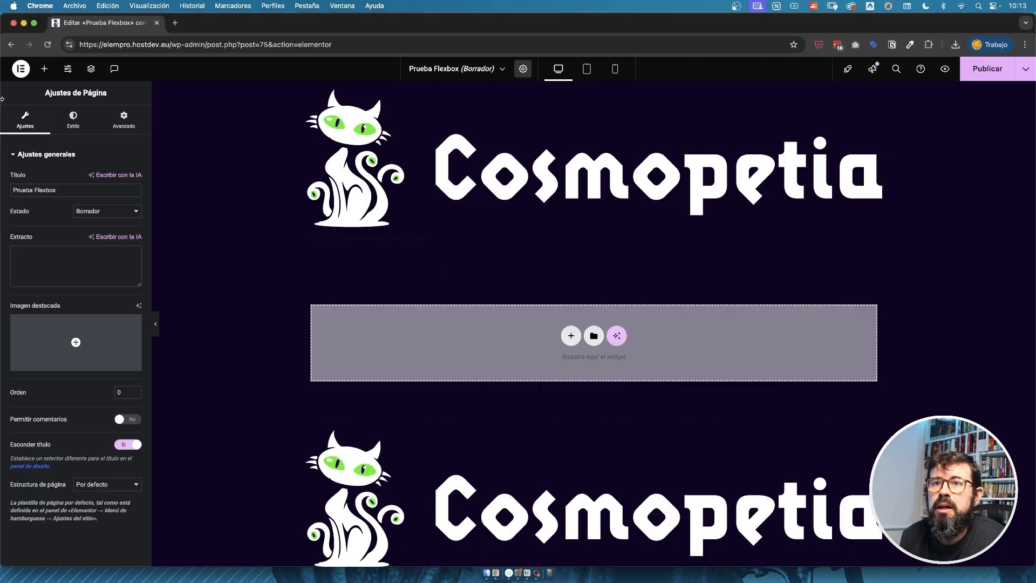
left_click(519, 287)
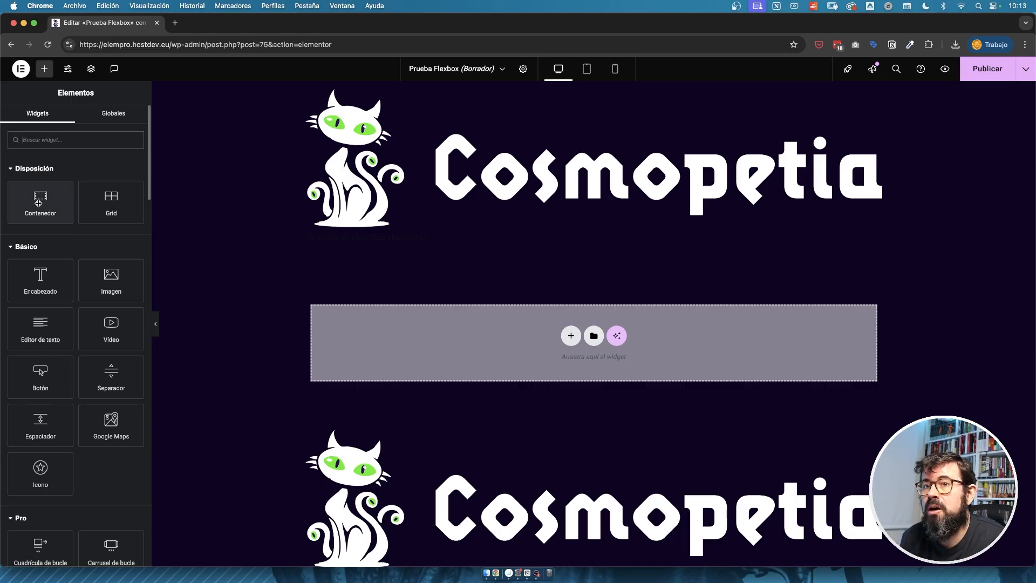
- Try out a single container and a Flexbox structure of two rows by three columns on the page, deleting each one
left_click_drag(39, 203, 610, 335)
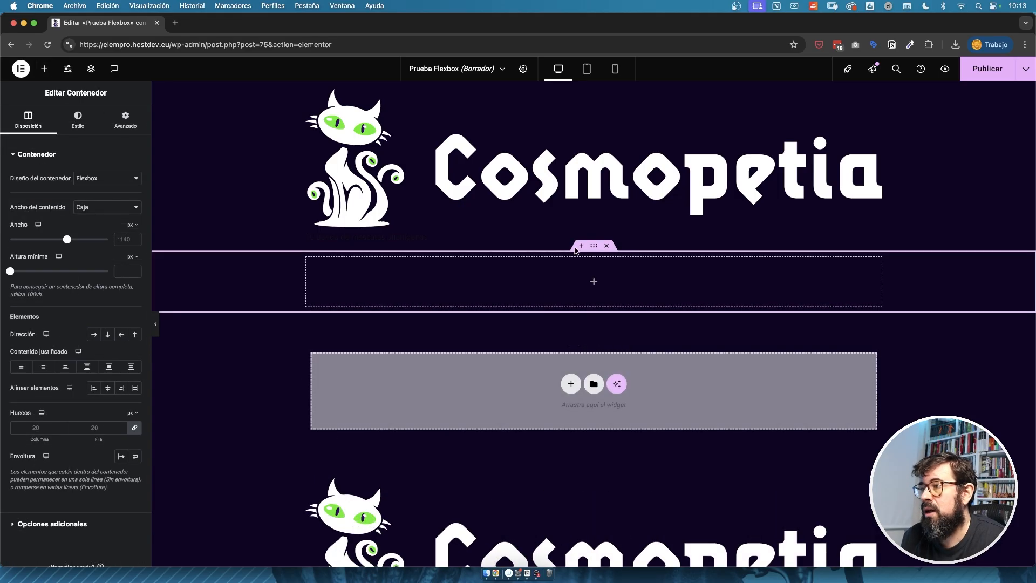
left_click(606, 245)
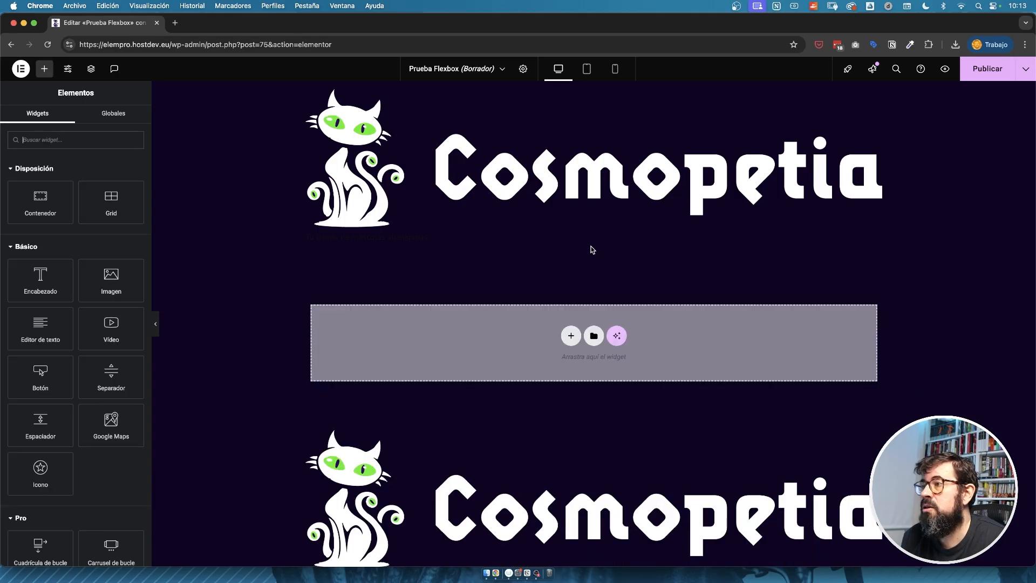
left_click(571, 337)
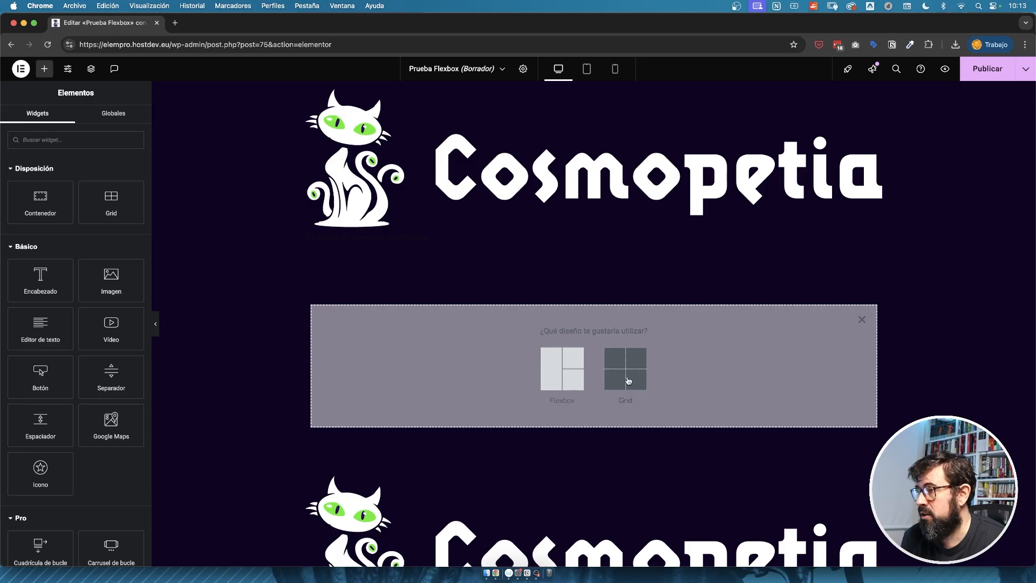
left_click(554, 372)
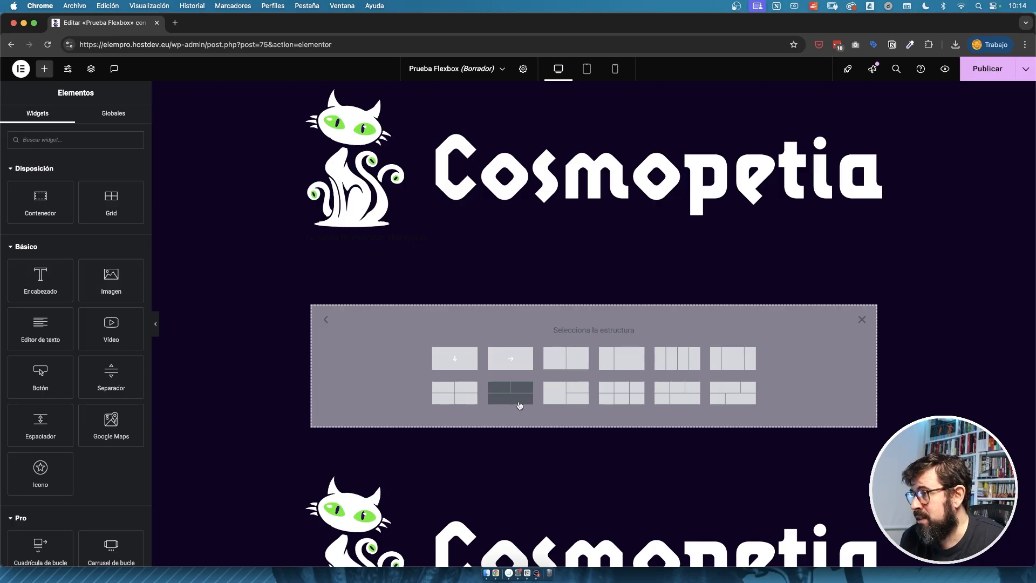
left_click(633, 396)
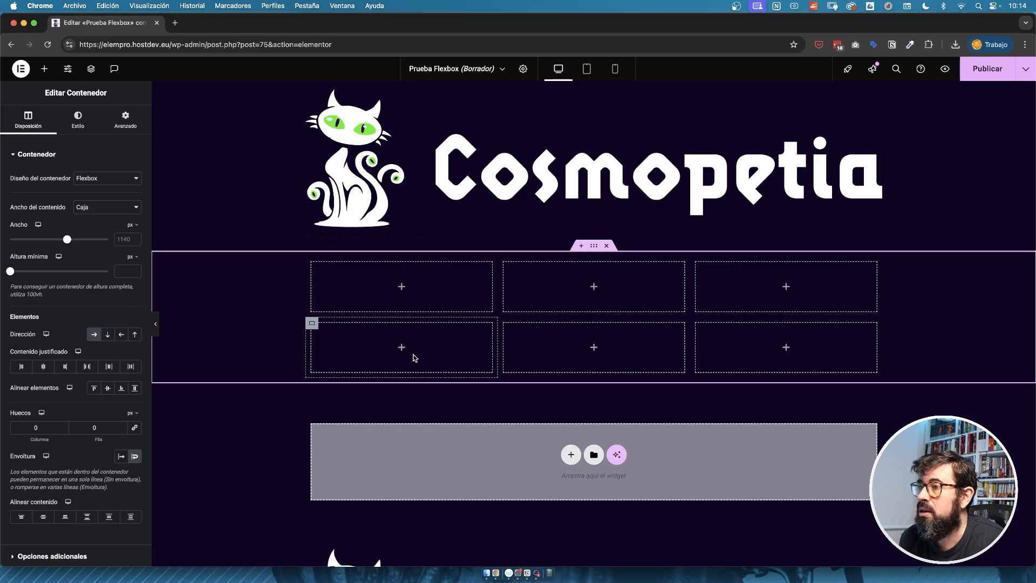
left_click(606, 246)
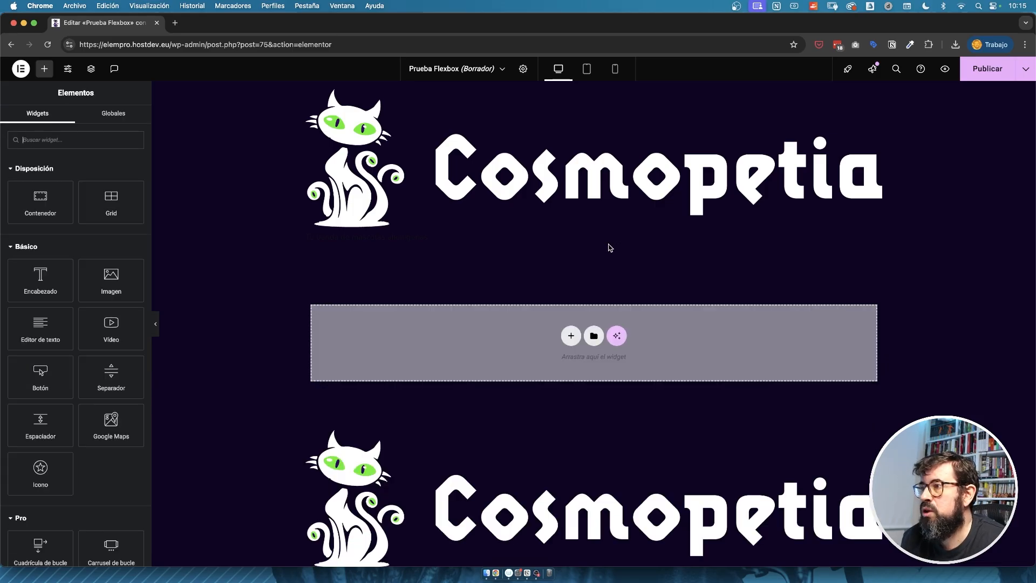
- Add an empty container to the page's drop area, keeping its layout as Flexbox
left_click_drag(29, 203, 673, 336)
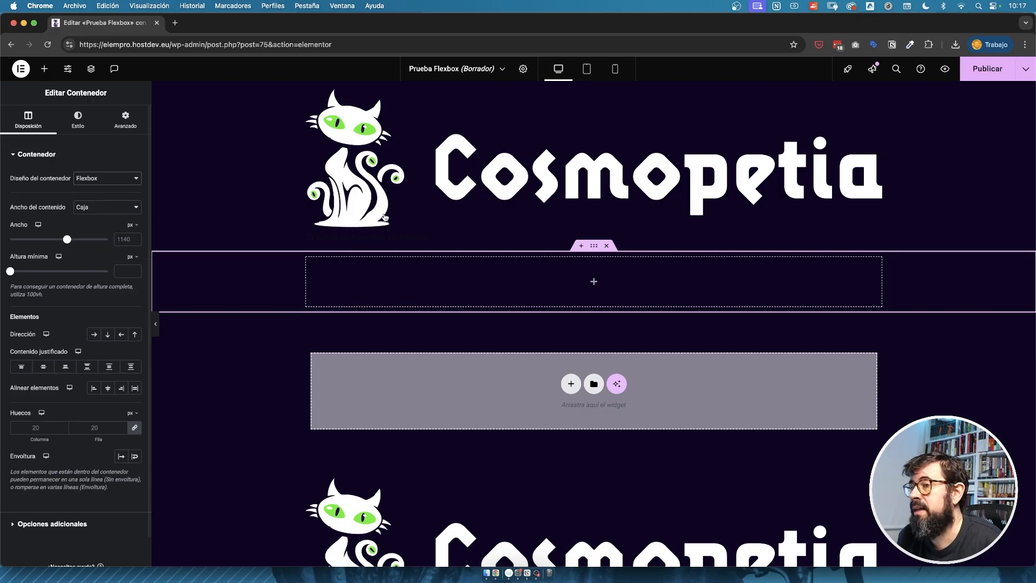
left_click(110, 178)
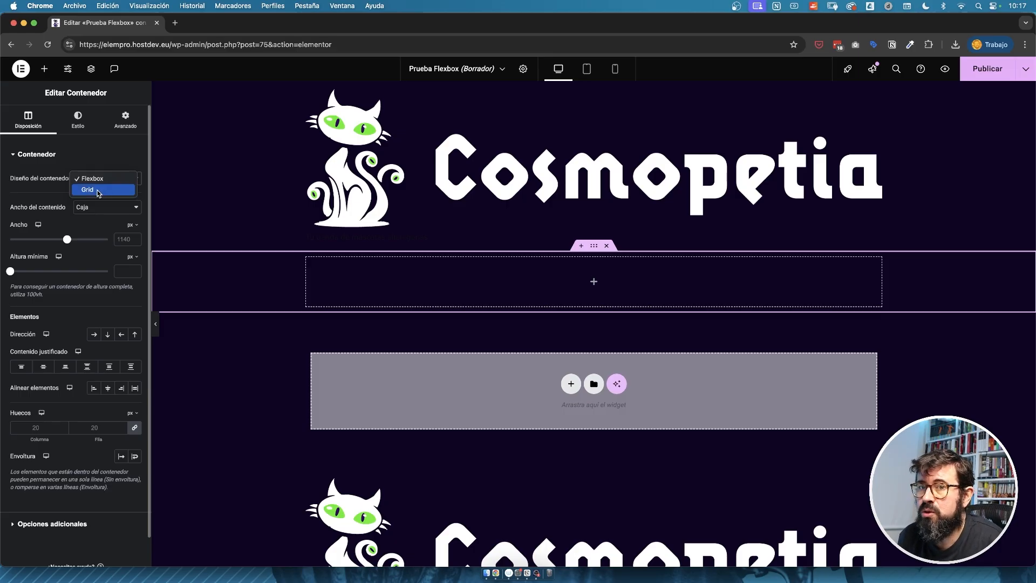
left_click(34, 180)
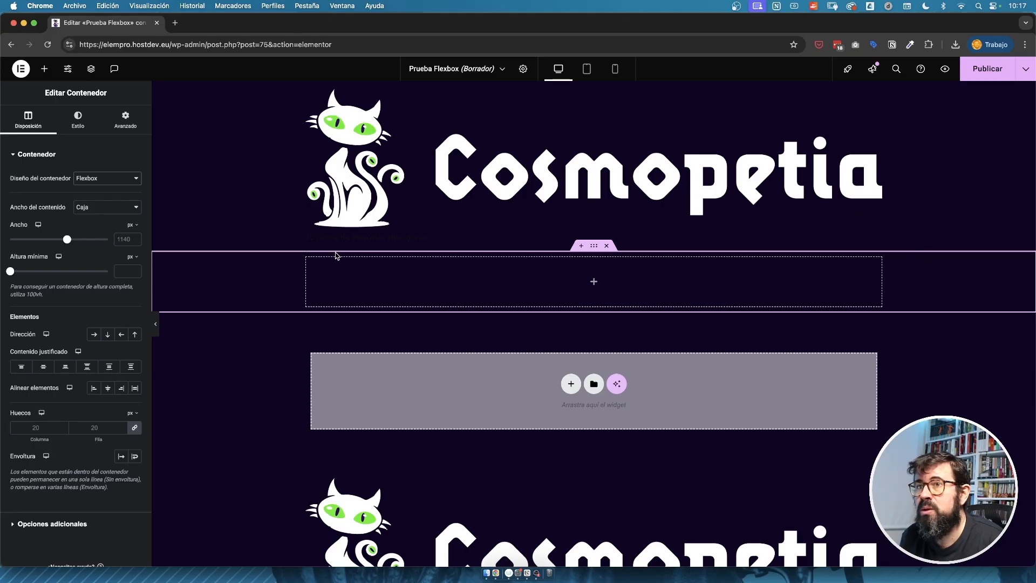
- Try the container's content width as Ancho completo and return it to Caja
left_click(102, 206)
left_click(96, 217)
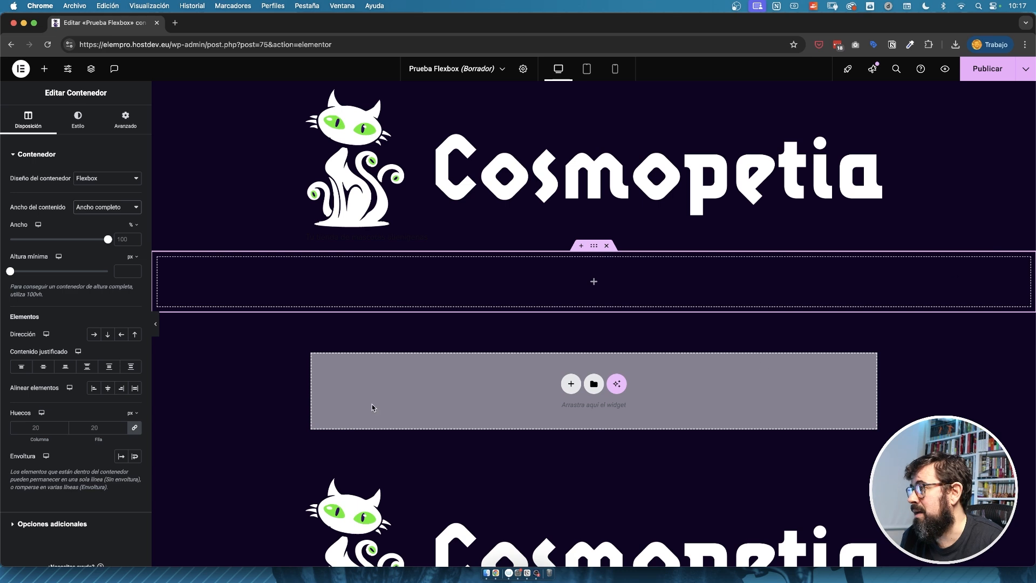
left_click(107, 206)
left_click(110, 197)
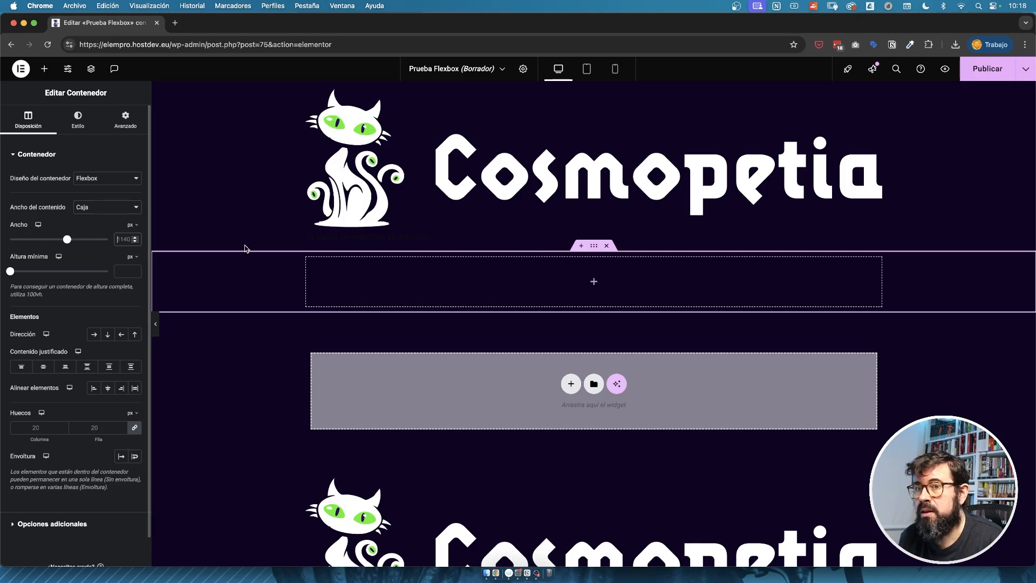
- Try boxed widths of 600 px and 1300 px on the container, and clear the custom width
type("600")
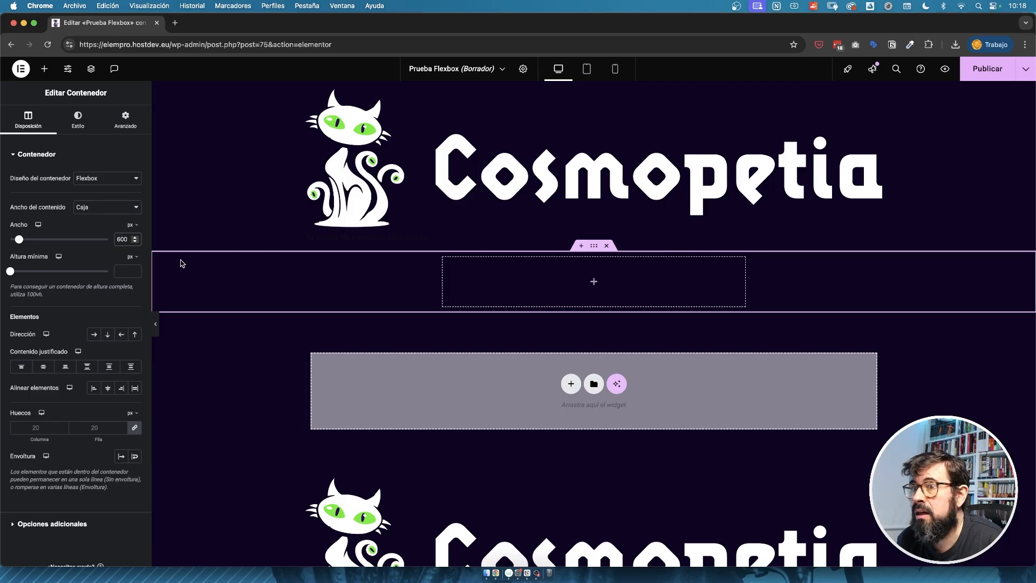
double_click(122, 238)
type("100")
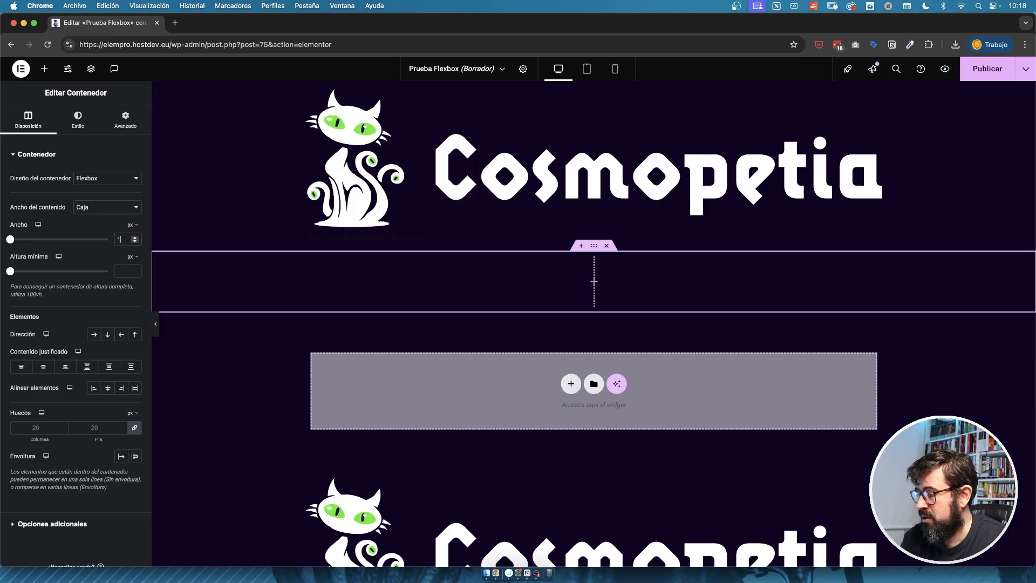
key("Left")
key("Left")
type("3")
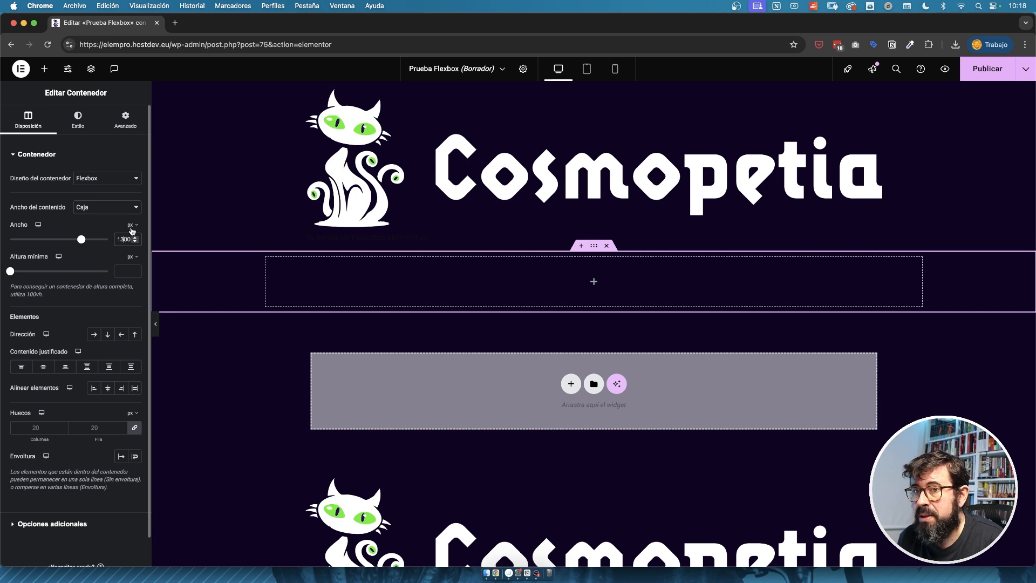
key("BackSpace")
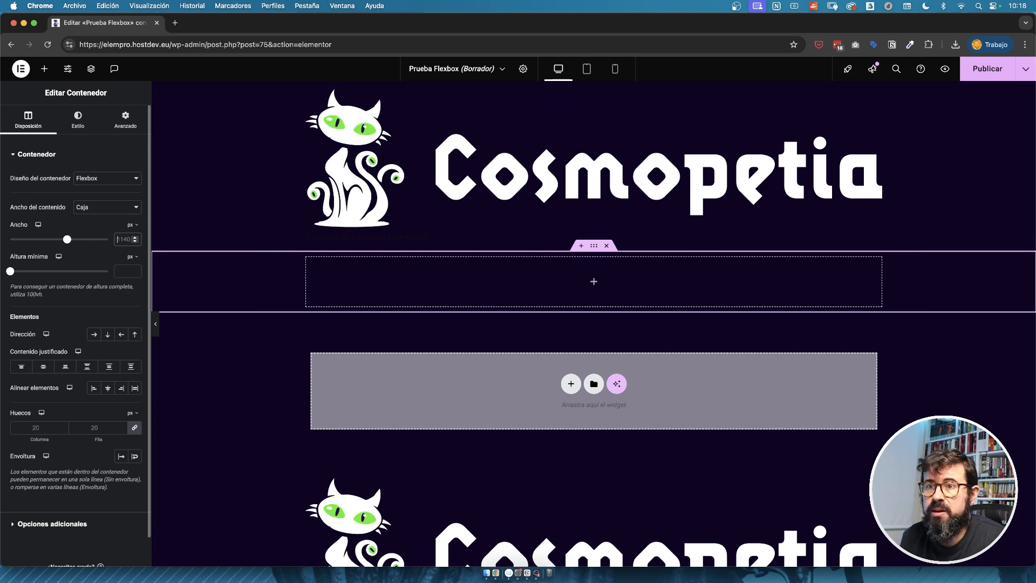
- Try a container width of 50 %, clear the value and return the width unit to px
left_click(133, 225)
left_click(129, 240)
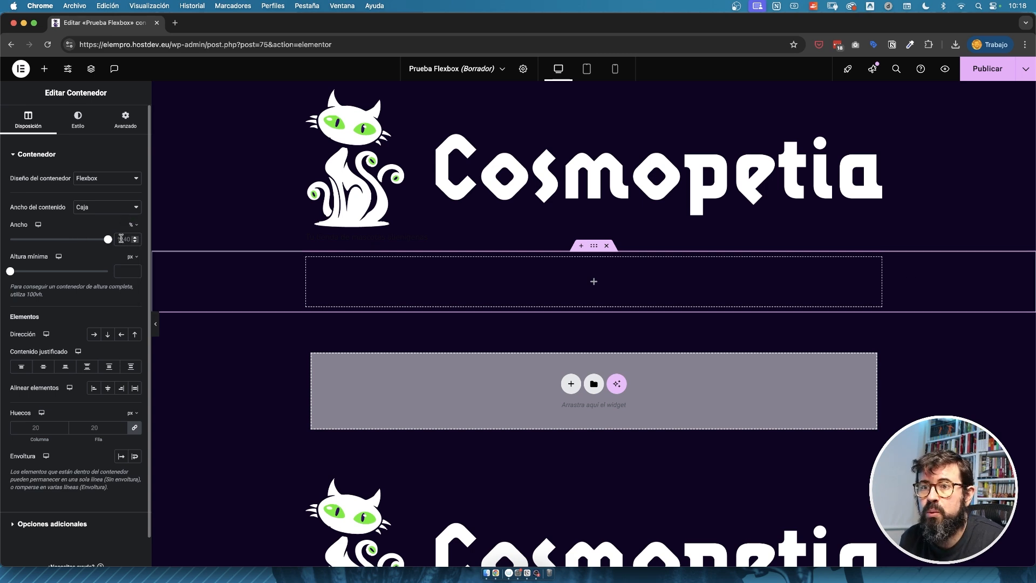
left_click(122, 239)
type("50")
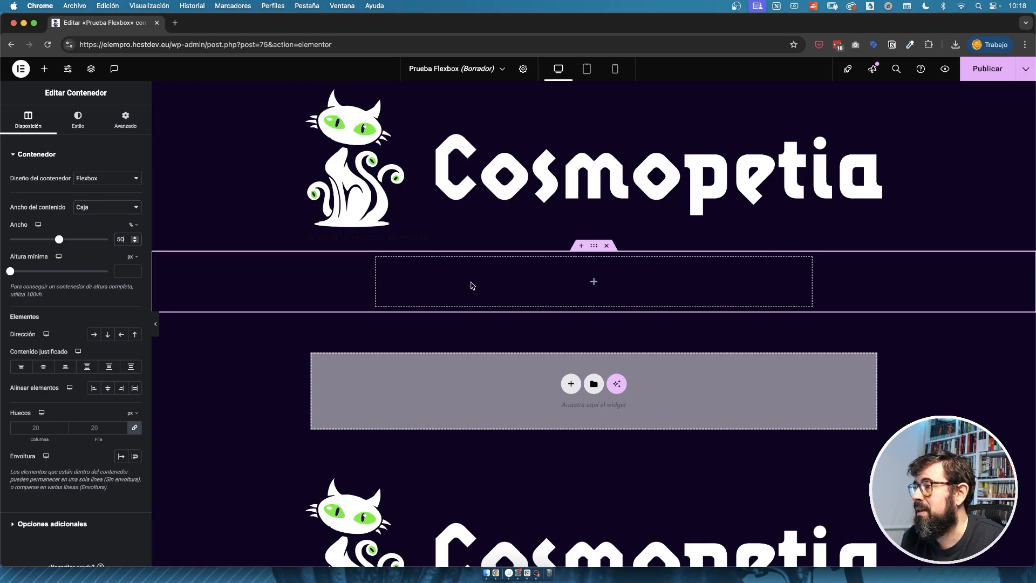
left_click(133, 225)
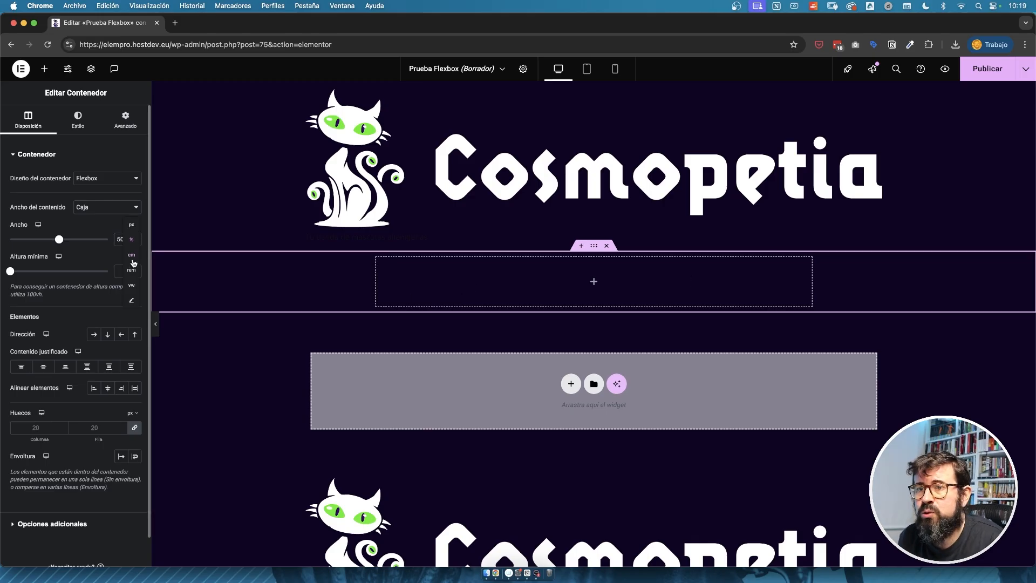
left_click(97, 231)
left_click_drag(115, 239, 167, 236)
key("BackSpace")
left_click(133, 225)
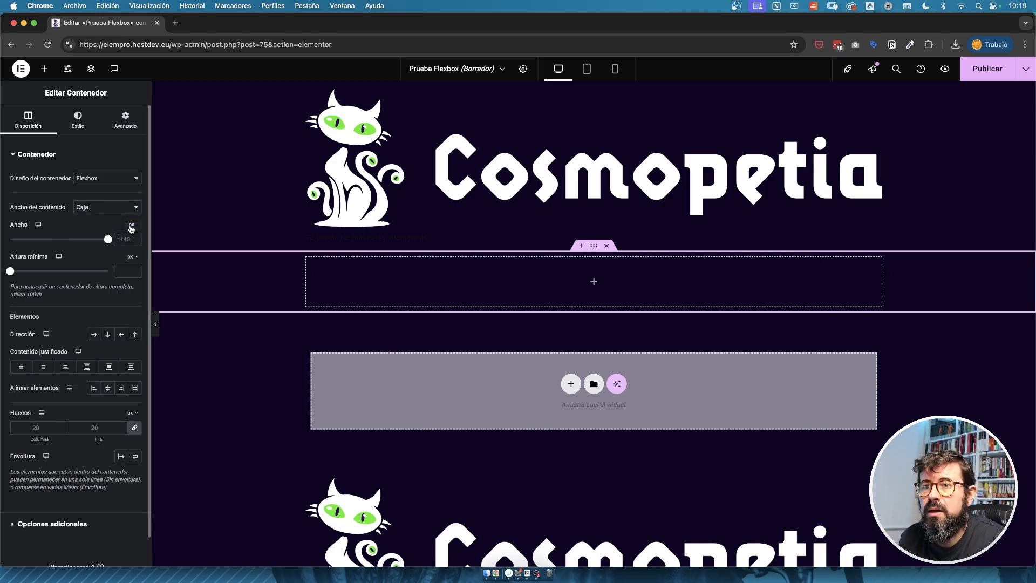
left_click(132, 231)
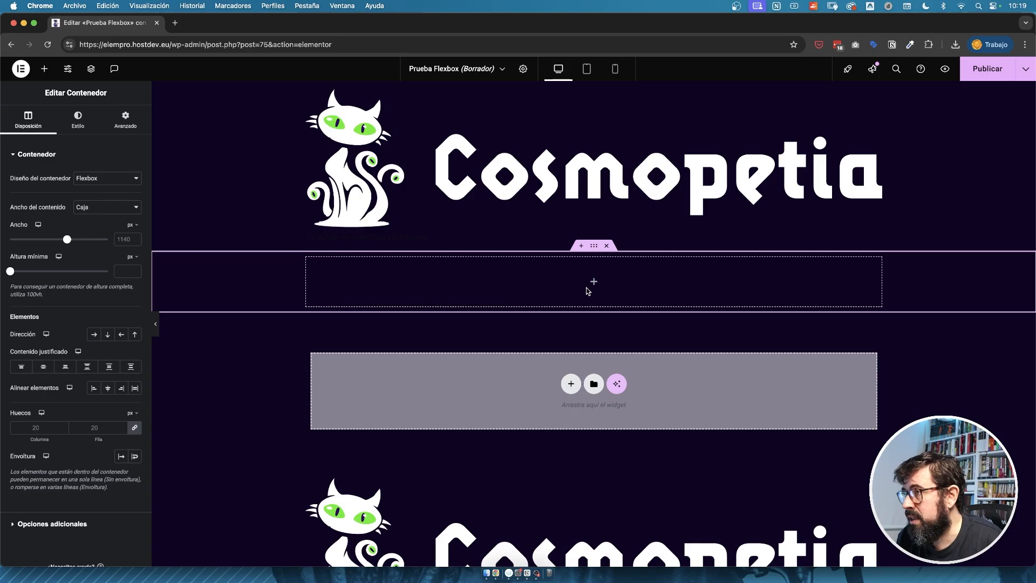
- Place a text editor widget inside the container and set its text color to white
left_click(43, 70)
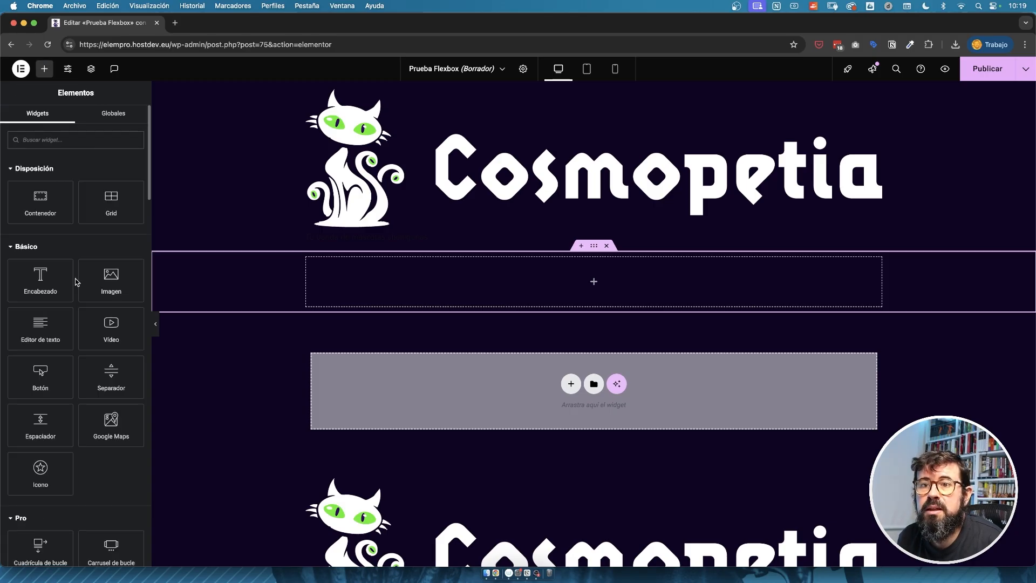
left_click_drag(23, 311, 280, 308)
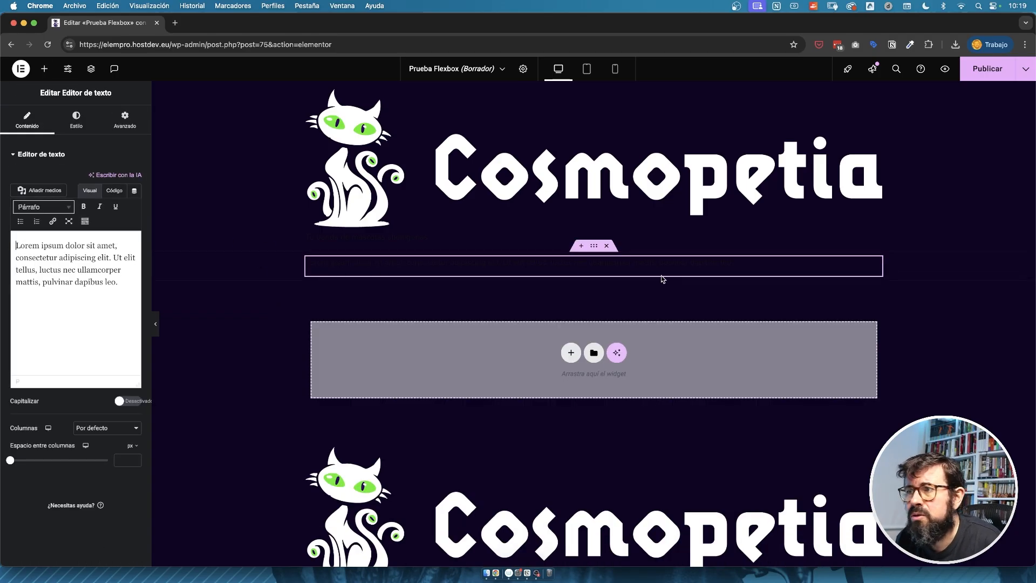
left_click(76, 118)
left_click(135, 314)
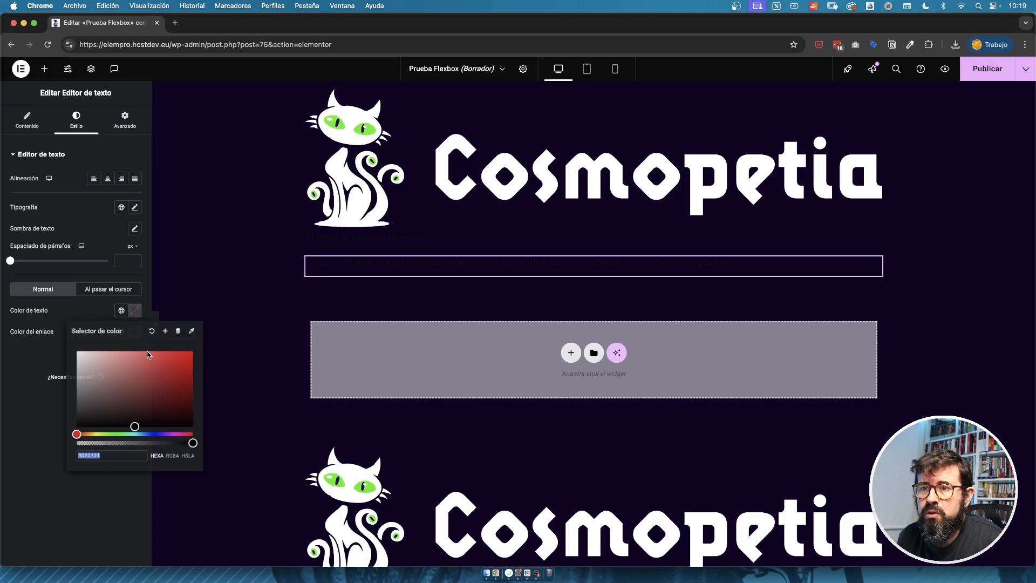
left_click_drag(150, 354, 2, 303)
- Paste copies of the Lorem ipsum paragraph into the text widget until it holds ten, and select the container
left_click(848, 276)
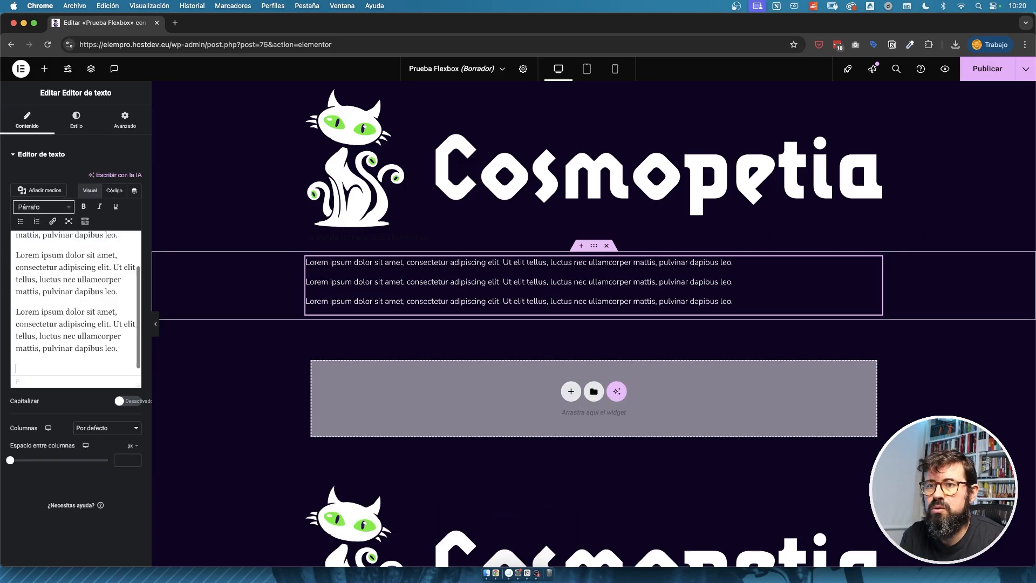
key("super+v")
key("super+v")
key("super+v")
key("super+v")
key("super+v")
key("super+v")
key("super+v")
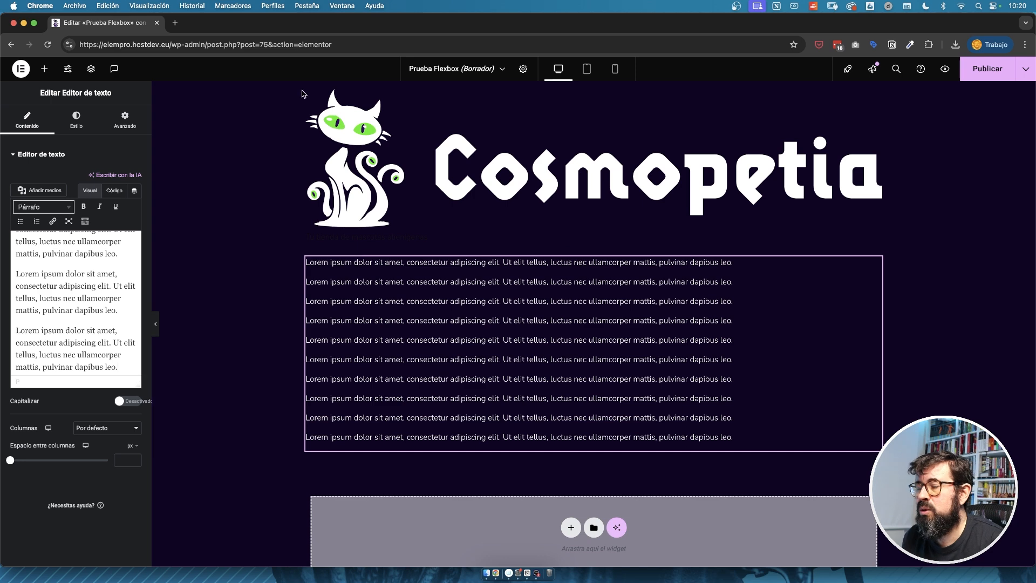
left_click(232, 280)
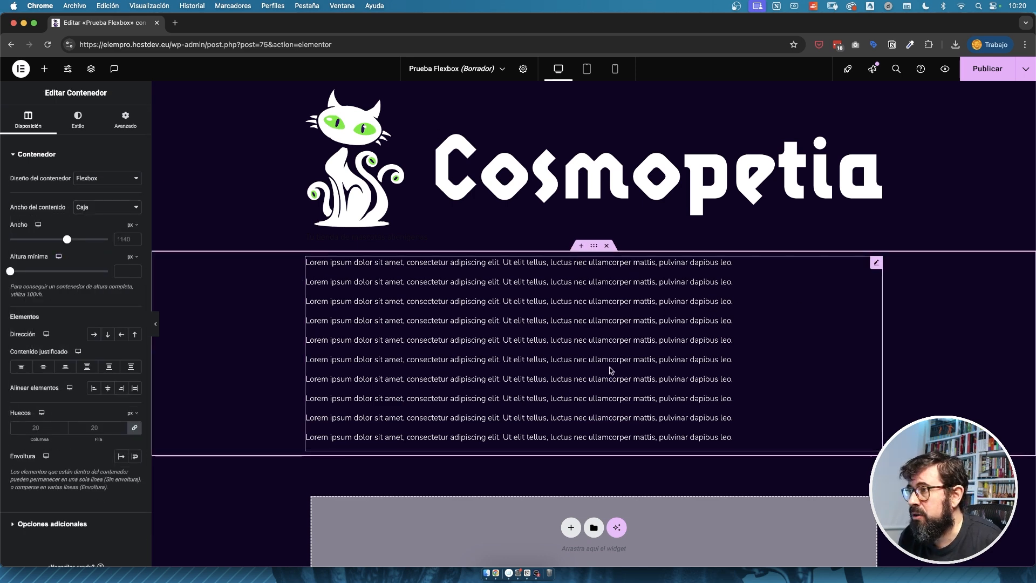
- Delete the repeated paragraphs from the text widget, leaving a single Lorem ipsum paragraph
left_click(619, 324)
left_click_drag(123, 276, 146, 473)
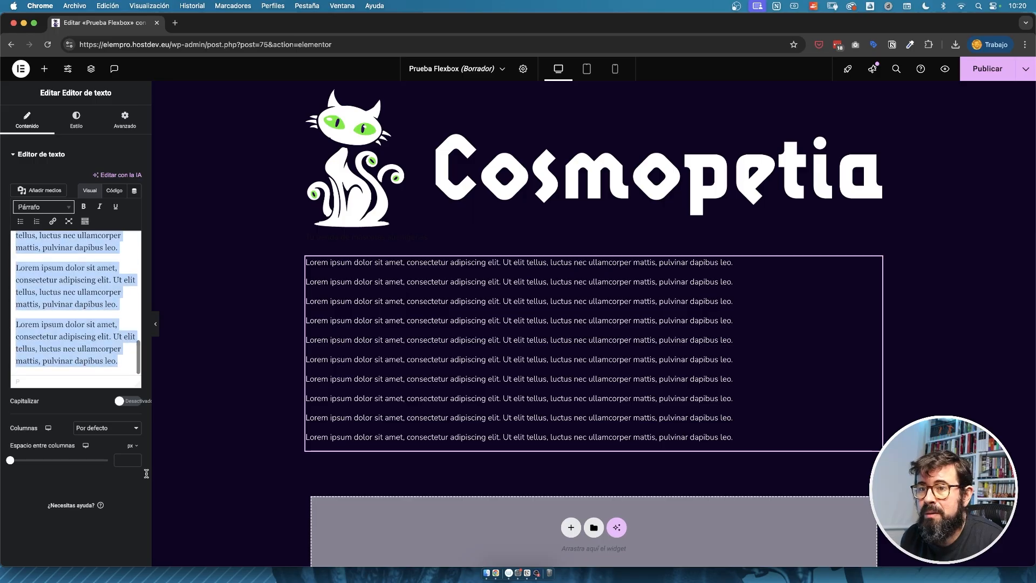
key("BackSpace")
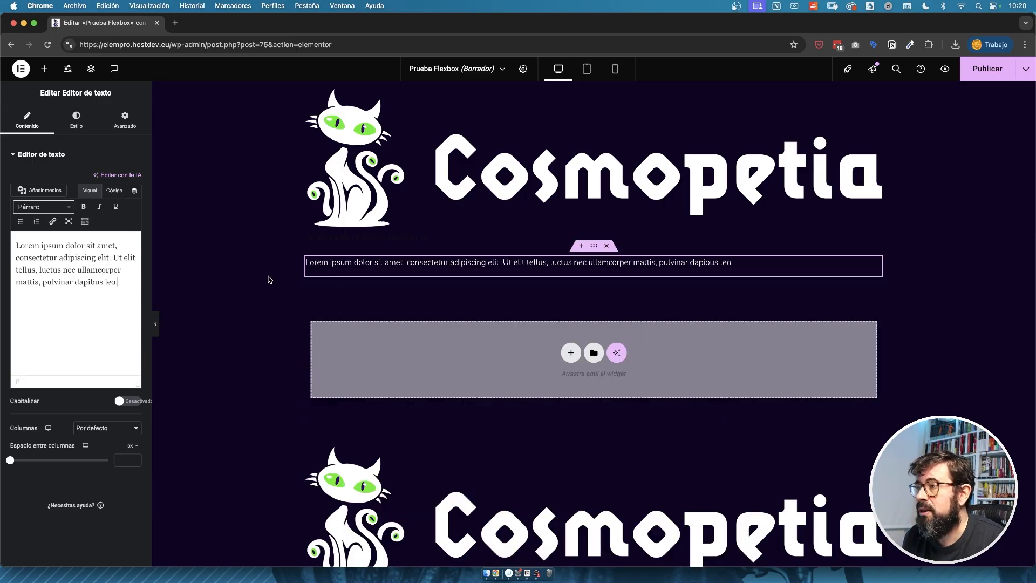
- Try container minimum heights of 500 px and 100 vh, clear the value and return the unit to px
left_click(594, 246)
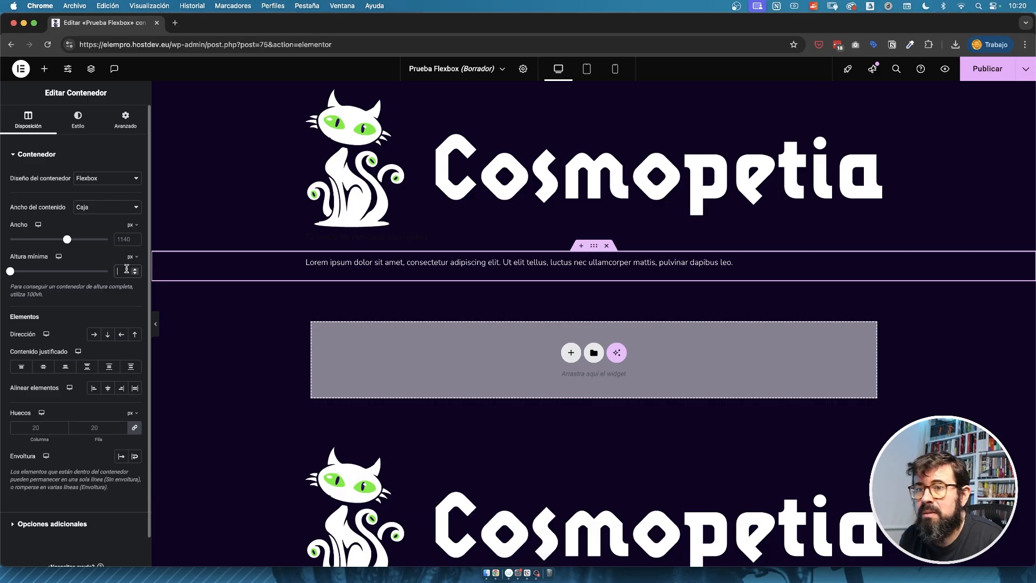
type("500")
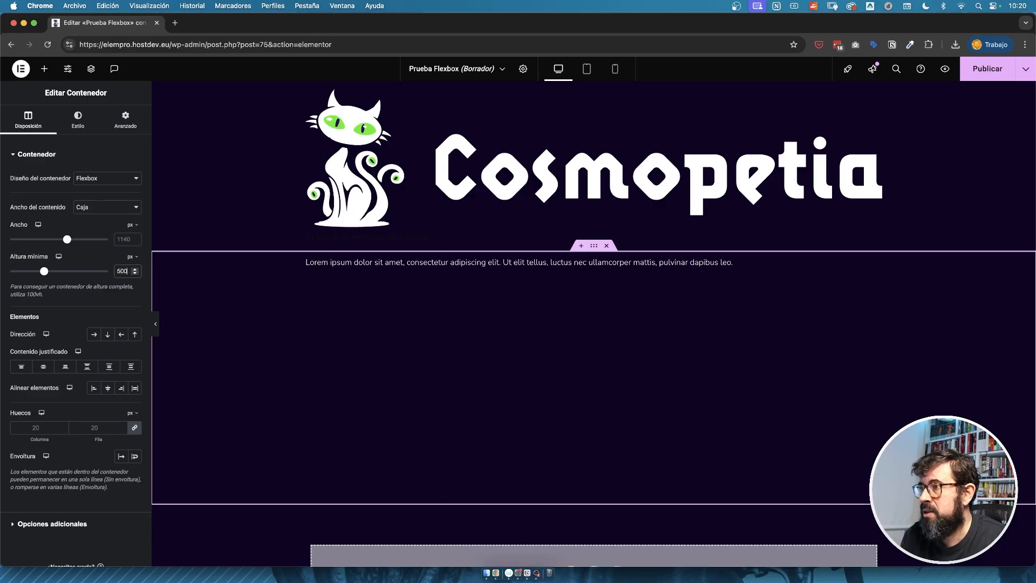
left_click(135, 259)
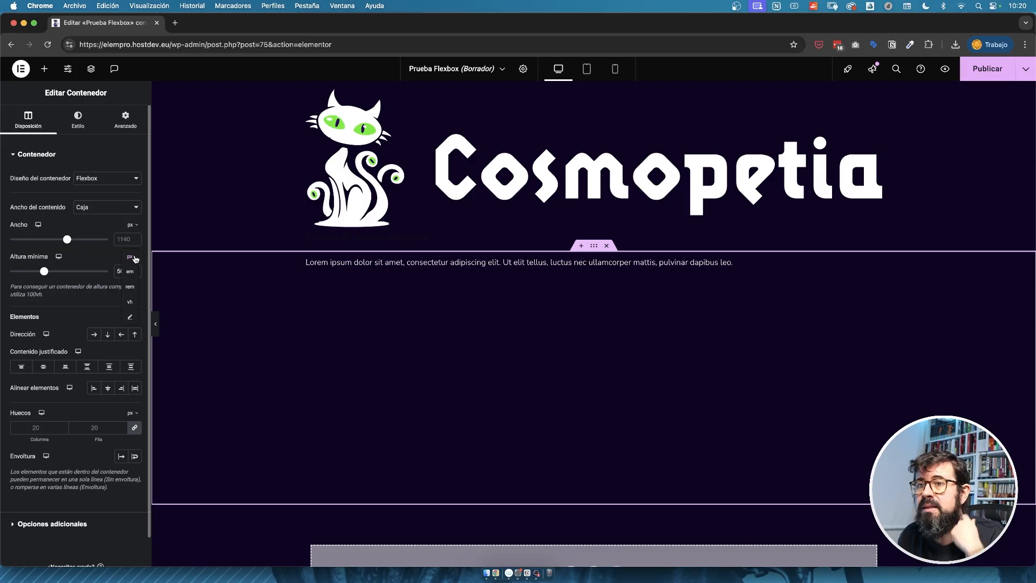
left_click(136, 306)
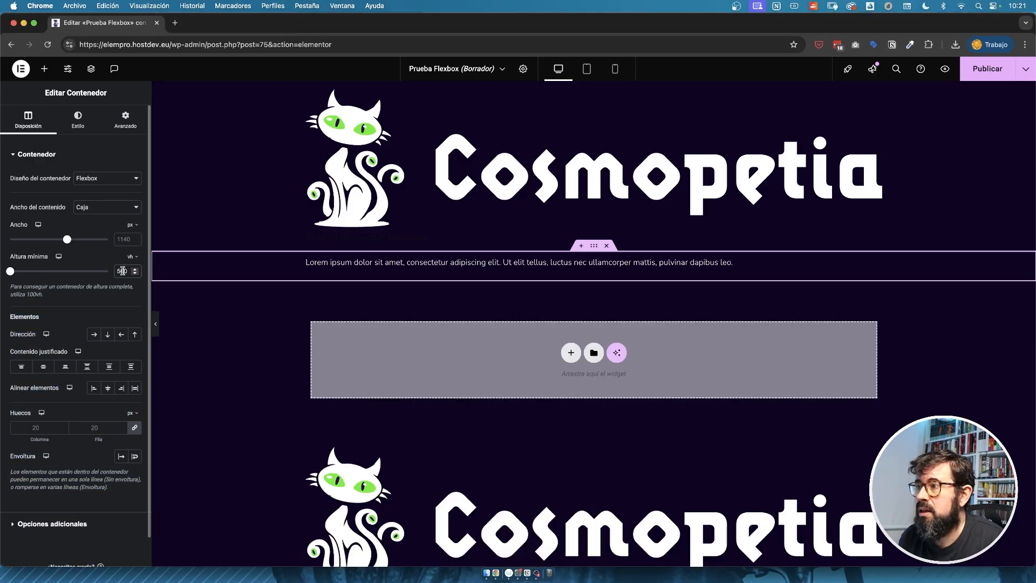
double_click(123, 271)
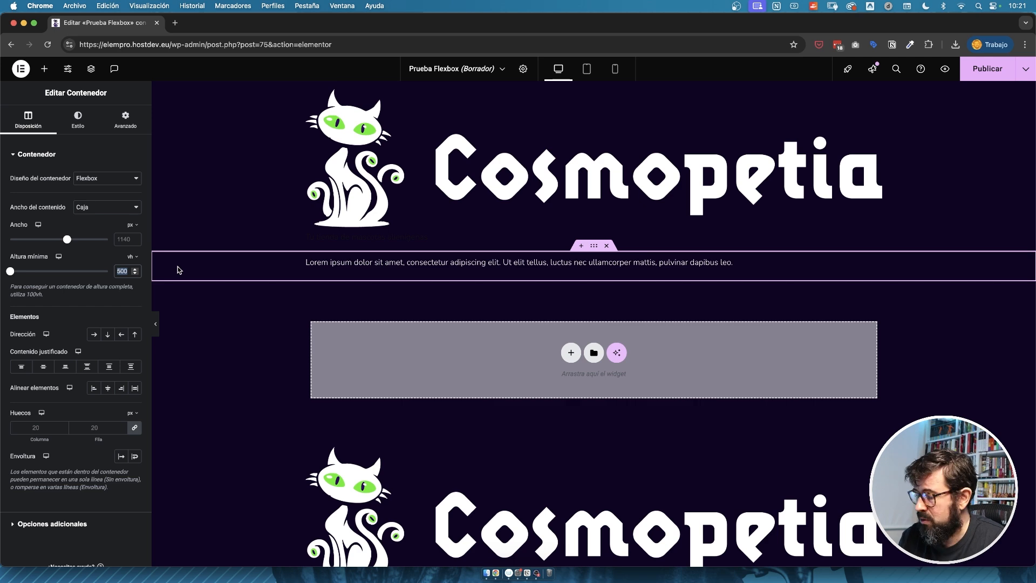
type("100")
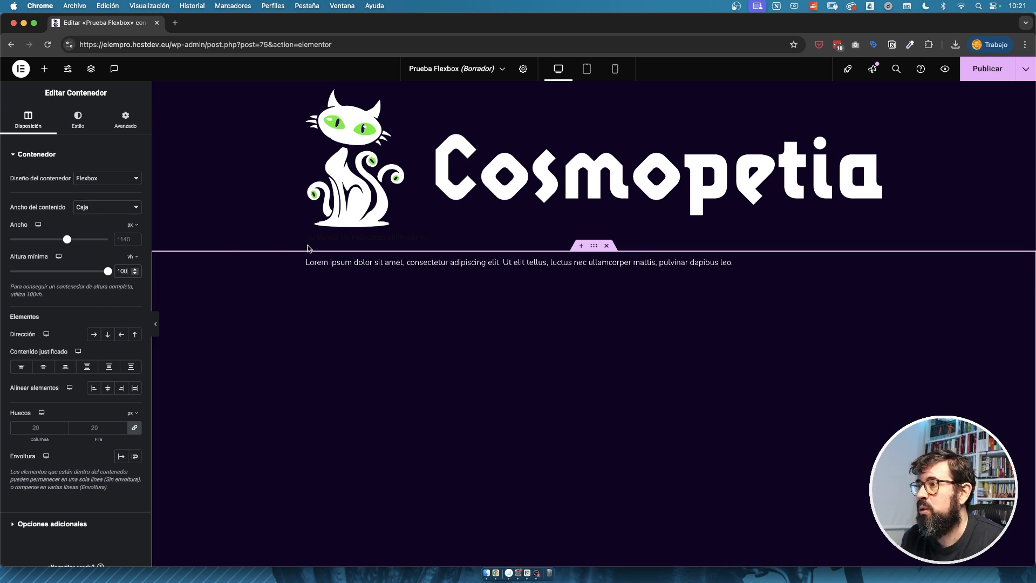
scroll(315, 254, "down", 3)
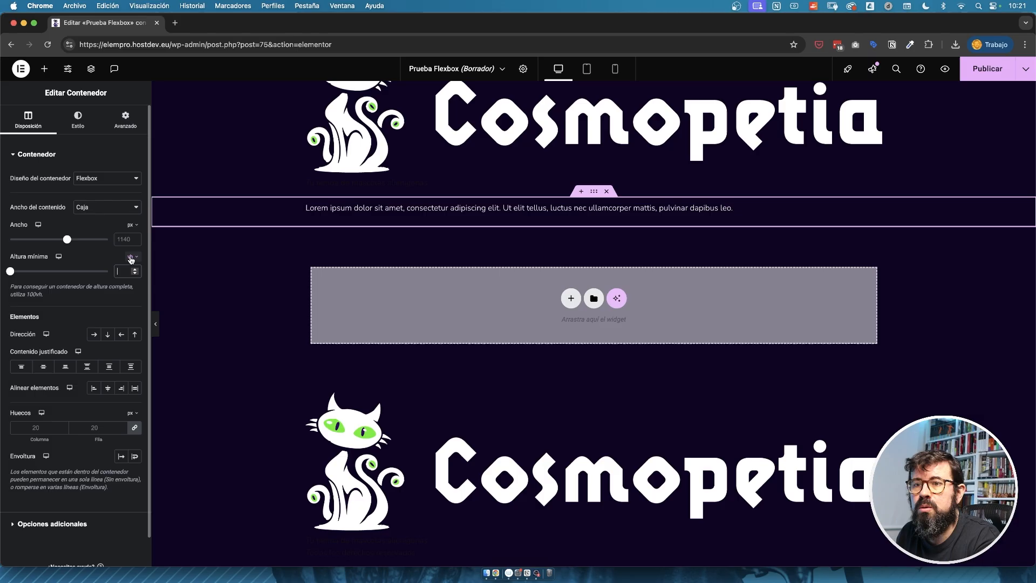
left_click(134, 257)
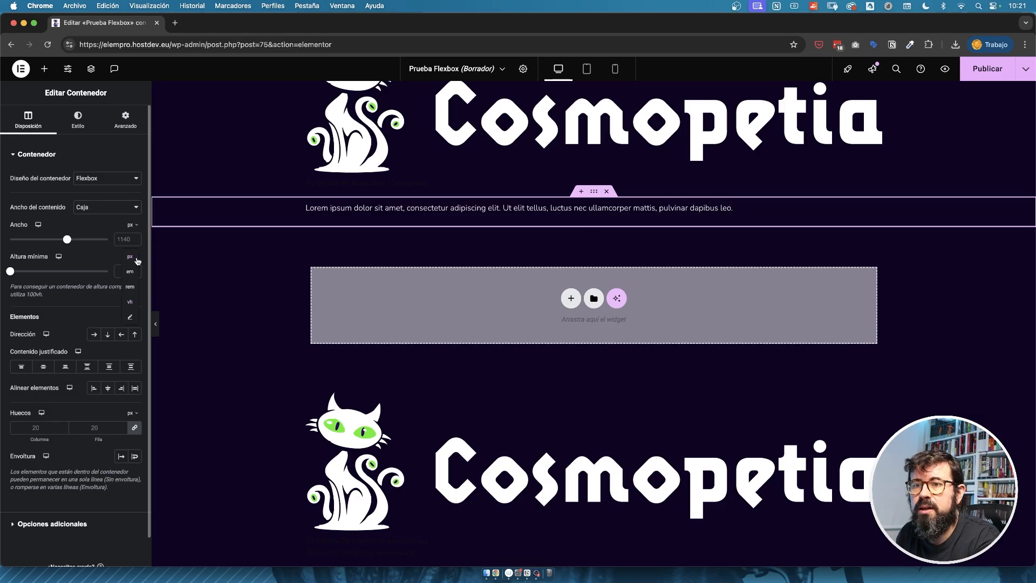
left_click(131, 259)
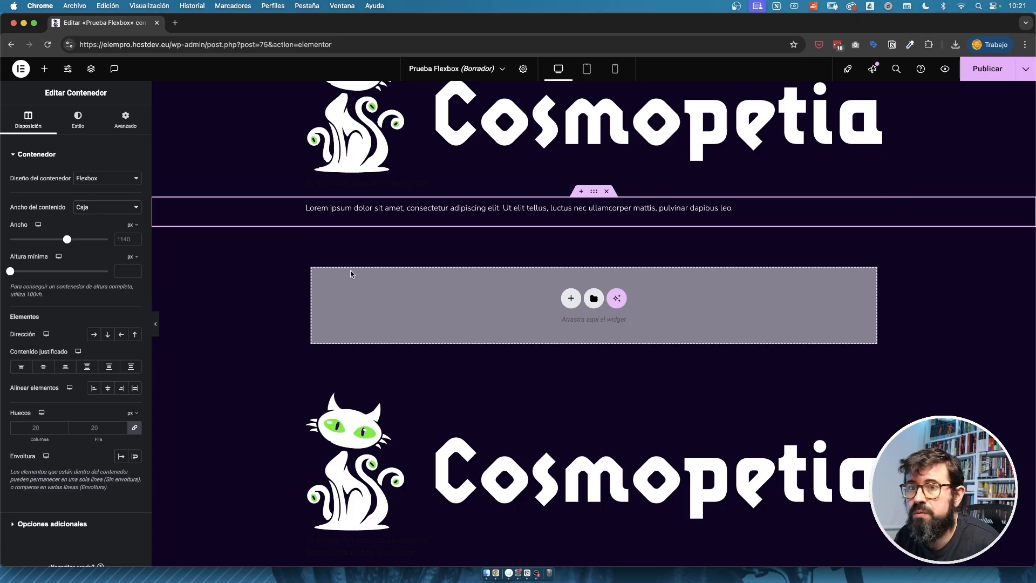
- Duplicate the Lorem ipsum text editor widget inside the container
scroll(39, 317, "down", 1)
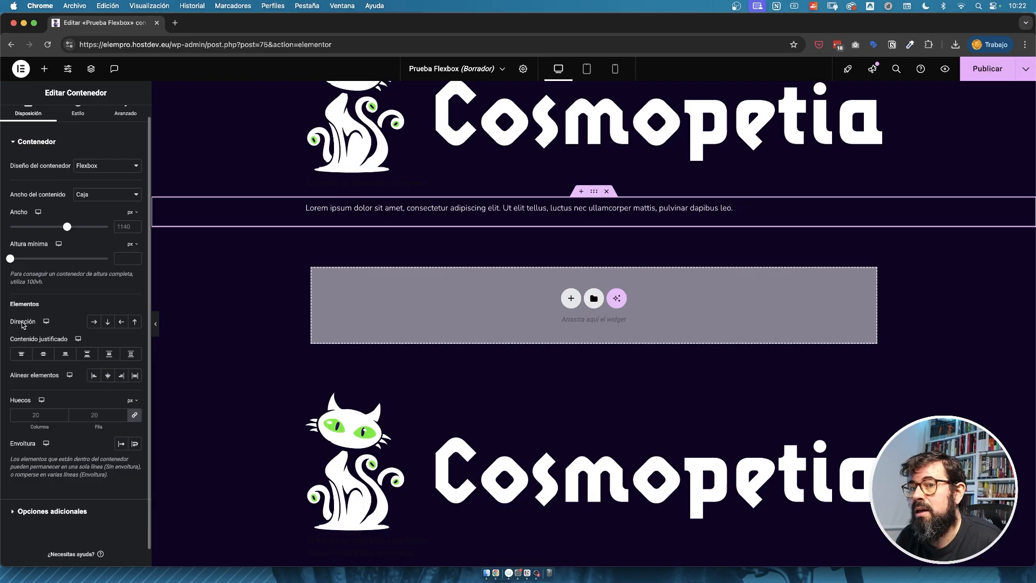
scroll(23, 324, "up", 1)
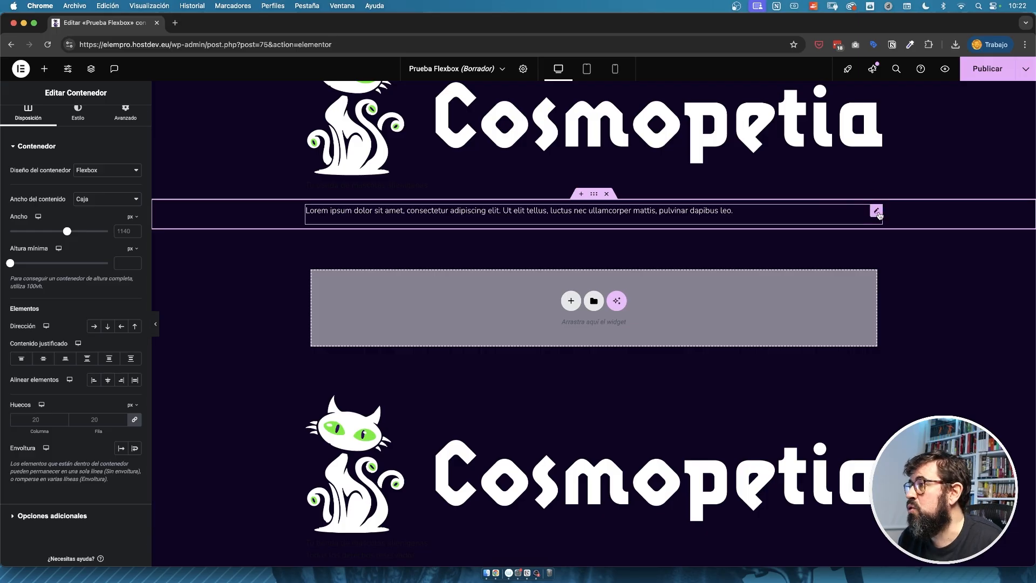
right_click(877, 214)
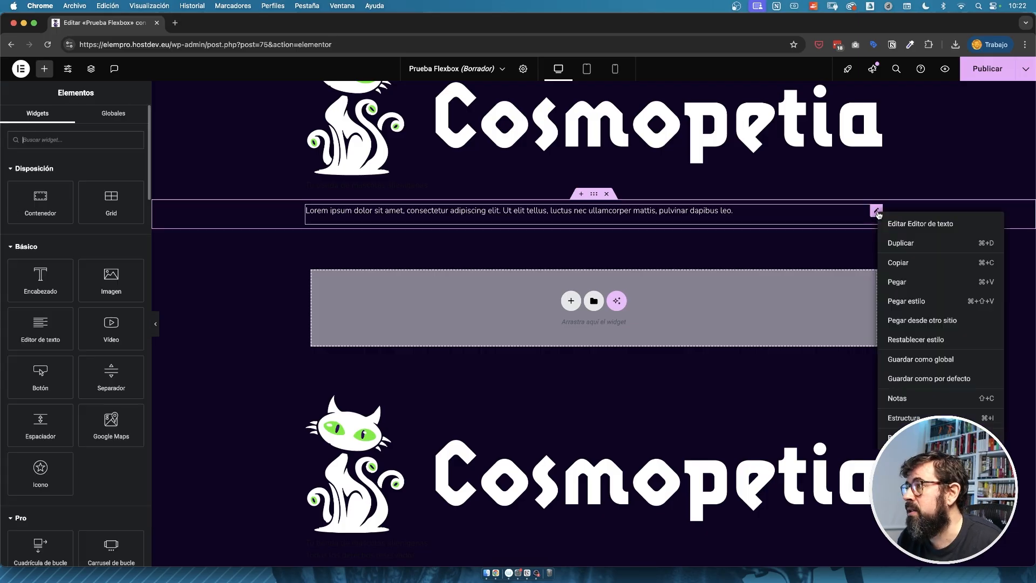
left_click(902, 241)
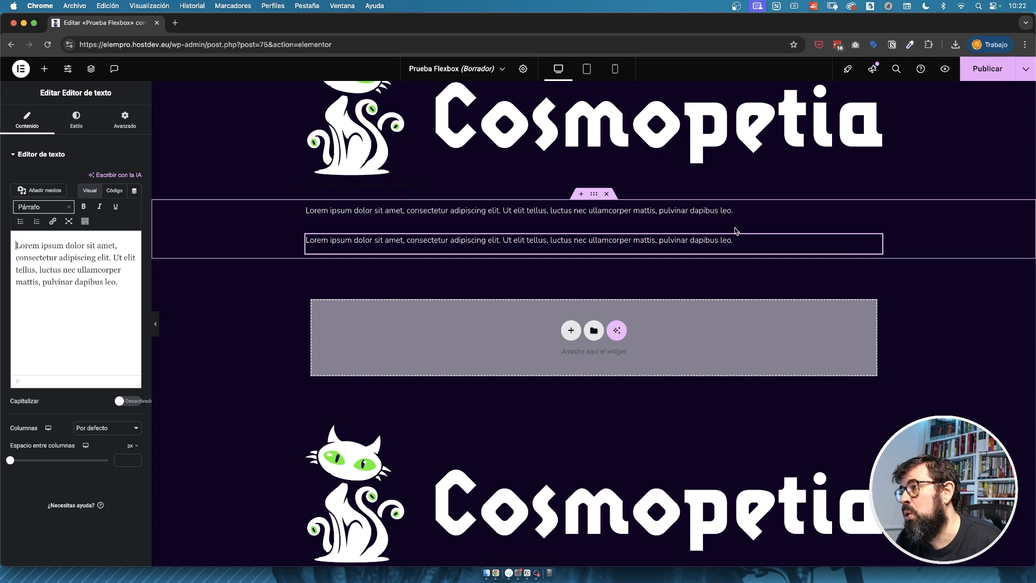
- Number the container's two text widgets by starting the first paragraph with "1." and the second with "2."
left_click(594, 193)
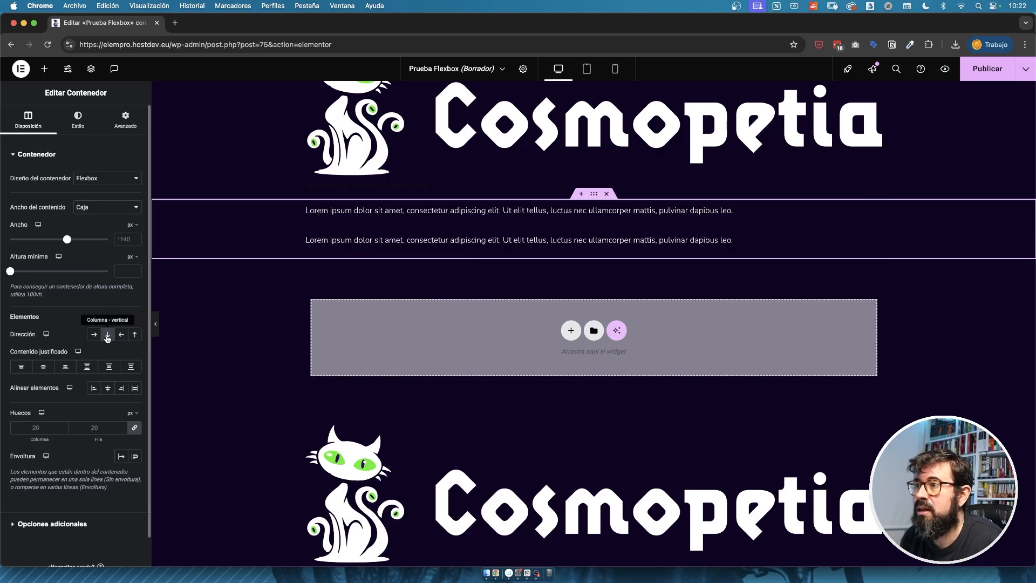
left_click(529, 212)
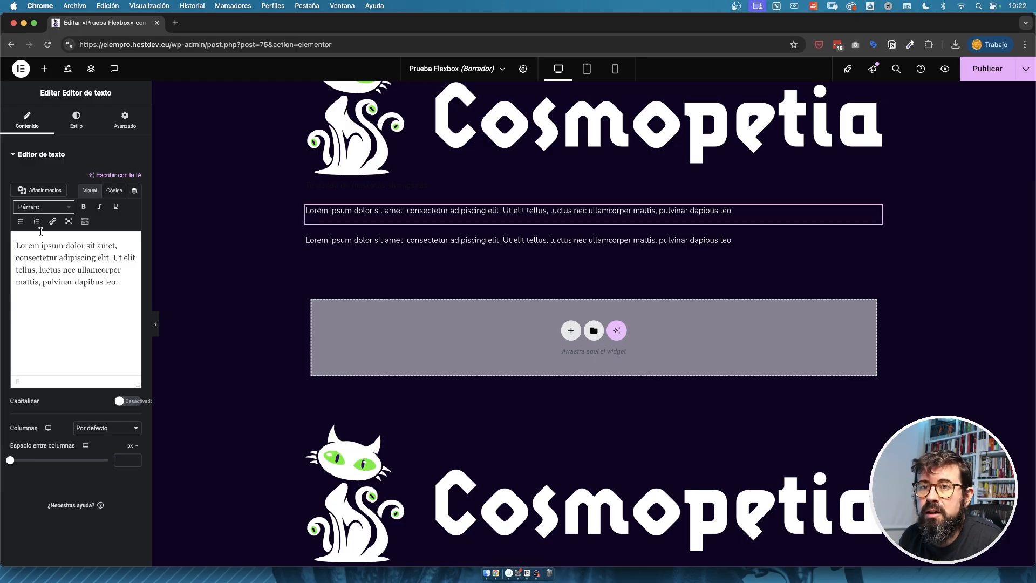
type("1.")
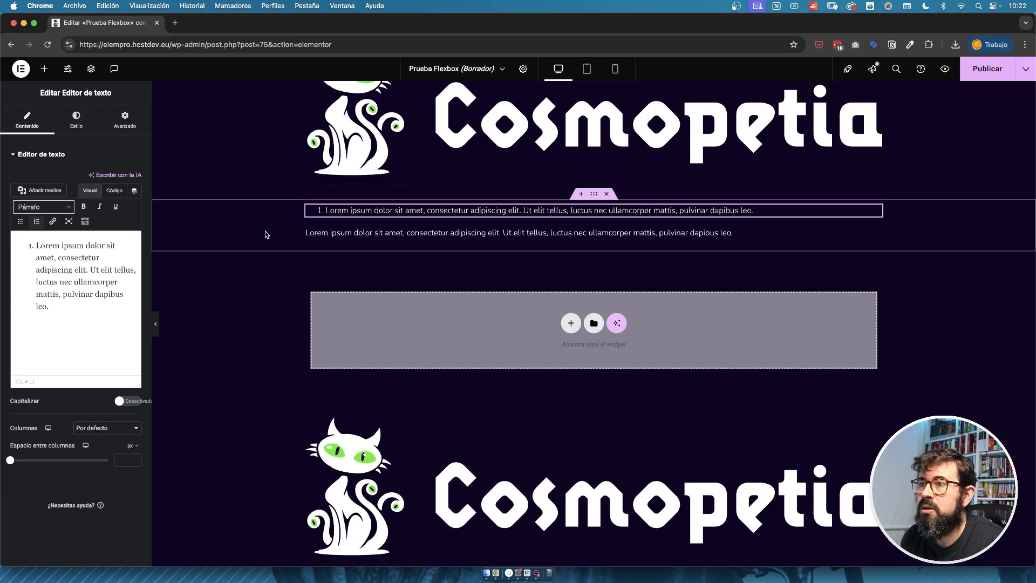
left_click(318, 234)
left_click(15, 245)
type("2.")
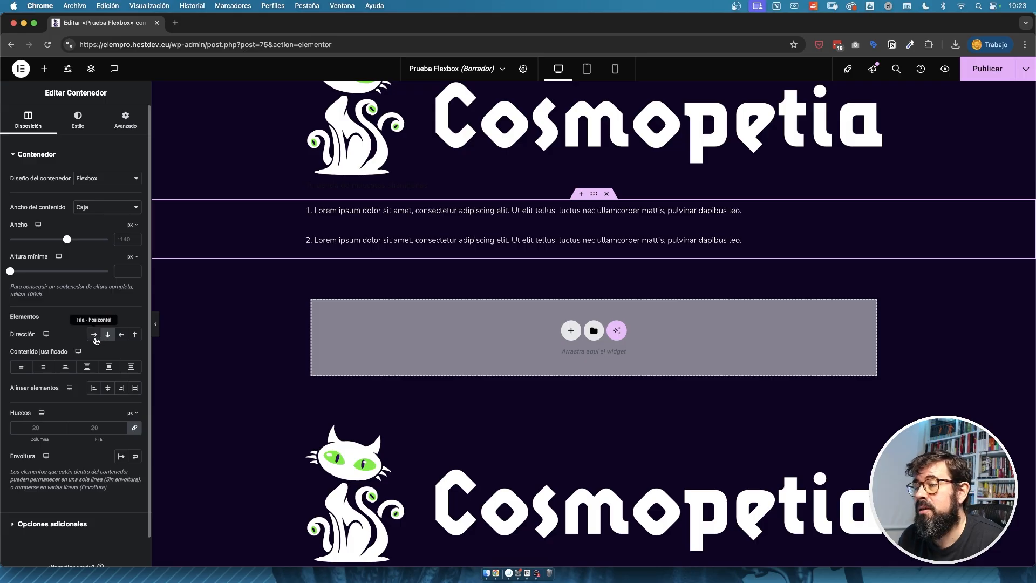
- Try the row, reversed row and reversed column directions on the container, display the structure presets, and settle on the horizontal row direction
left_click(95, 337)
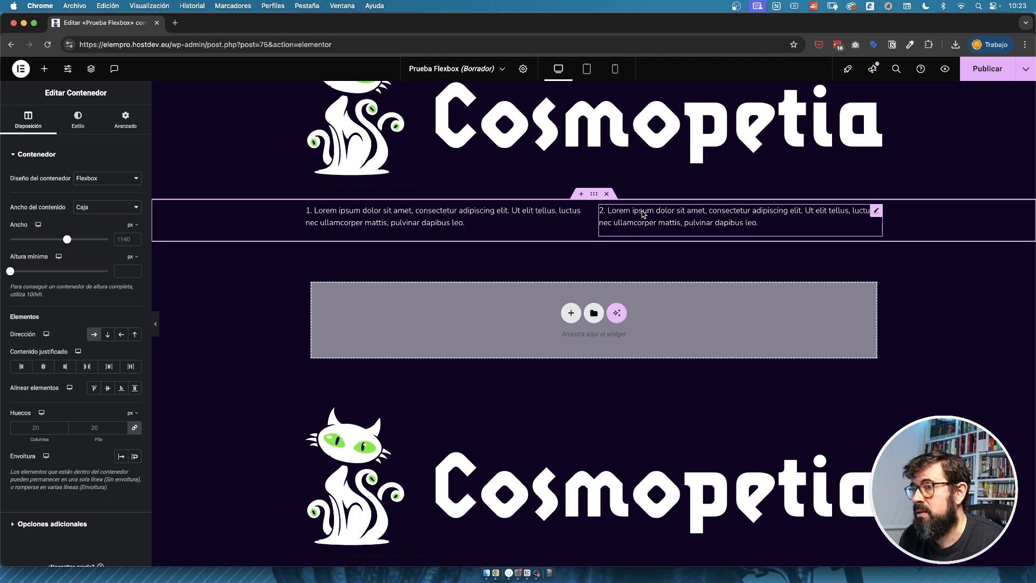
left_click(122, 335)
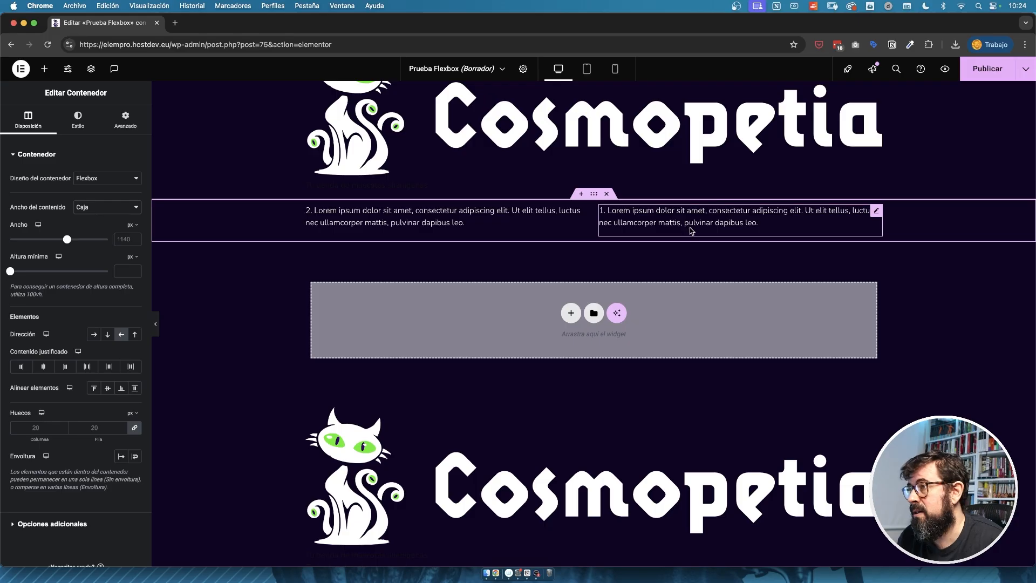
left_click(136, 336)
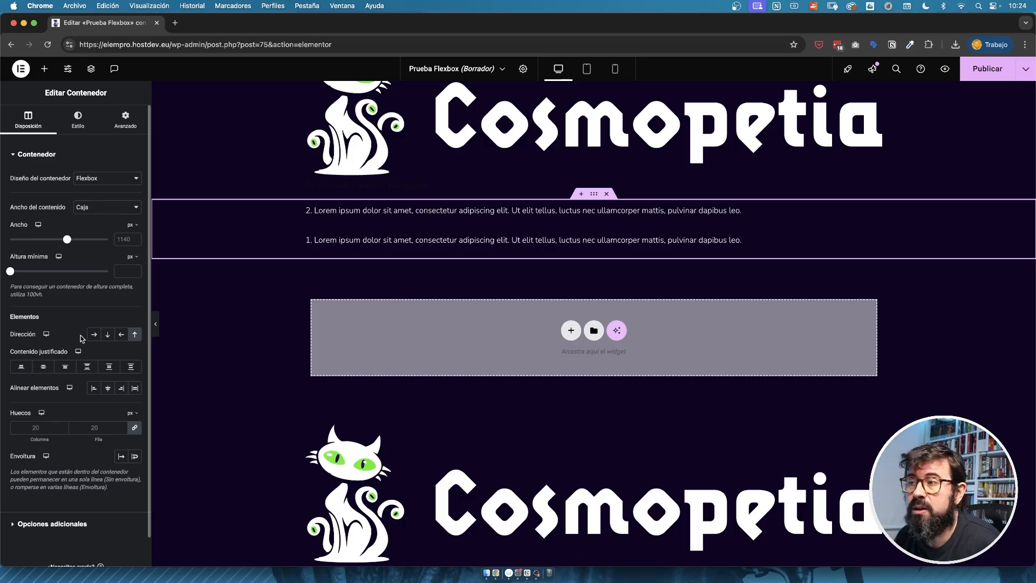
left_click(571, 332)
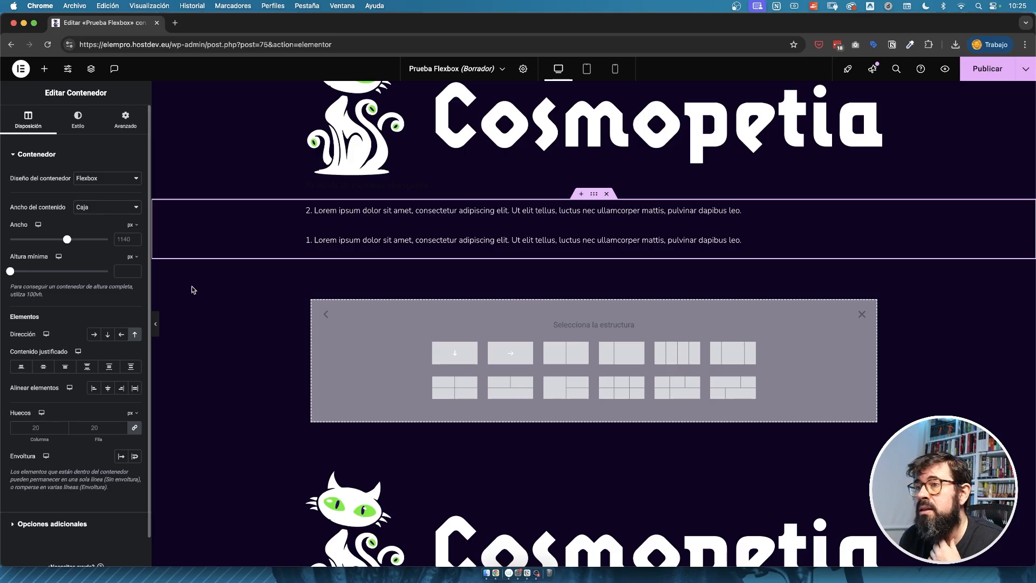
left_click(94, 334)
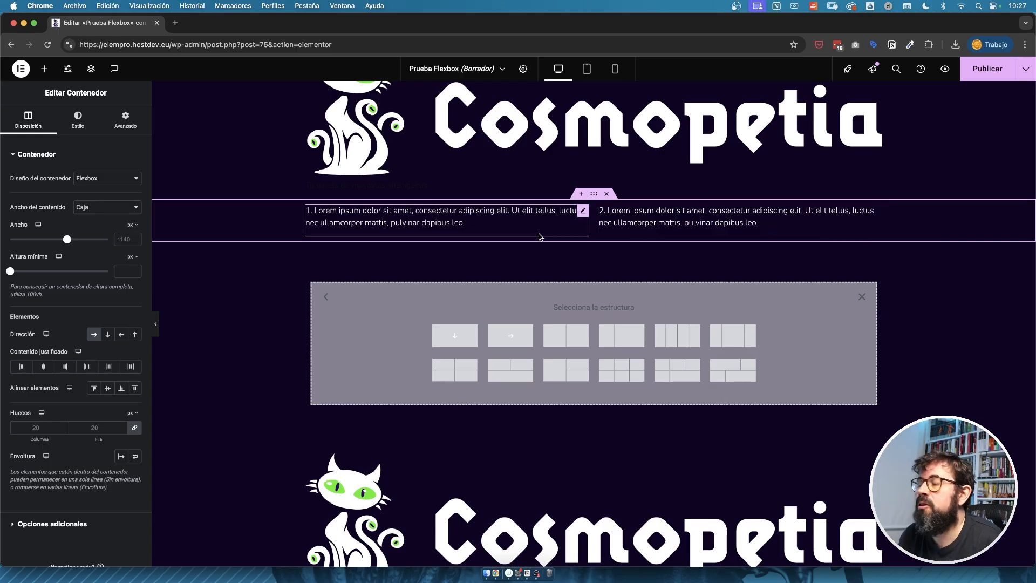
- Add two inner containers side by side in the parent container and move text 1 into the first and text 2 into the second
scroll(539, 236, "down", 1)
left_click(44, 68)
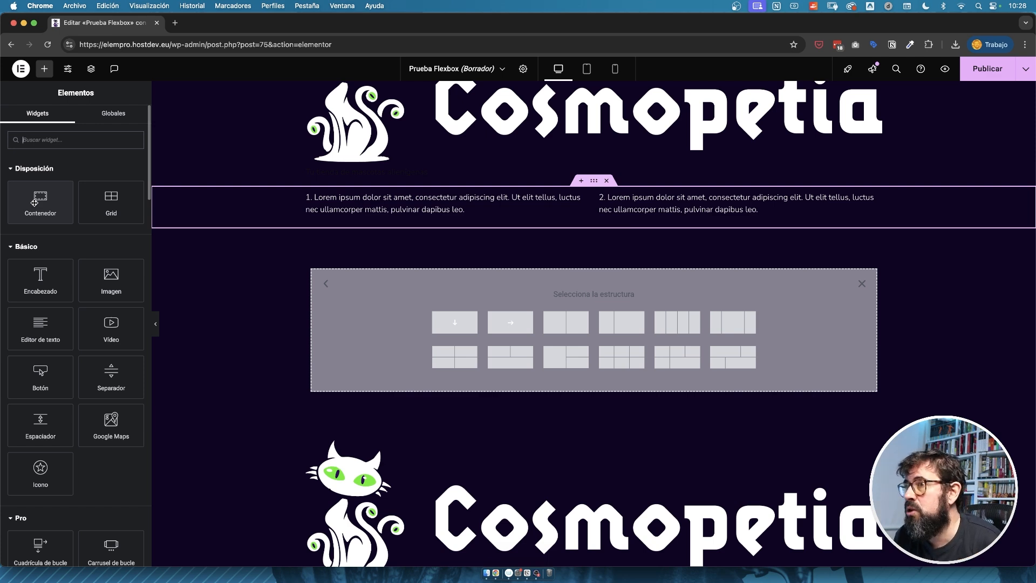
left_click_drag(34, 202, 221, 215)
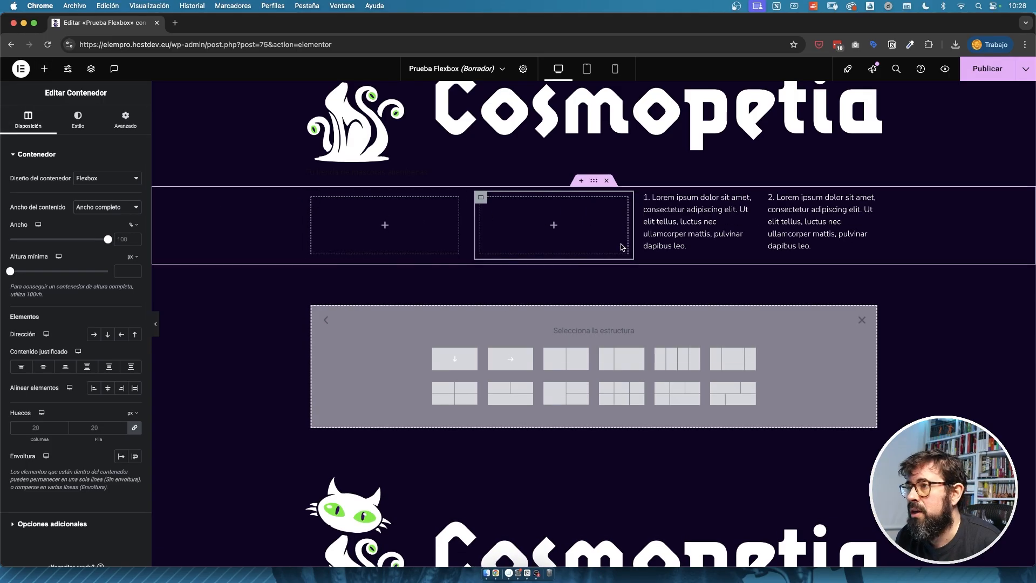
left_click_drag(711, 205, 421, 222)
left_click_drag(860, 206, 620, 221)
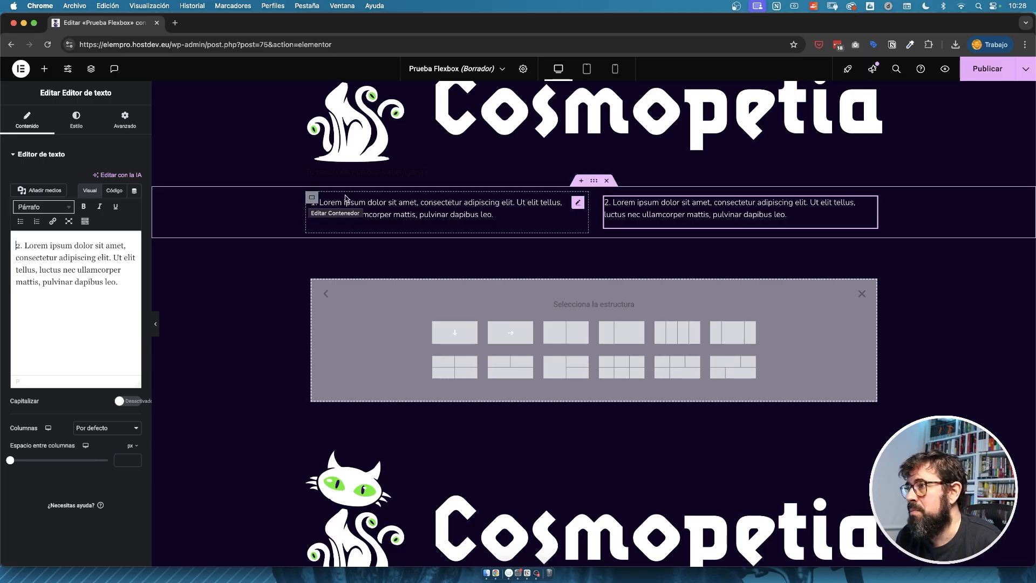
- Set the width of the inner container holding text 1 to 300 px
left_click(312, 197)
left_click(132, 225)
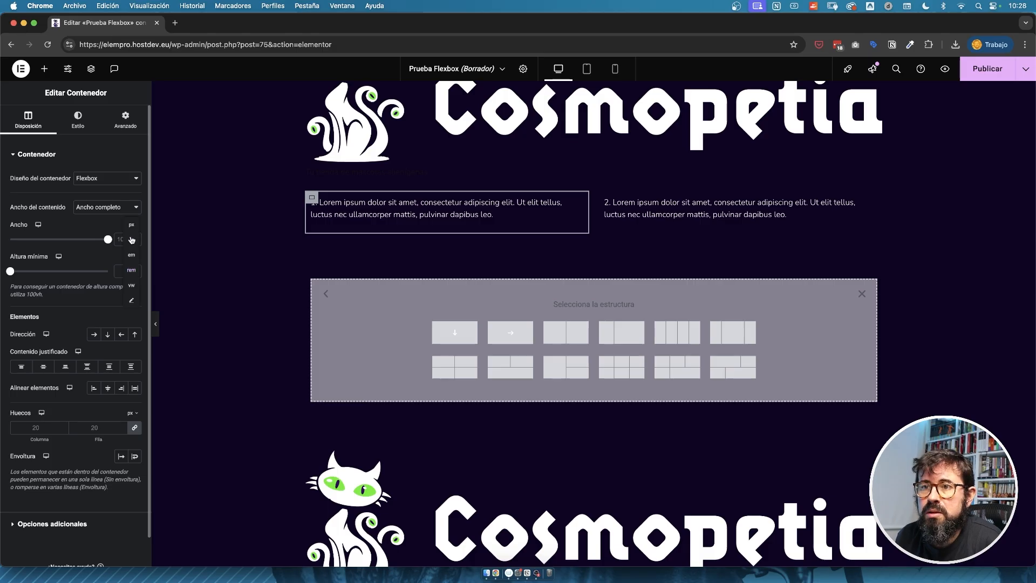
left_click(124, 240)
left_click(120, 241)
type("300")
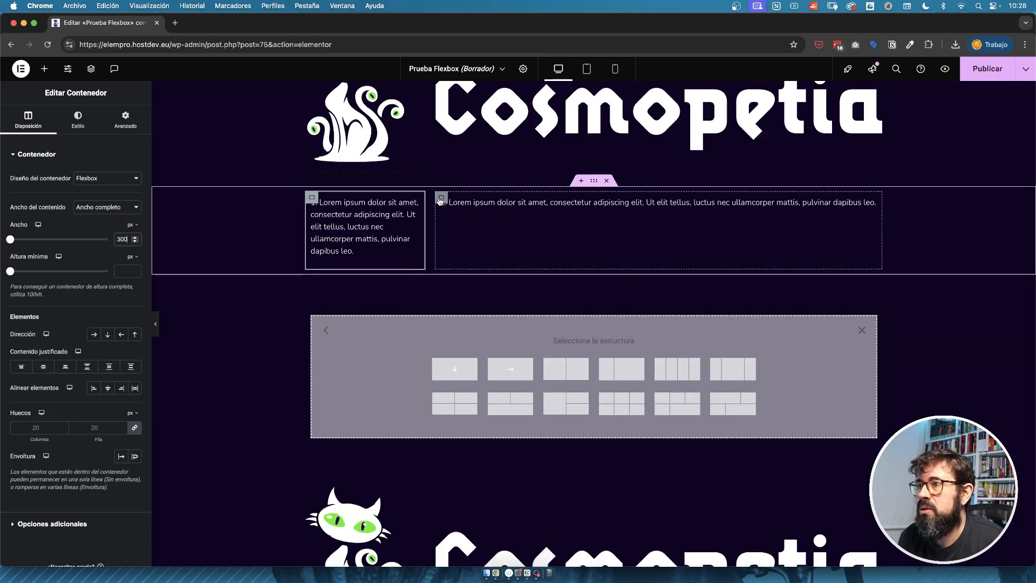
- Set the width of the inner container holding text 2 to 300 px
left_click(437, 216)
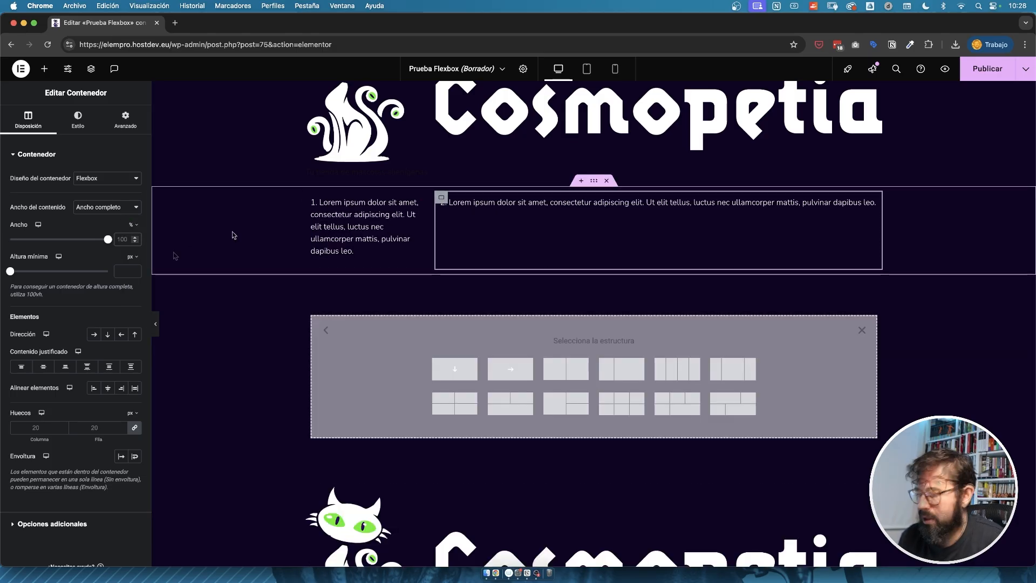
left_click(132, 225)
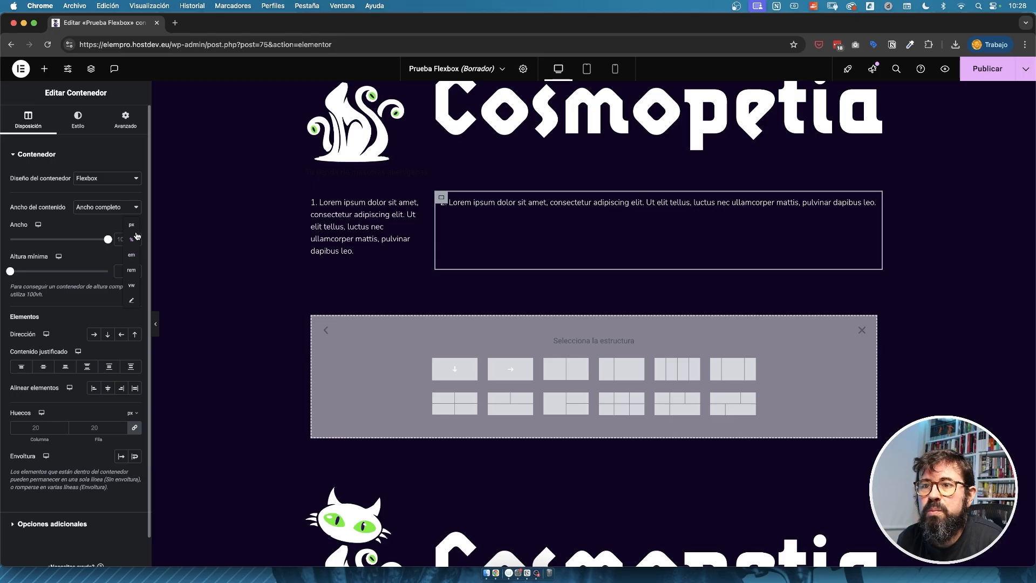
left_click(127, 240)
type("300")
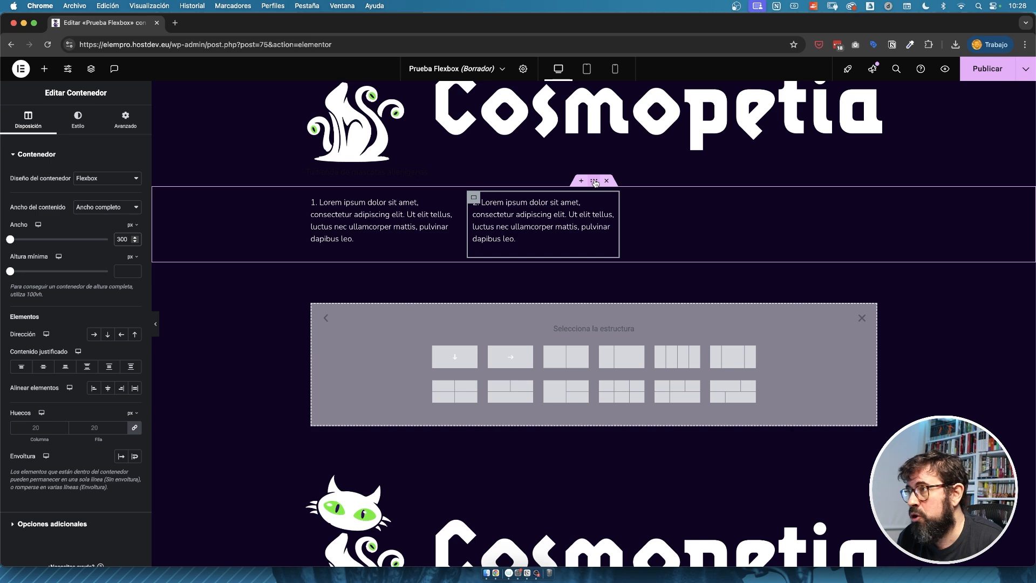
- Try start, center, end and space-between content justification on the parent container, ending with space-around
left_click(595, 182)
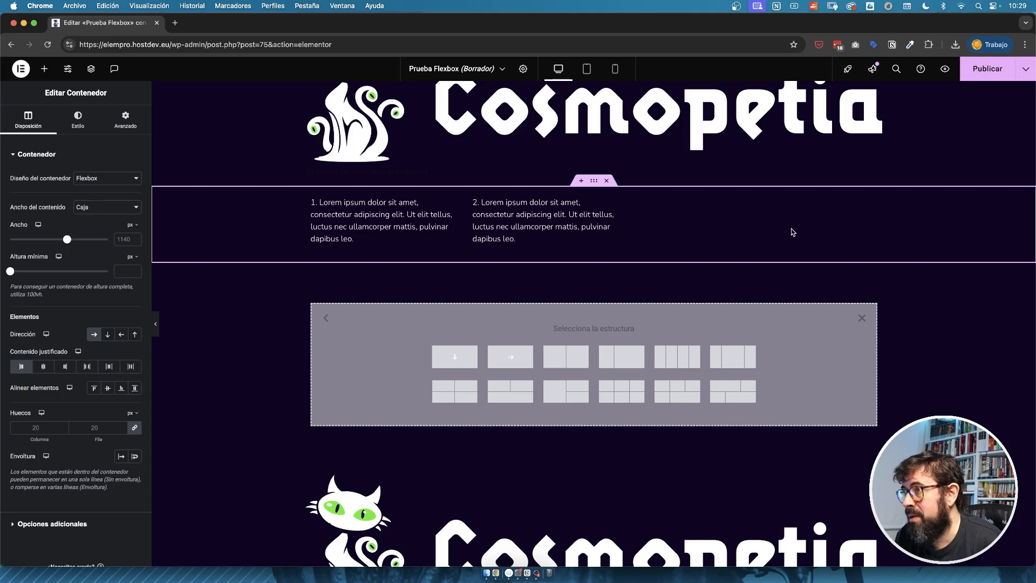
left_click(43, 367)
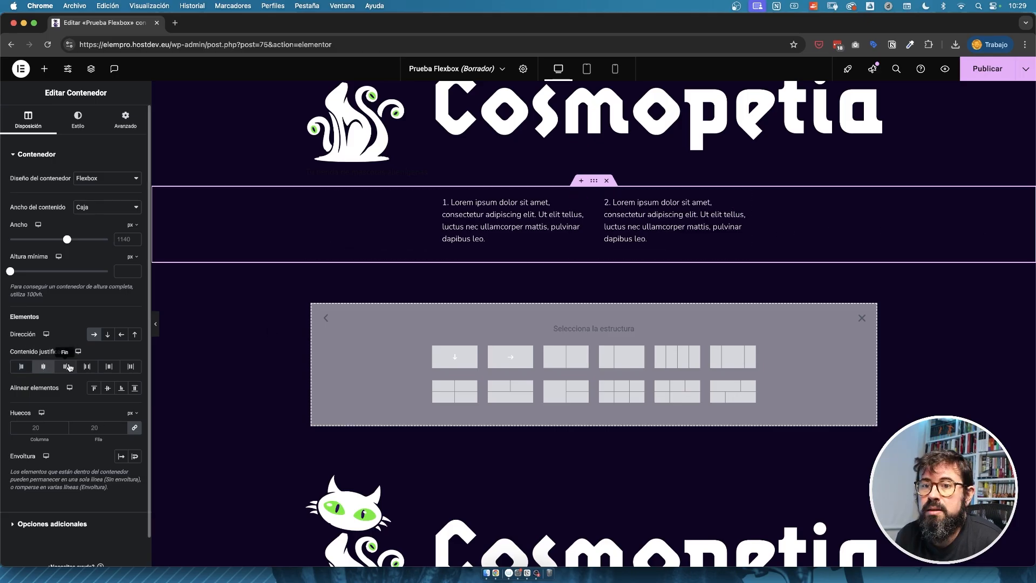
left_click(68, 367)
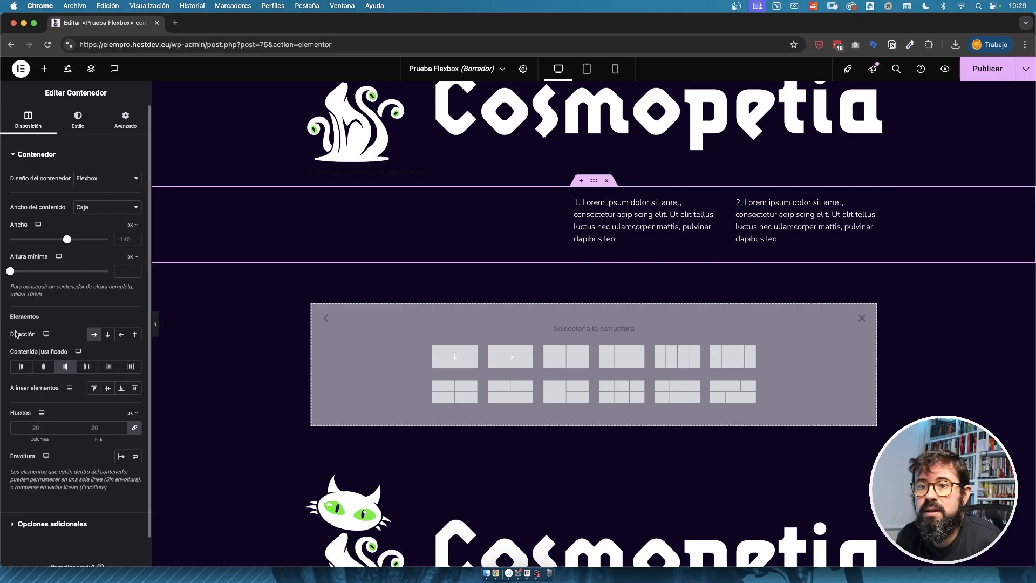
scroll(70, 346, "down", 1)
left_click(87, 361)
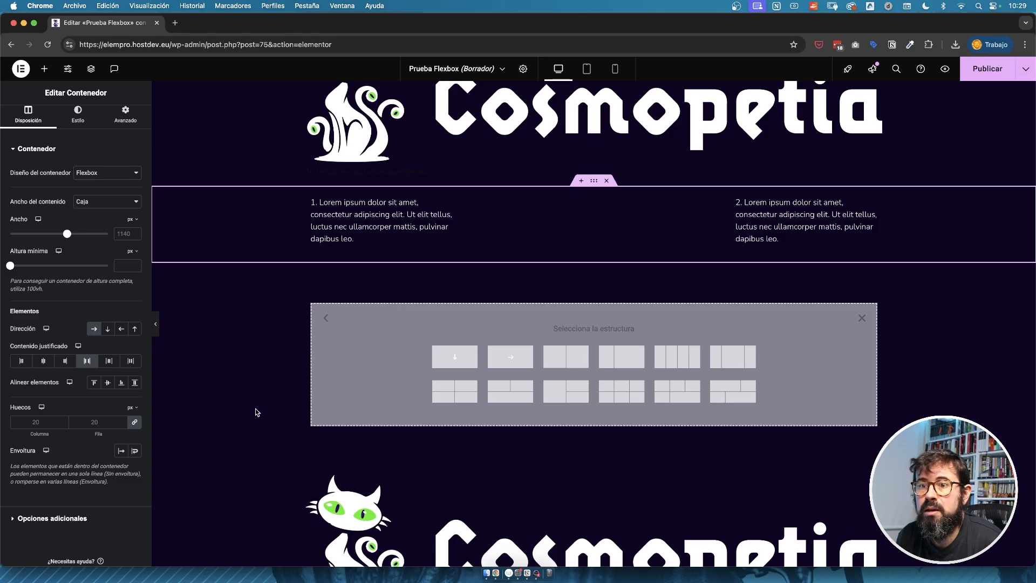
left_click(110, 361)
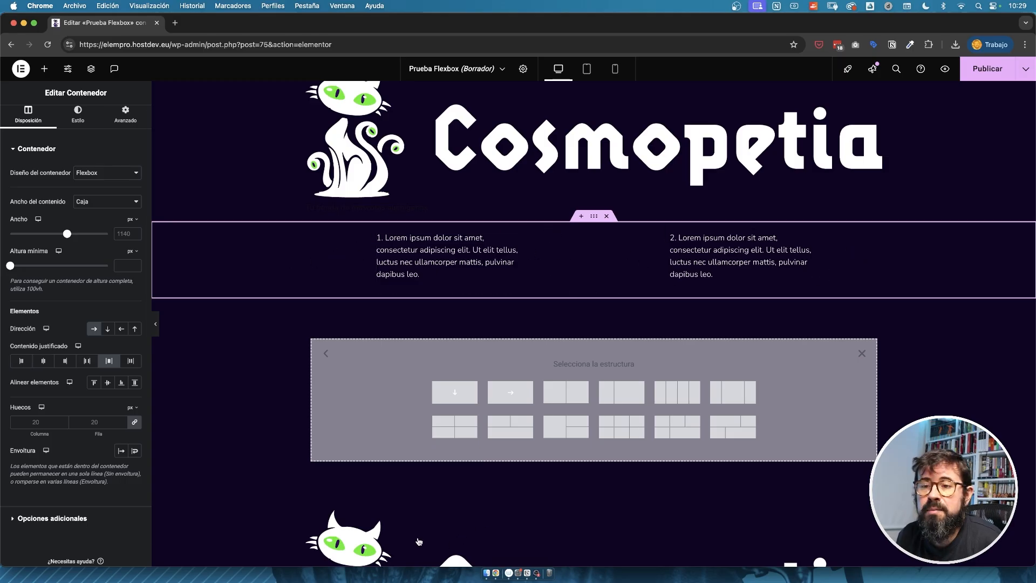
- Try space-evenly content justification on the parent container
left_click(129, 362)
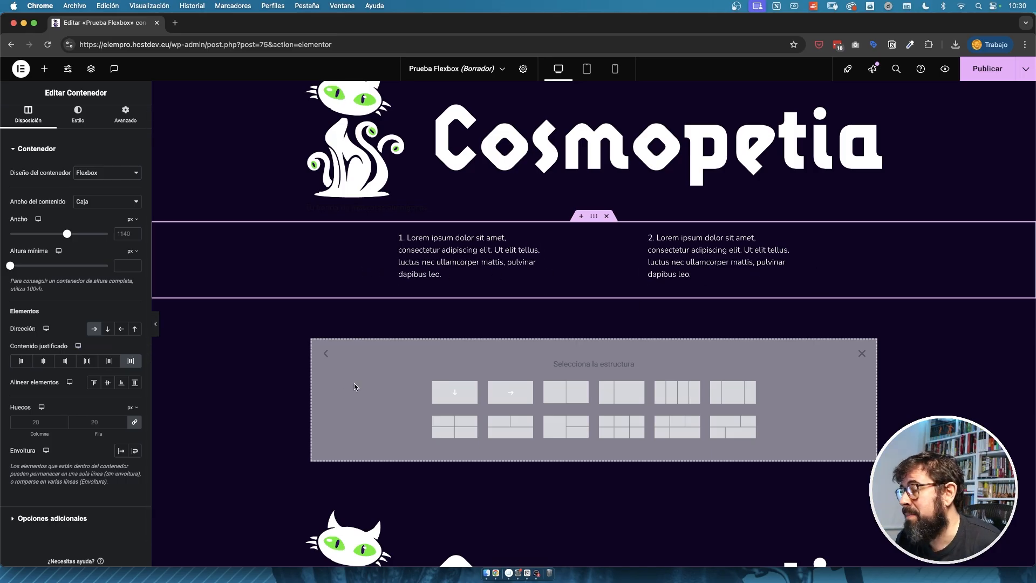
left_click(125, 116)
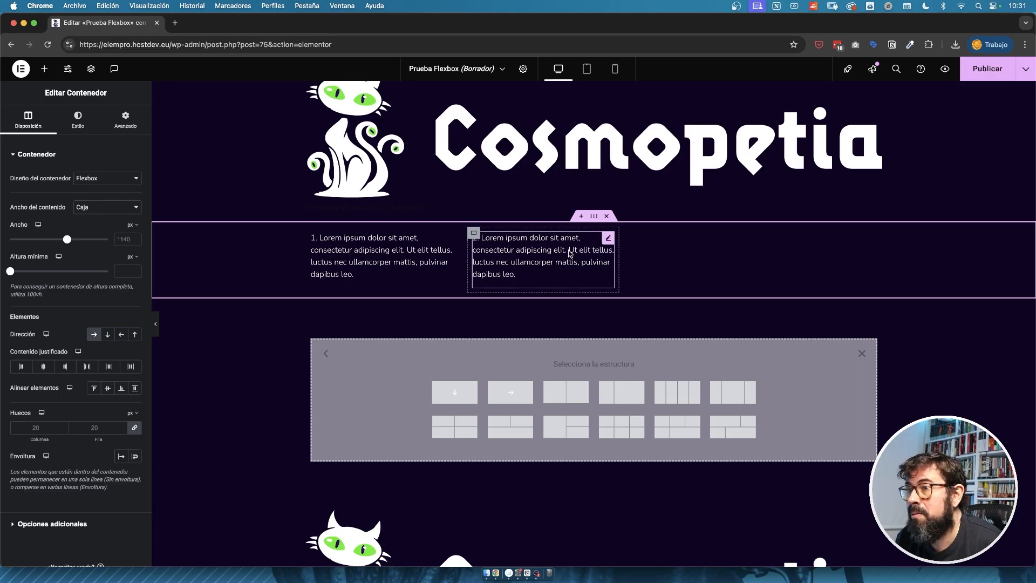
- Lengthen text 2 by copying its Lorem ipsum passage and pasting it three more times after the original
left_click(608, 238)
left_click_drag(125, 284, 22, 240)
key("super+c")
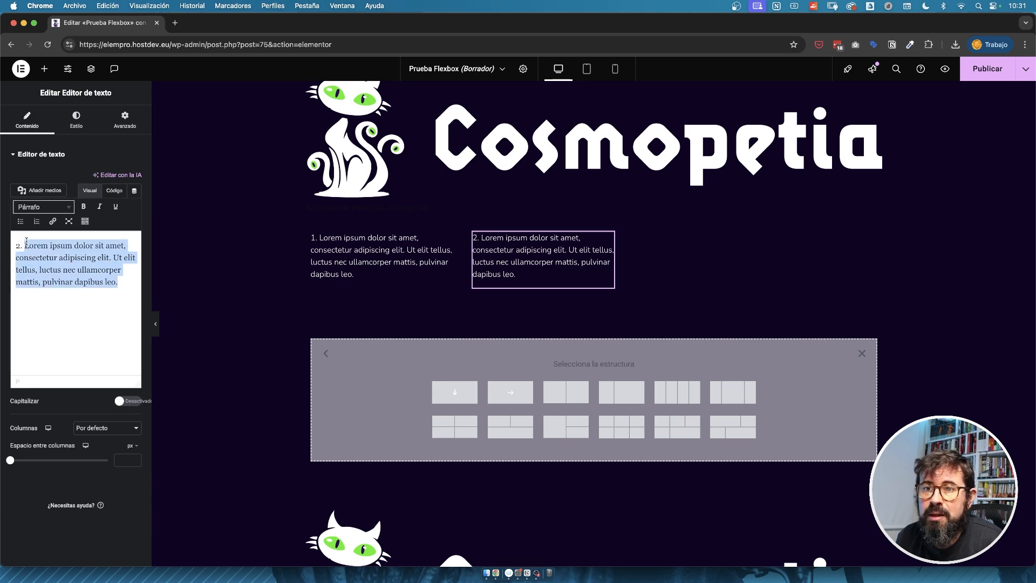
key("Right")
key("super+v")
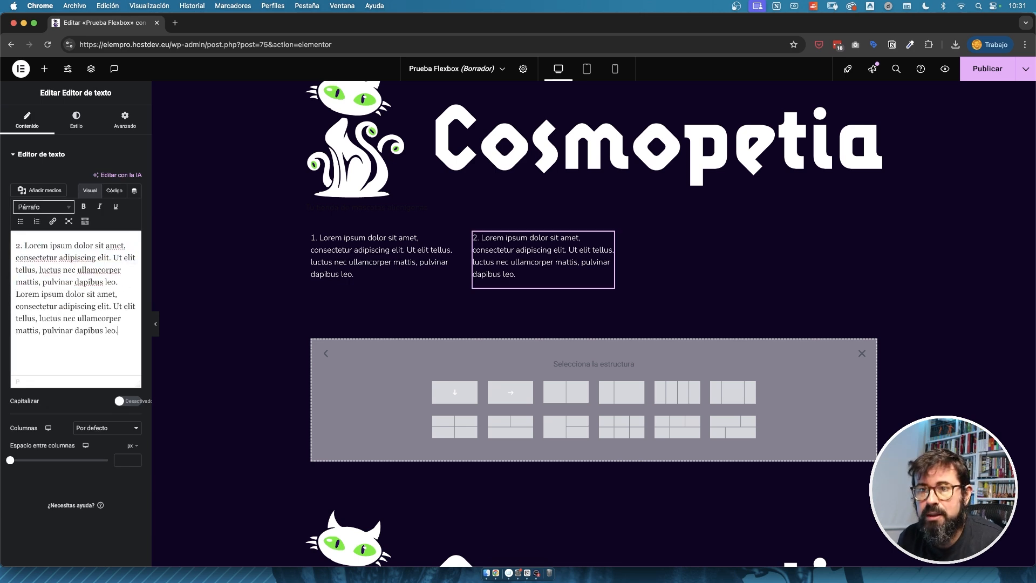
key("super+v")
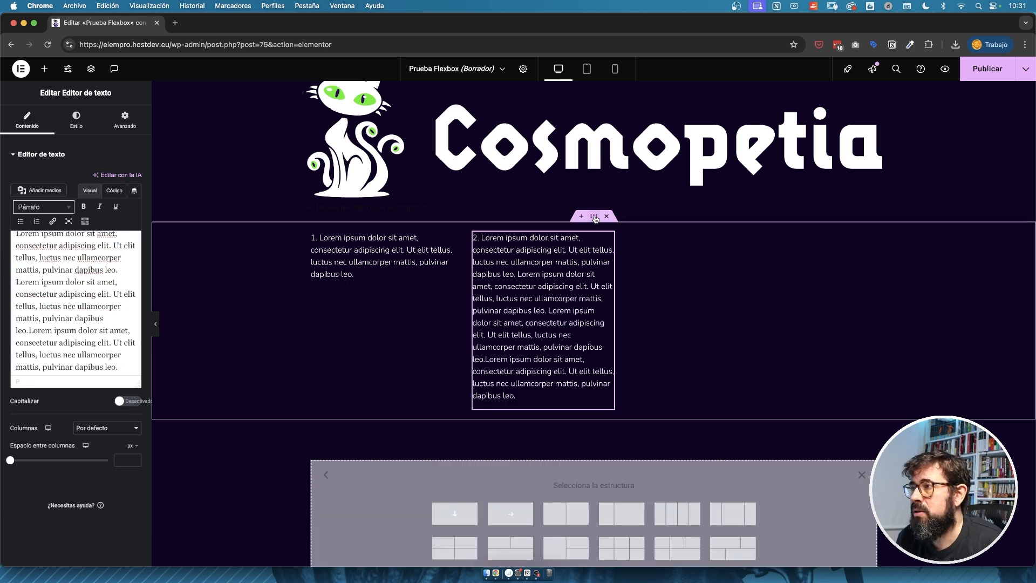
- Try start, center, end and stretch item alignment on the parent container, ending with start
left_click(595, 217)
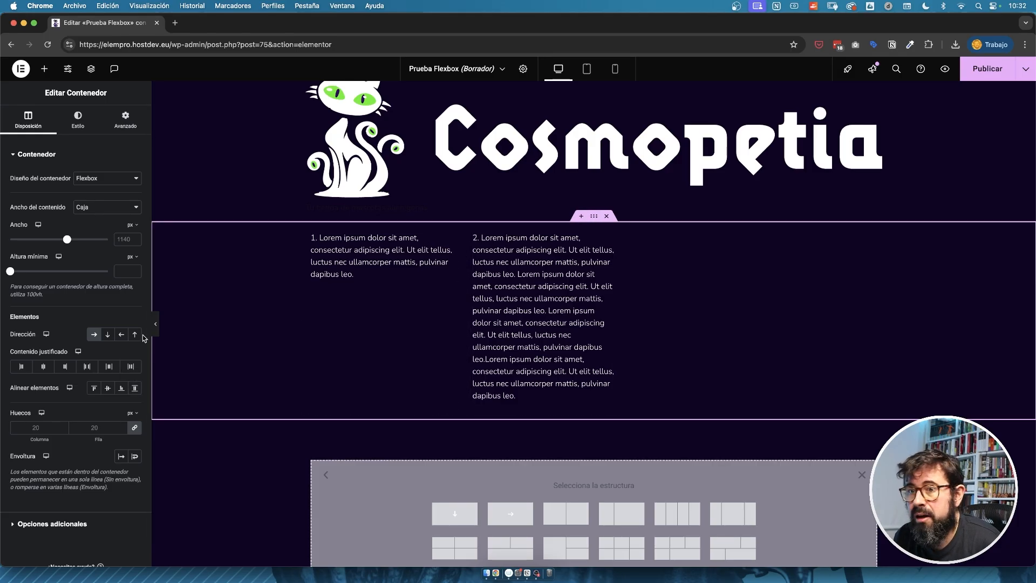
left_click(93, 389)
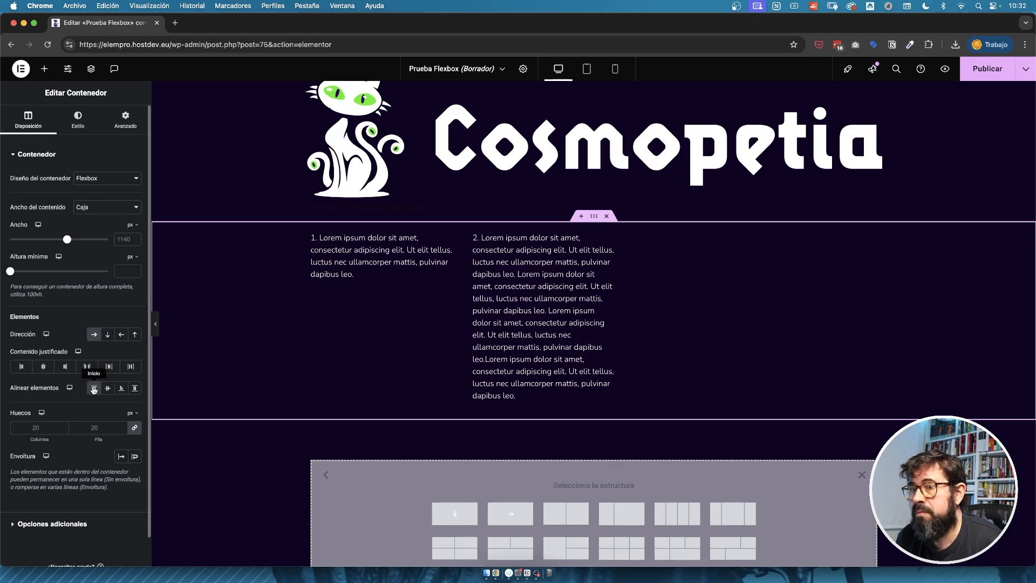
left_click(109, 389)
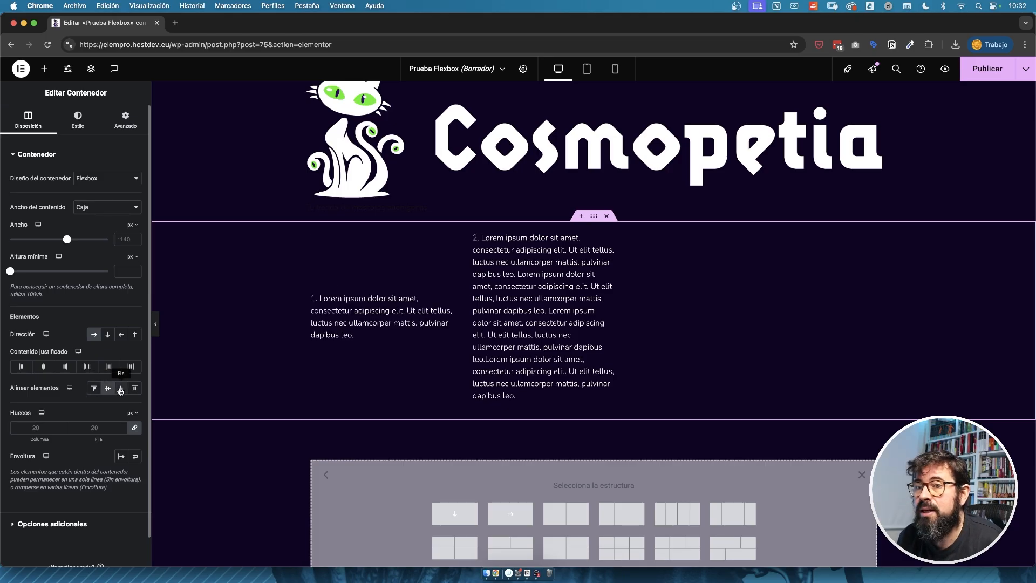
left_click(121, 388)
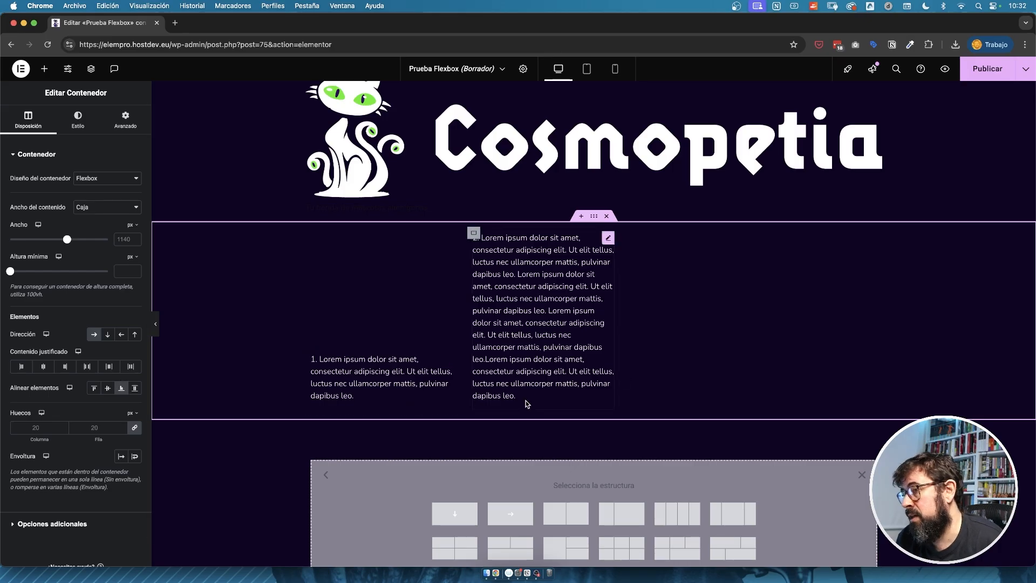
left_click(134, 388)
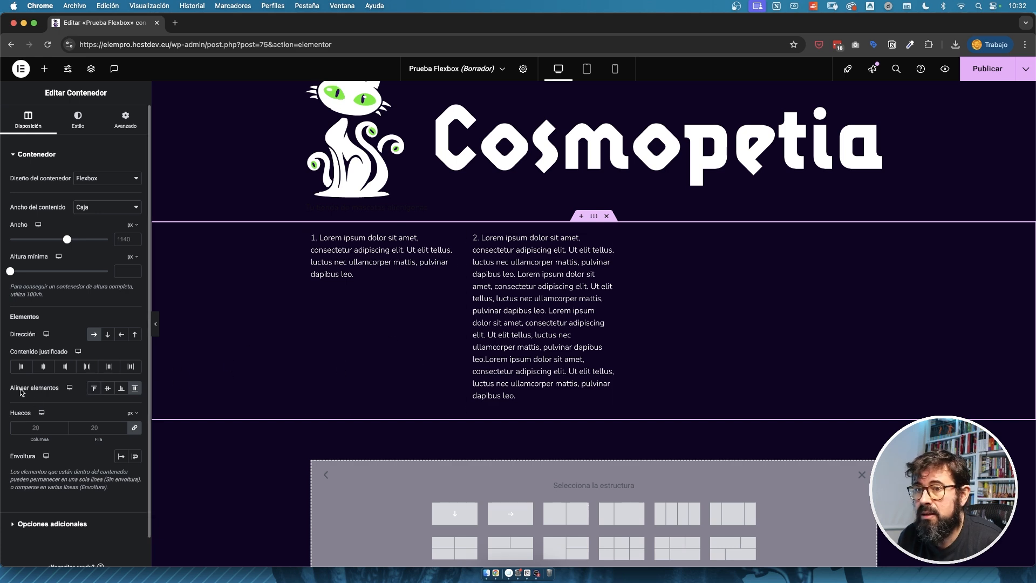
left_click(94, 389)
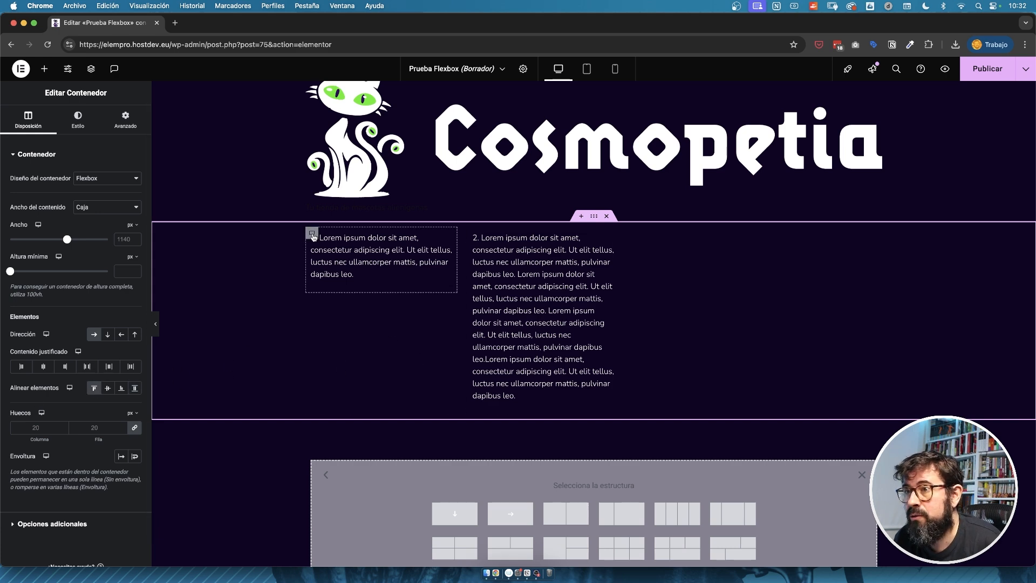
- Give the inner container holding text 1 a classic red background
left_click(310, 232)
left_click(75, 120)
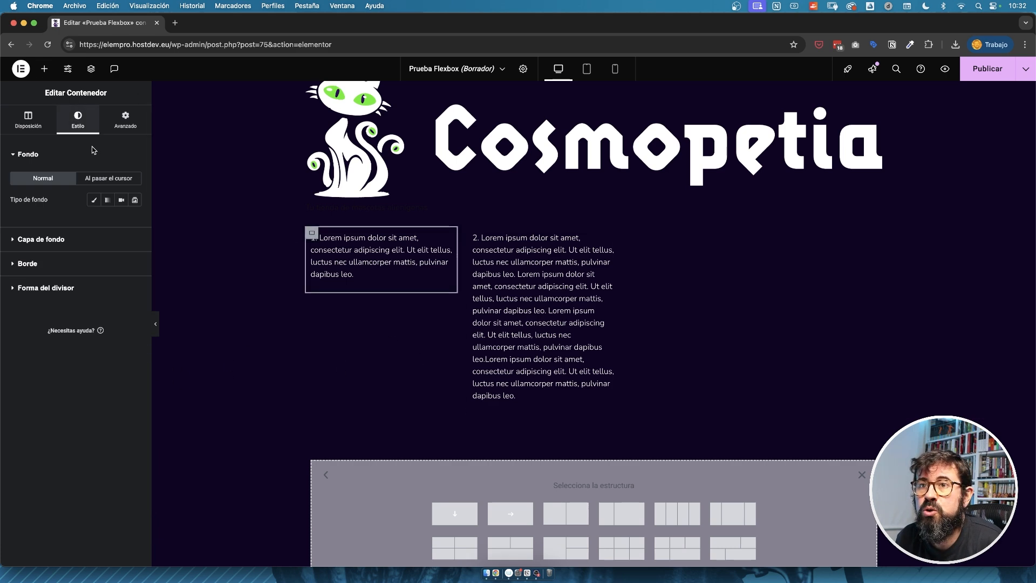
left_click(94, 201)
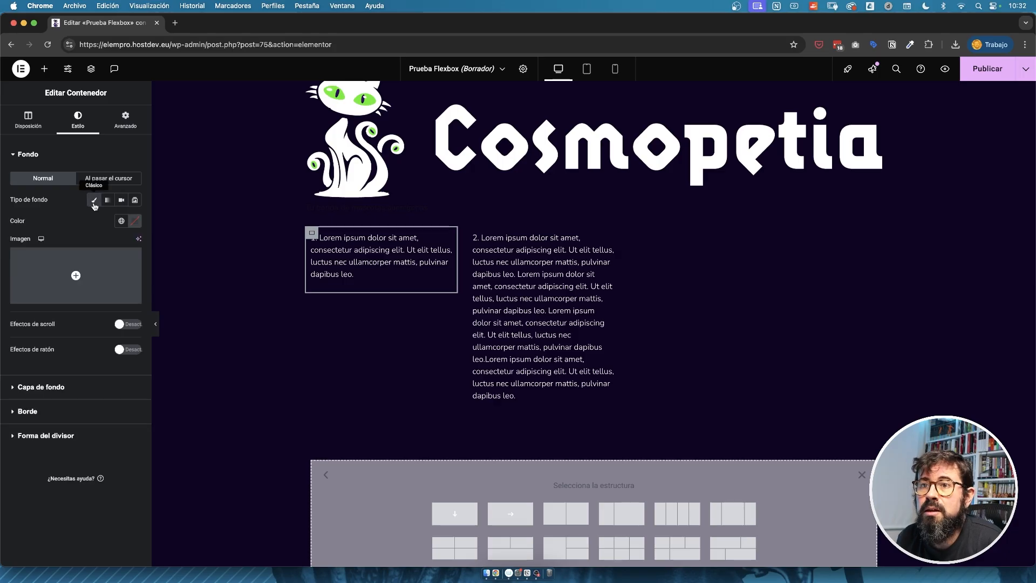
left_click(135, 221)
left_click(178, 275)
- Give the inner container holding text 2 a classic blue background, #0051F3
left_click(446, 236)
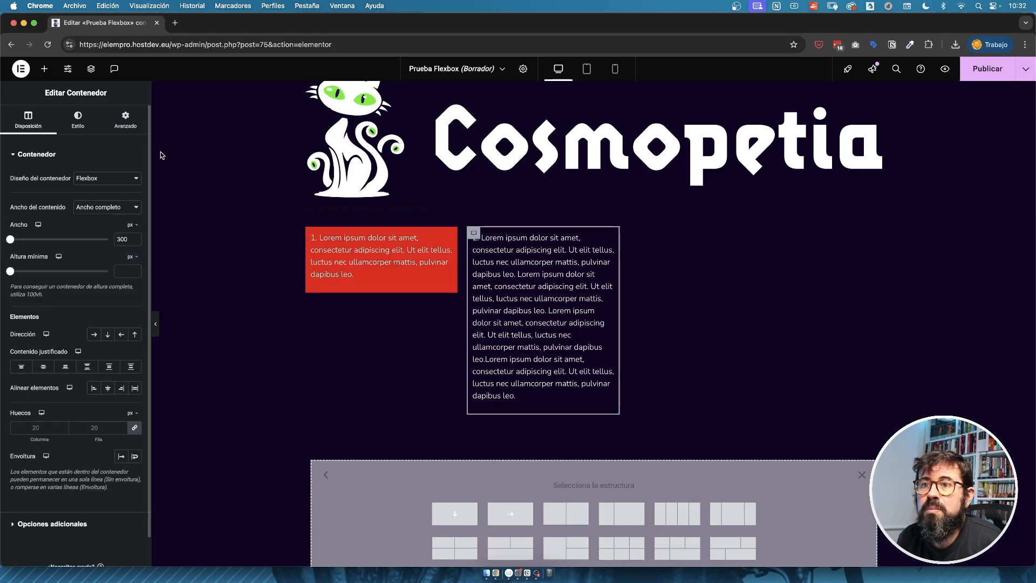
left_click(77, 119)
left_click(134, 221)
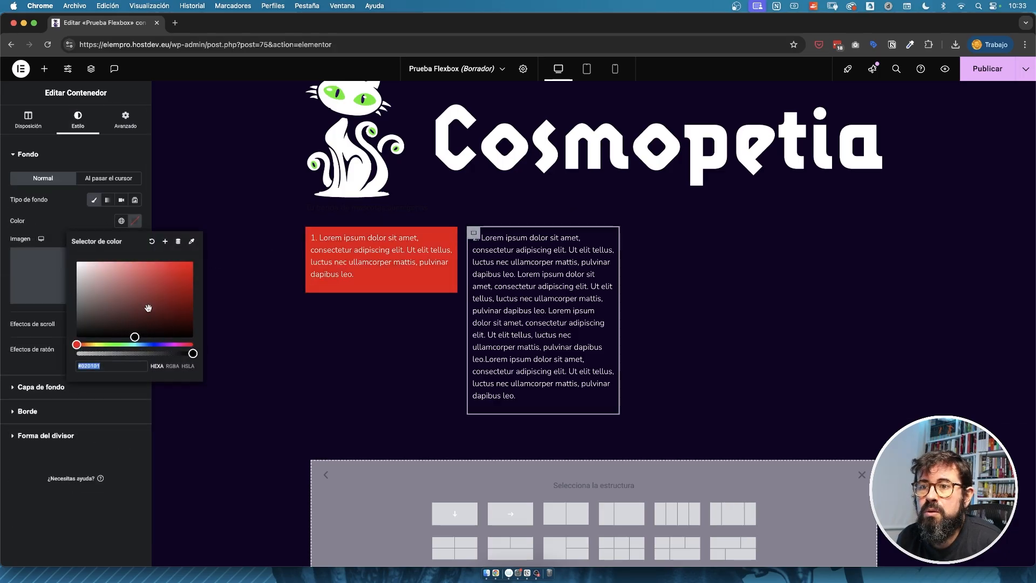
left_click(135, 344)
left_click_drag(189, 270, 193, 265)
left_click_drag(135, 344, 148, 345)
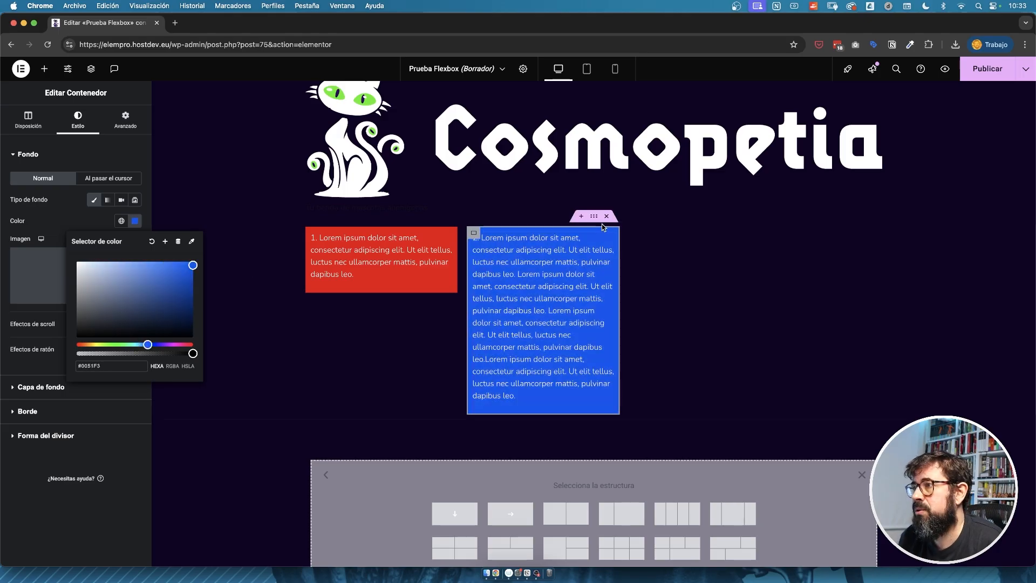
- Set the parent container's item alignment to stretch
left_click(594, 216)
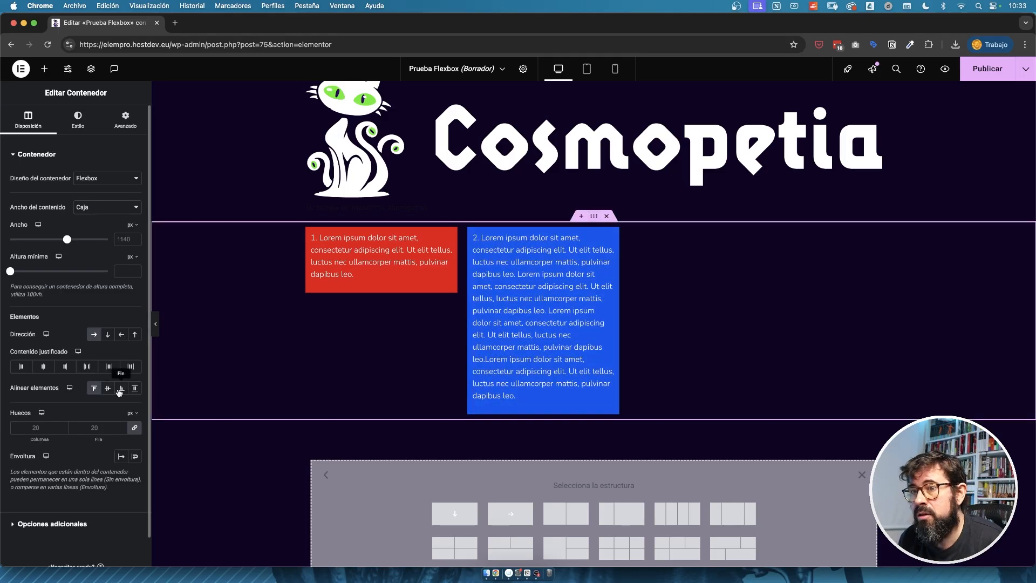
left_click(135, 388)
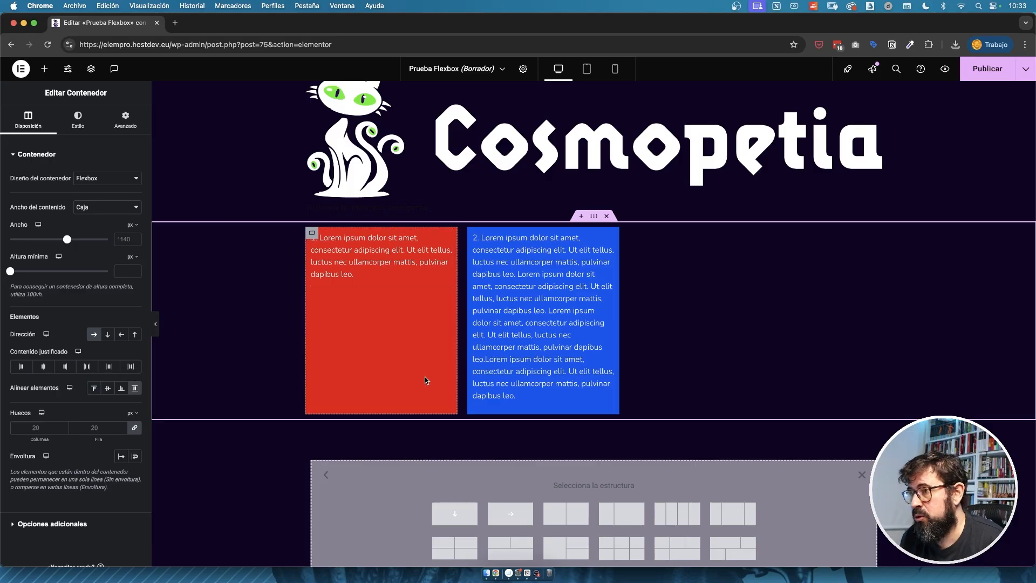
- Clear the custom widths of the blue and red containers and place a duplicate of the red one after the blue one
left_click(562, 339)
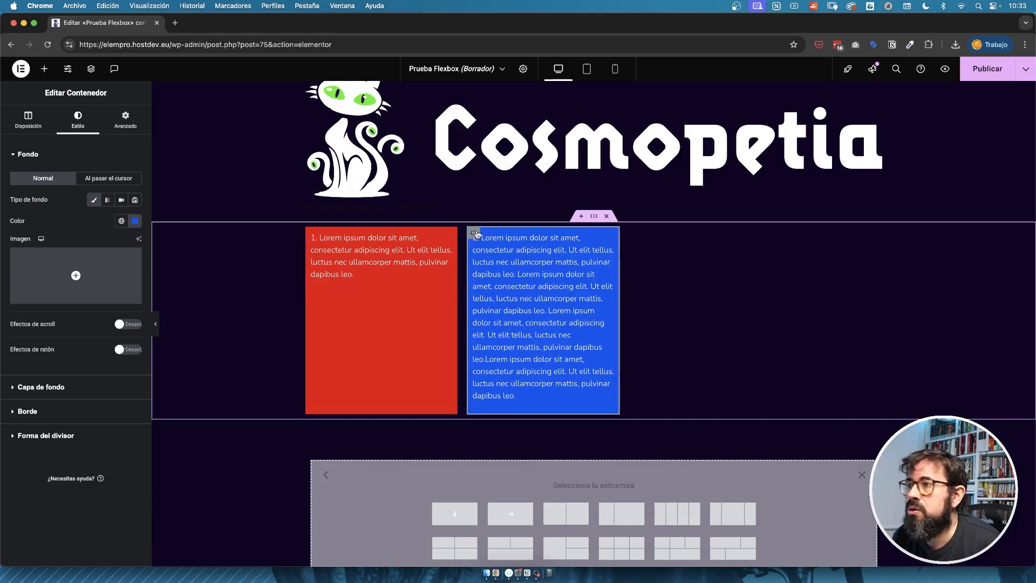
left_click(28, 119)
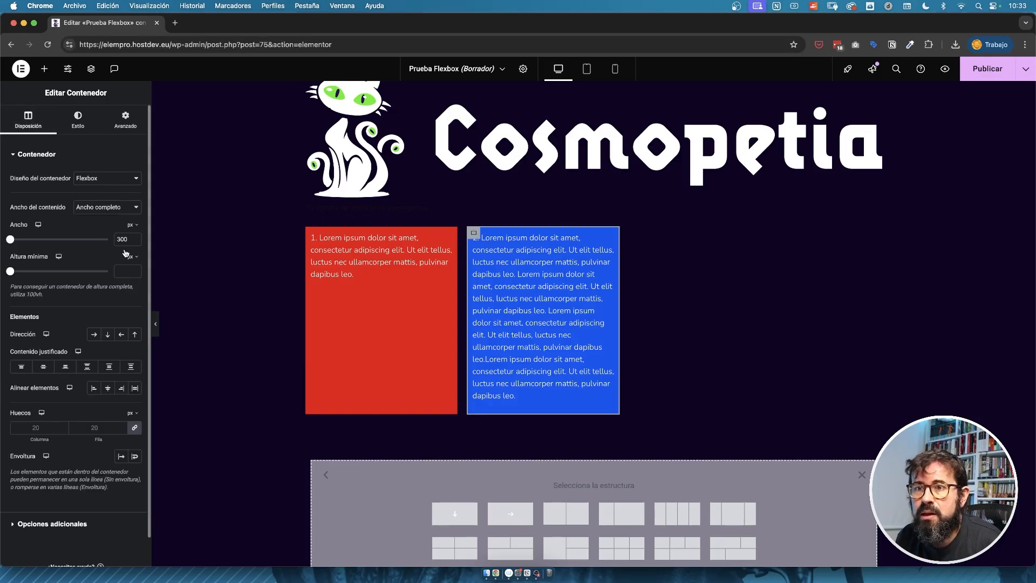
key("BackSpace")
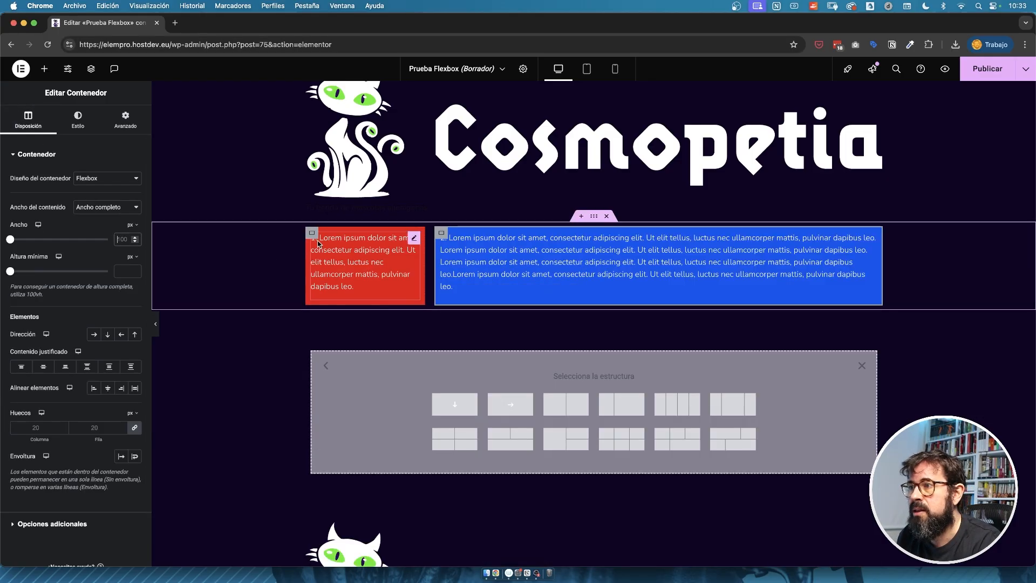
left_click(221, 246)
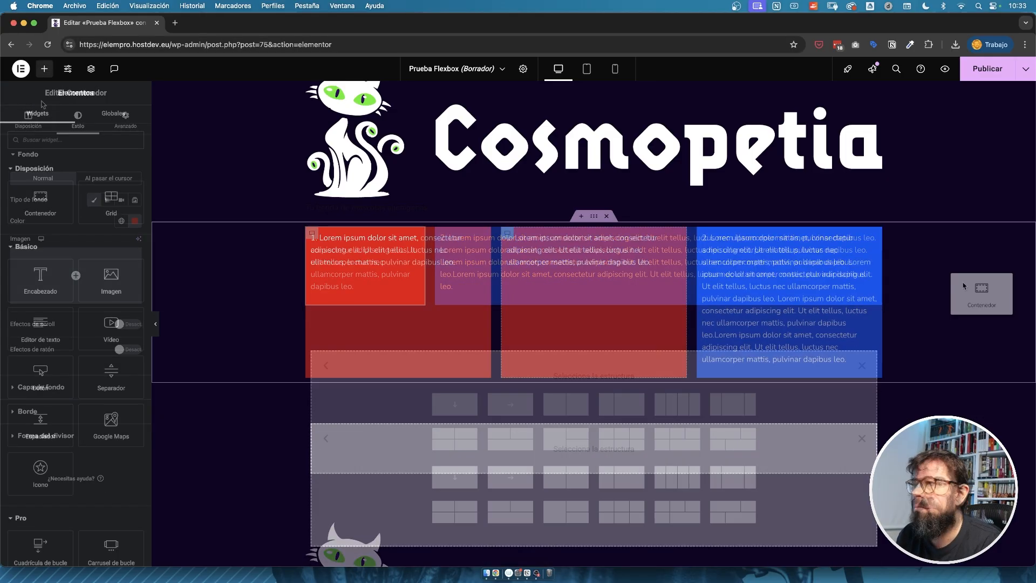
left_click_drag(961, 283, 868, 309)
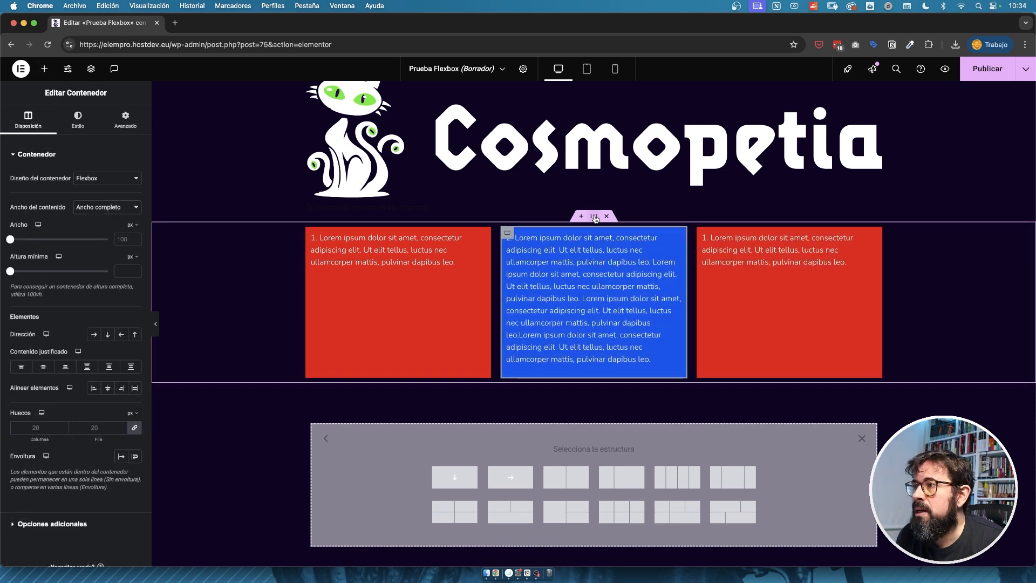
- Try an unlinked 40 px column gap on the parent container, ending with linked column and row gaps of 60 px
left_click(596, 219)
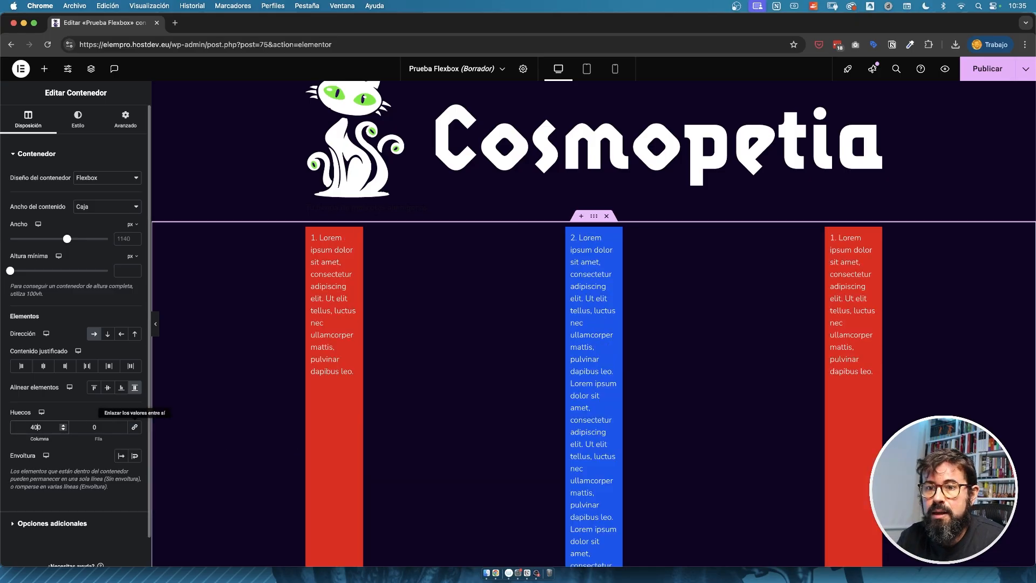
key("BackSpace")
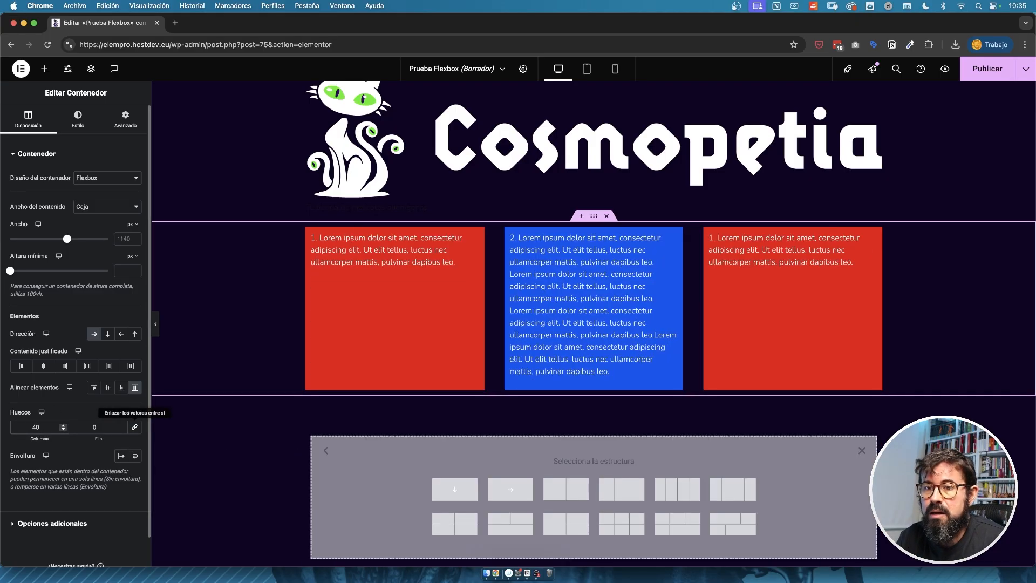
left_click(89, 427)
left_click(133, 428)
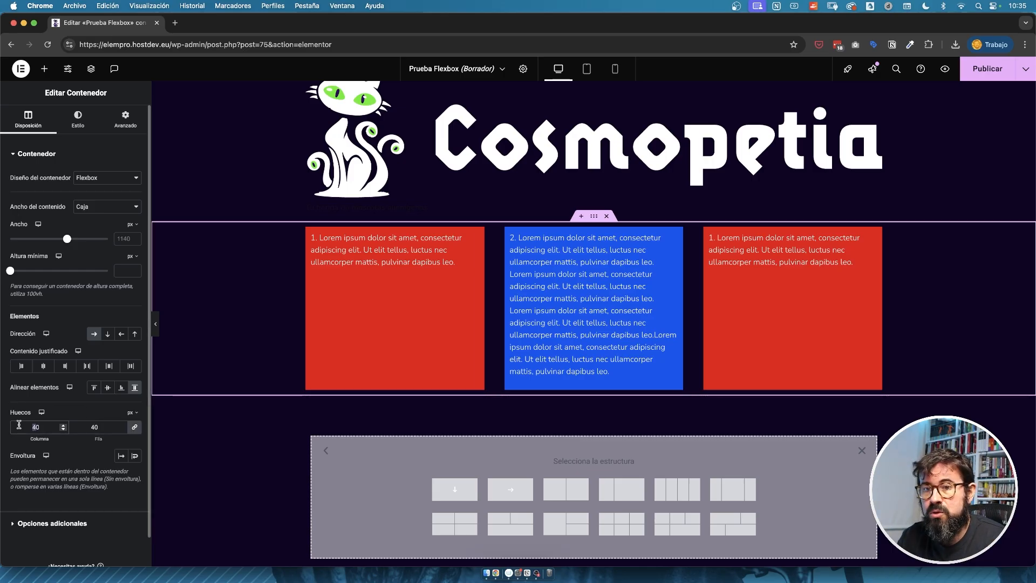
type("6")
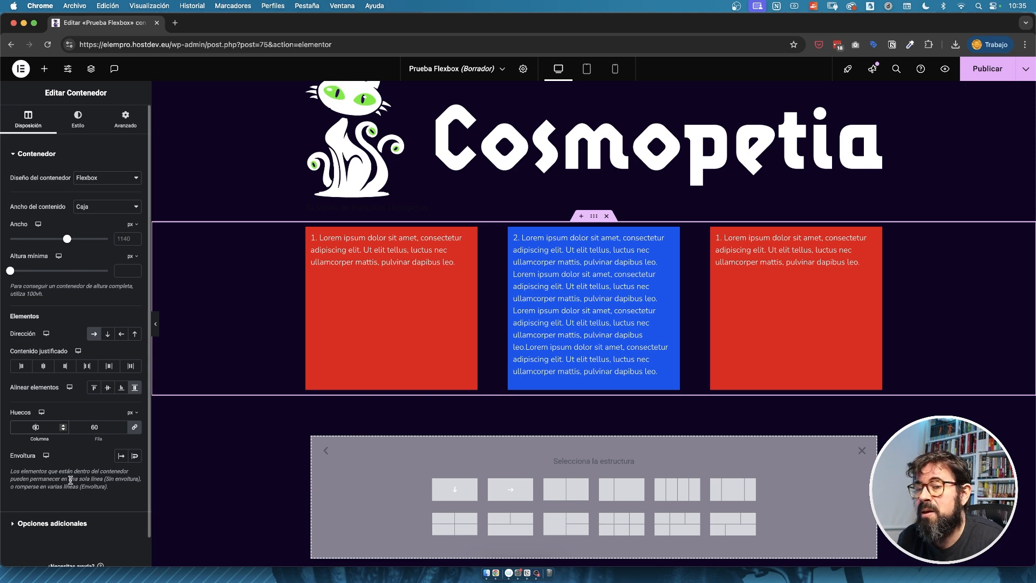
left_click(135, 418)
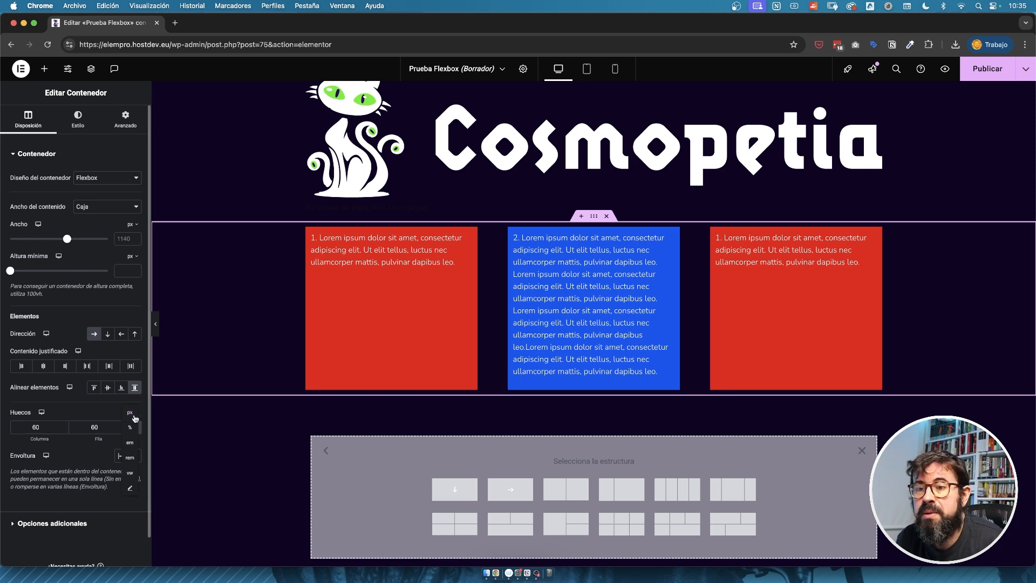
left_click(102, 413)
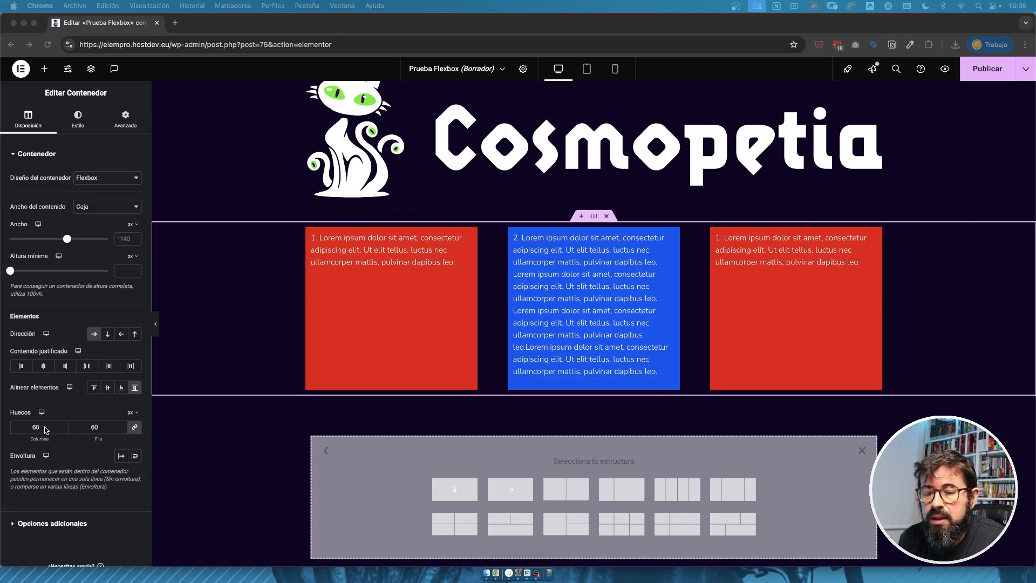
scroll(46, 430, "down", 1)
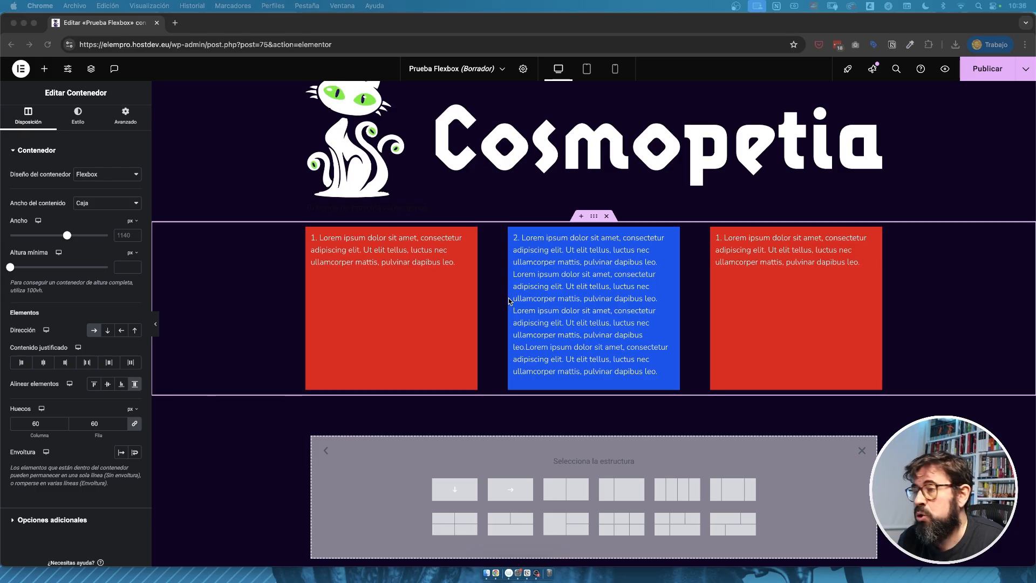
left_click(124, 117)
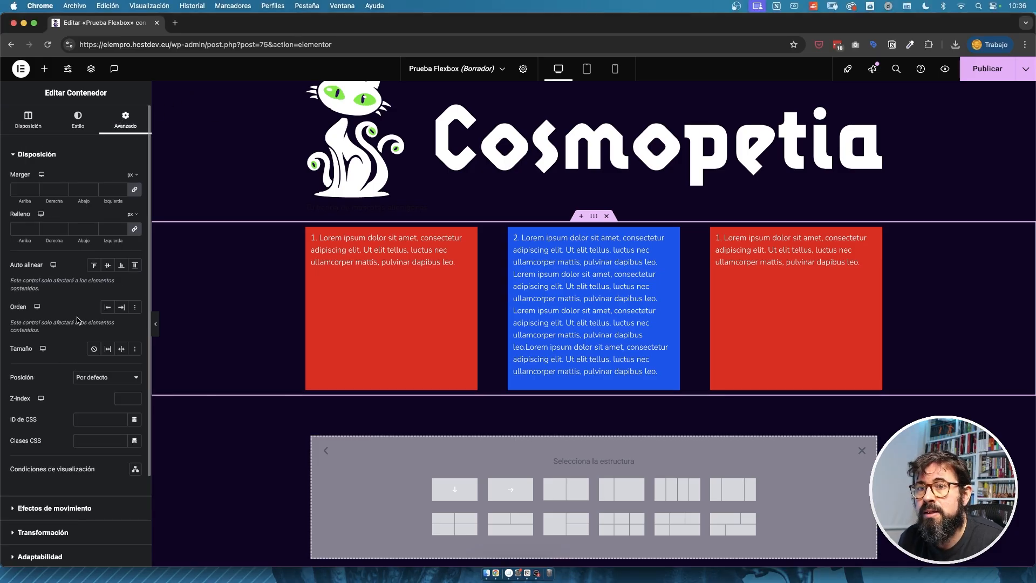
left_click(28, 120)
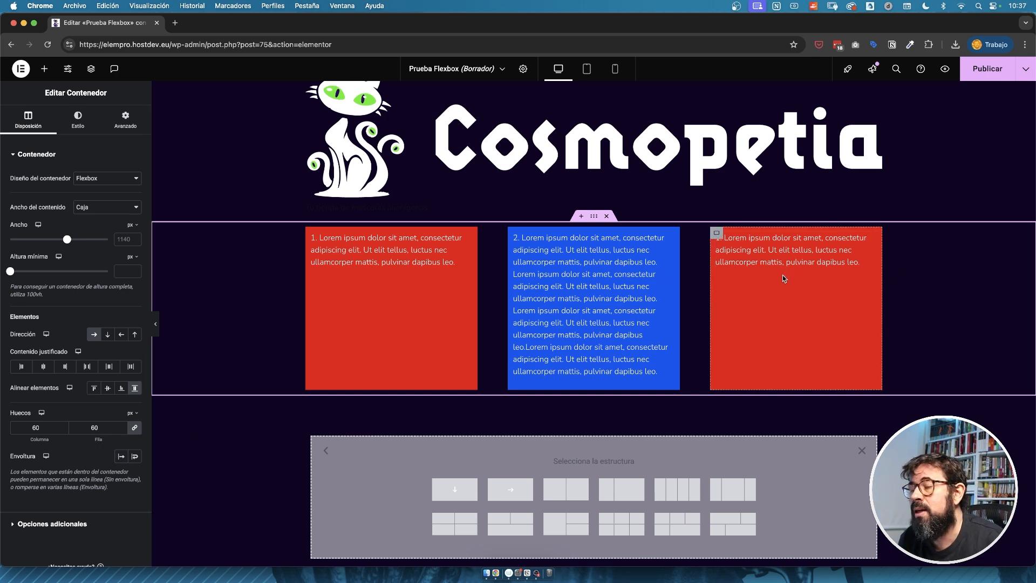
- Set the widths of the first red container and the blue container to 500 px
left_click(313, 233)
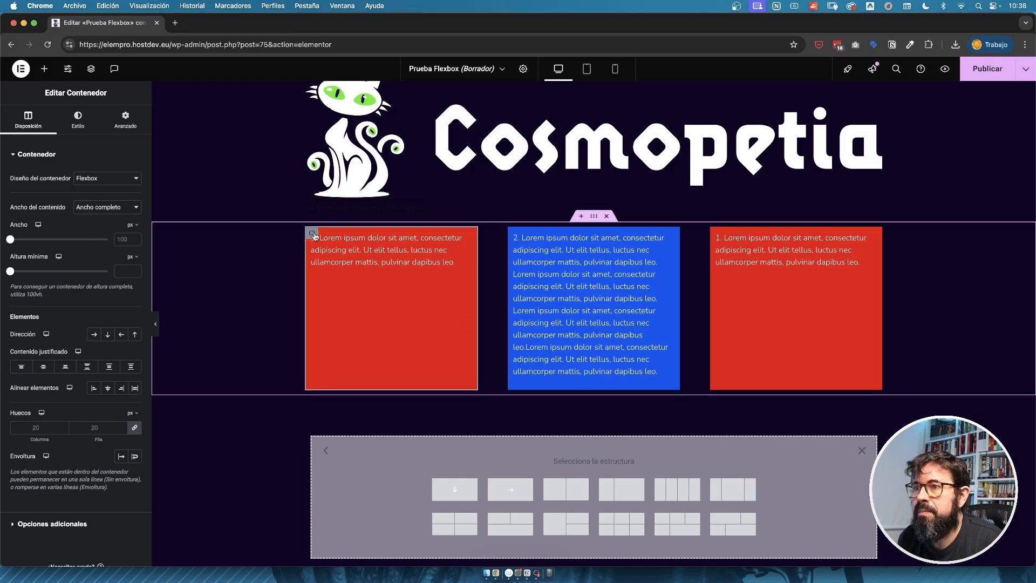
left_click(127, 239)
type("5")
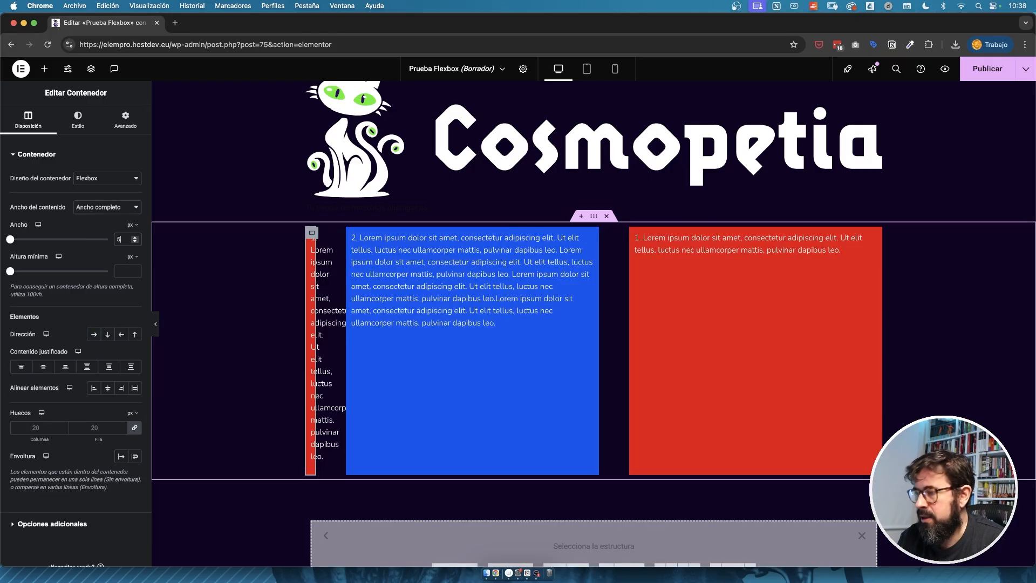
type("00")
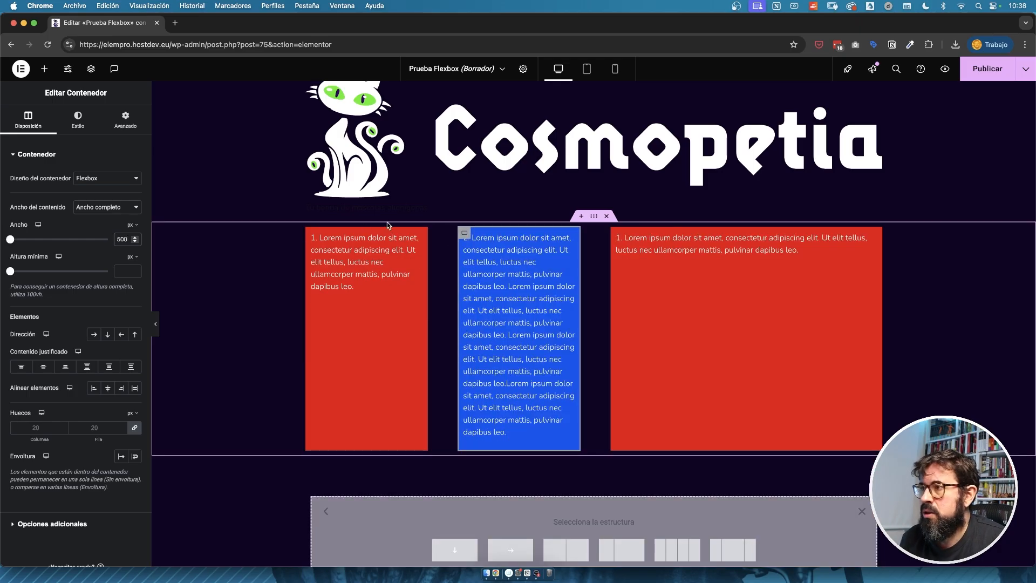
- Set the width of the last red container to 500 px
left_click(618, 233)
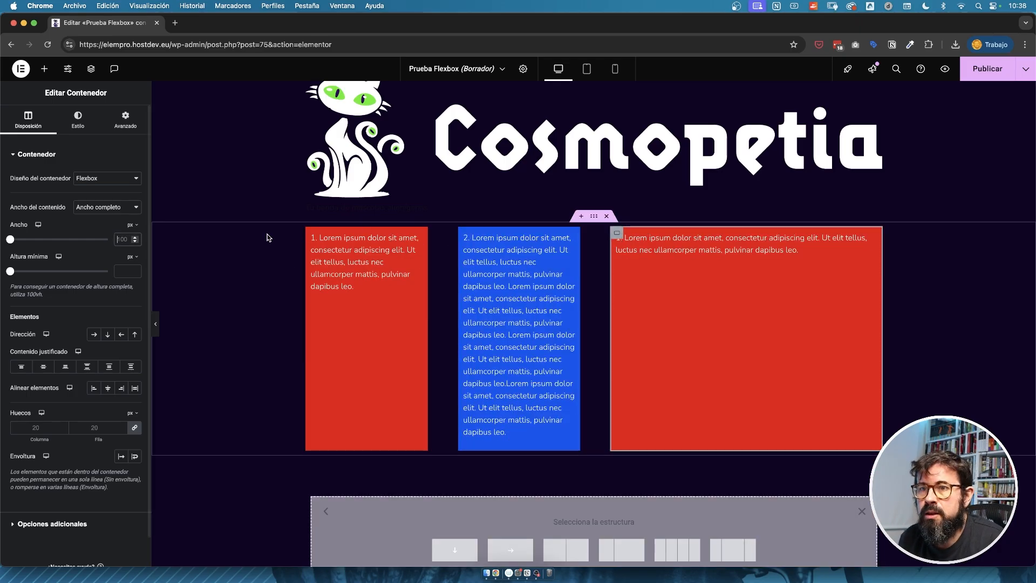
type("500")
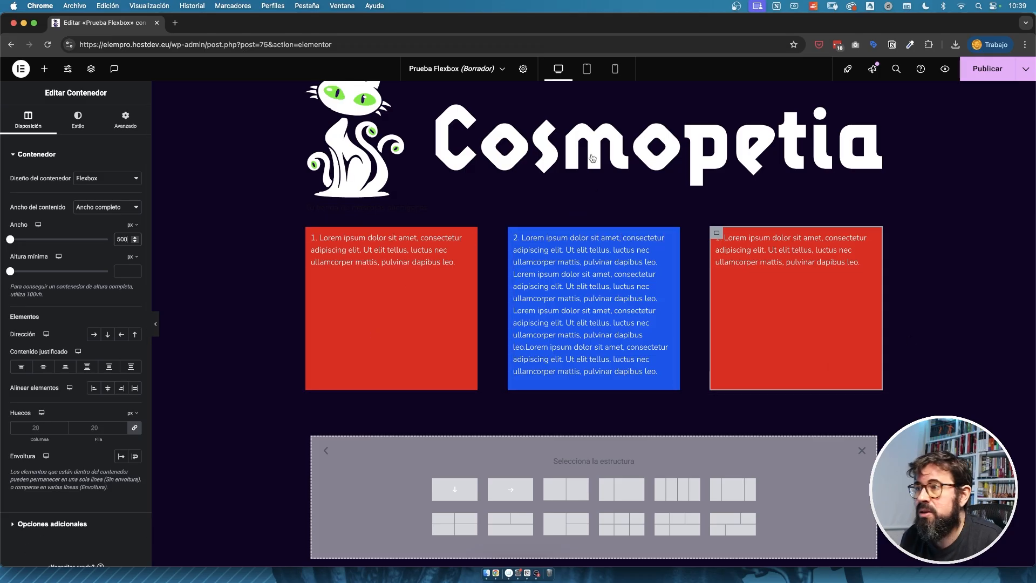
- Try the wrap option on the parent container of the three coloured boxes and delete that container
left_click(593, 215)
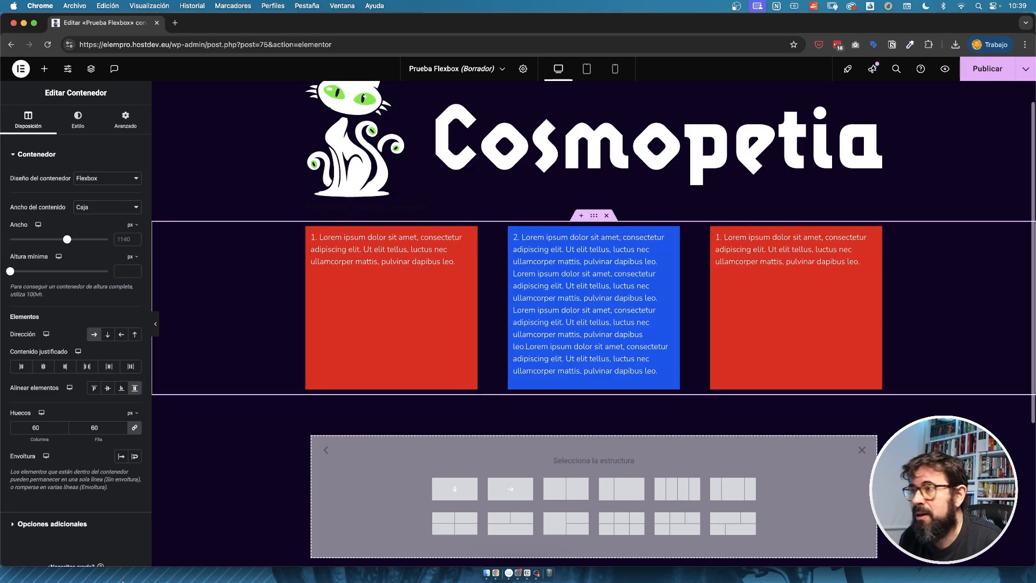
left_click(135, 457)
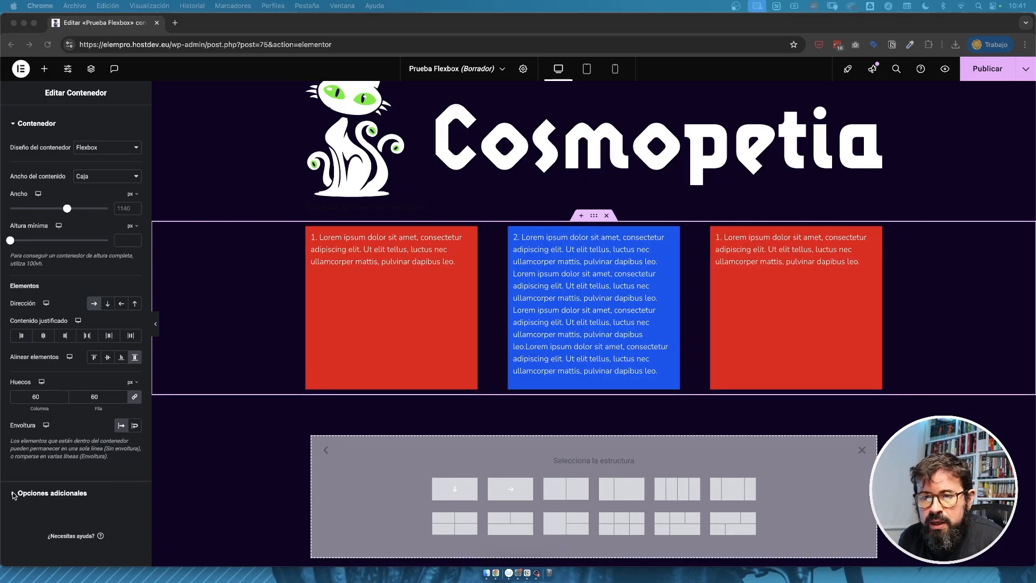
left_click(14, 493)
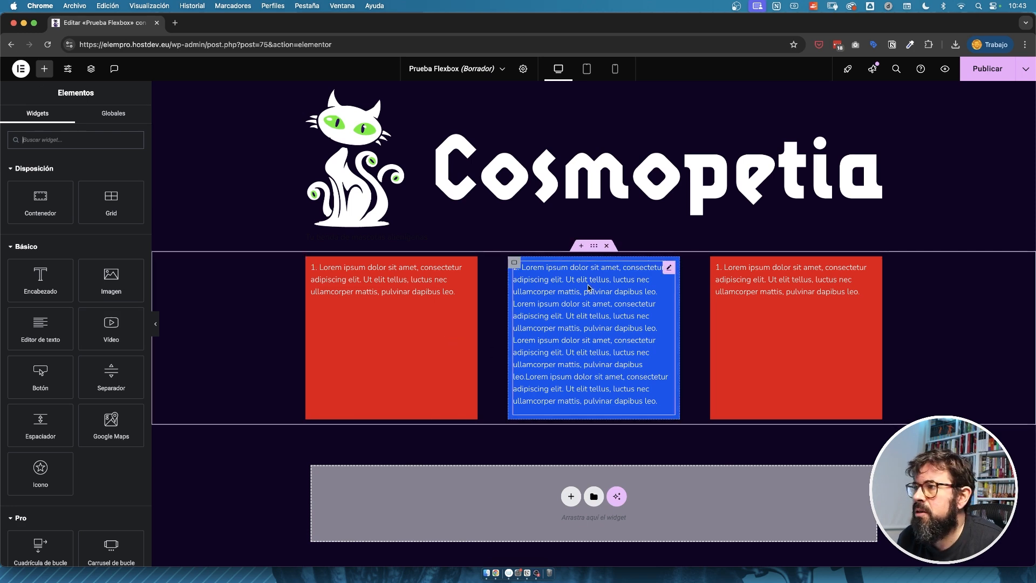
left_click(609, 248)
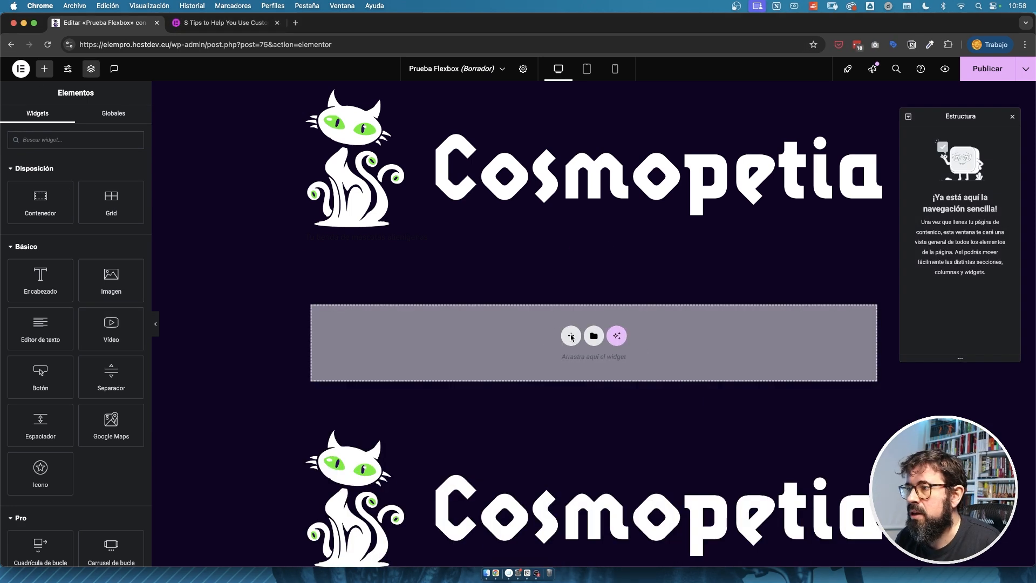
- Add a new single-column Flexbox container and give it a solid #FFFFFF background
left_click(571, 336)
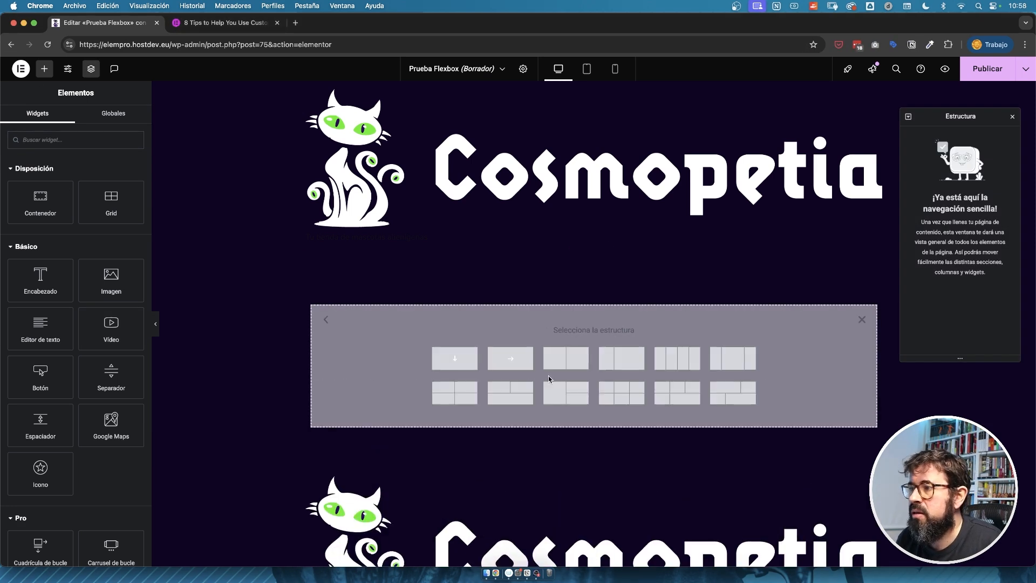
left_click(455, 358)
left_click(75, 122)
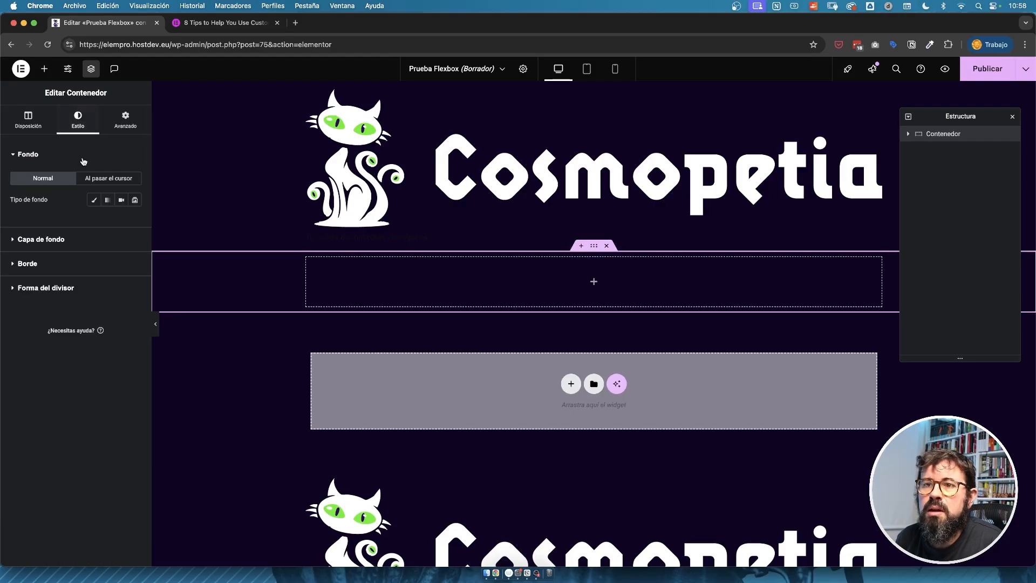
left_click(94, 200)
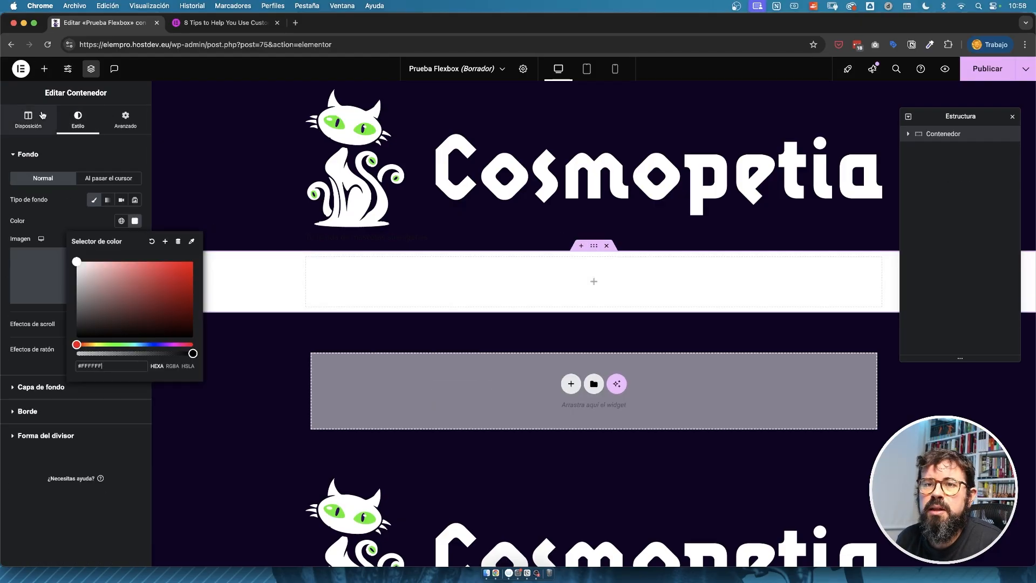
- Place a text editor with repeated Lorem ipsum paragraphs in the white container and set the container's minimum height to 100 px
left_click(44, 69)
left_click_drag(39, 330, 645, 292)
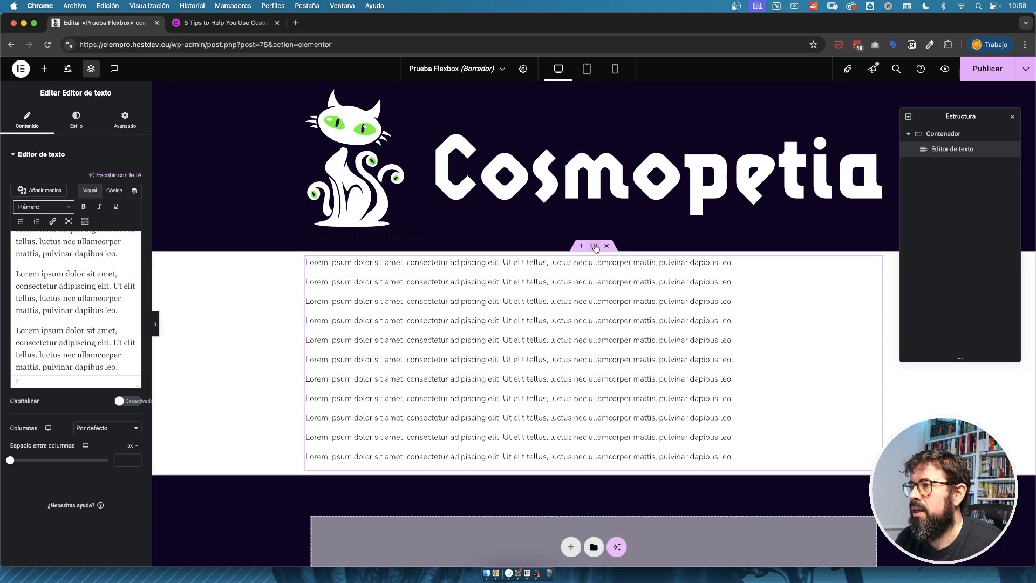
left_click(595, 246)
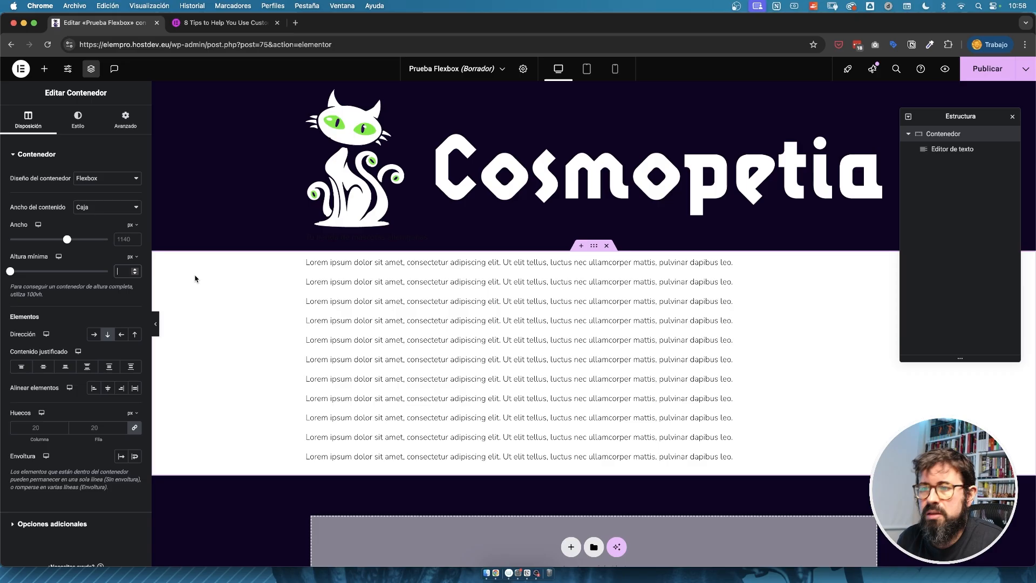
type("100")
- Set the white container's overflow to Oculto and its HTML tag to a (enlace)
left_click(53, 524)
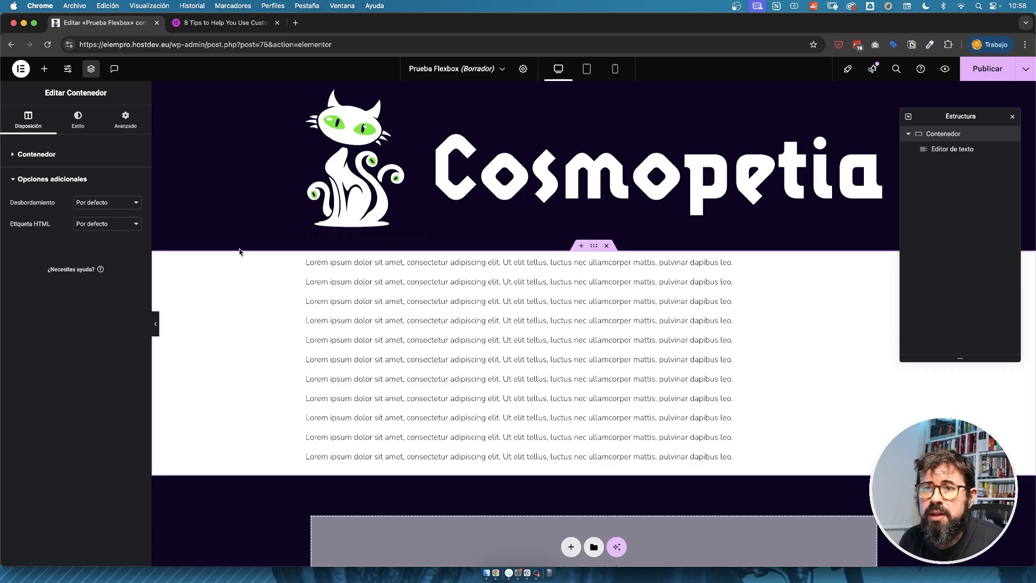
left_click(97, 208)
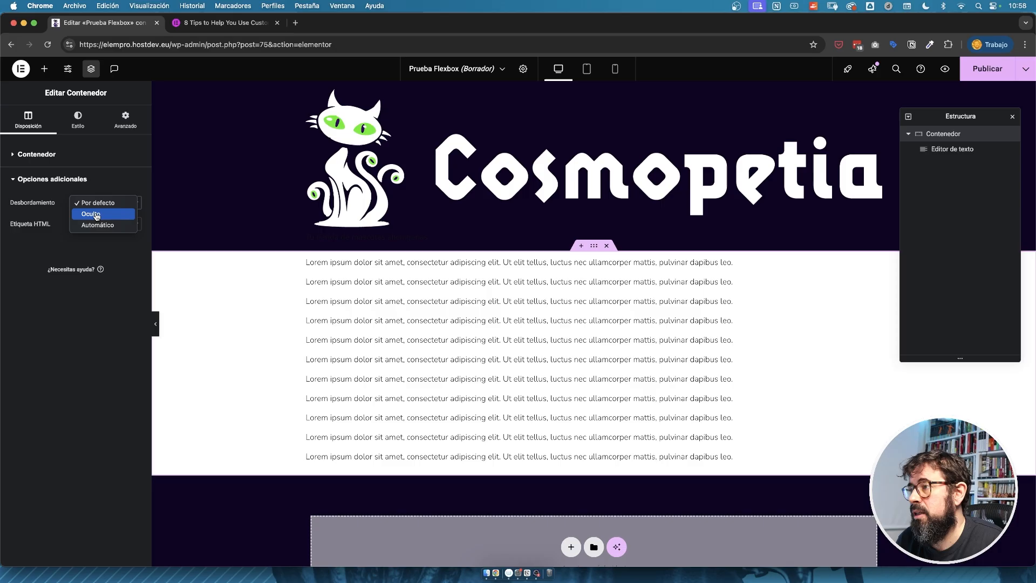
left_click(96, 215)
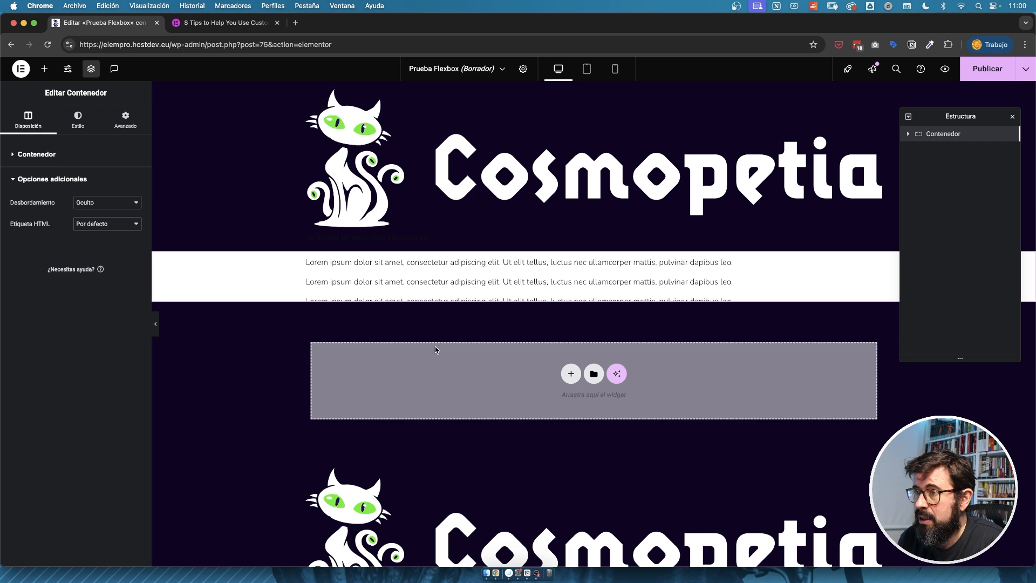
left_click(84, 224)
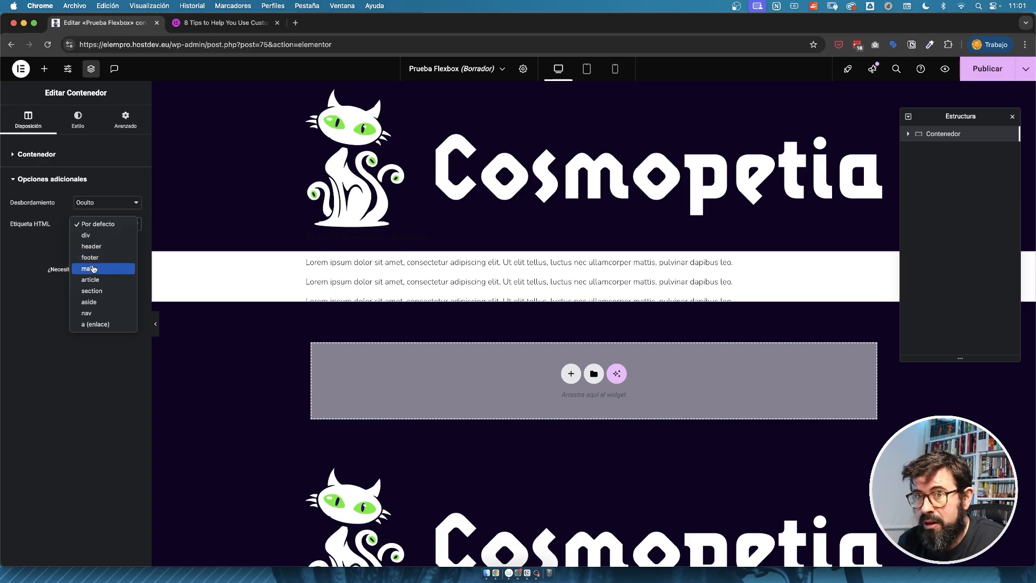
left_click(107, 325)
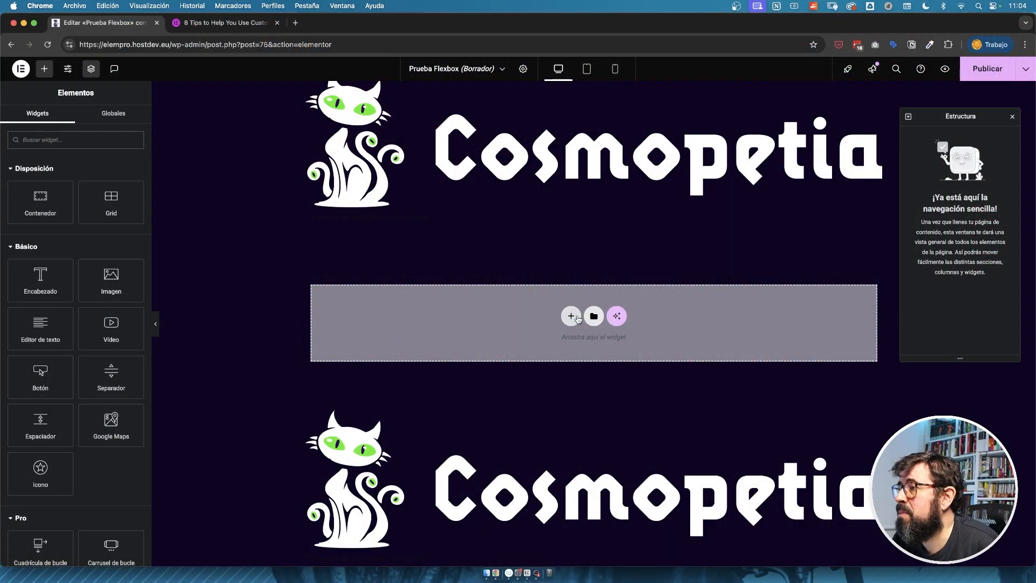
- Add a new single-column Flexbox container and place an image widget in it
left_click(571, 316)
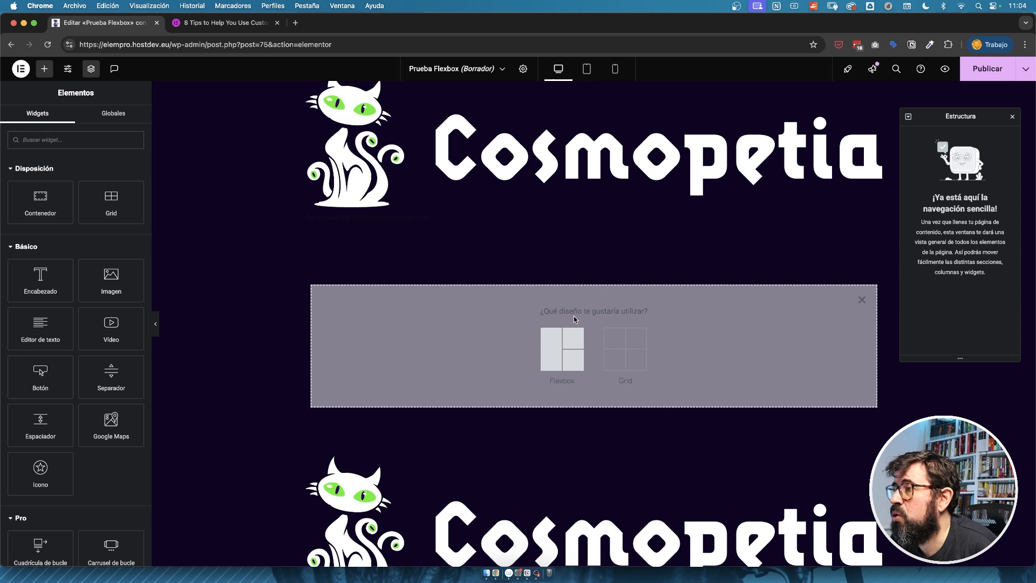
left_click(565, 357)
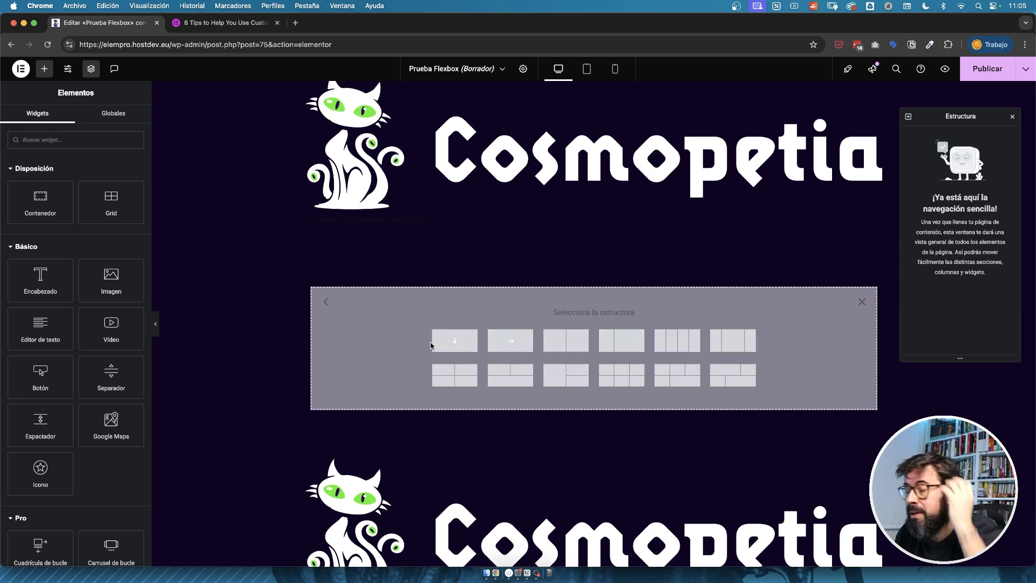
left_click(435, 343)
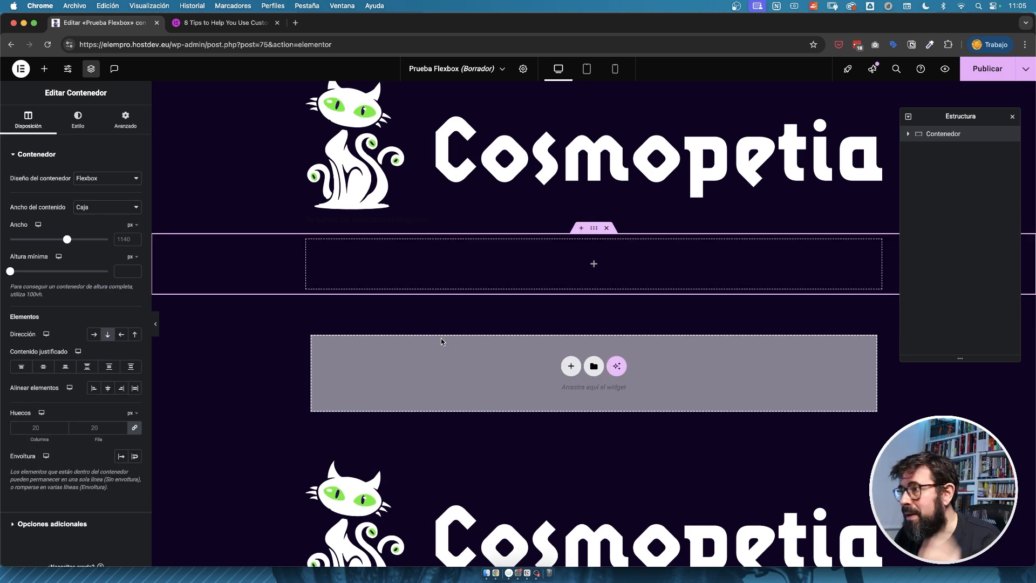
left_click(44, 68)
left_click_drag(99, 298, 574, 289)
left_click_drag(573, 289, 573, 289)
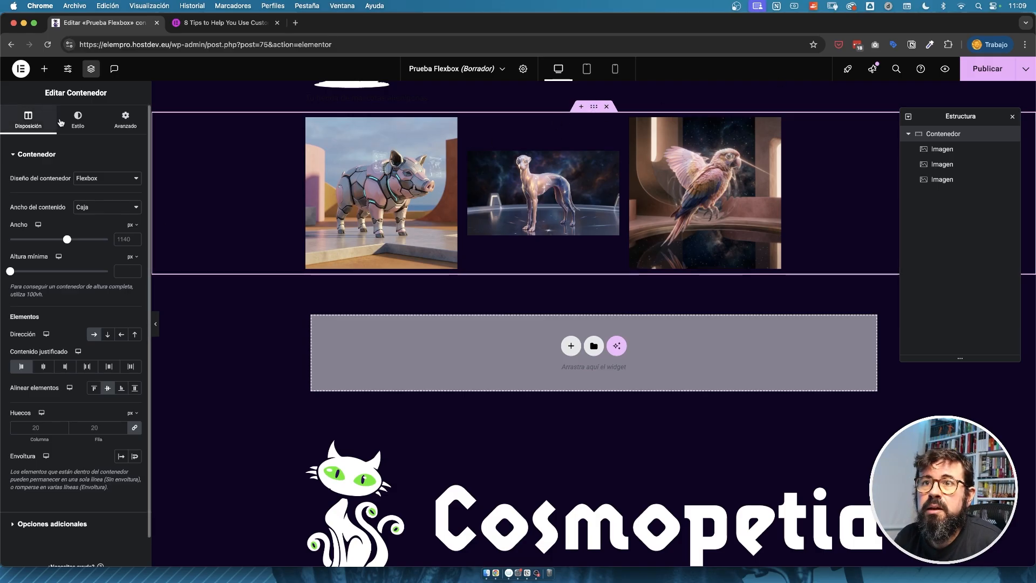
- Give the container with the three images a solid pink background
left_click(77, 119)
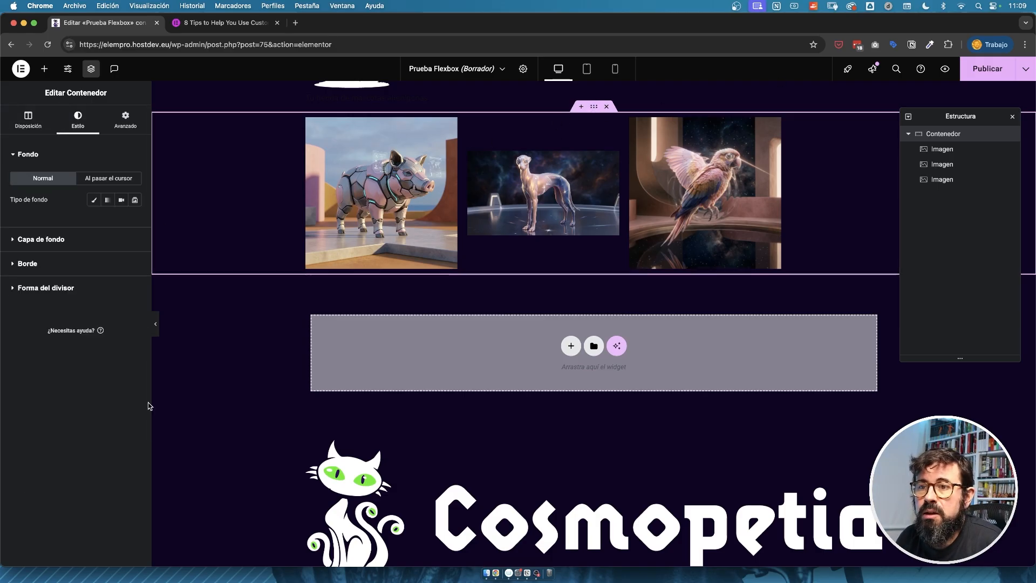
left_click(94, 200)
left_click(135, 221)
left_click_drag(109, 303, 60, 264)
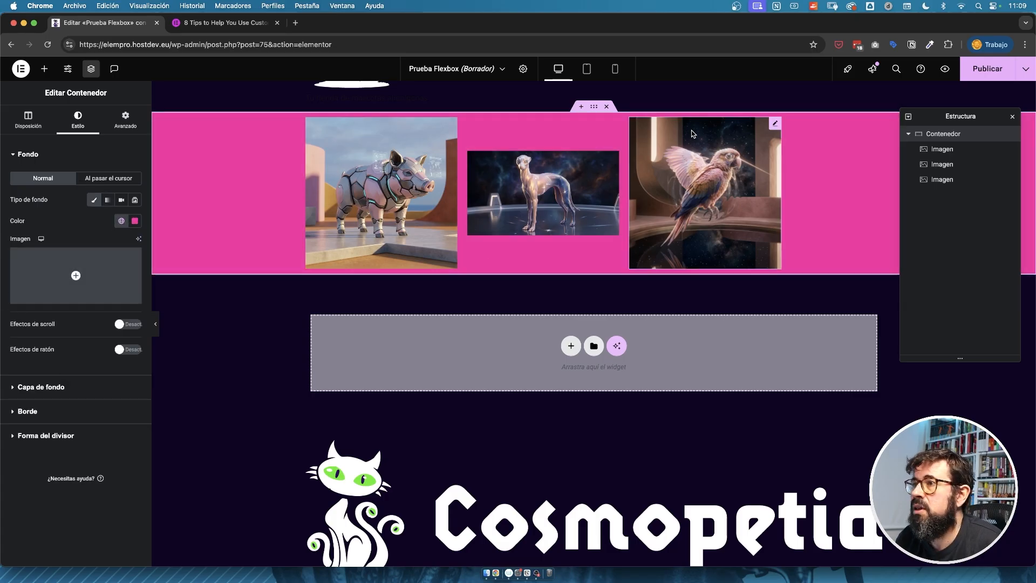
- Set the minimum height of the pink image container to 100 vh
left_click(28, 119)
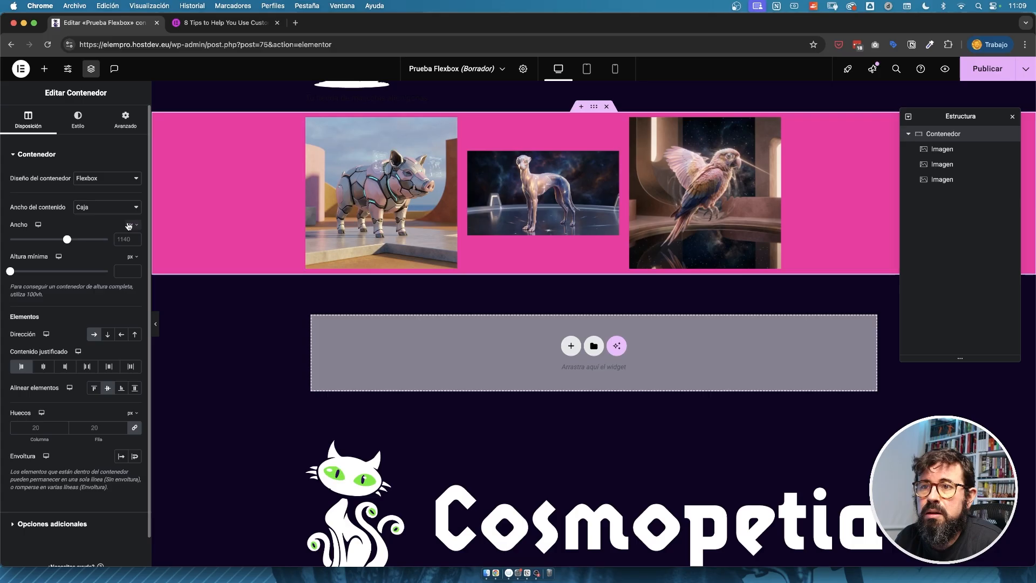
left_click(37, 225)
left_click(127, 271)
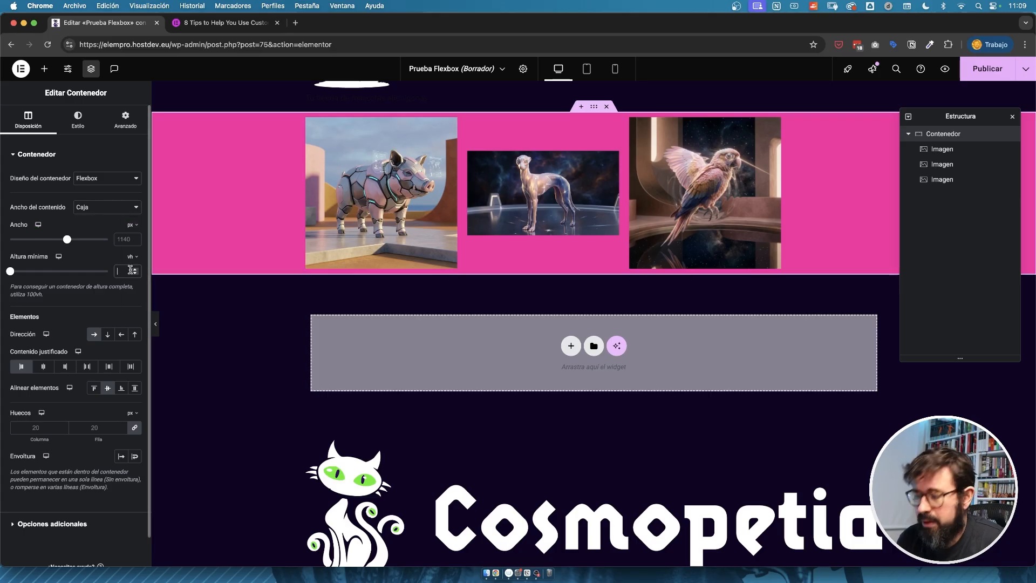
type("100")
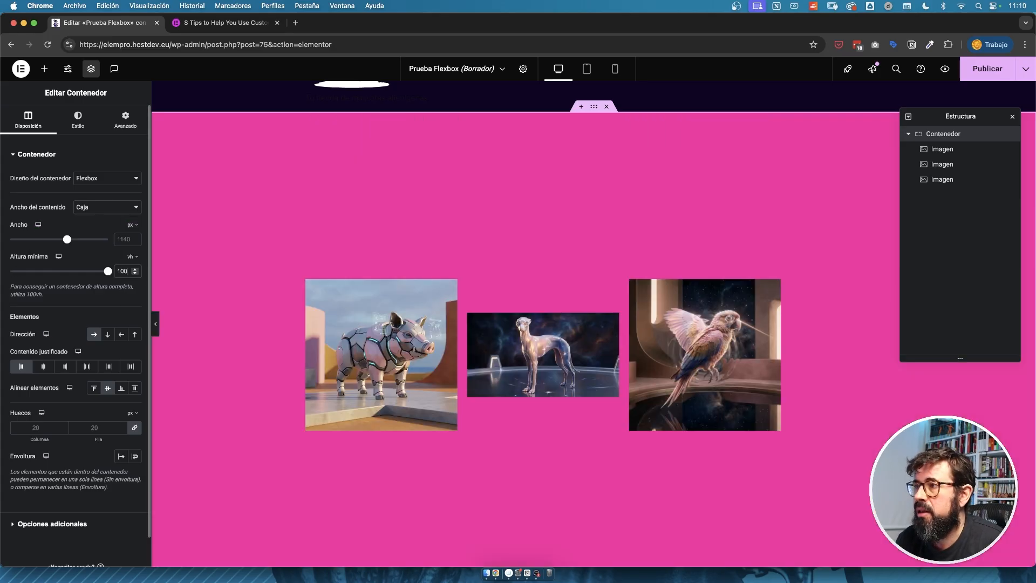
- Try the start, centre, end and stretch item alignments on the pink image container
left_click(95, 391)
left_click(108, 389)
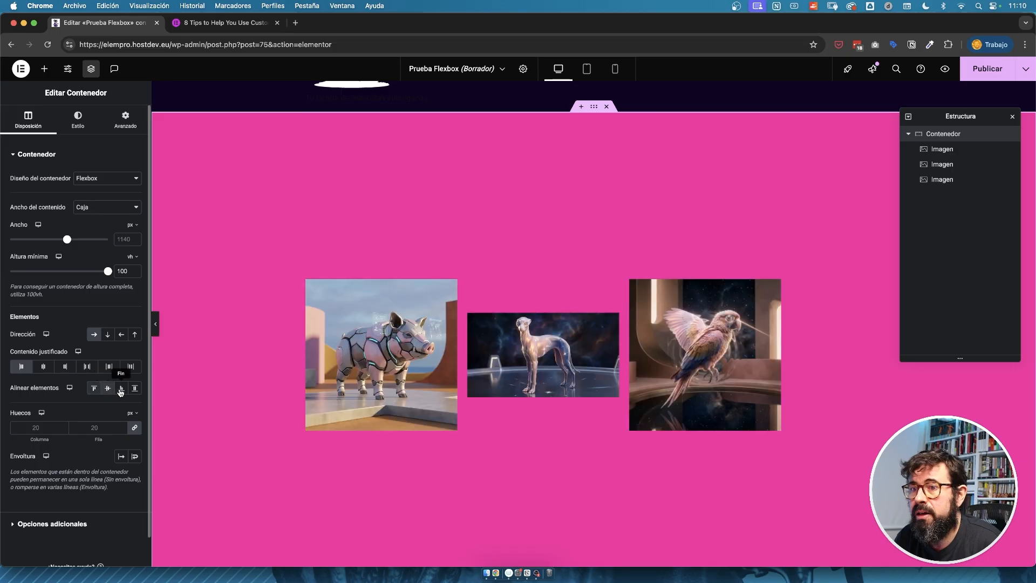
left_click(120, 389)
left_click(132, 393)
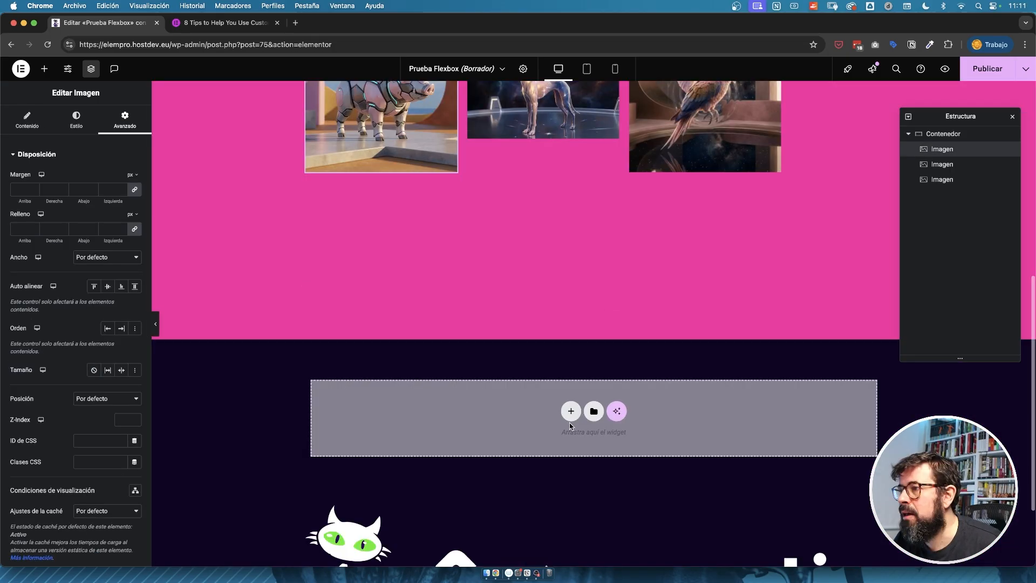
- Add a row-direction Flexbox container below the pink one and place a button widget in it
left_click(570, 413)
left_click(559, 439)
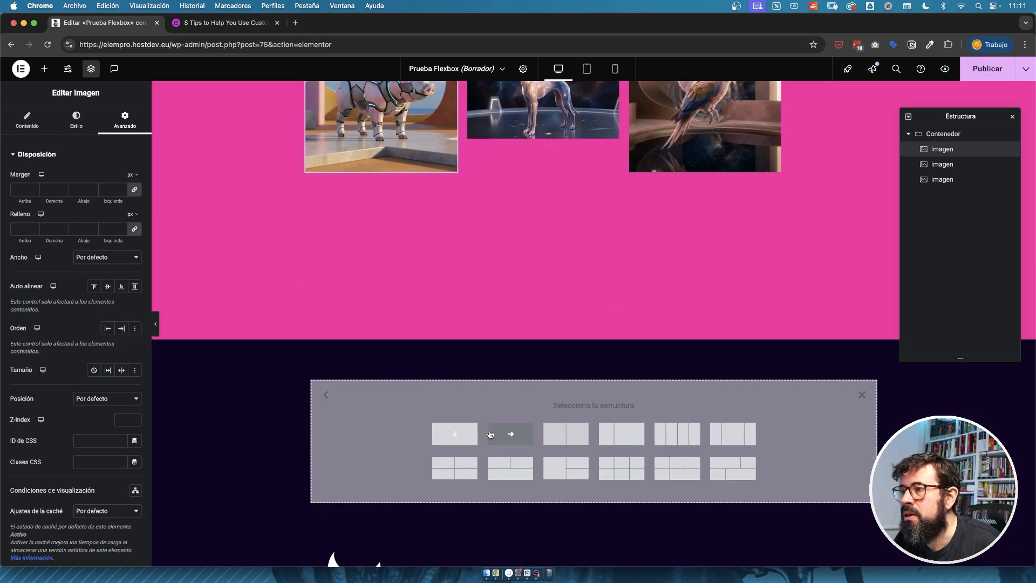
left_click(511, 435)
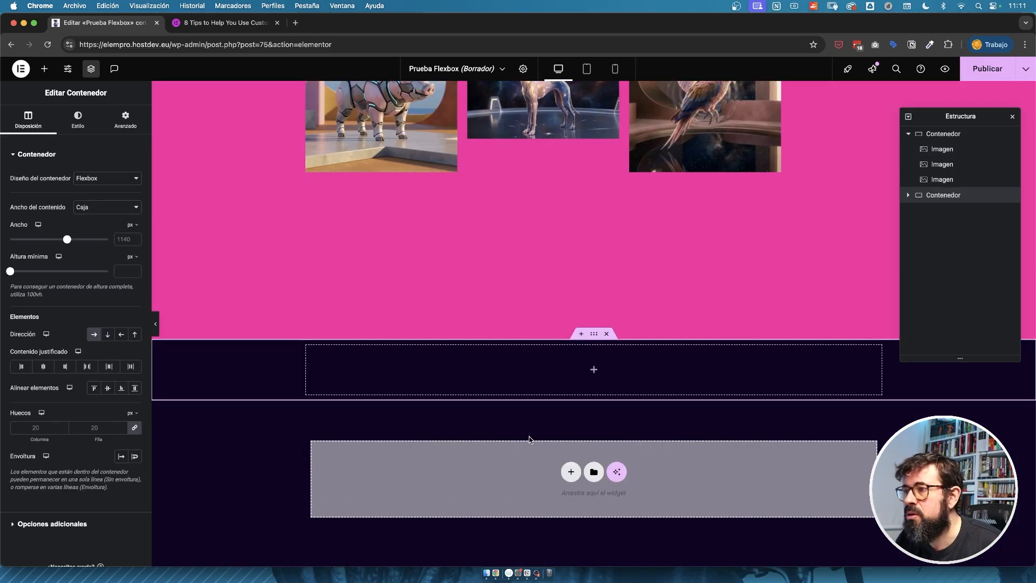
left_click(44, 71)
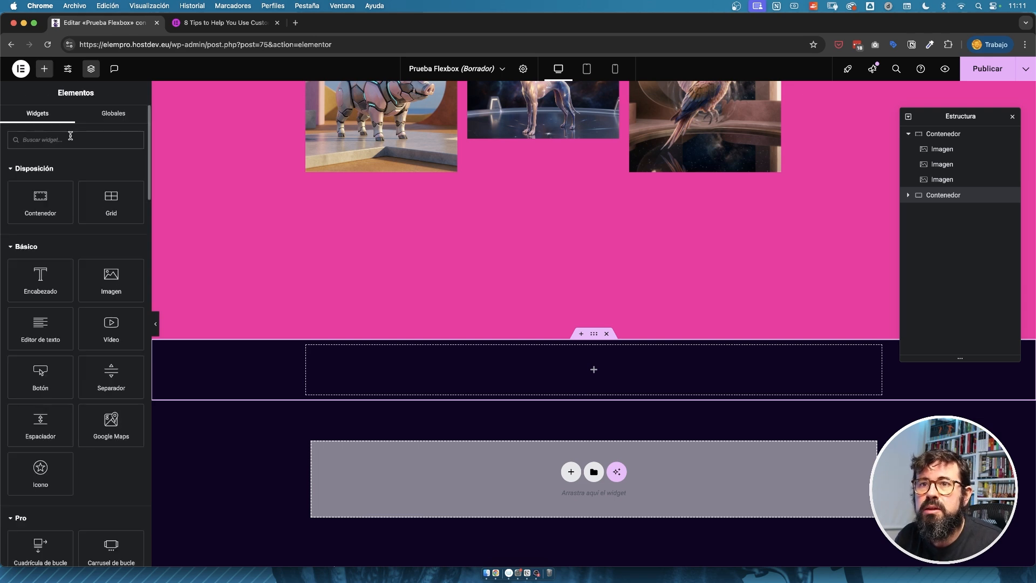
left_click_drag(41, 377, 680, 417)
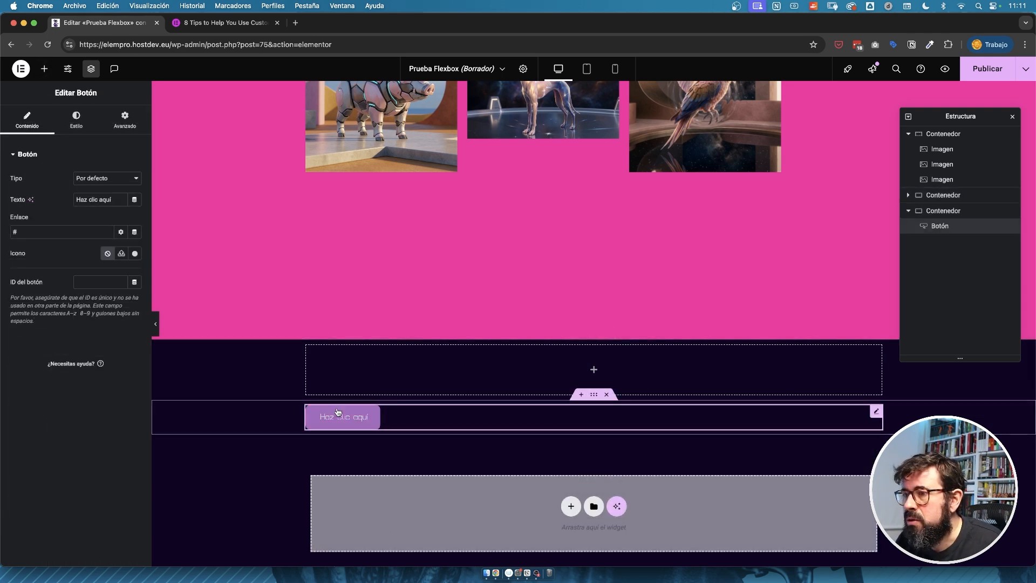
left_click_drag(338, 413, 662, 351)
left_click(593, 334)
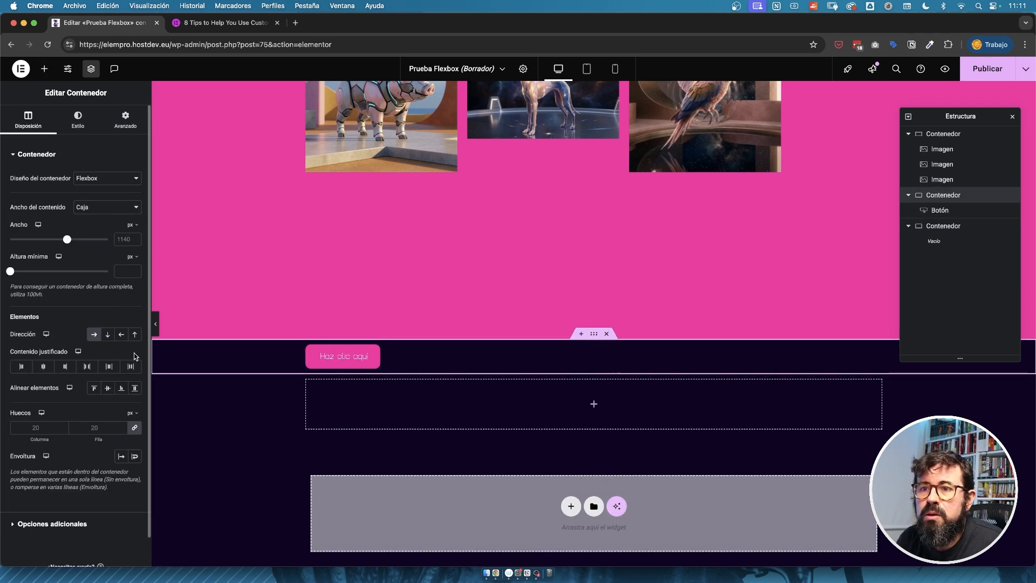
- Duplicate the button twice so the row container holds three buttons
right_click(375, 356)
left_click(394, 360)
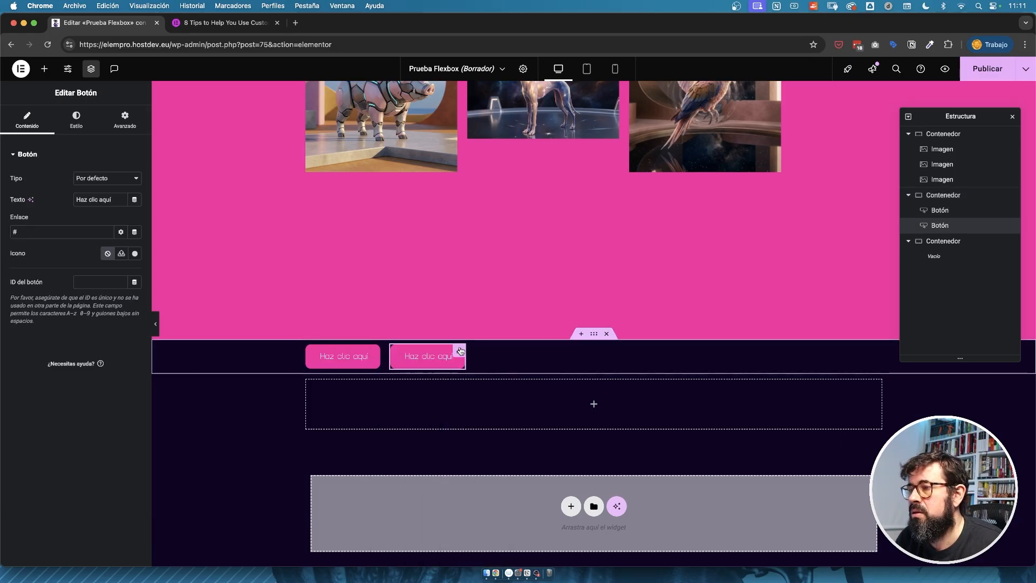
right_click(458, 357)
left_click(492, 360)
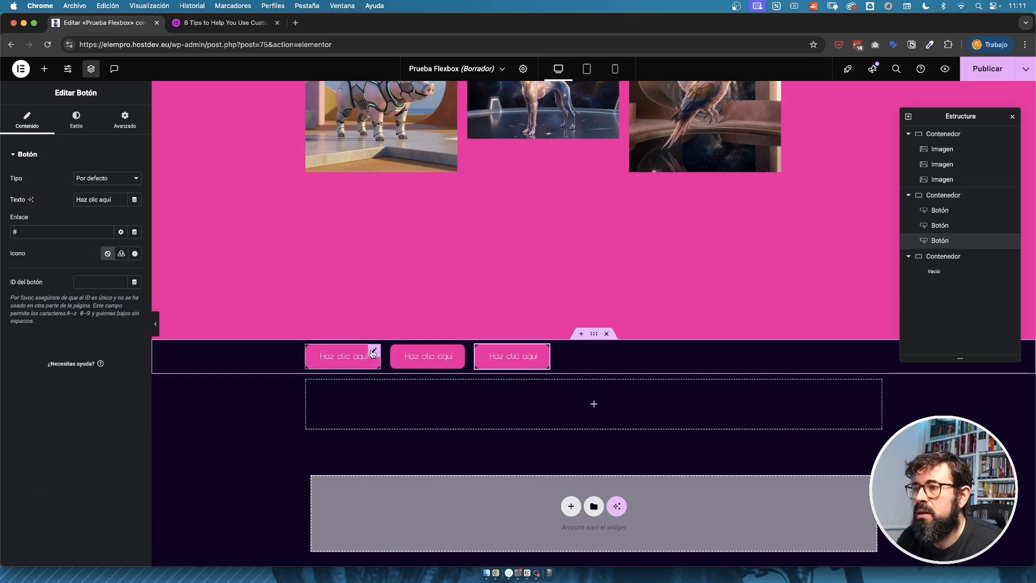
- Change the first button's text to AAAAA
left_click(343, 356)
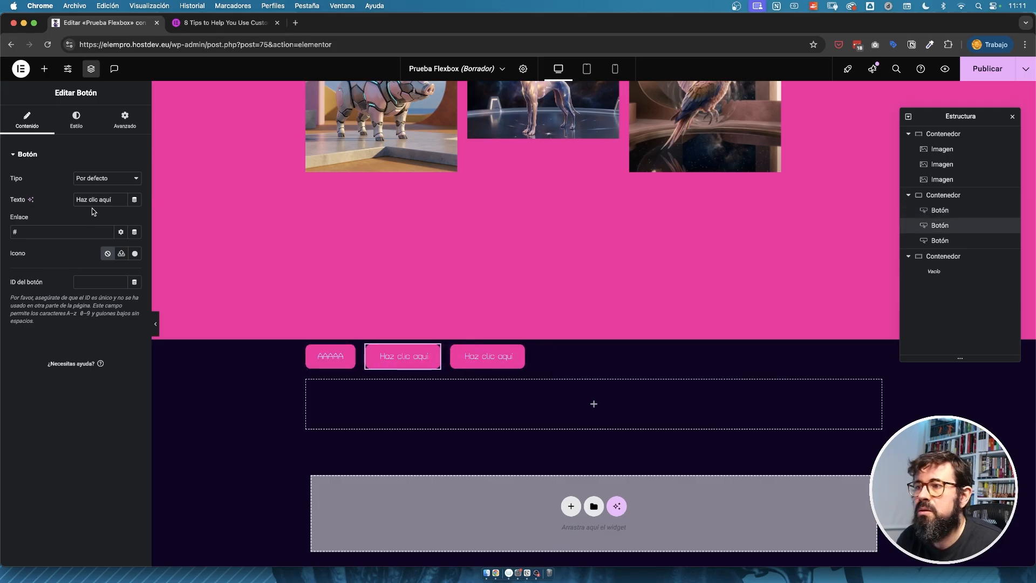
- Label the remaining row buttons BBBBBBBBBBBBBBBBB, CC and DDDDDDDD, and justify their container's content with space evenly
type("BBBBBBBBBBBBBBBBB")
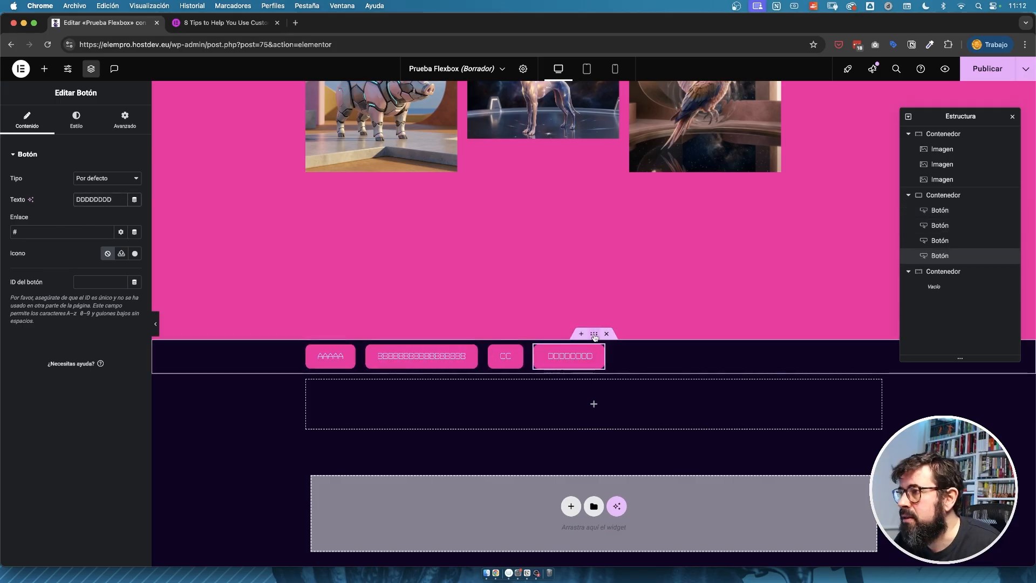
left_click(594, 334)
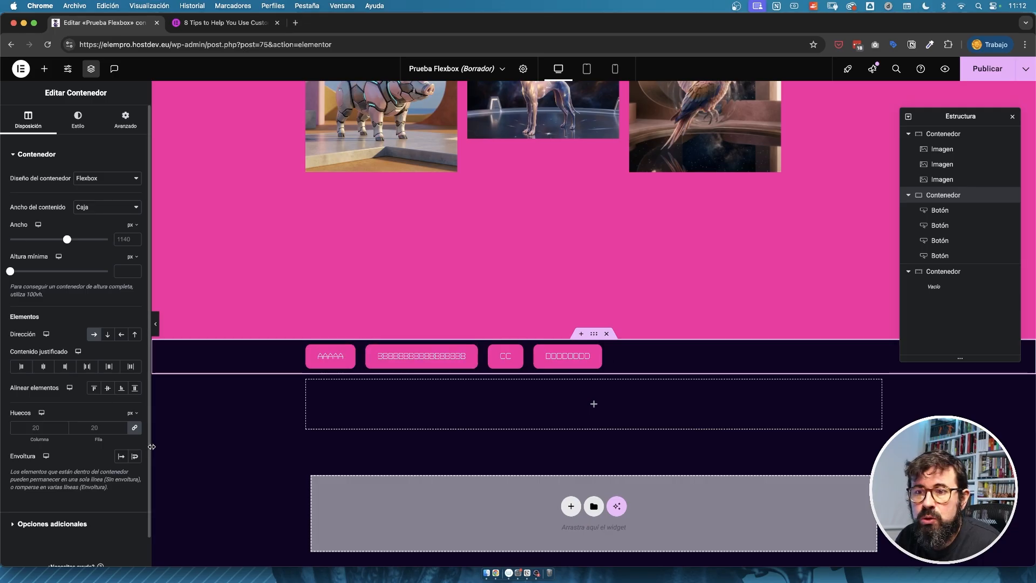
left_click(130, 367)
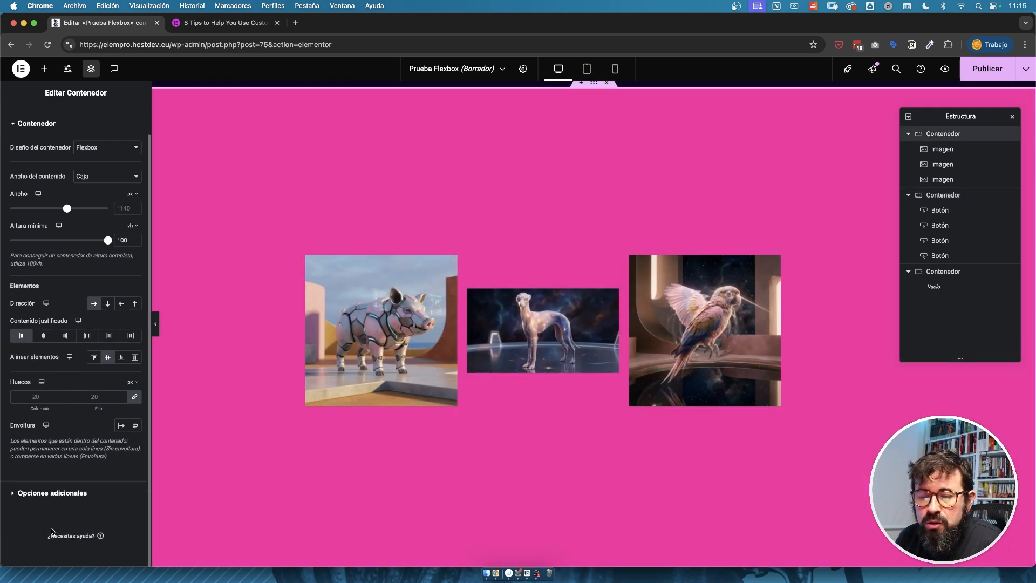
- Review the pink image container's layout and style options, and bring up its advanced margin and padding settings
scroll(56, 153, "up", 2)
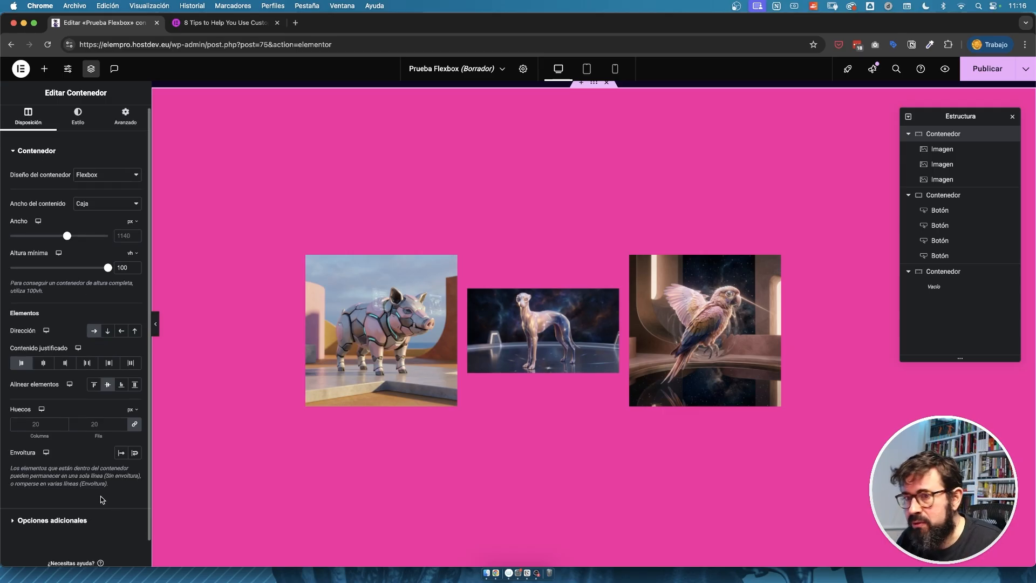
left_click(87, 119)
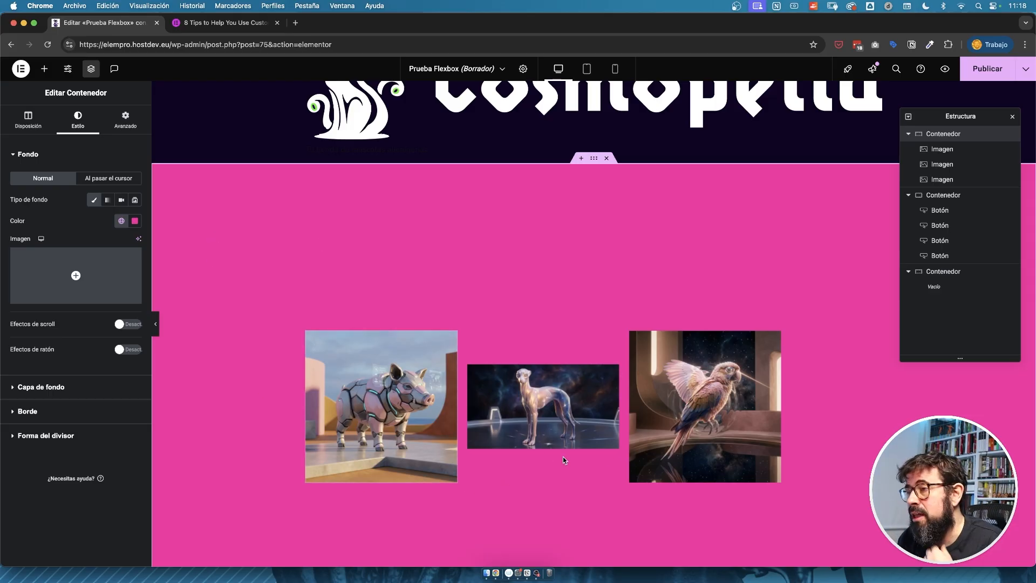
mouse_move(41, 271)
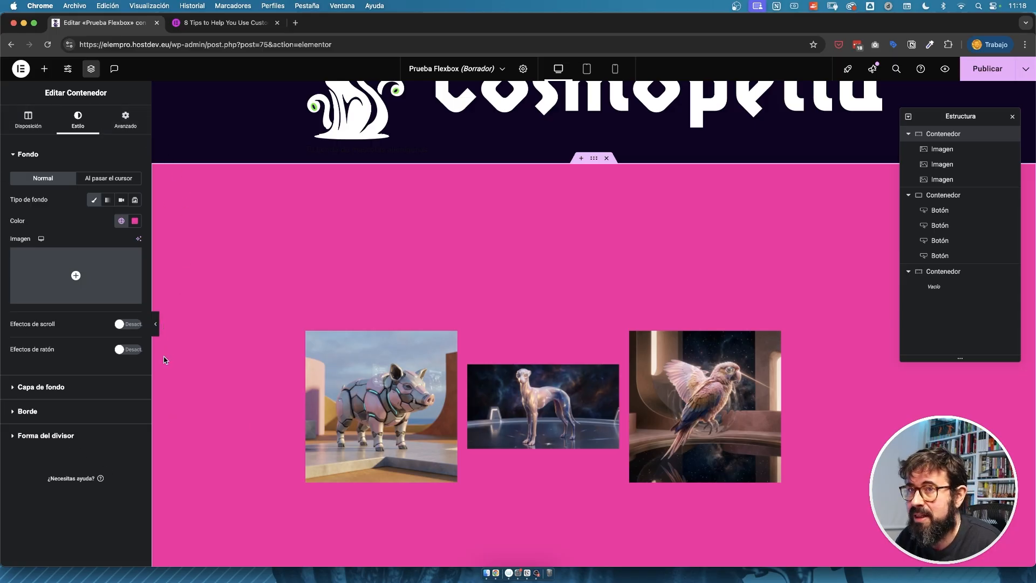
left_click(130, 124)
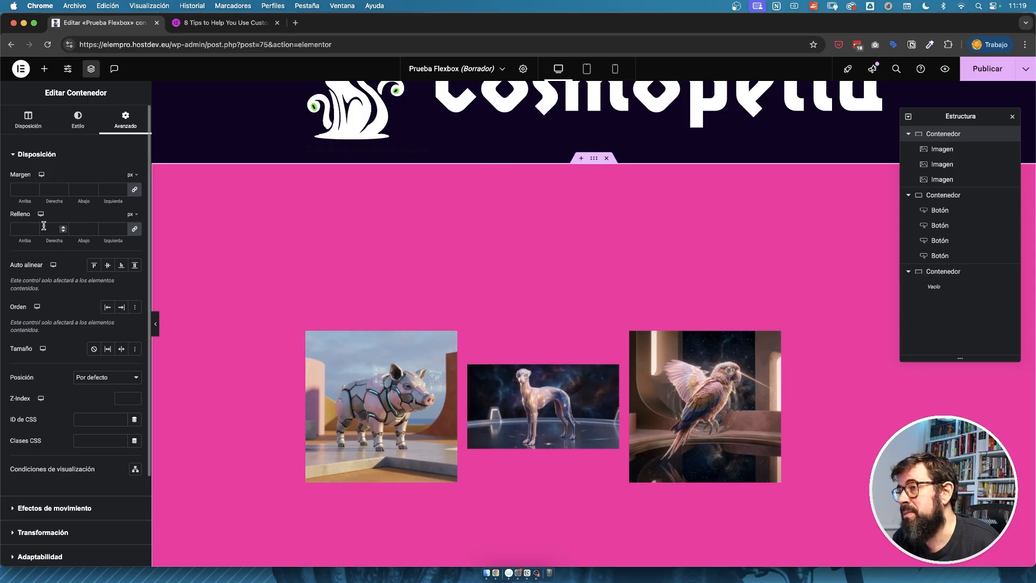
- Duplicate the pink image container and apply the green global colour as the copy's background
scroll(504, 250, "down", 8)
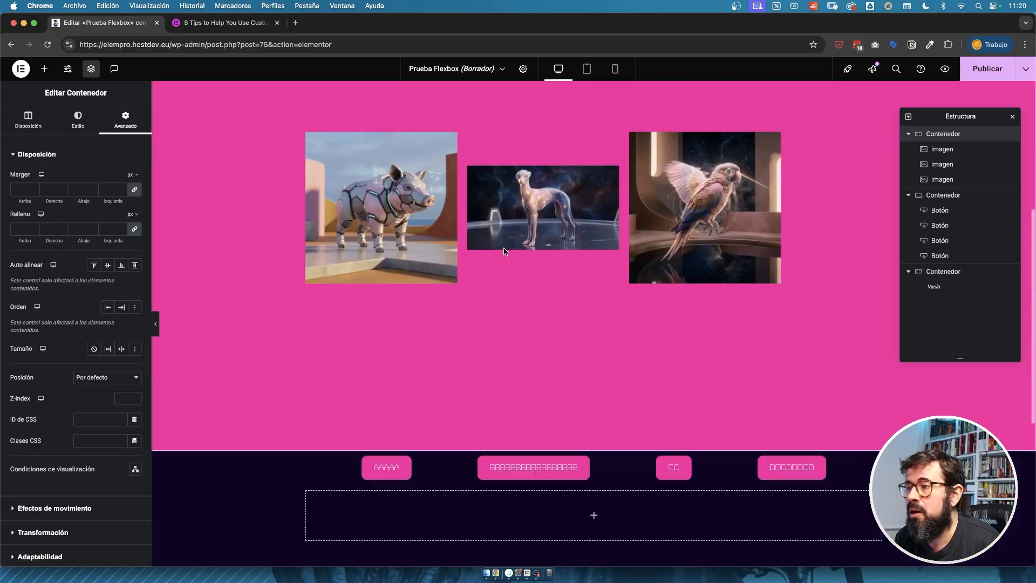
scroll(505, 275, "up", 3)
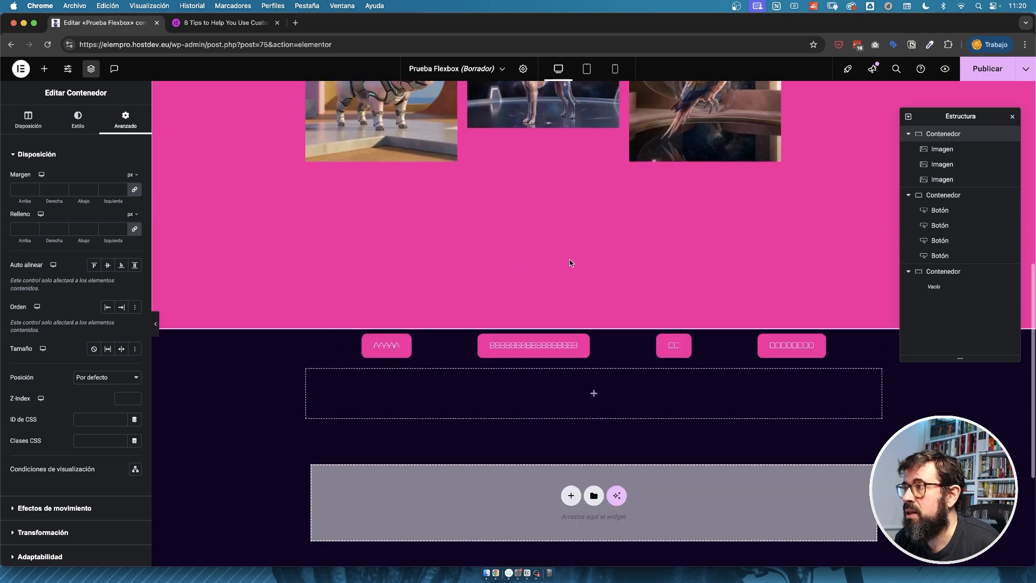
right_click(950, 134)
left_click(940, 163)
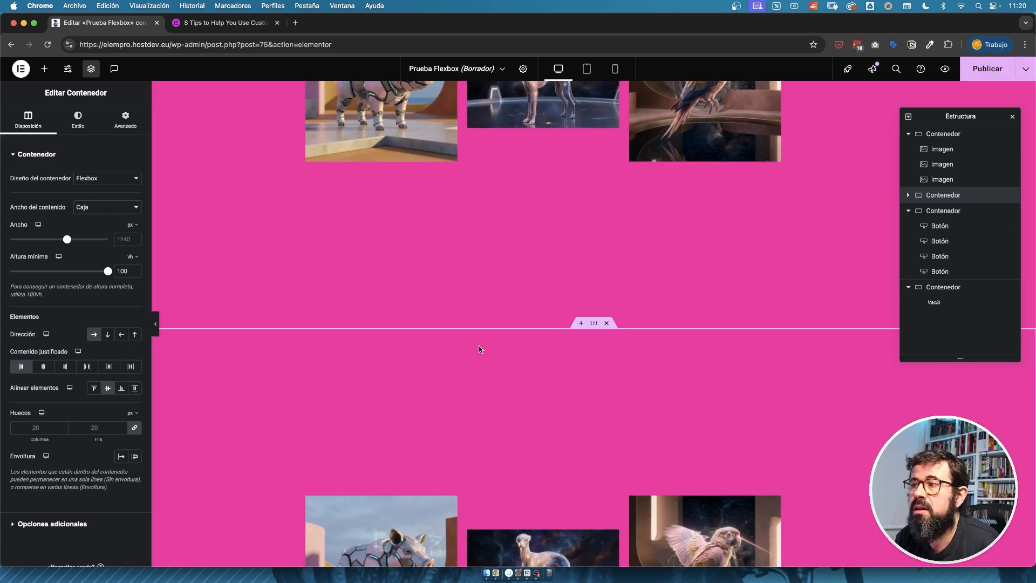
left_click(78, 118)
left_click(135, 221)
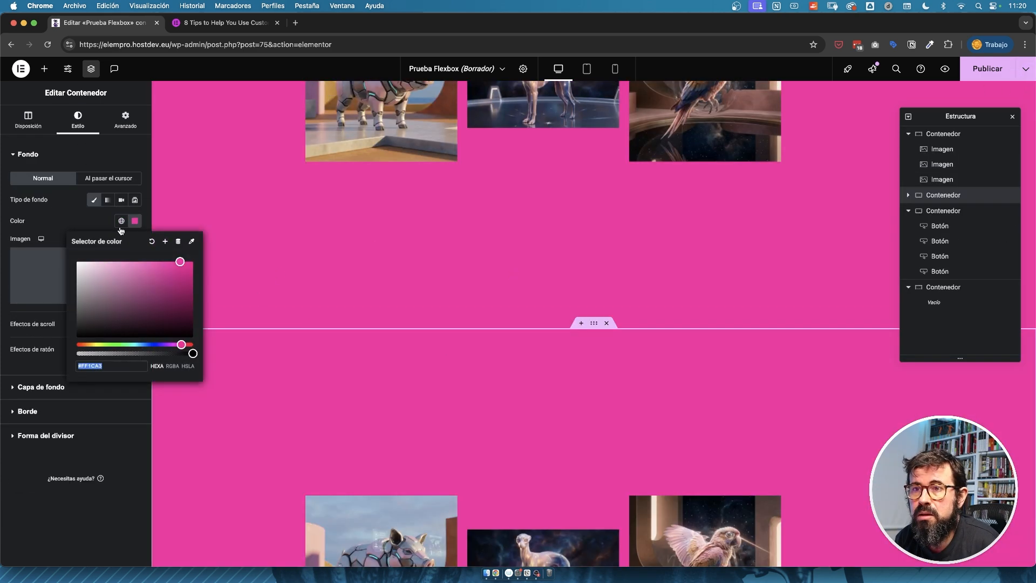
left_click(122, 221)
left_click(22, 329)
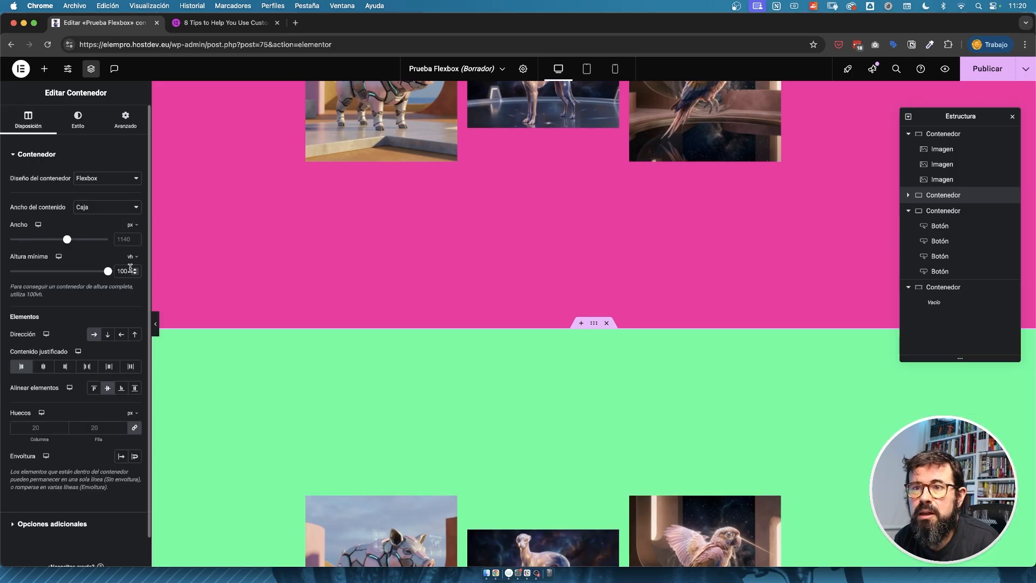
- Clear the green container's minimum height and compare it with the full-height pink container above
key("BackSpace")
scroll(598, 222, "up", 5)
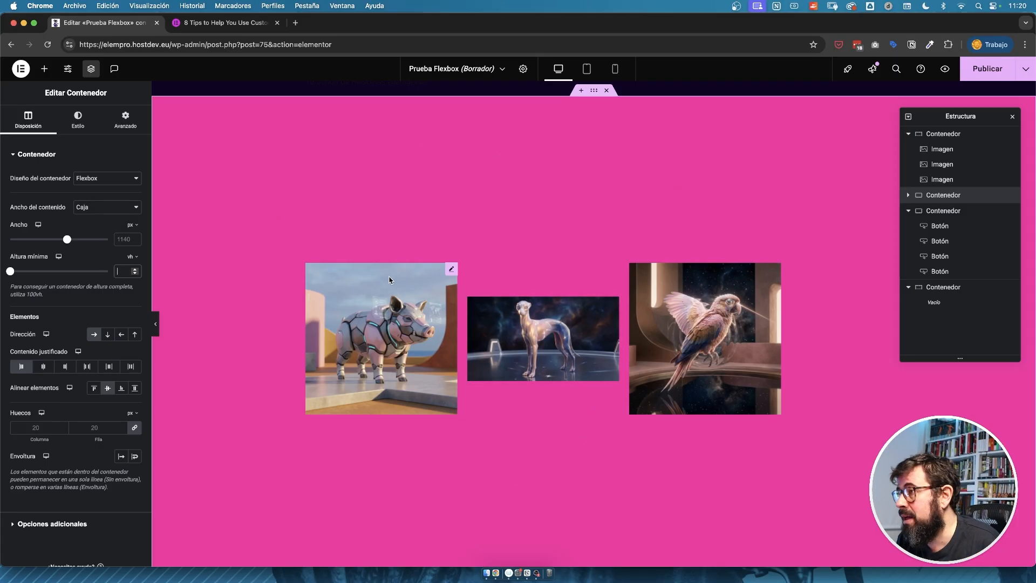
scroll(521, 383, "down", 4)
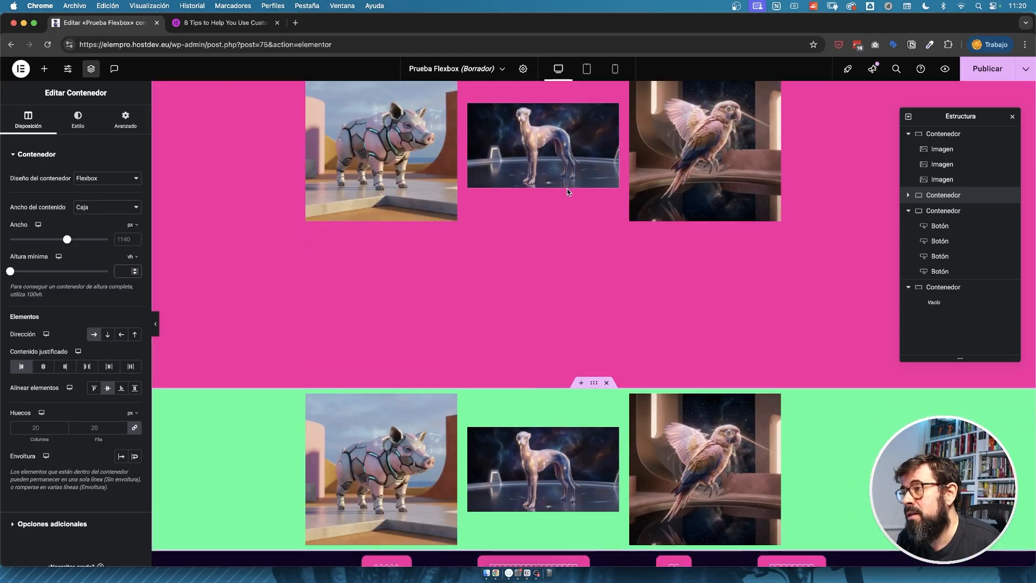
scroll(549, 154, "up", 5)
scroll(549, 154, "down", 7)
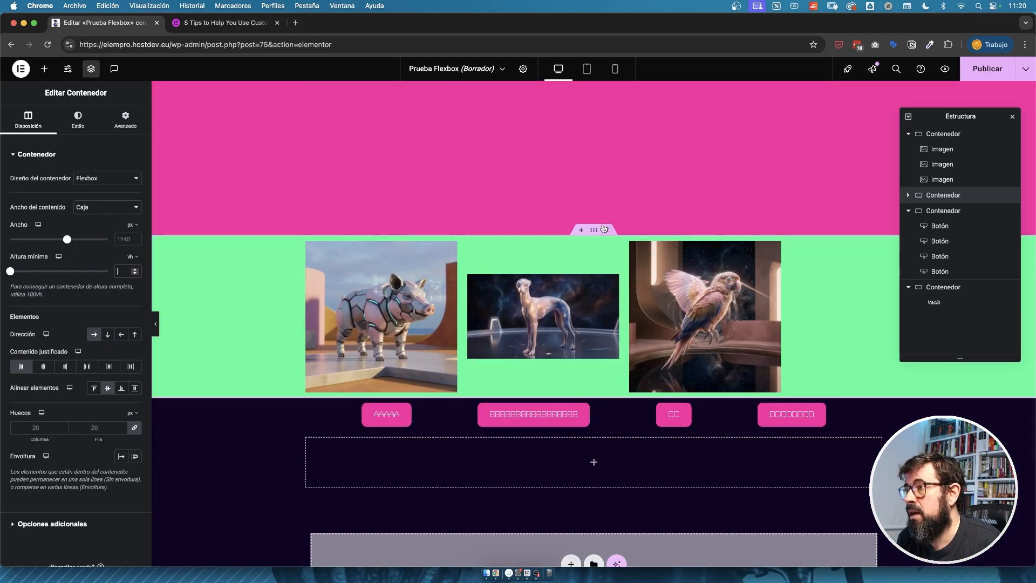
- Unlink the green container's padding values and set the top and bottom padding to 200 px
left_click(126, 119)
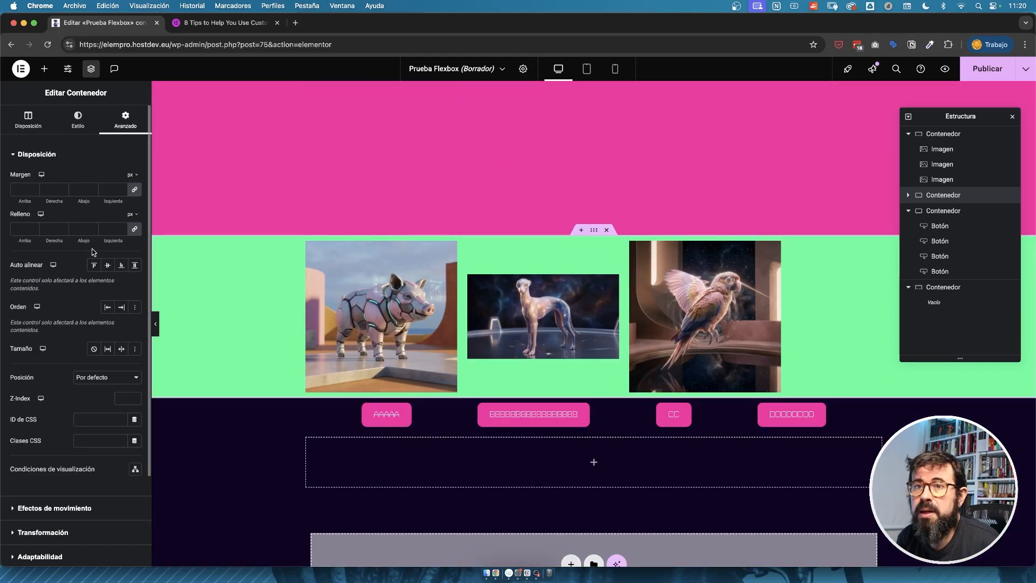
left_click(134, 229)
left_click(18, 229)
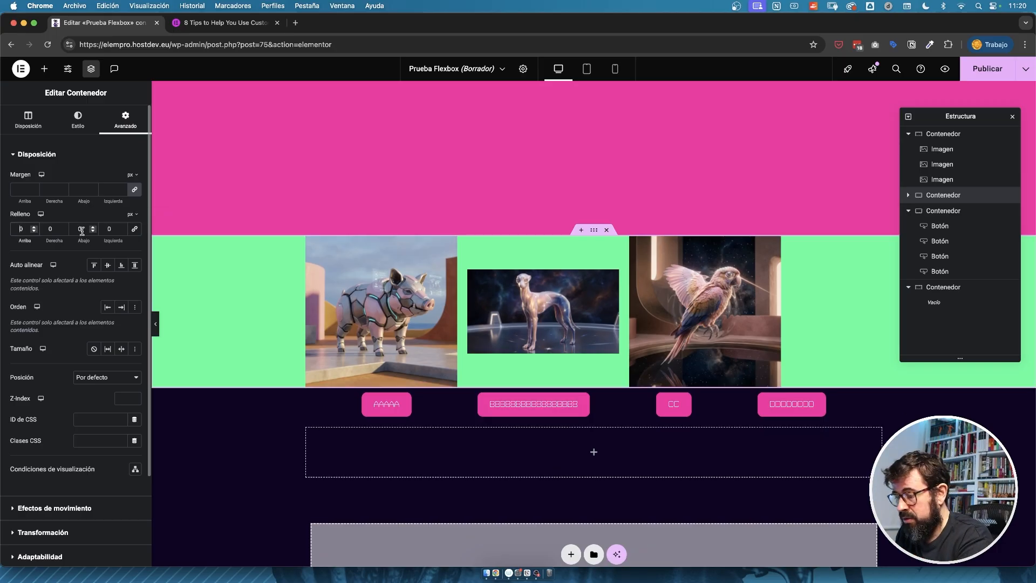
type("200")
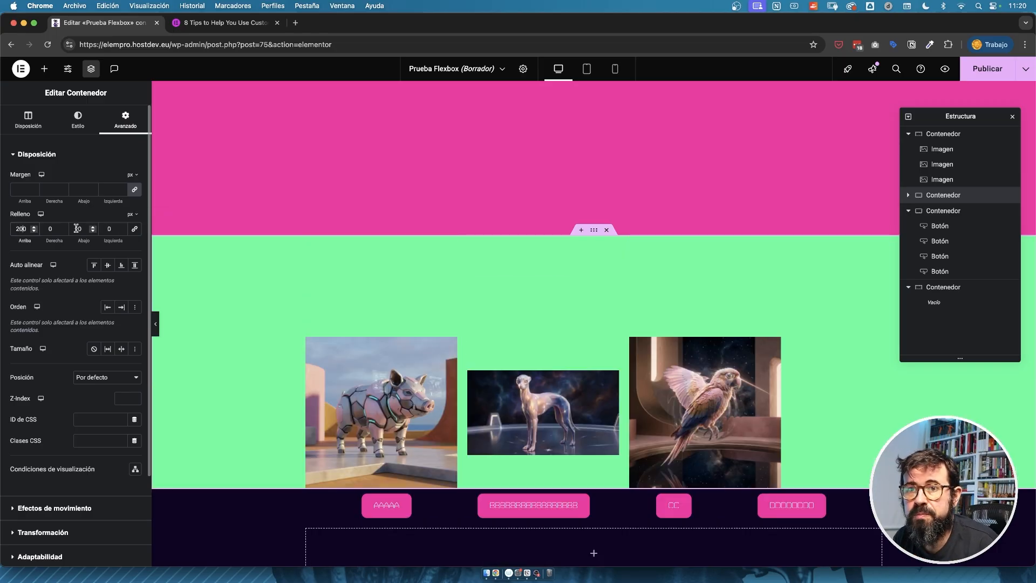
left_click(76, 229)
type("2000")
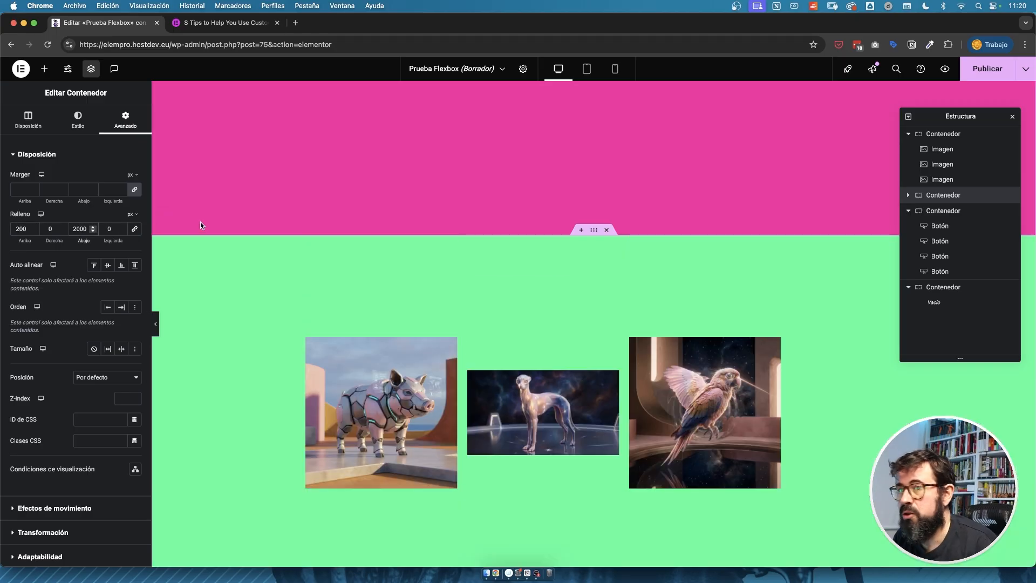
key("BackSpace")
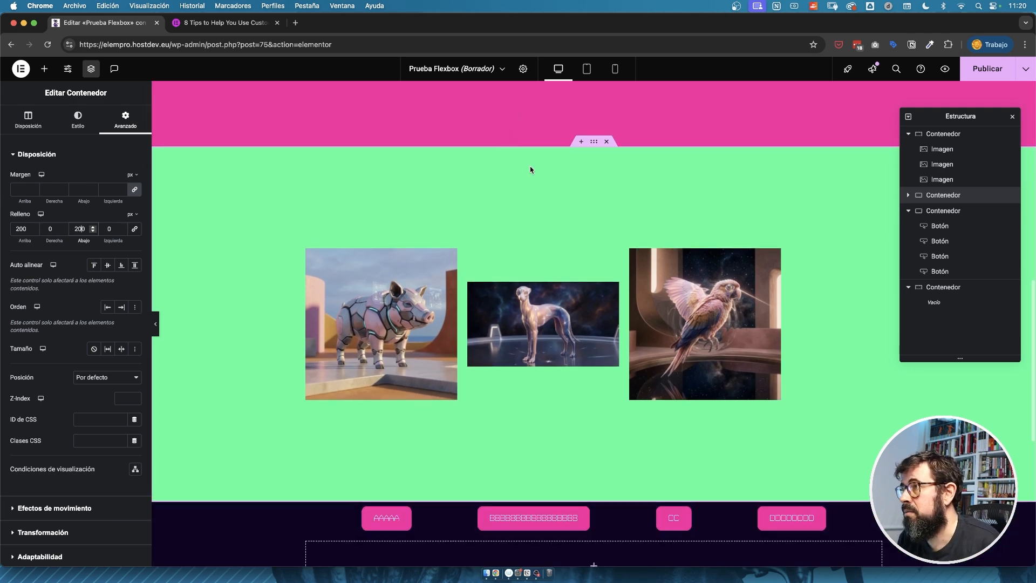
- Unlink the green container's margin values and set only the top margin to 100 px
left_click(19, 189)
scroll(103, 186, "down", 1)
type("100")
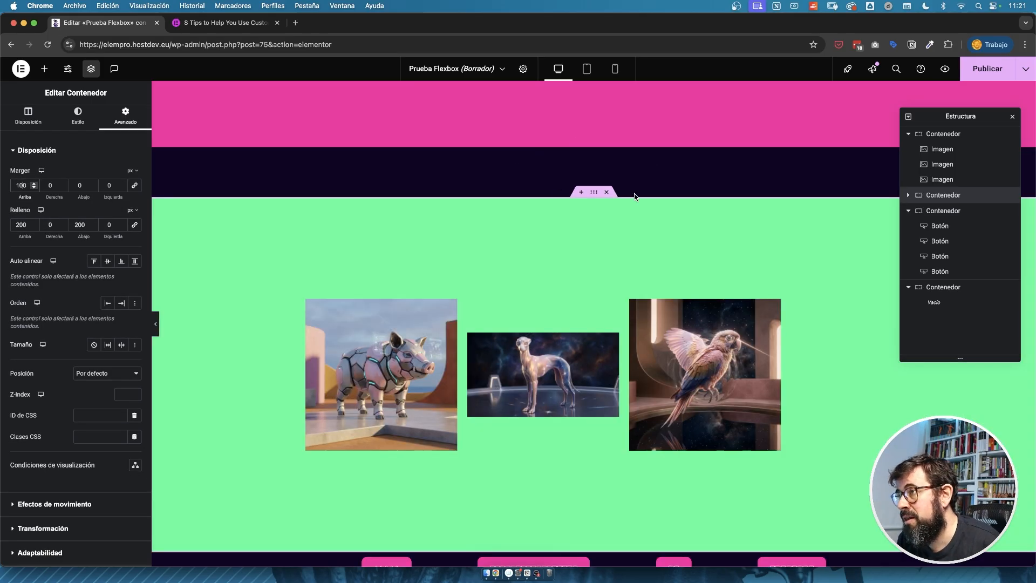
scroll(653, 162, "up", 2)
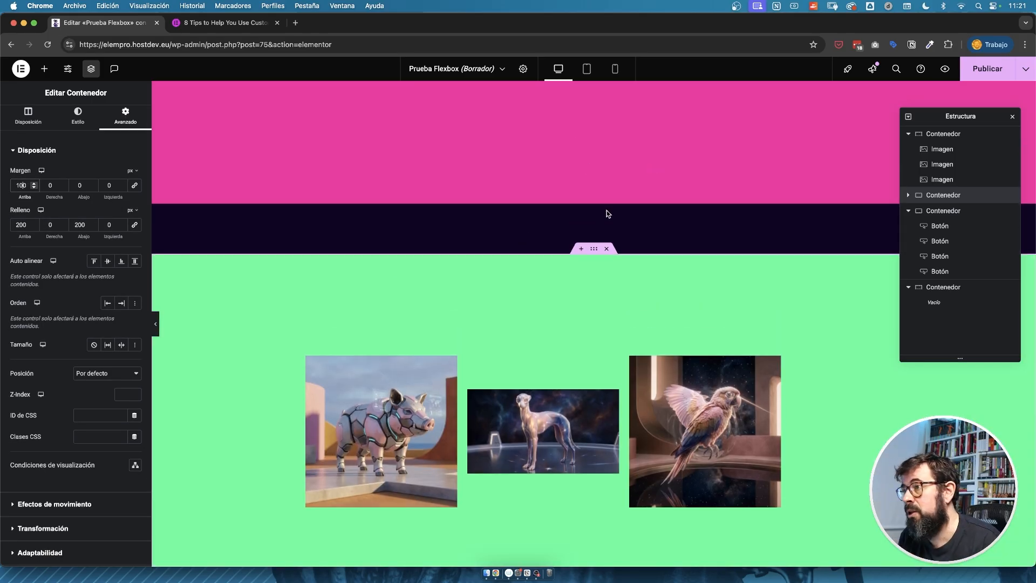
- Try a linked 100 px margin on all sides of the green container, and reset every side except the top to 0
left_click(135, 186)
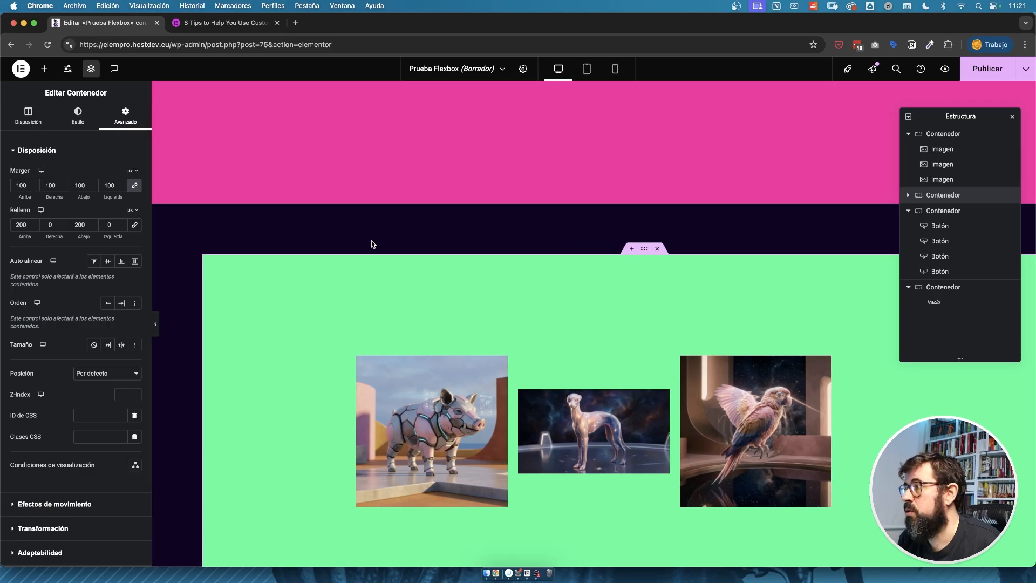
scroll(450, 215, "right", 2)
scroll(442, 137, "left", 2)
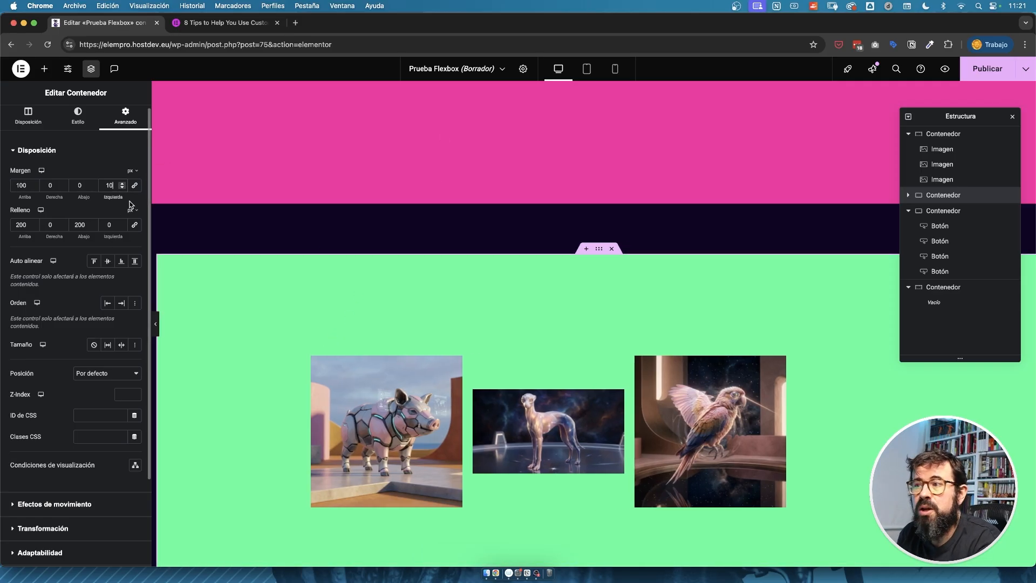
key("BackSpace")
key("BackSpace")
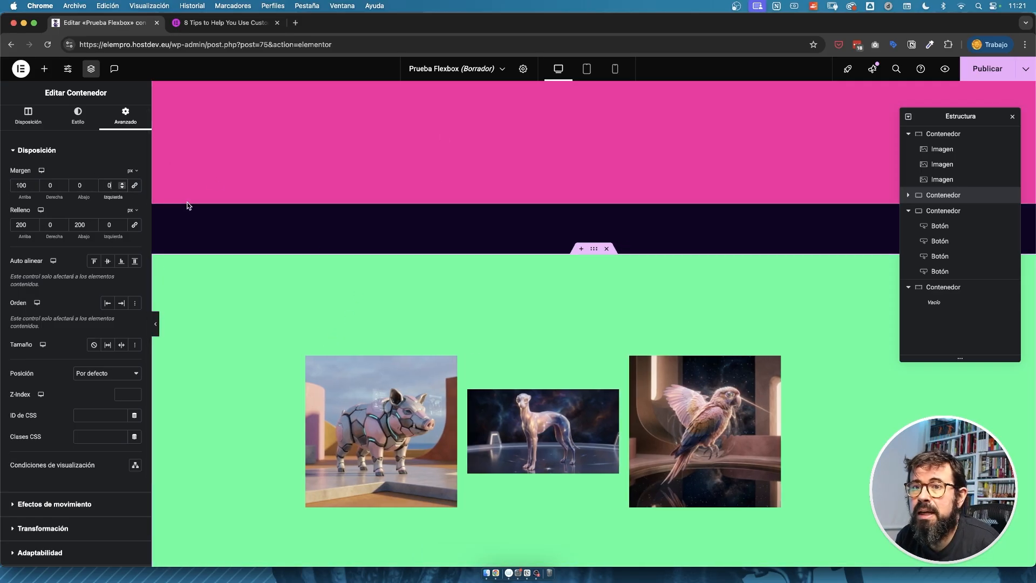
- Try the start, centre and end self-alignments on the middle greyhound image in the pink container, and clear the alignment
scroll(188, 203, "up", 5)
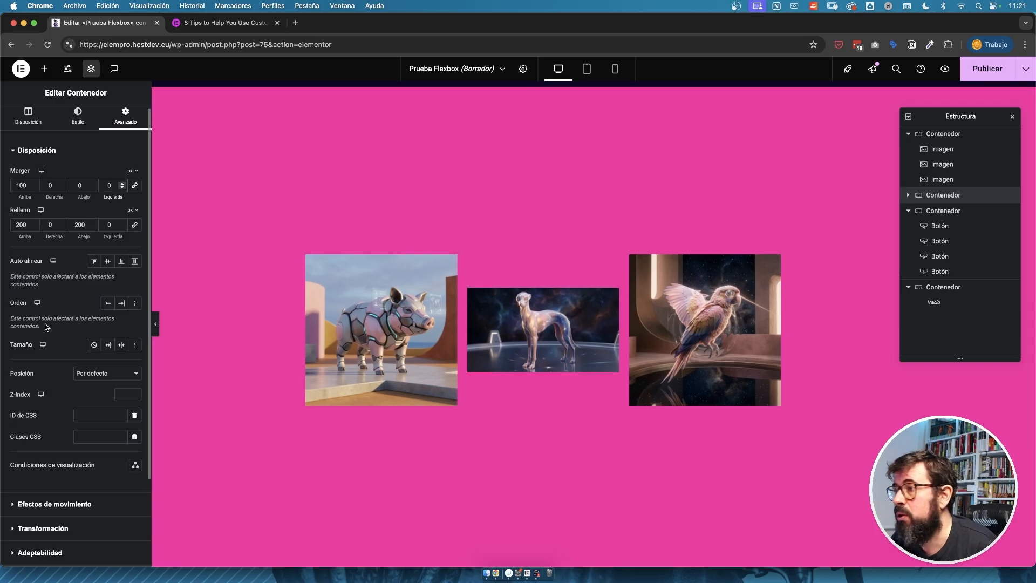
scroll(486, 279, "up", 2)
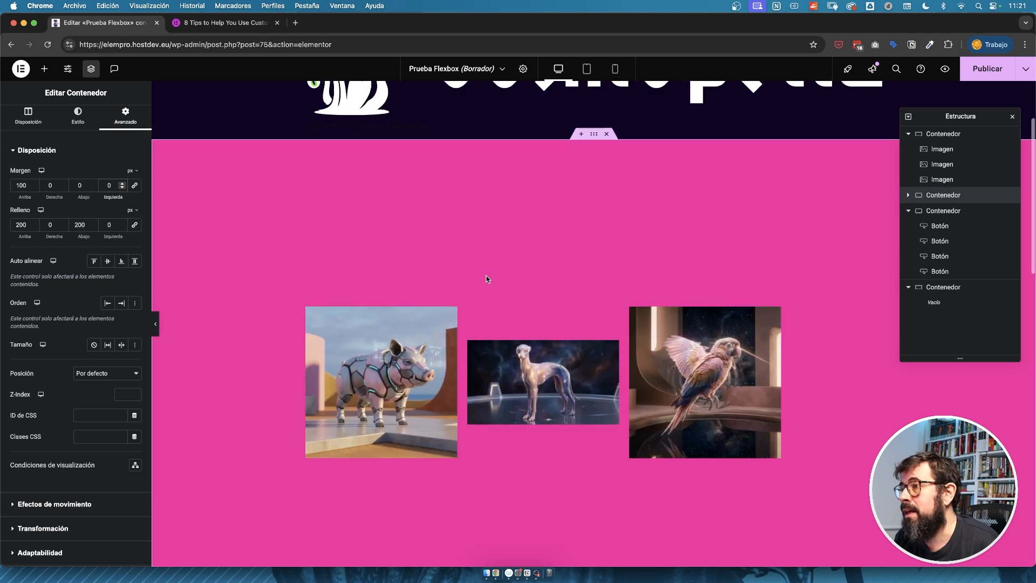
scroll(485, 280, "down", 1)
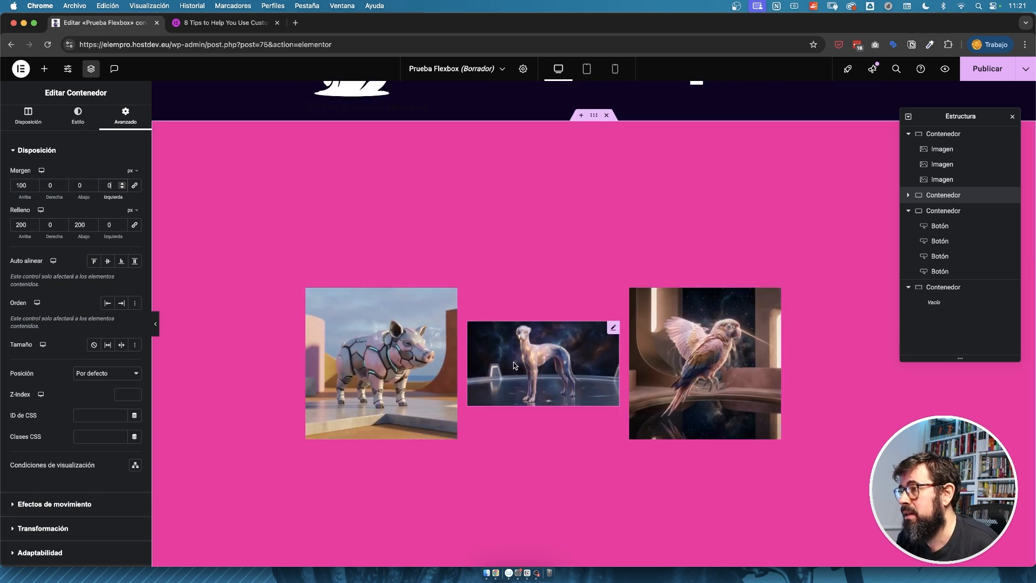
scroll(642, 349, "down", 1)
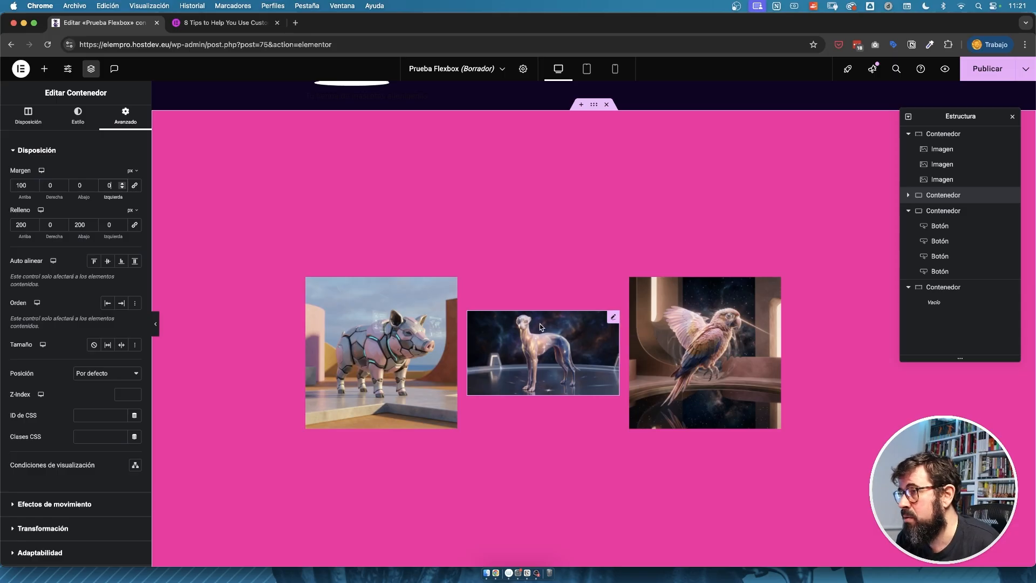
left_click(614, 318)
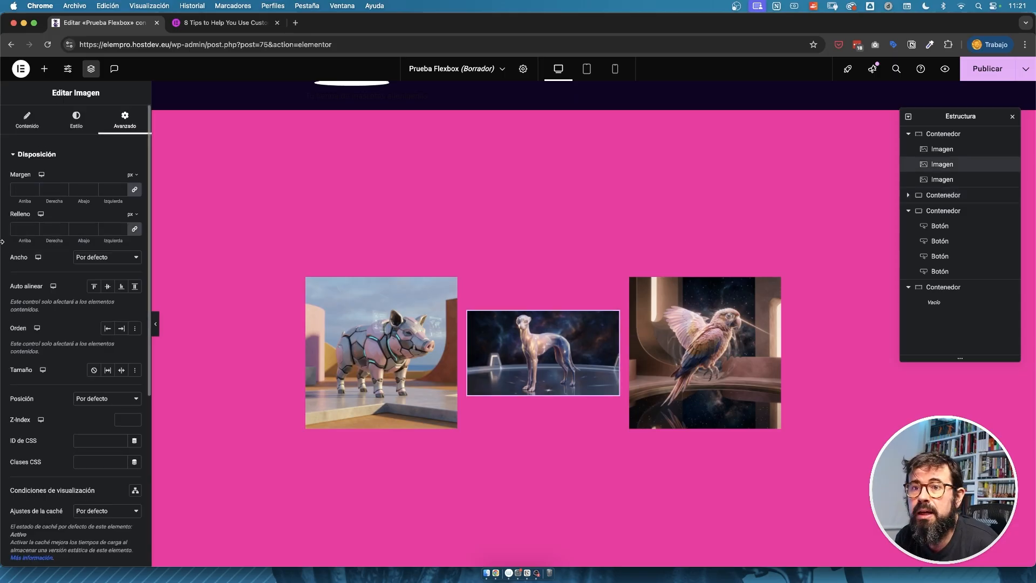
left_click(95, 289)
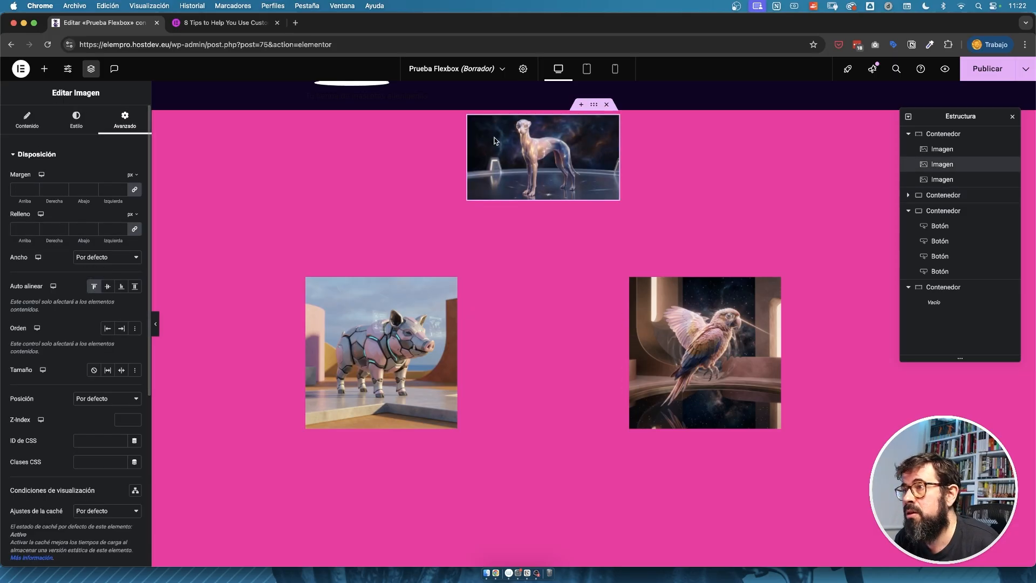
left_click(108, 286)
left_click(122, 287)
left_click(108, 287)
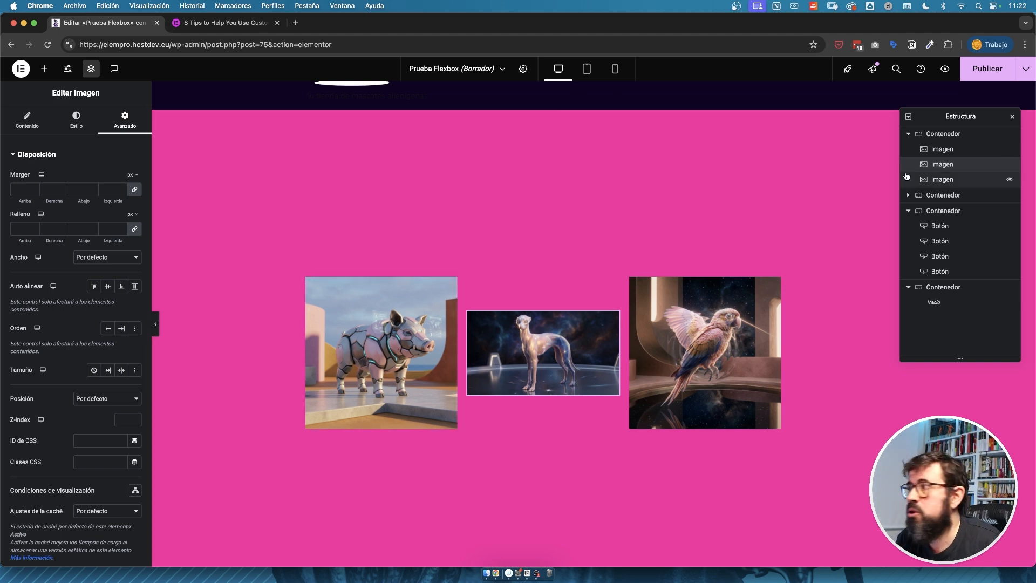
- Set the pink image container's direction to reversed row
left_click(966, 135)
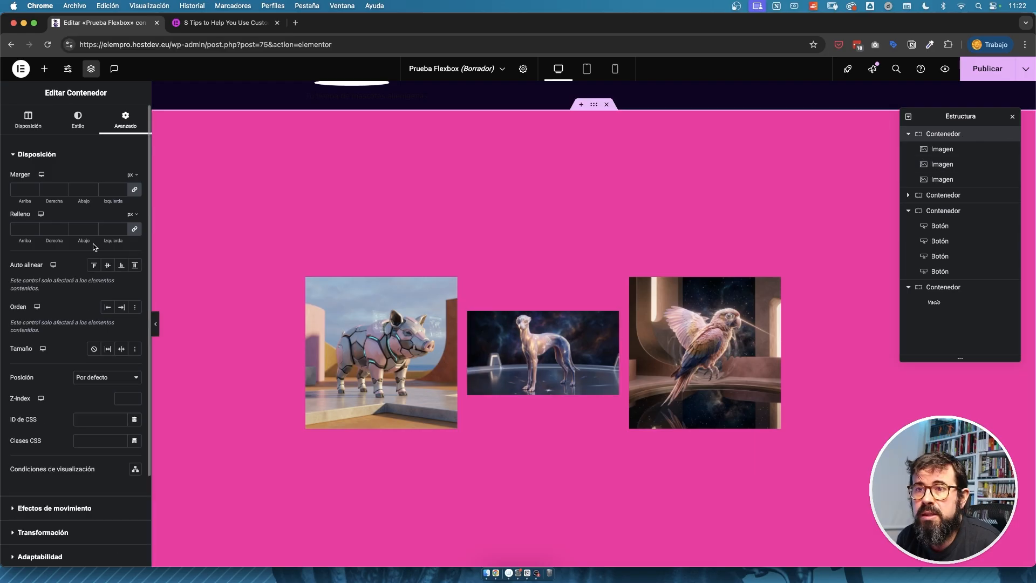
left_click(27, 113)
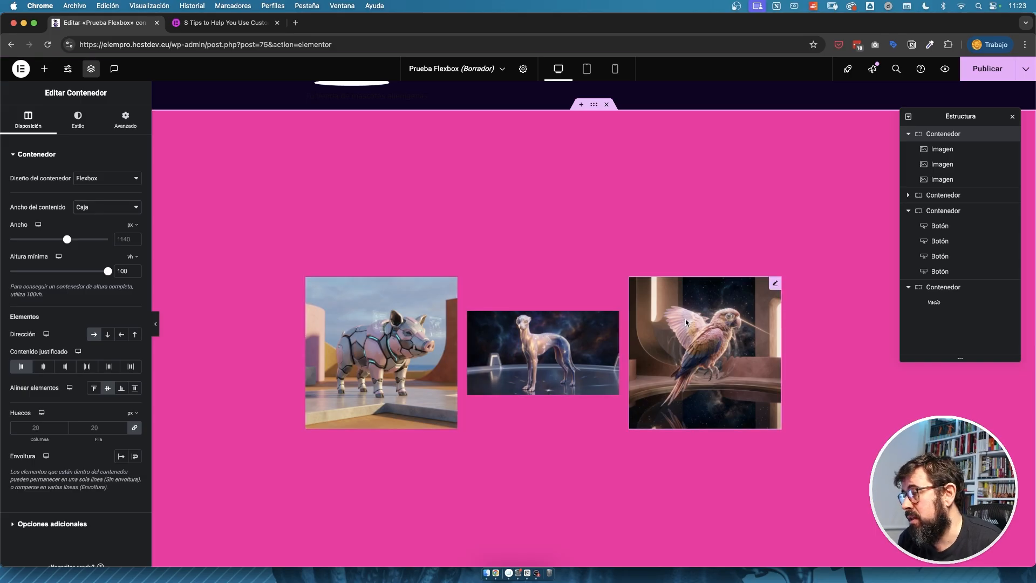
left_click(124, 335)
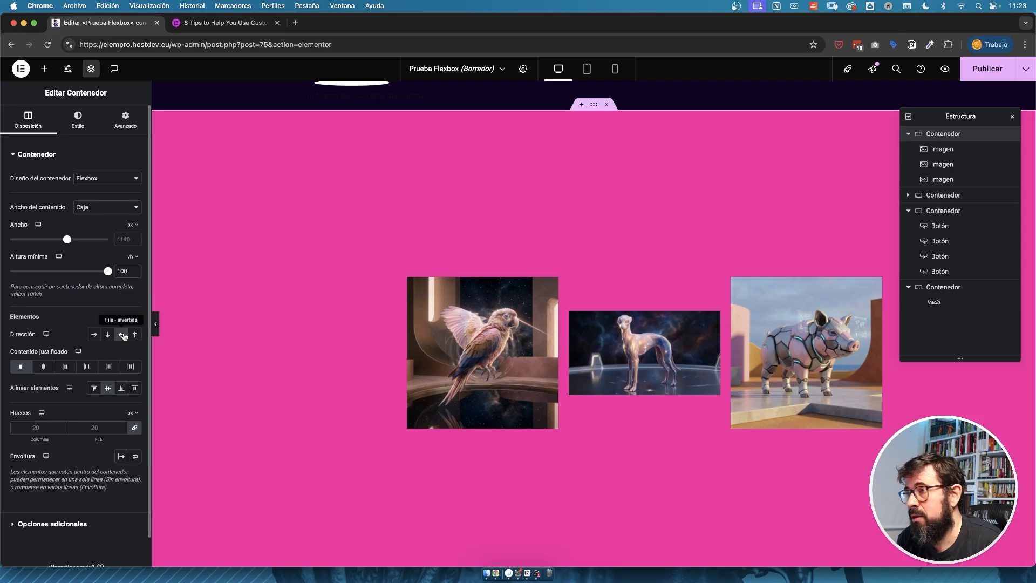
- Return the pink container's direction to row, then try the Start order on the middle greyhound image and clear it
left_click(94, 335)
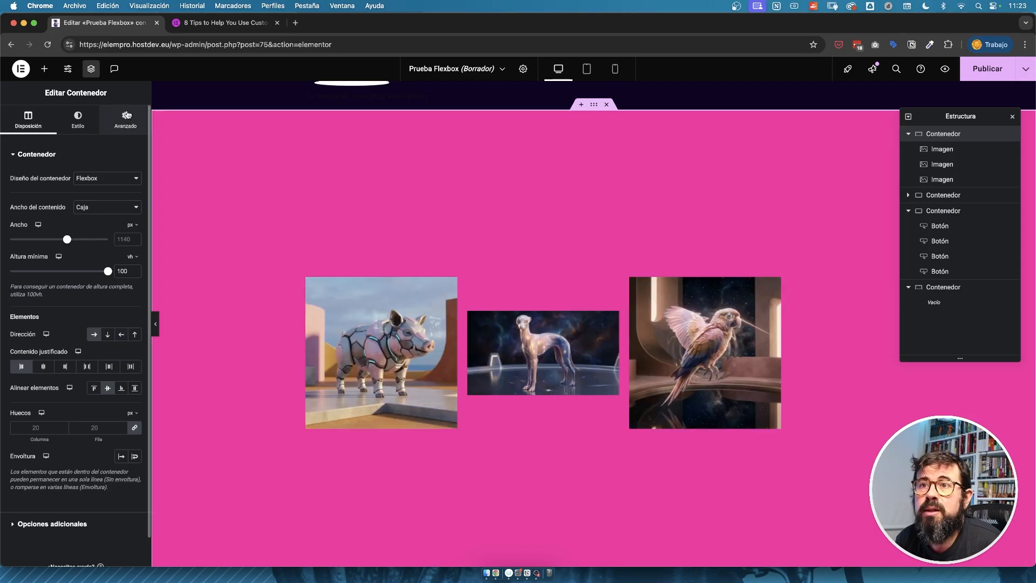
left_click(123, 132)
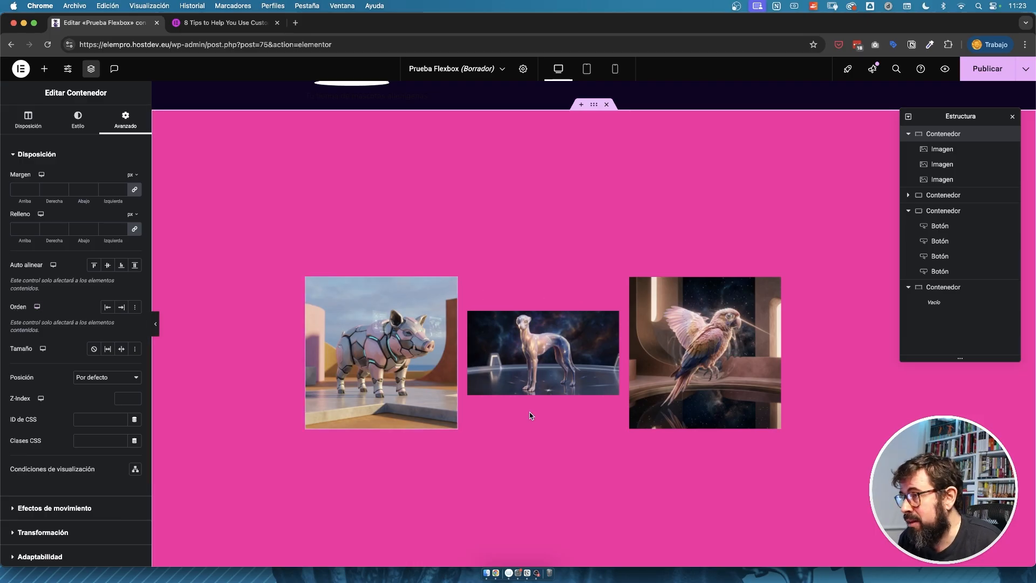
left_click(514, 326)
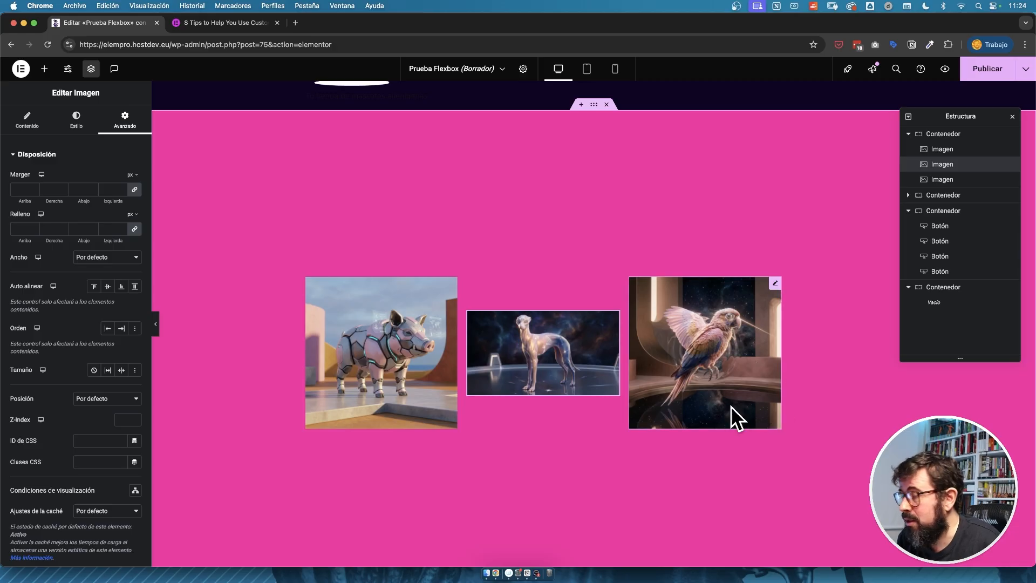
left_click(108, 329)
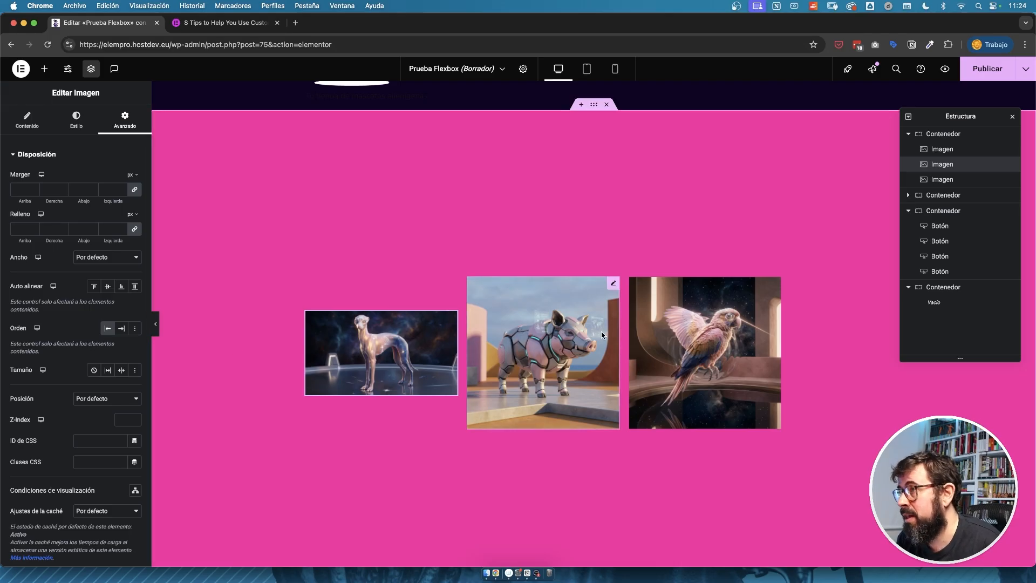
left_click(108, 328)
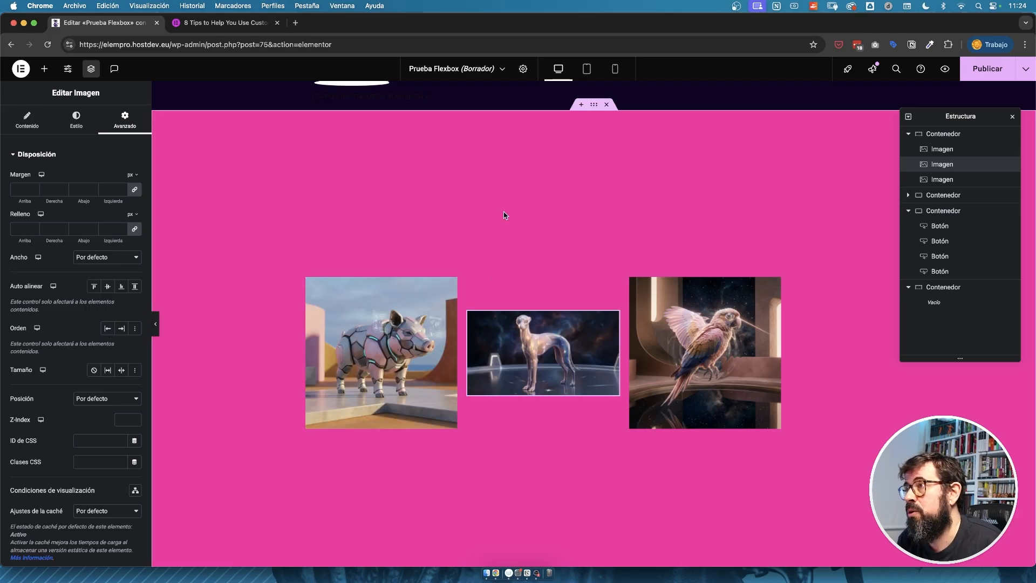
- Compare the pink container's image layout in the tablet, mobile and desktop previews
left_click(587, 69)
left_click(559, 69)
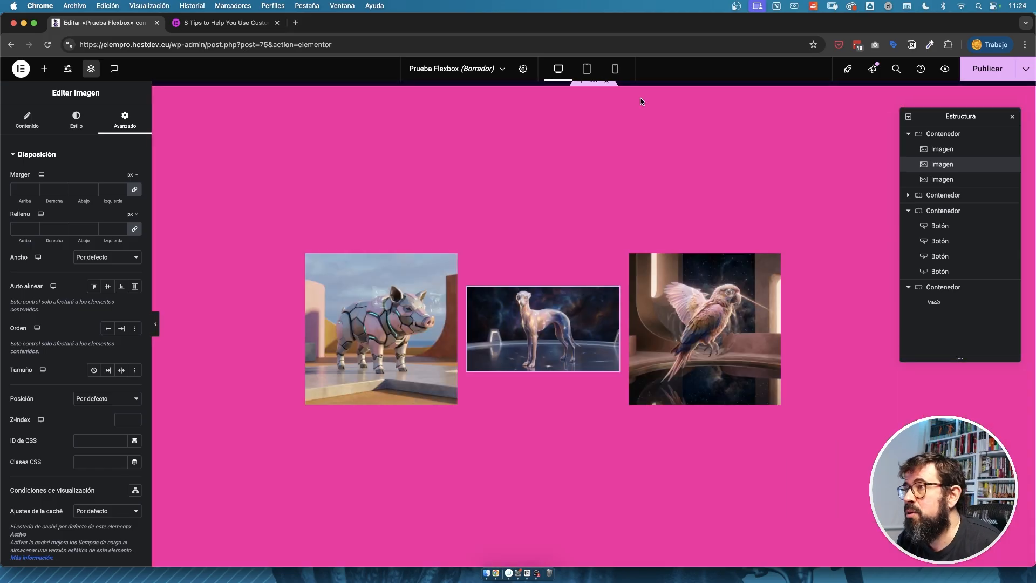
left_click(615, 68)
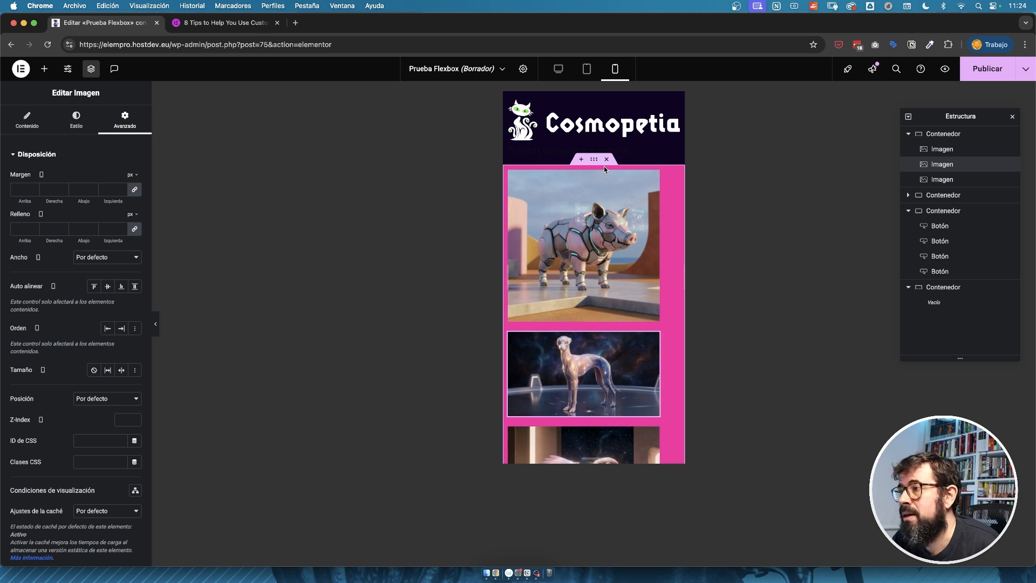
left_click(559, 69)
scroll(556, 231, "down", 3)
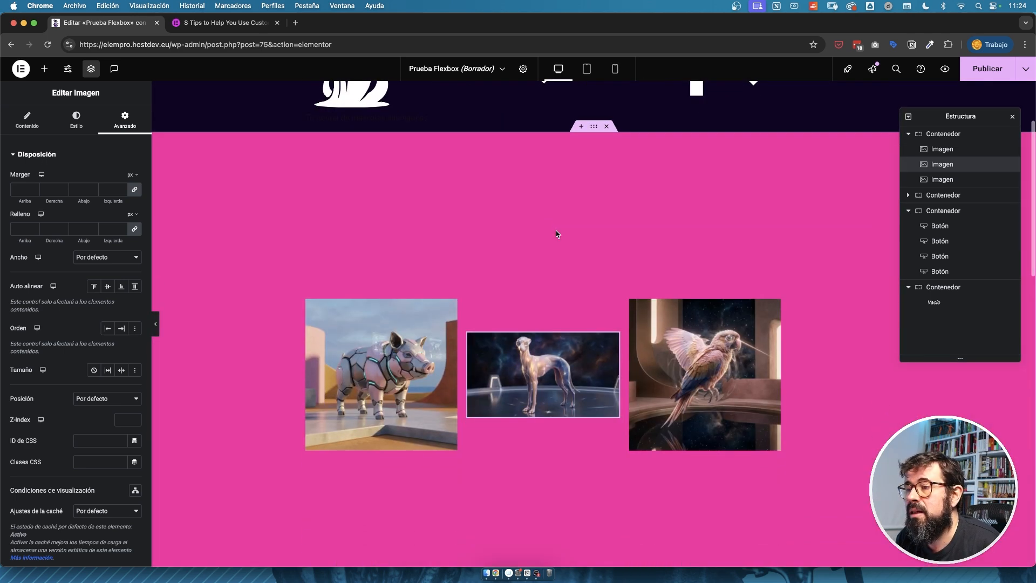
- Set the parrot image's order to Start for the mobile view, and compare the mobile and desktop layouts
left_click(615, 69)
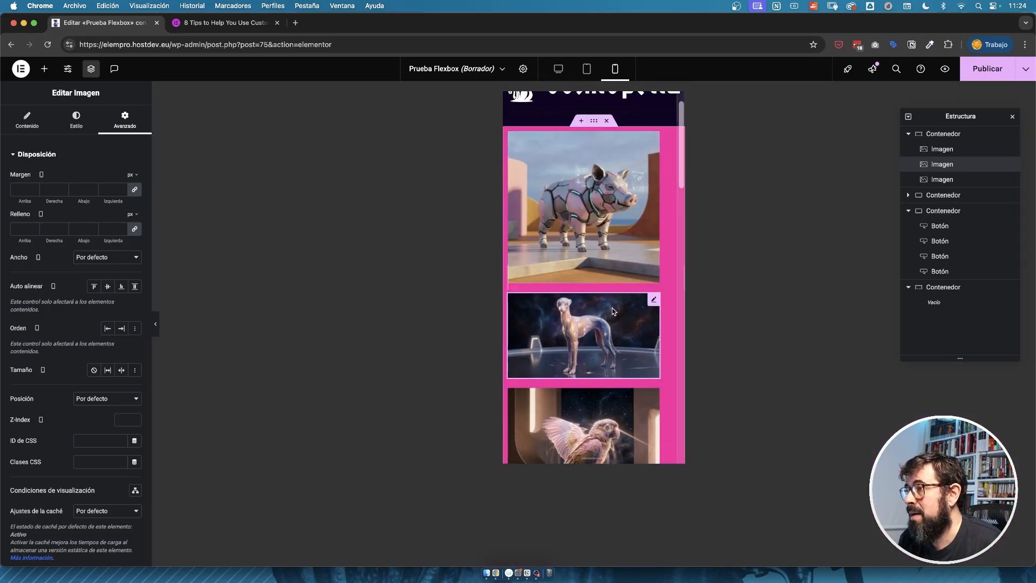
left_click(653, 396)
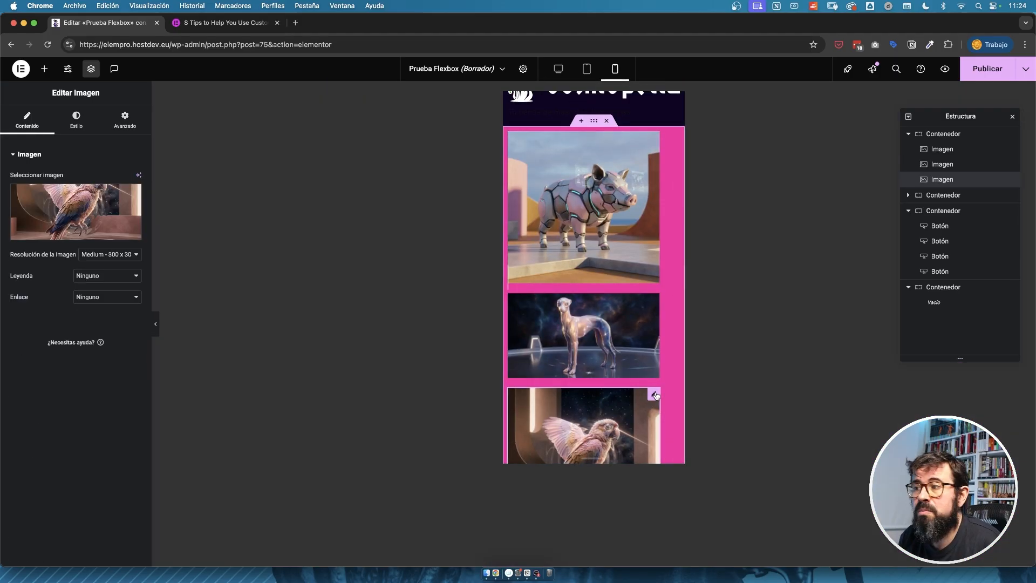
left_click(124, 118)
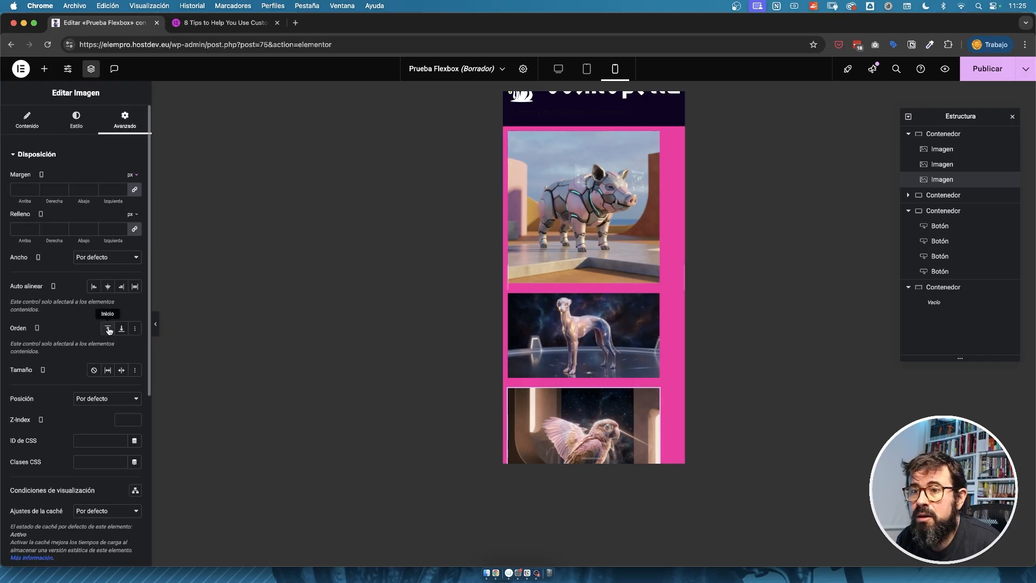
left_click(108, 329)
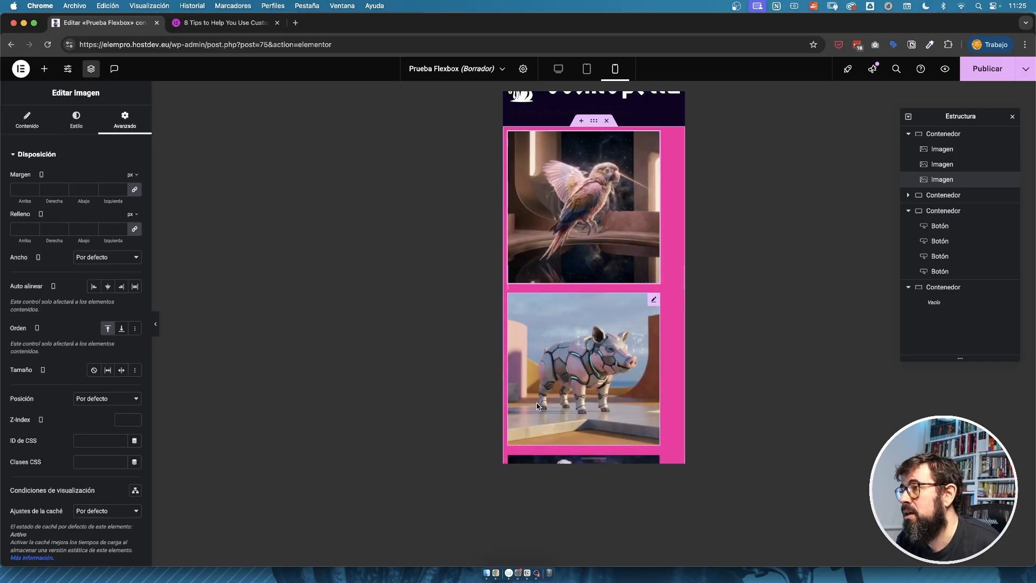
left_click(559, 69)
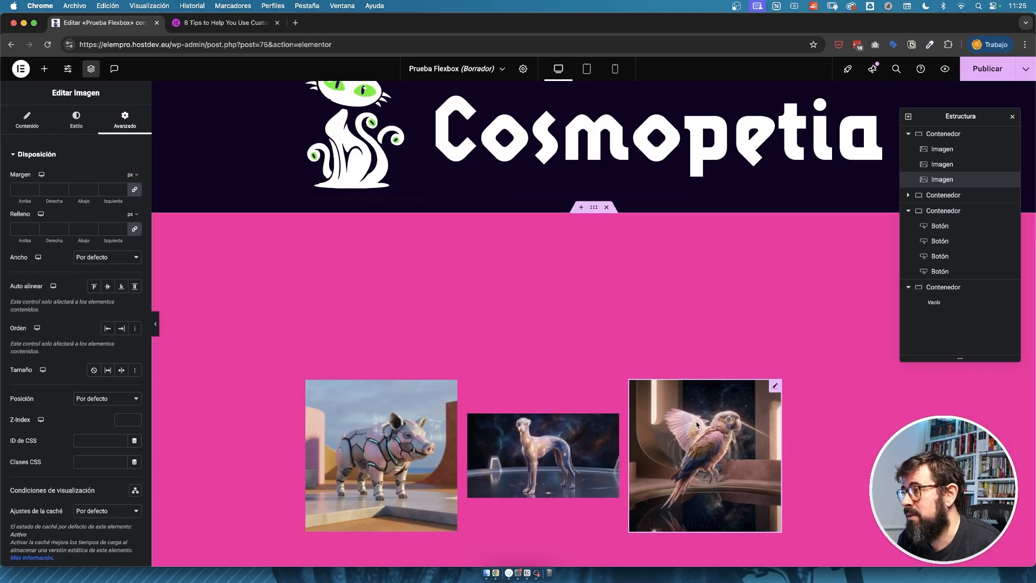
left_click(615, 69)
left_click(559, 69)
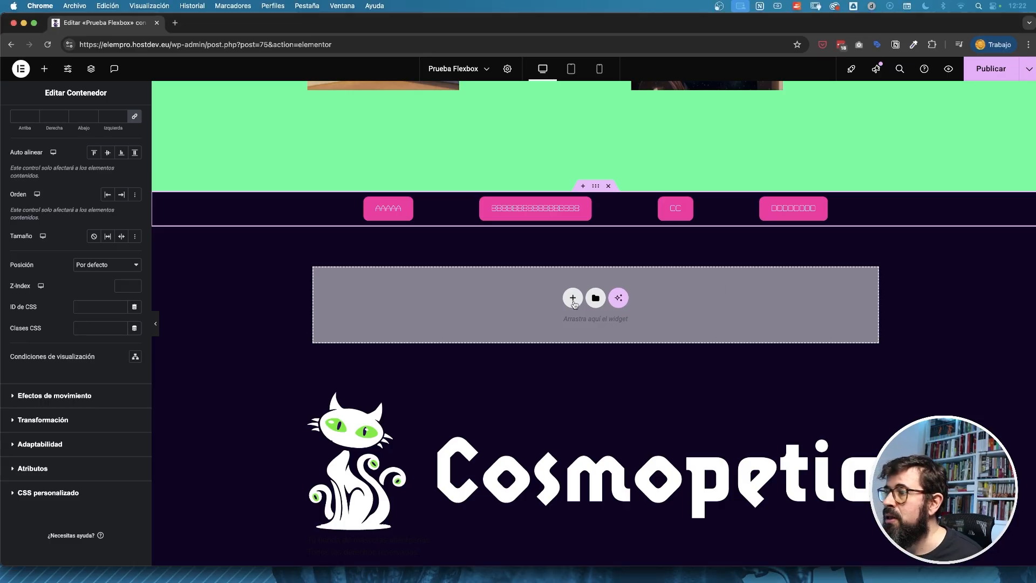
- Add a single row-direction container below the button container and give it a classic white #FFFFFF background
left_click(573, 298)
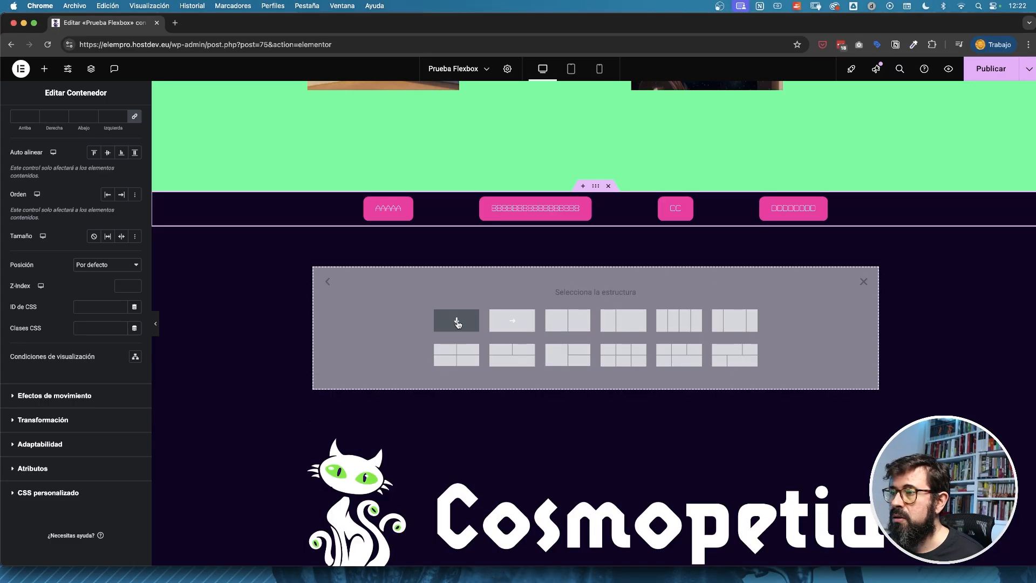
left_click(455, 323)
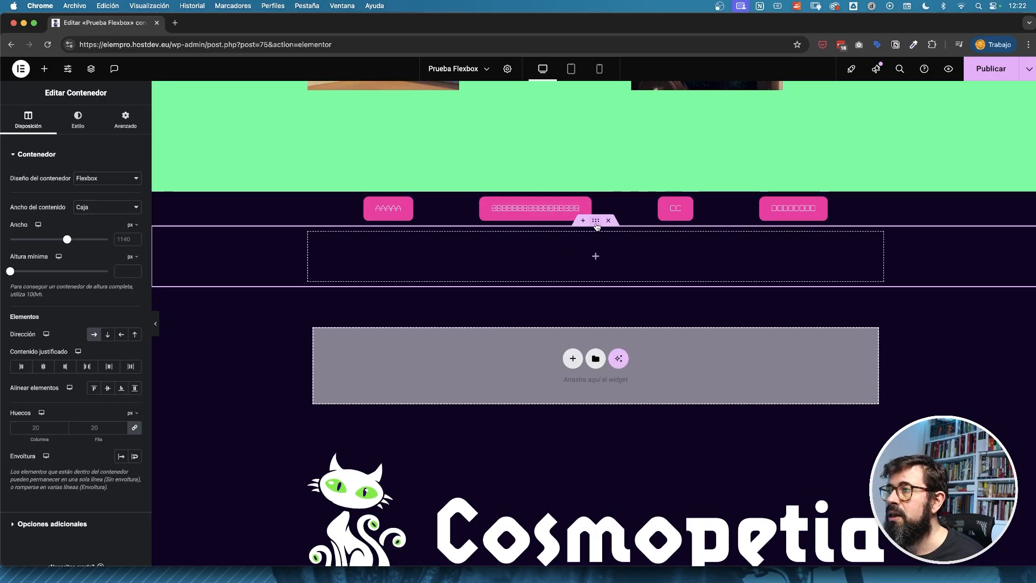
left_click(77, 119)
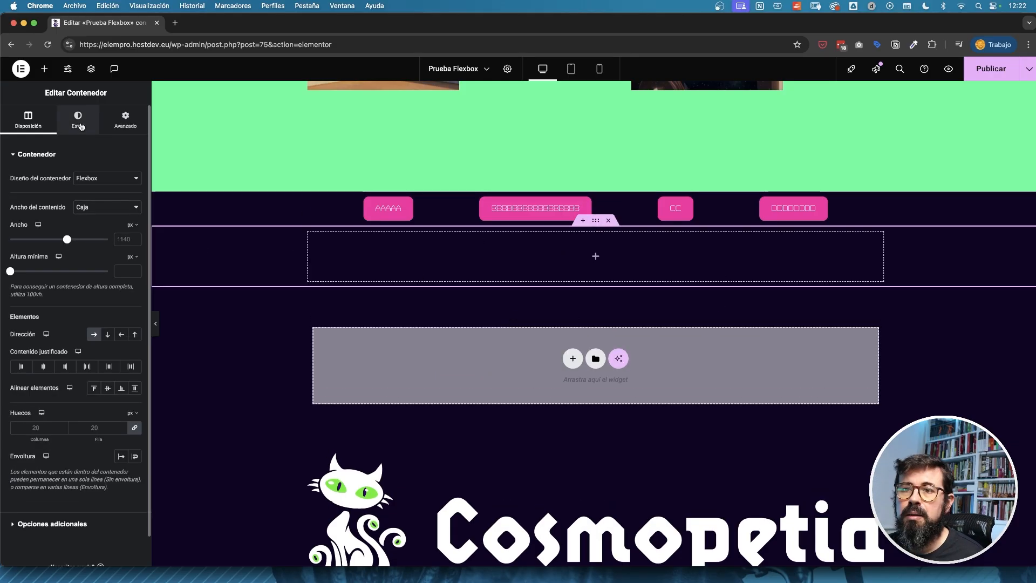
left_click(94, 200)
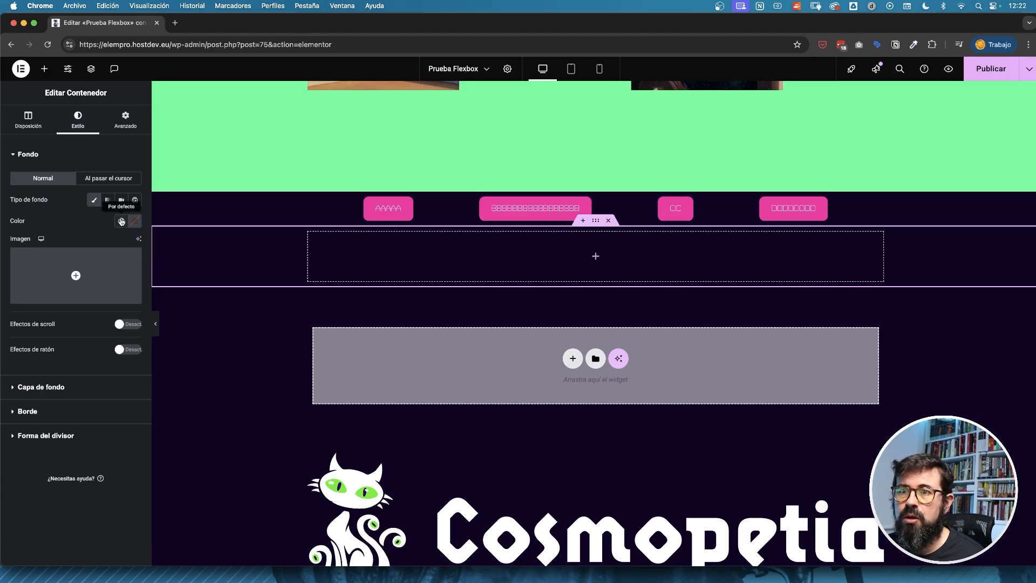
left_click(135, 221)
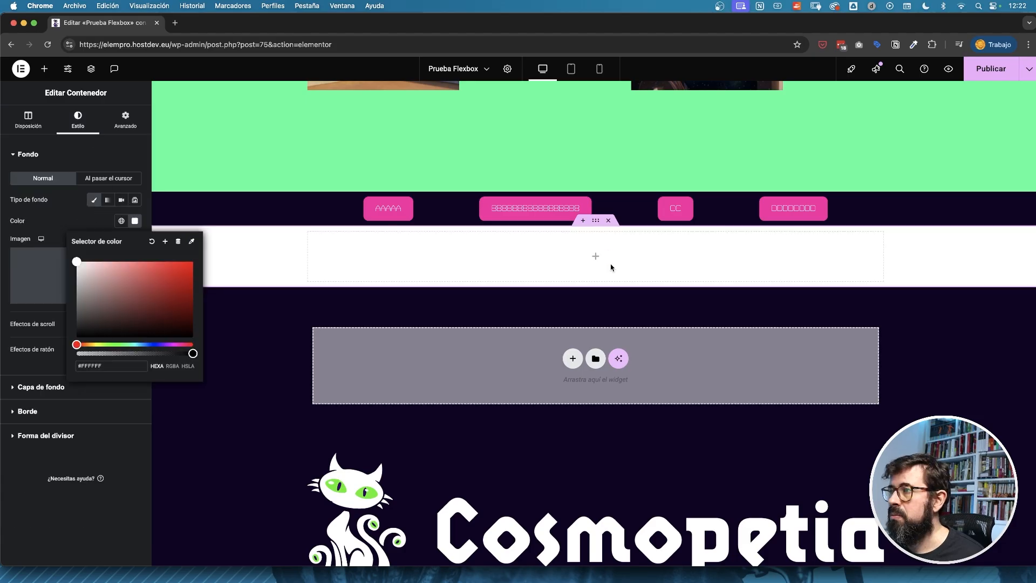
- Place a nested container inside the white container and set its width to 16%
left_click(45, 69)
left_click_drag(43, 203, 415, 255)
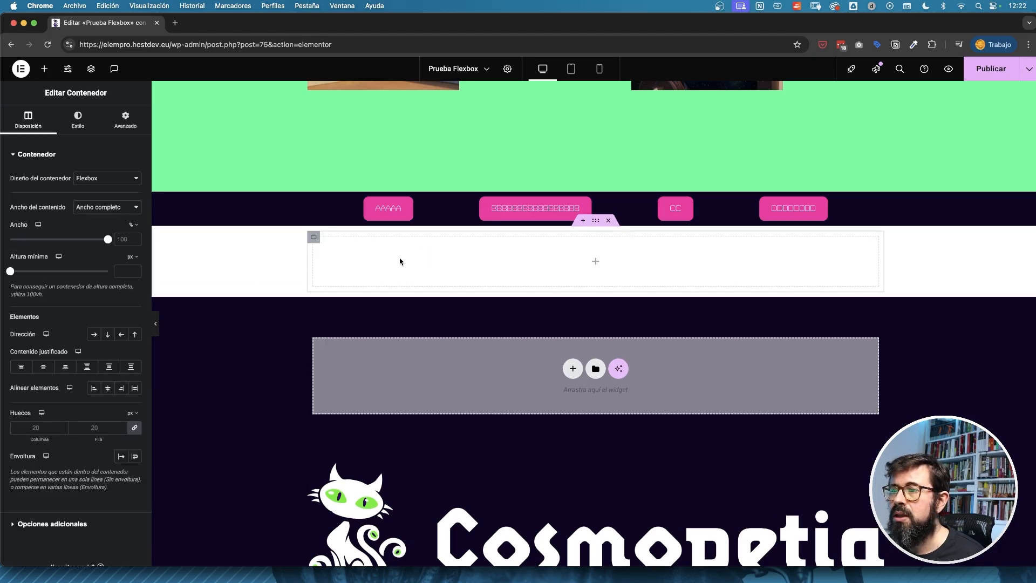
left_click(25, 239)
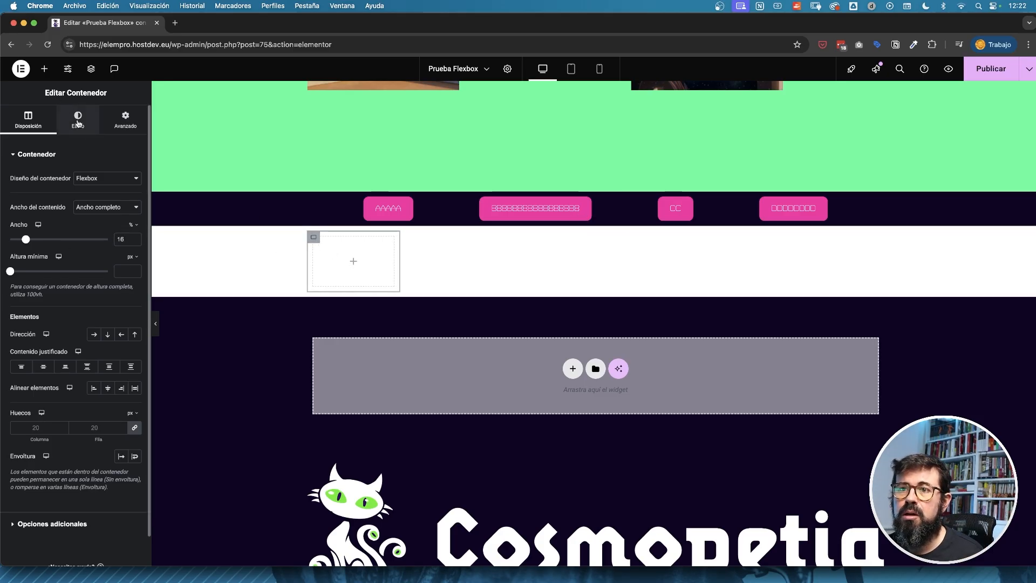
- Give the nested container a red #F13434 background and duplicate it to make a row of five
right_click(312, 236)
left_click(337, 270)
right_click(421, 245)
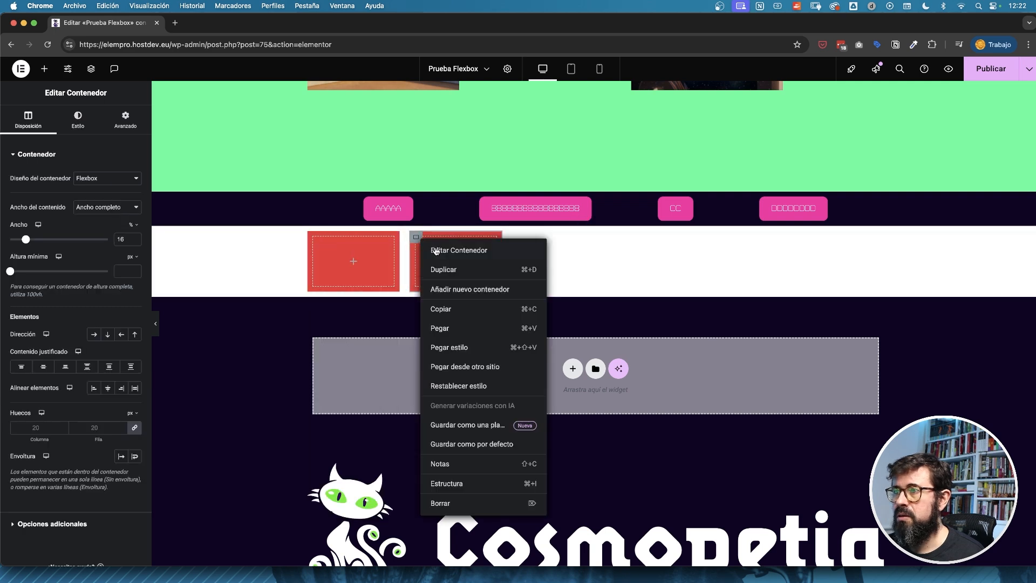
left_click(465, 270)
- Change the second nested container's background to green and the fourth one's to blue #4934F1
left_click(81, 120)
left_click(135, 220)
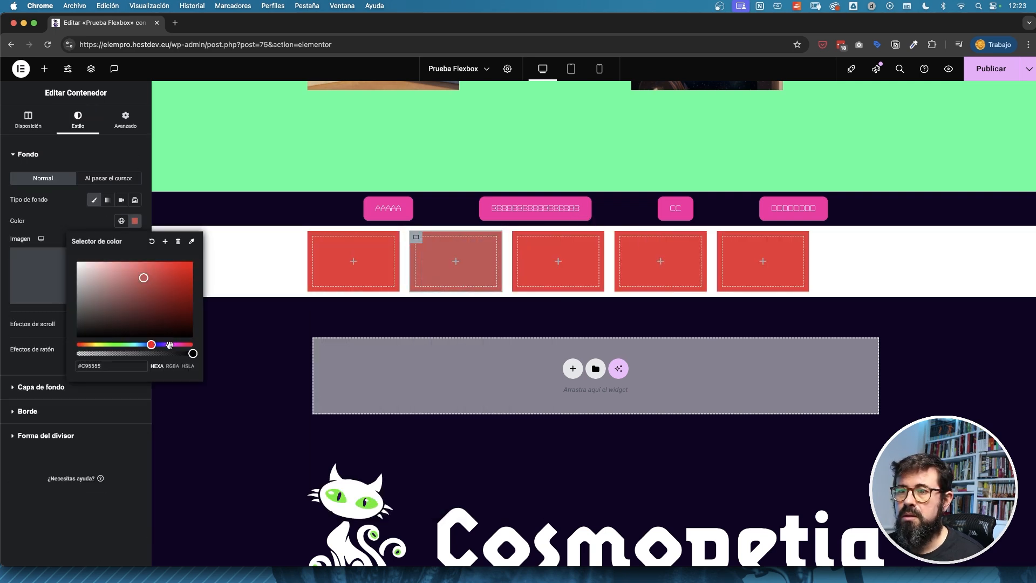
left_click(103, 344)
left_click(169, 280)
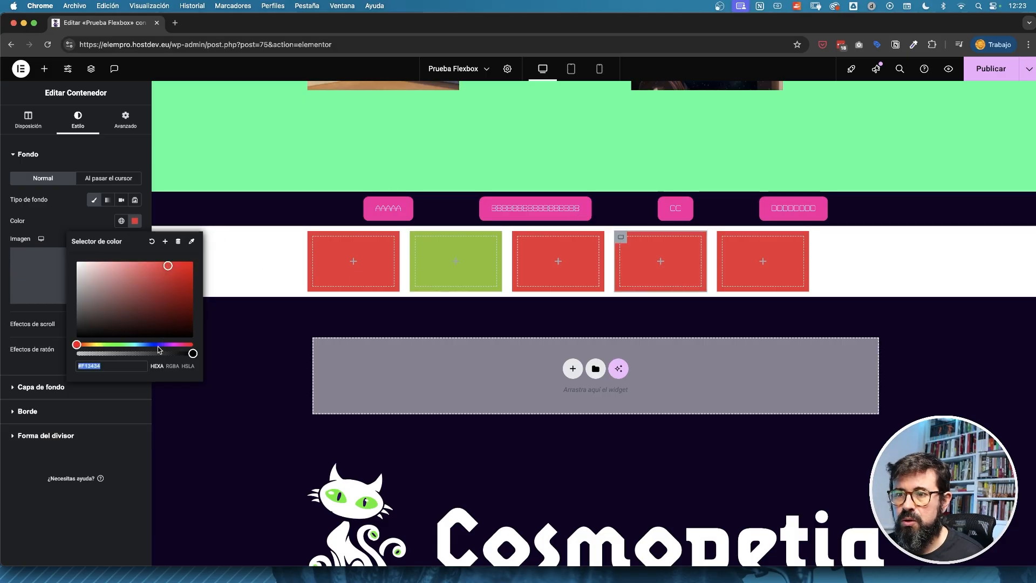
left_click(157, 347)
left_click(156, 344)
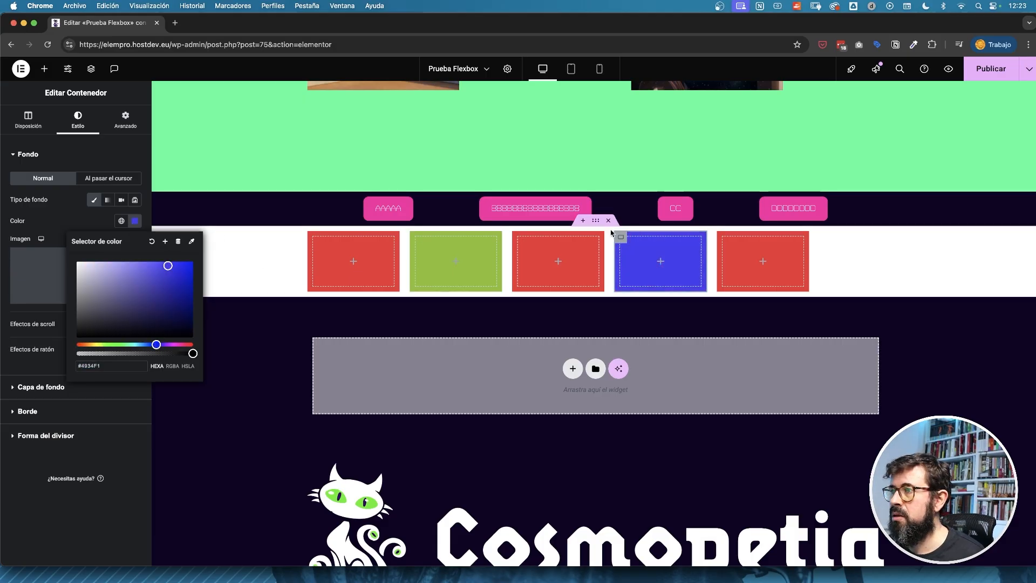
left_click(975, 325)
- Set the white parent container's minimum height to 40 vh and justify its contents to the centre
left_click(597, 223)
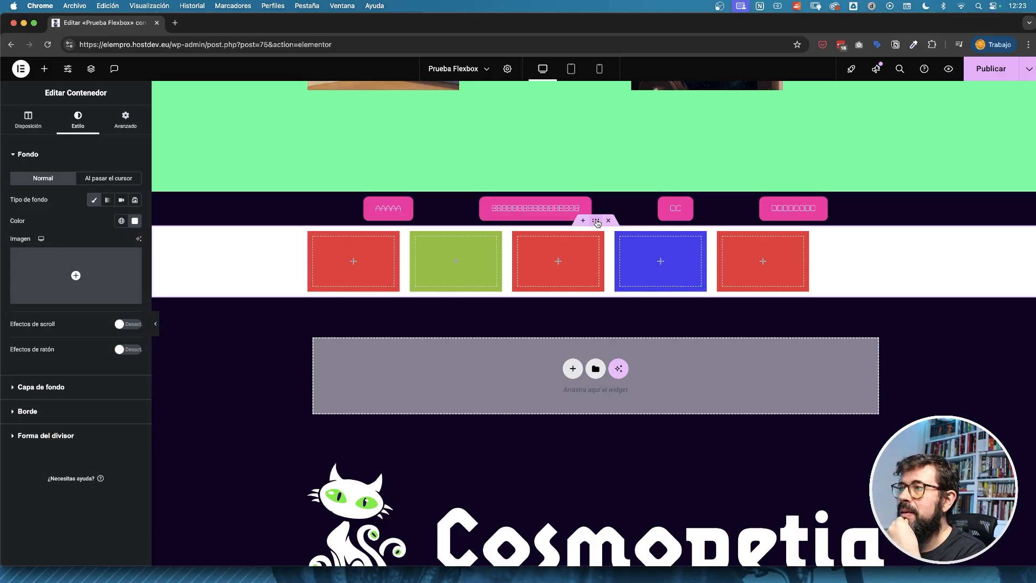
left_click(24, 116)
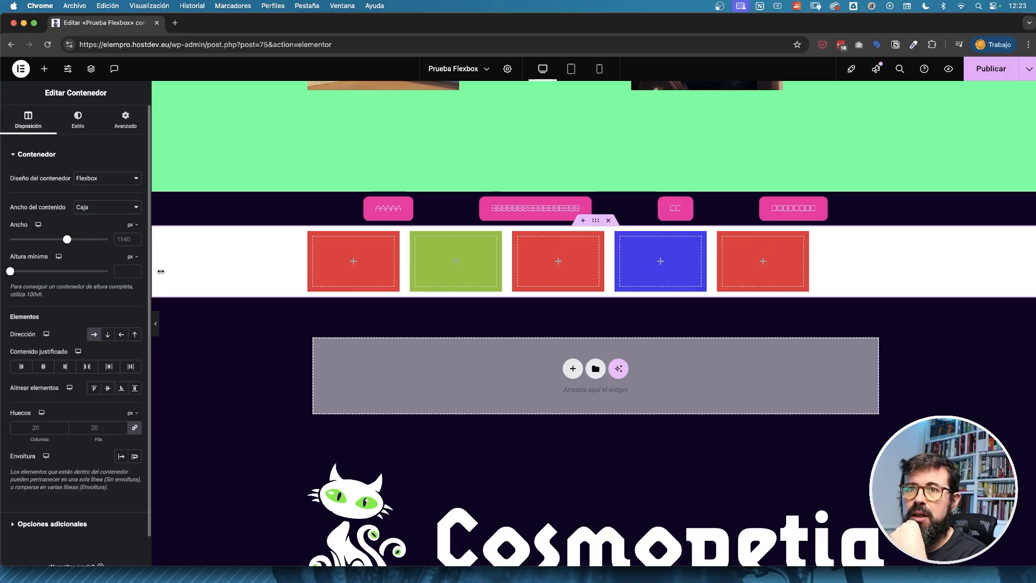
mouse_move(136, 264)
left_click(130, 286)
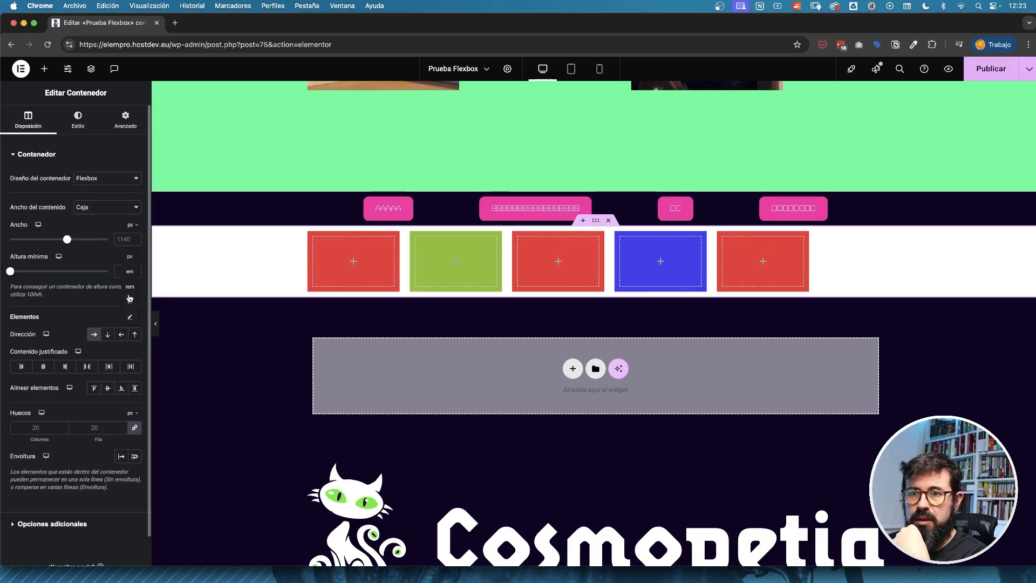
left_click(132, 271)
type("40")
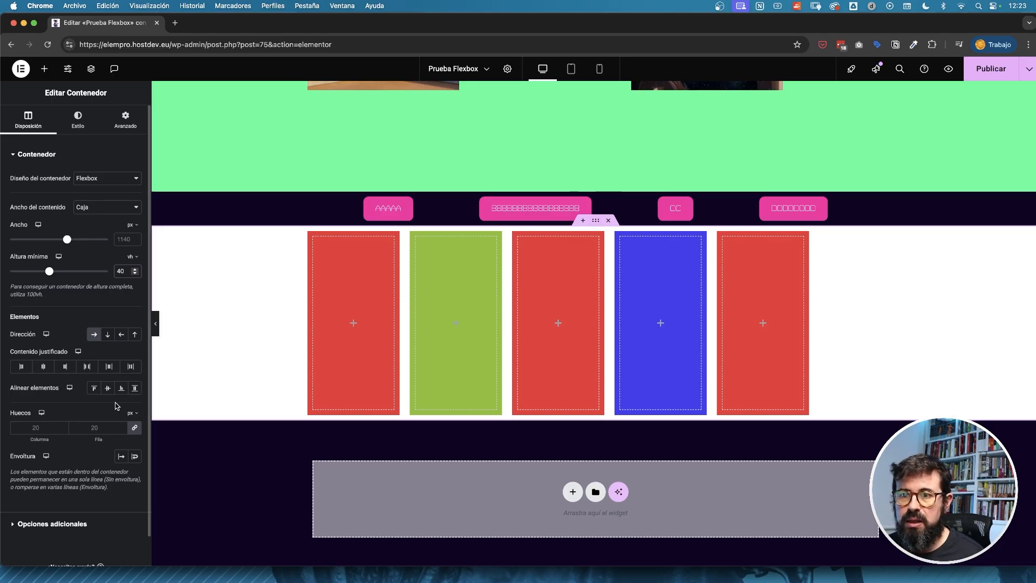
left_click(43, 367)
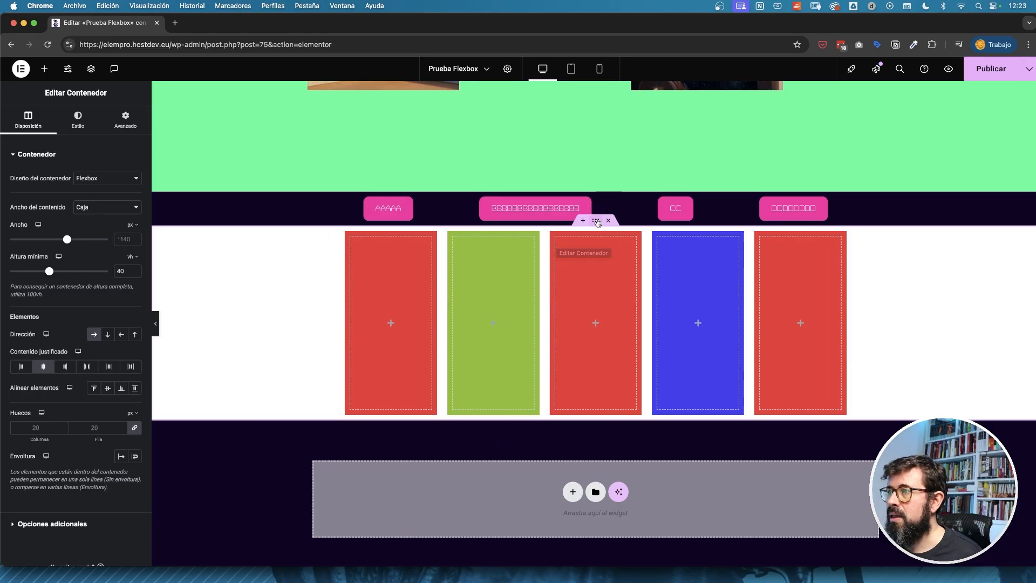
- Change the white container's content width to full width, and make the browser window slightly smaller
left_click(96, 208)
left_click(97, 218)
left_click_drag(1034, 564, 1030, 536)
- Try the Shrink size option on the green nested container
left_click(360, 238)
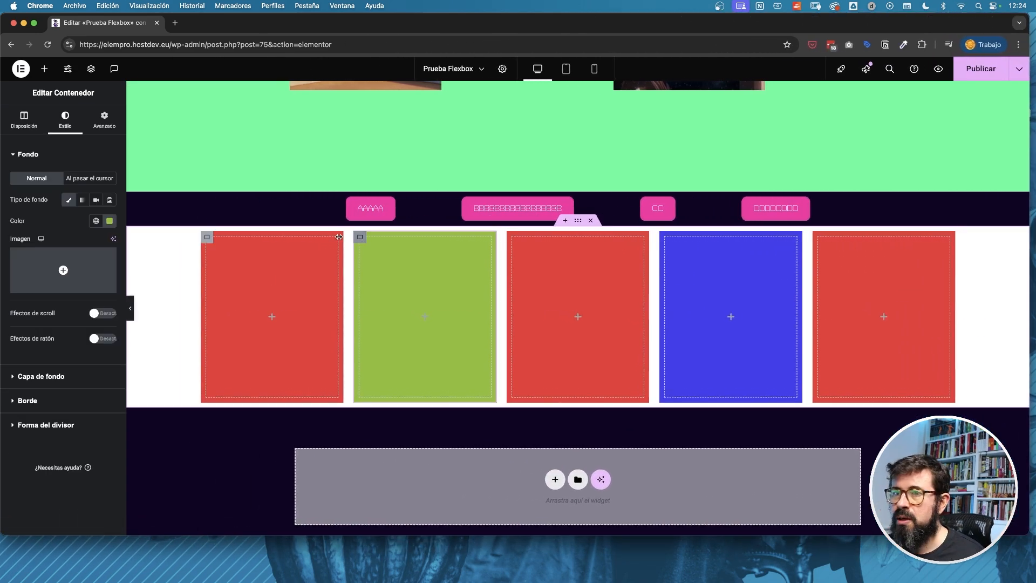
left_click(104, 119)
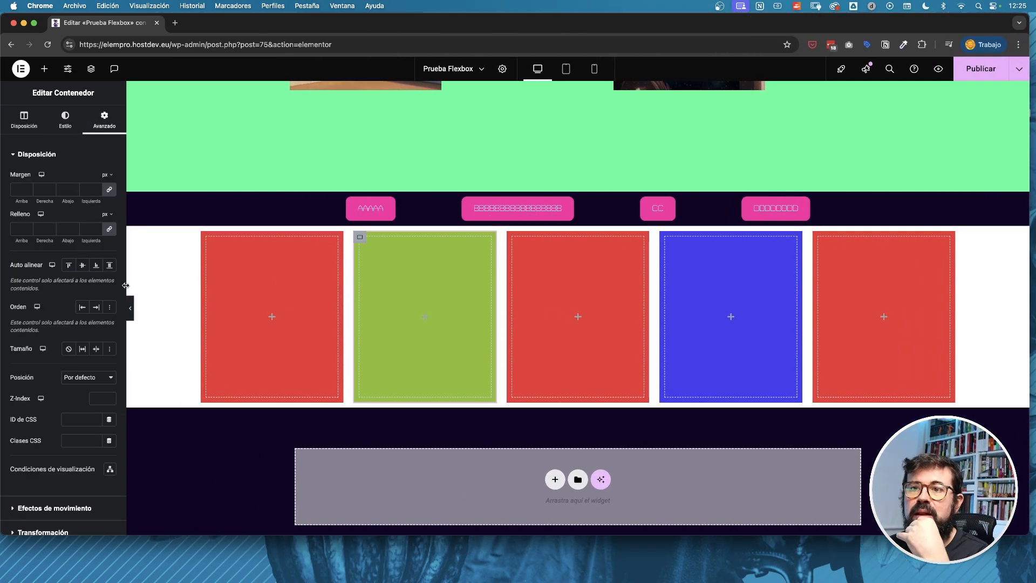
left_click(96, 349)
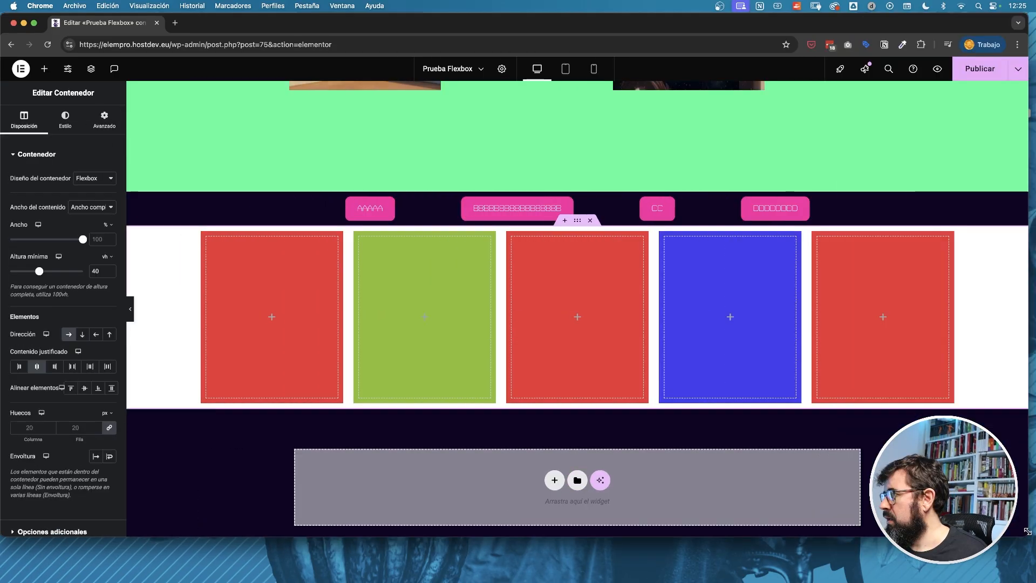
- Set the green nested container to Grow, narrow the browser window, and give the container a custom Flex grow of 2
mouse_move(1028, 531)
left_mouse_down()
mouse_move(808, 520)
mouse_move(949, 529)
mouse_move(1034, 512)
mouse_move(713, 510)
mouse_move(1030, 507)
mouse_move(1032, 519)
left_mouse_up()
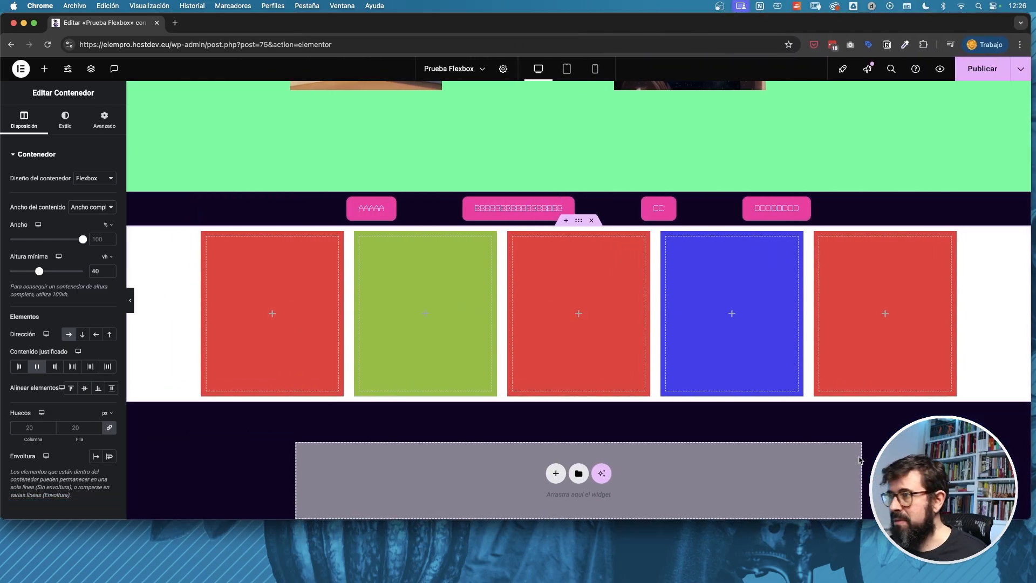
left_click(360, 239)
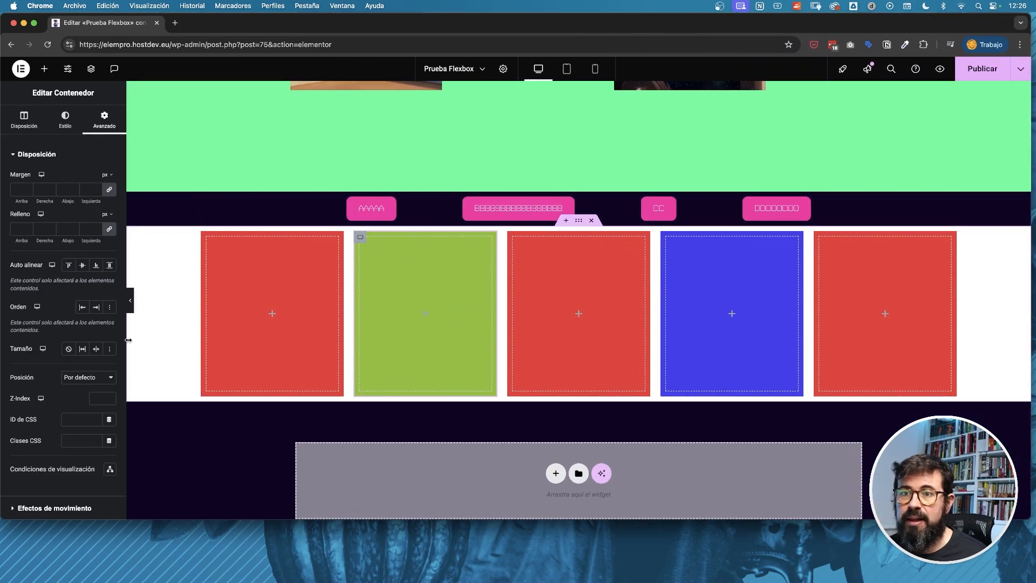
left_click(82, 349)
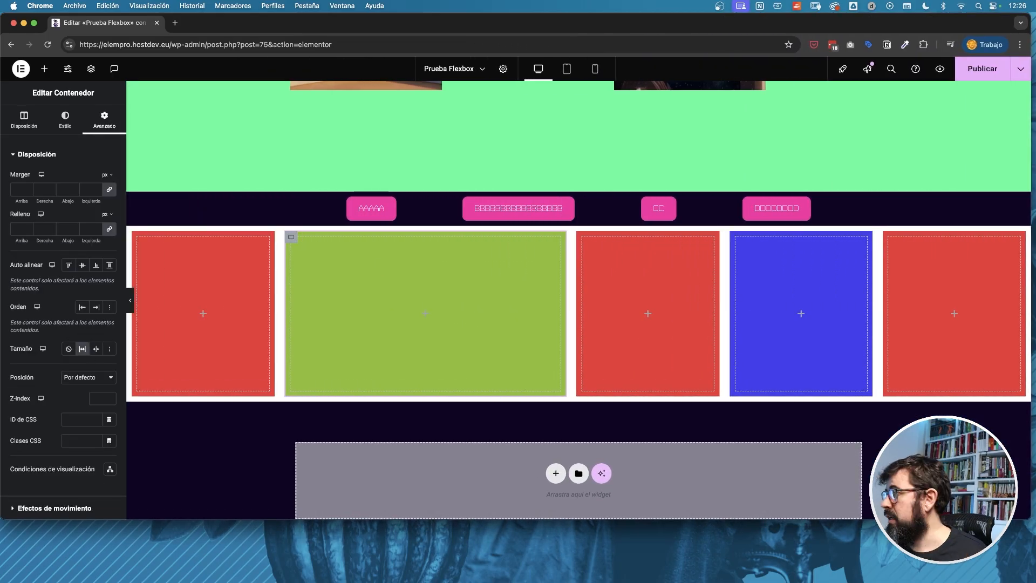
left_click_drag(1028, 517, 941, 519)
left_click(110, 348)
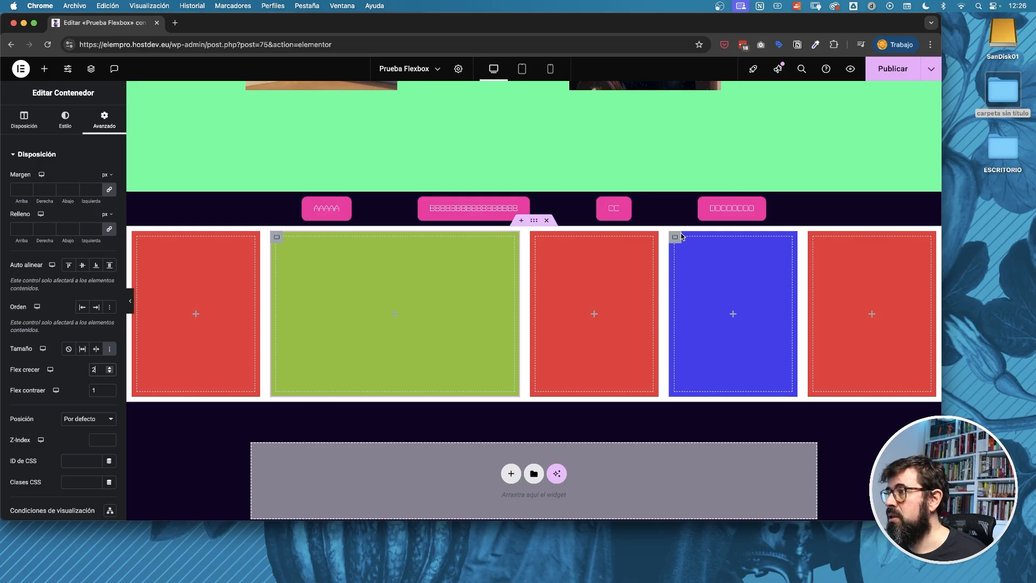
- Give the blue nested container a custom Flex grow of 4, and enlarge the browser window slightly
left_click(674, 237)
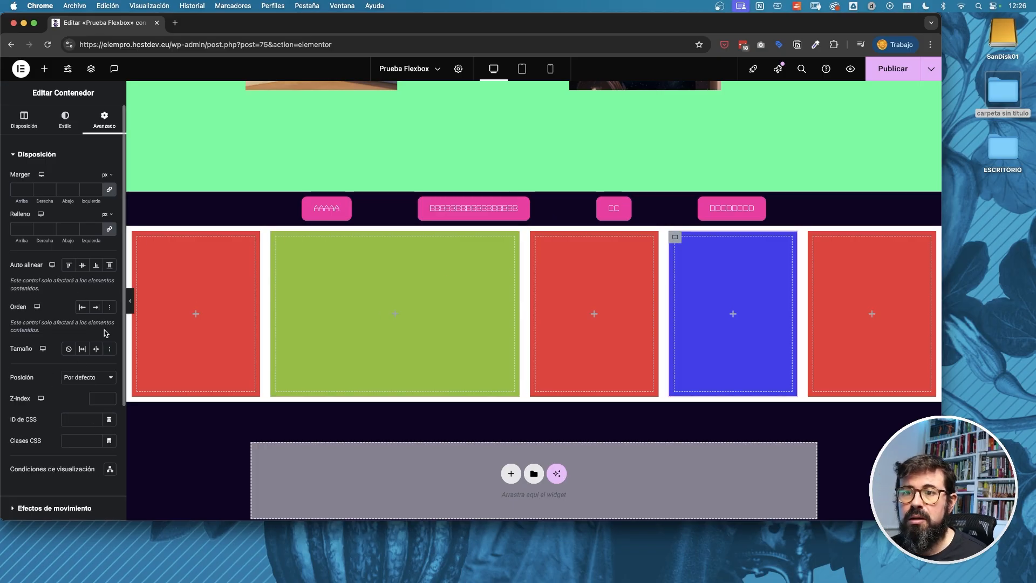
left_click(96, 349)
left_click(109, 348)
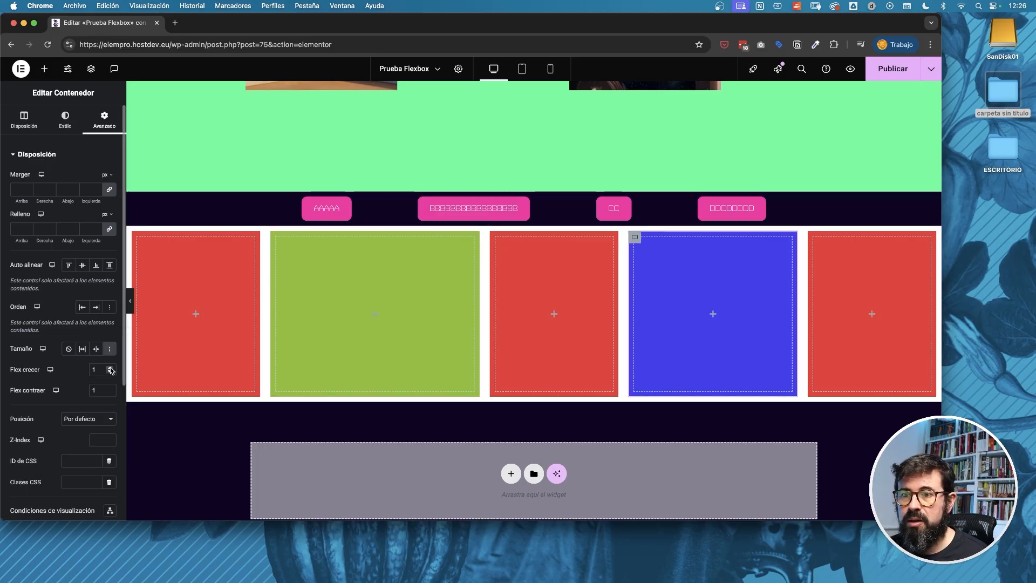
left_click(110, 368)
left_click(110, 368)
left_click(111, 368)
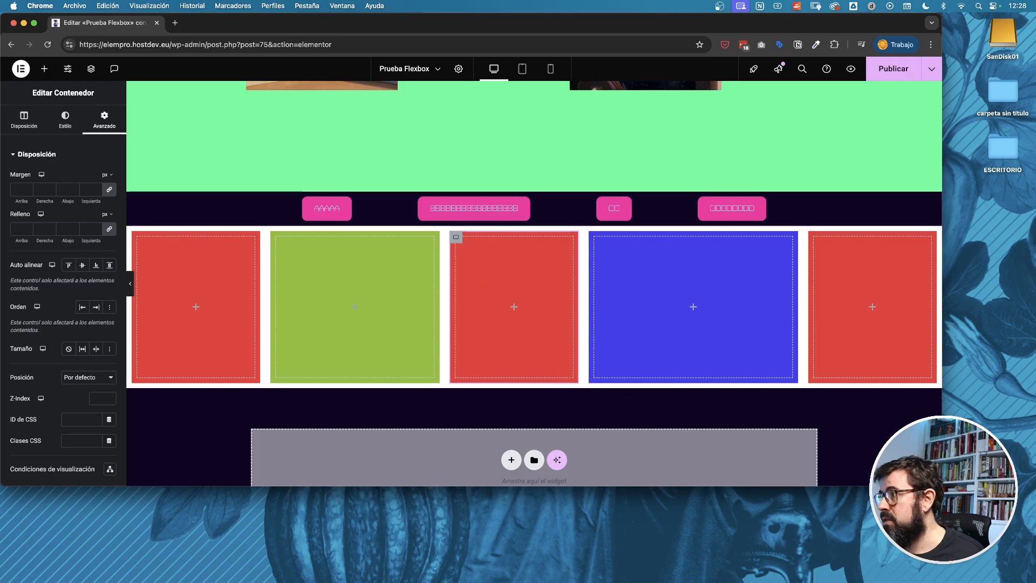
left_click_drag(942, 486, 975, 505)
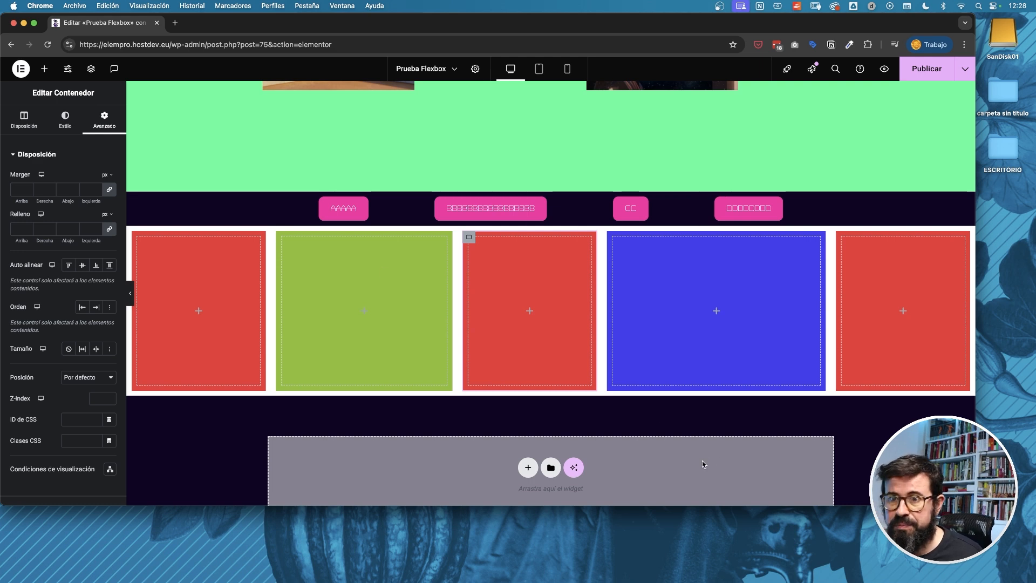
- Delete the pink, green, button-row and white test containers below the Cosmopetia logo
scroll(475, 281, "up", 10)
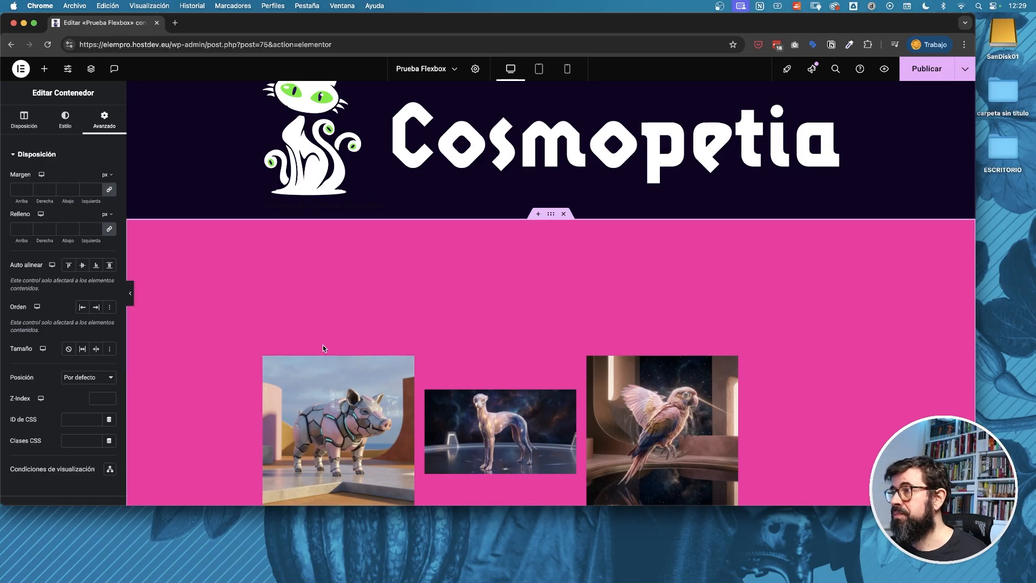
left_click(564, 215)
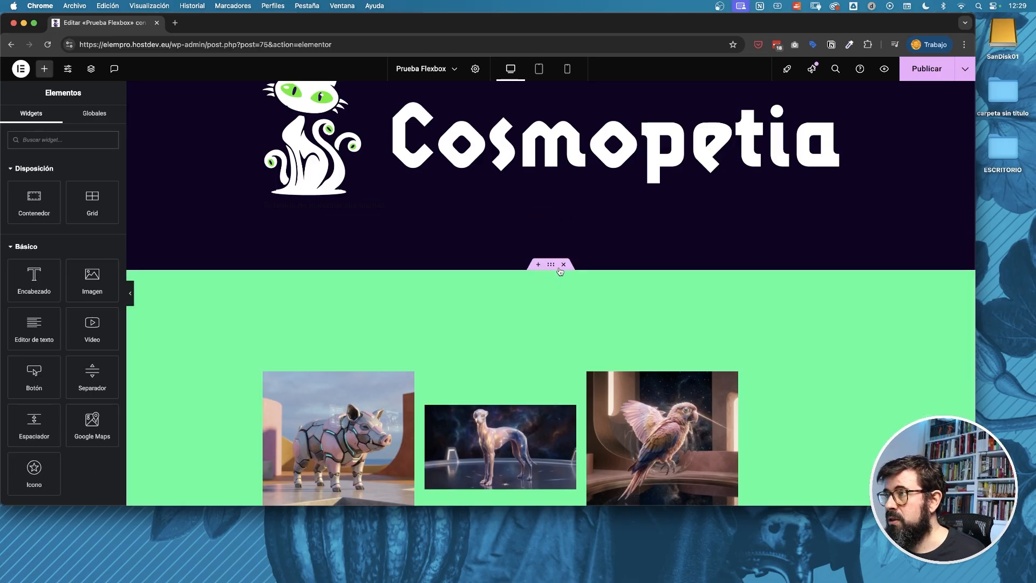
left_click(563, 266)
left_click(563, 215)
left_click(563, 215)
- Add a new single Flexbox container with row direction below the logo
left_click(529, 305)
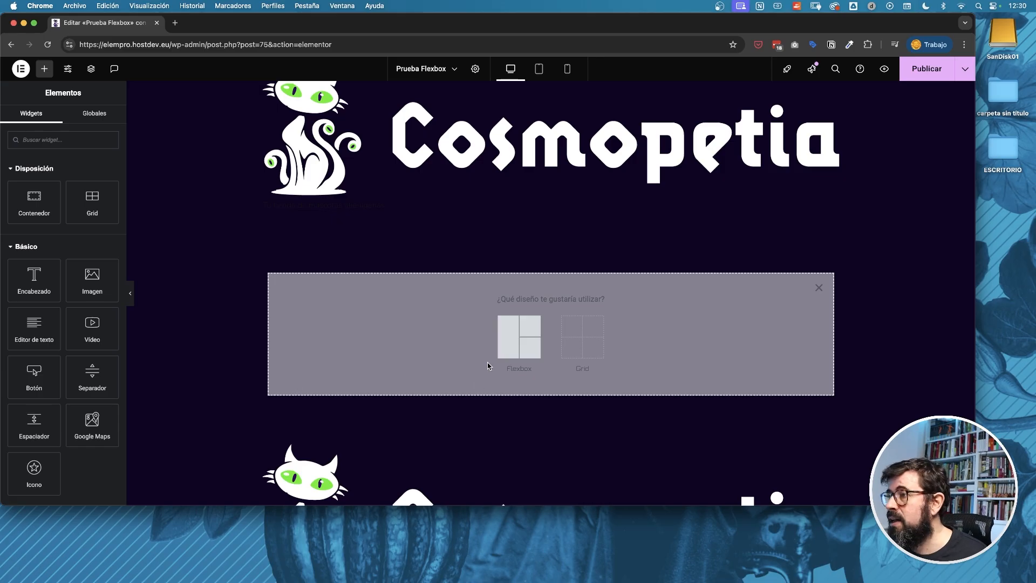
left_click(510, 338)
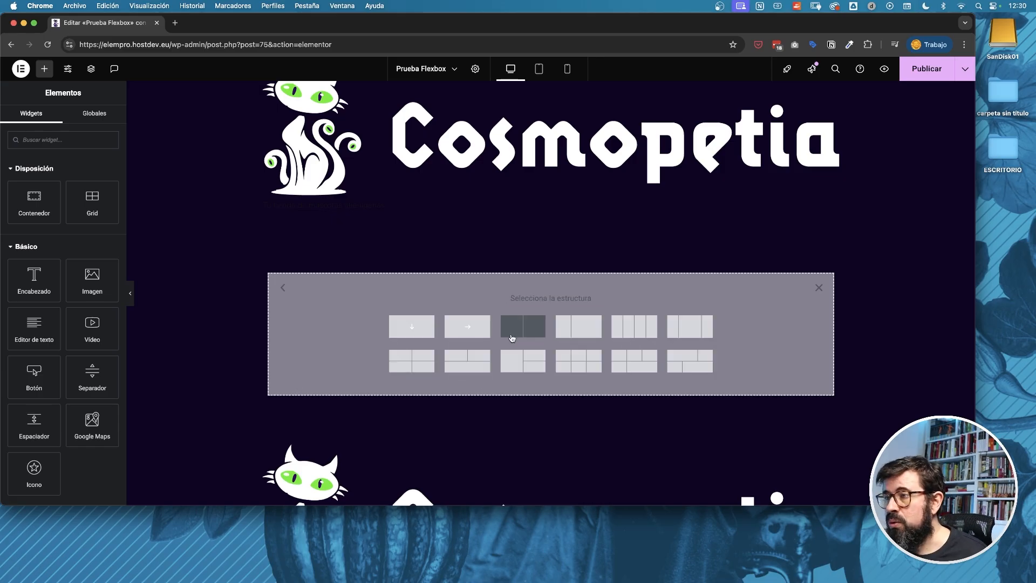
left_click(467, 328)
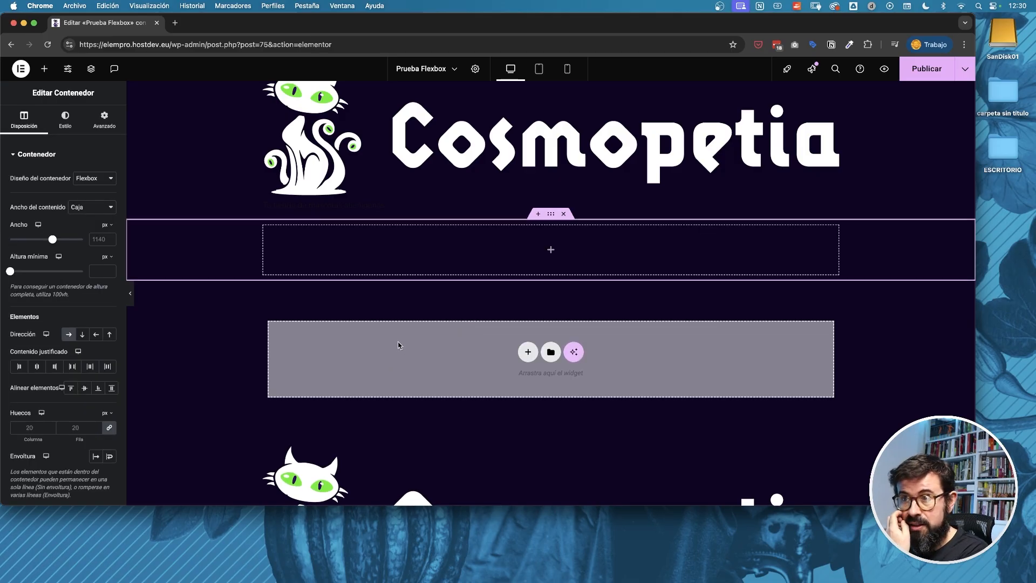
- Give the new container a classic white background and try the full-width content setting
left_click(65, 120)
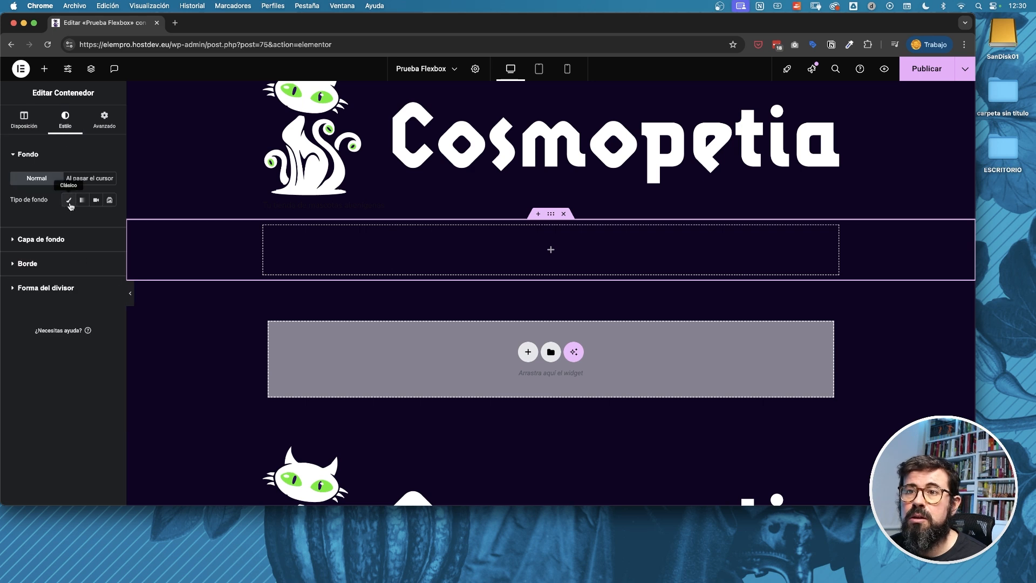
left_click(69, 201)
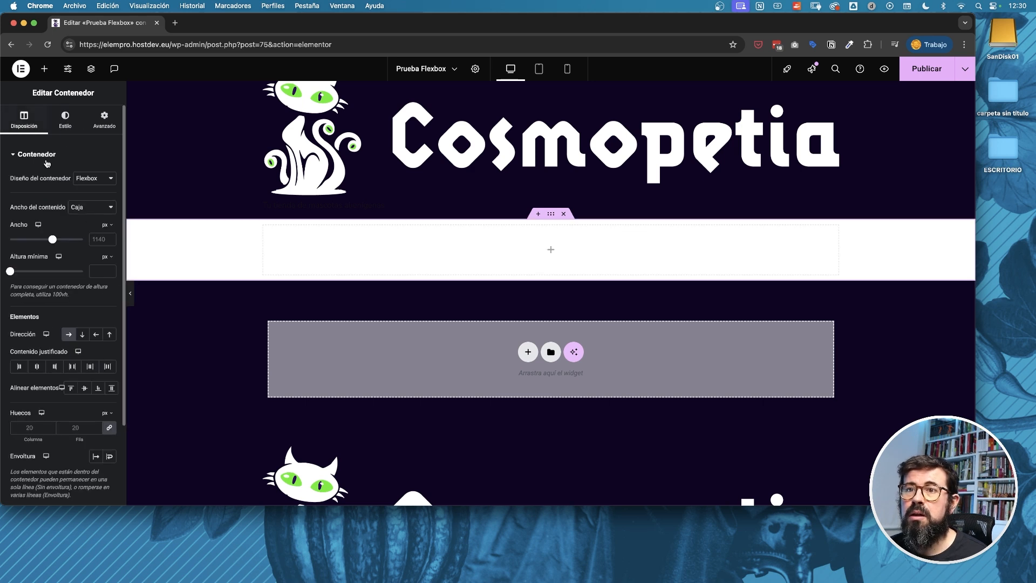
left_click(92, 213)
left_click(93, 222)
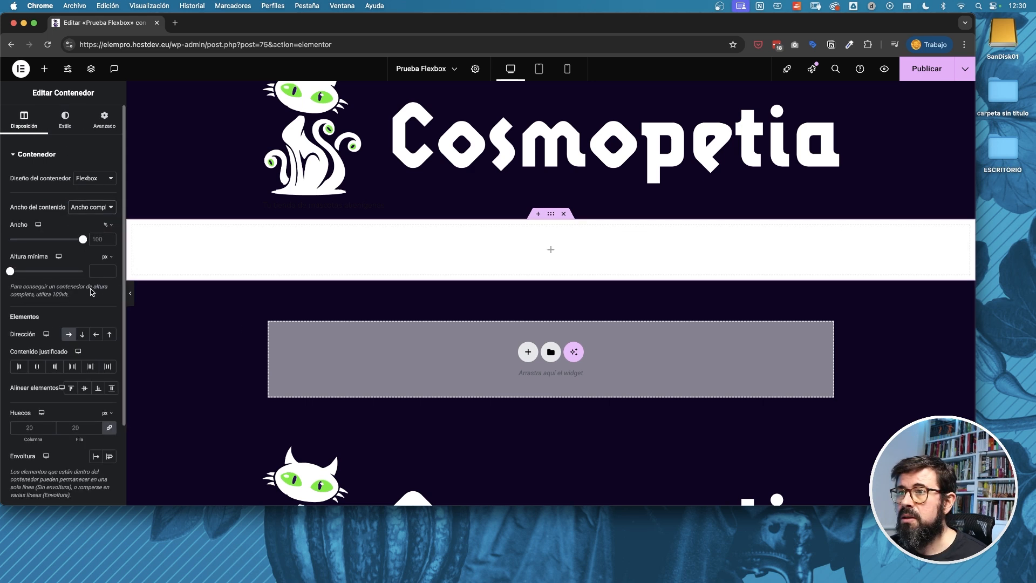
- Place a text editor widget in the white container and replace its placeholder text with "Servicios"
left_click(44, 69)
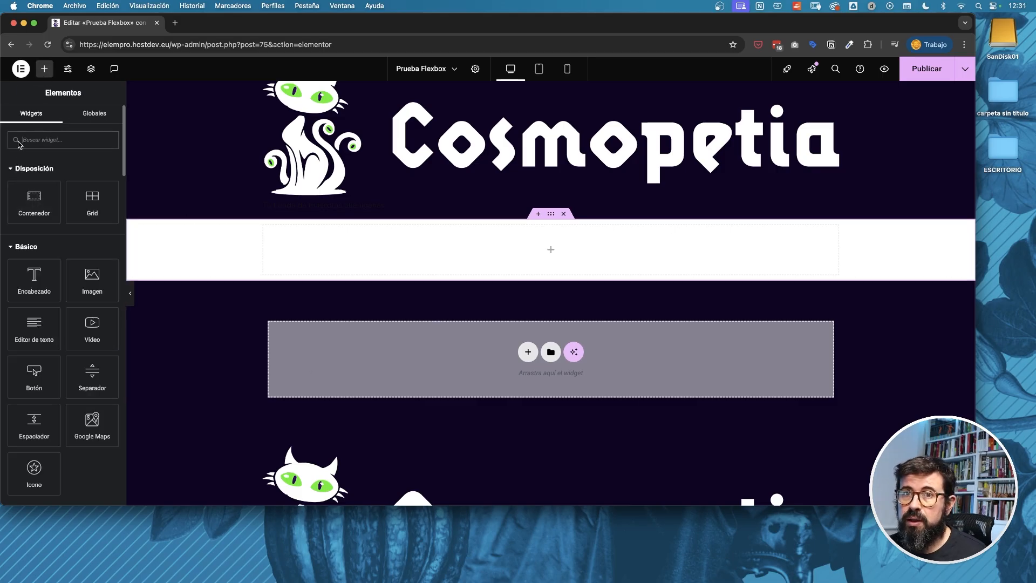
type("men")
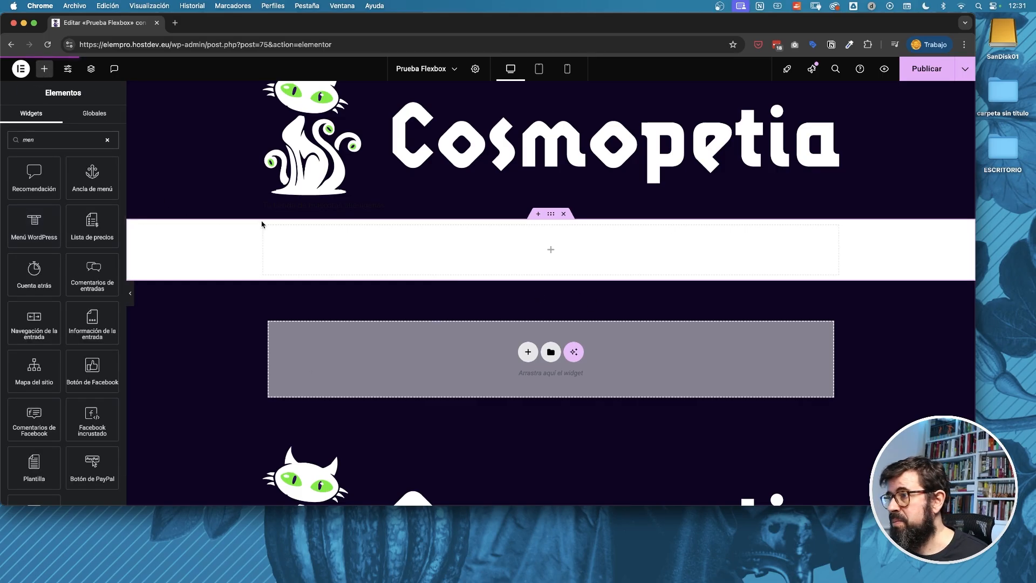
left_click(108, 141)
left_click_drag(34, 327, 482, 263)
double_click(38, 307)
key("ctrl+a")
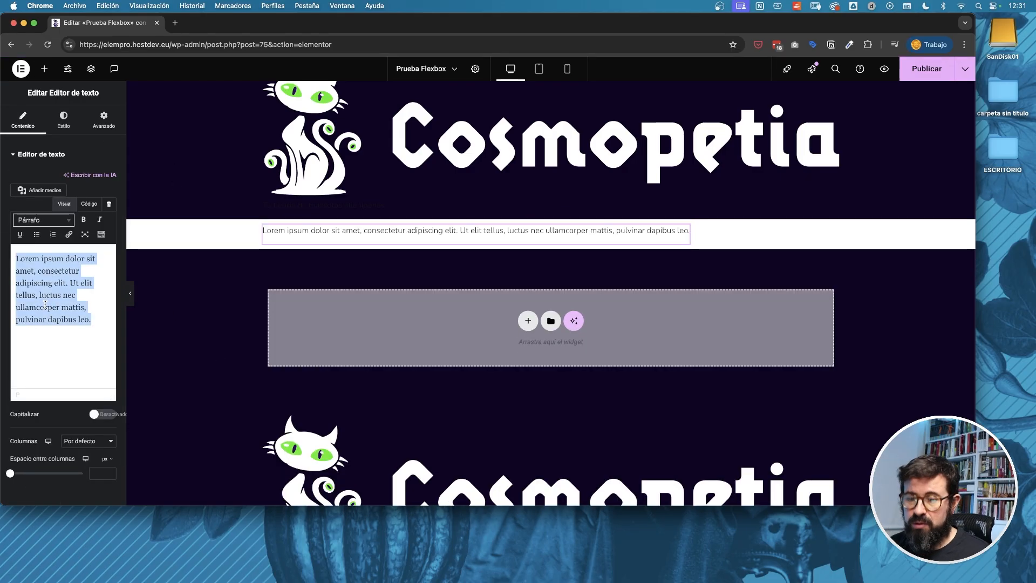
type("Servicios")
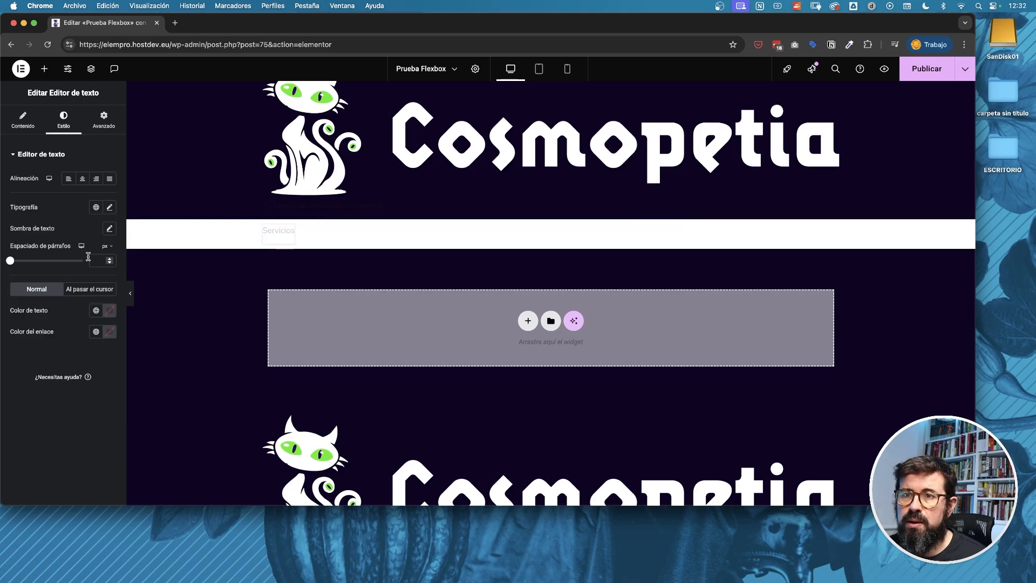
- Apply a monospaced global typography and the global Texto colour to the Servicios text
left_click(110, 208)
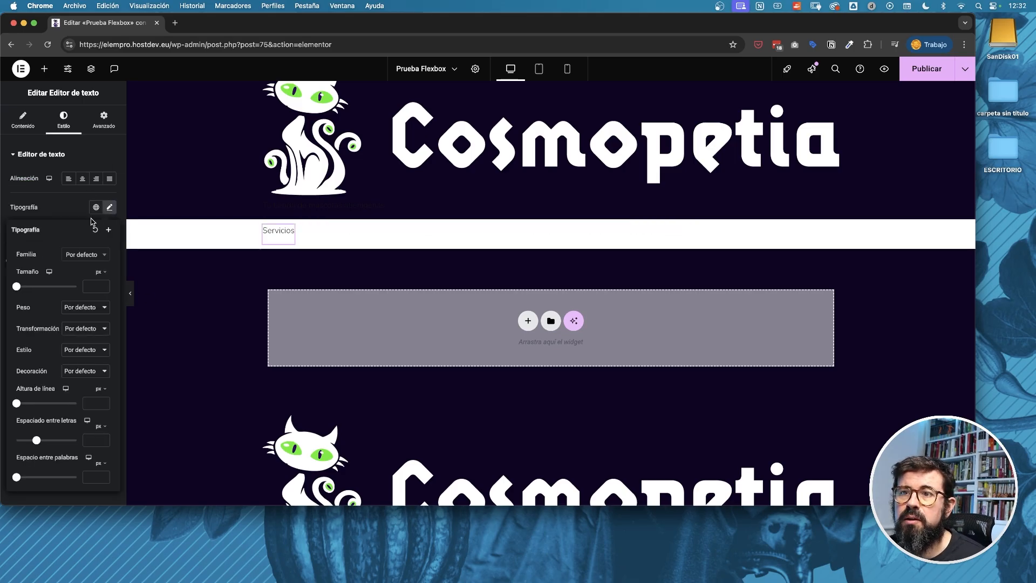
left_click(96, 207)
left_click(46, 277)
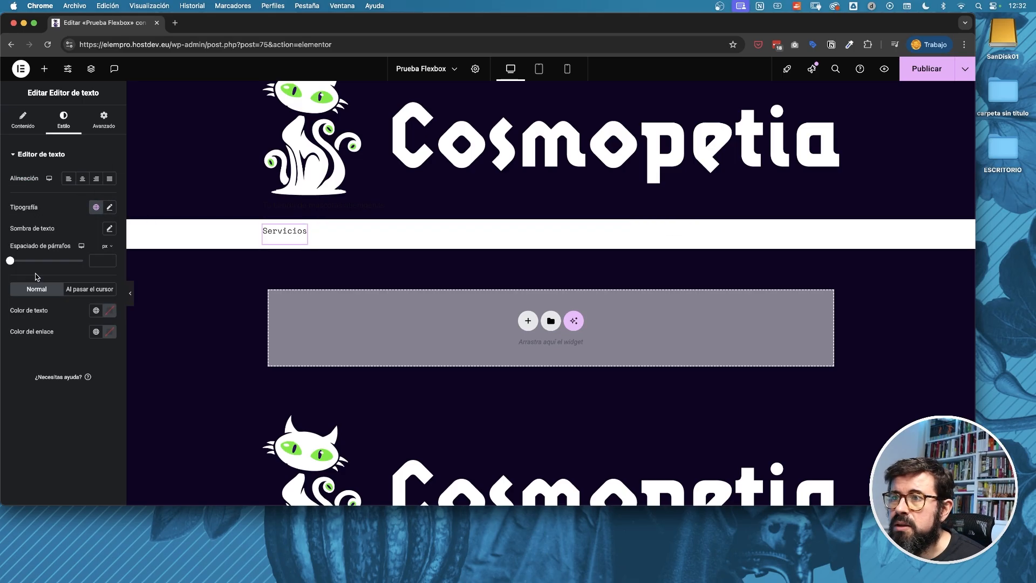
left_click(96, 310)
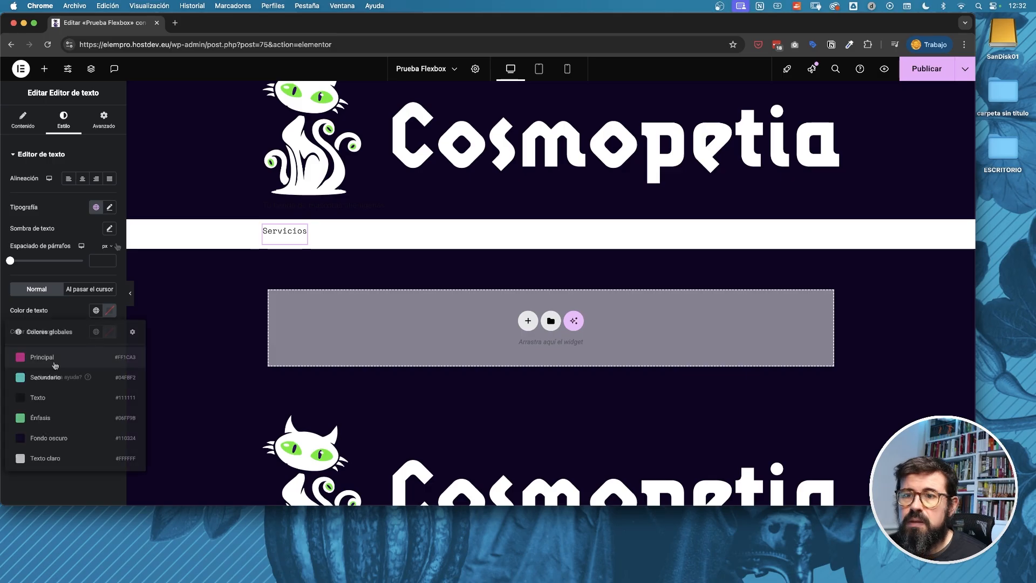
left_click(20, 400)
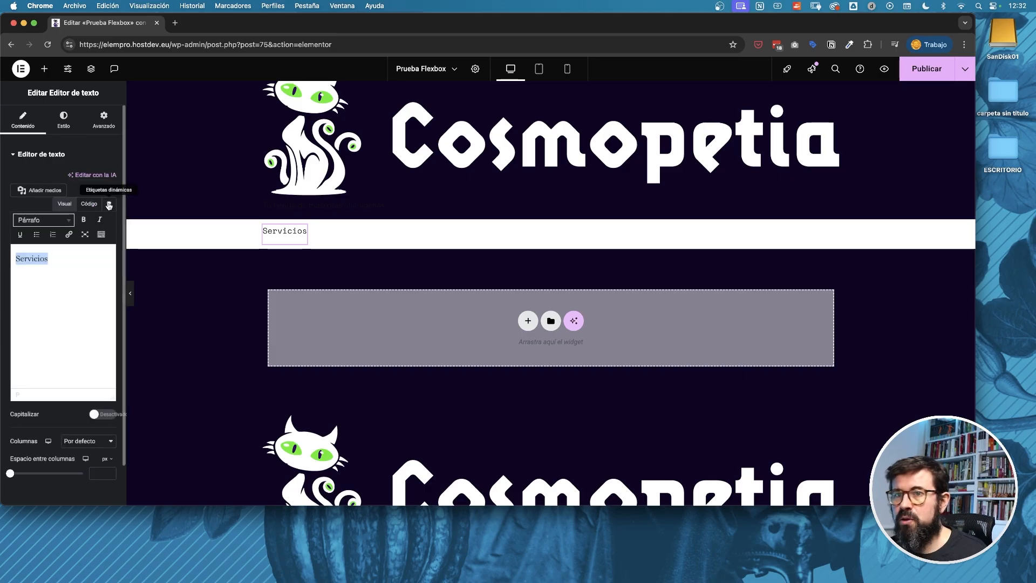
- Link the Servicios text to /servicios and set its link colour to the global Texto colour
left_click(70, 235)
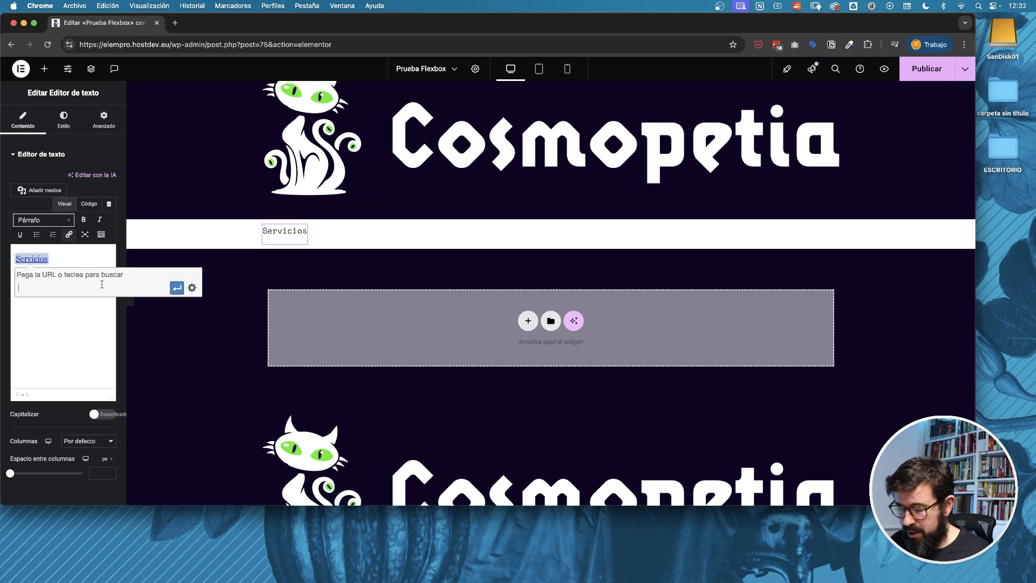
left_click(177, 288)
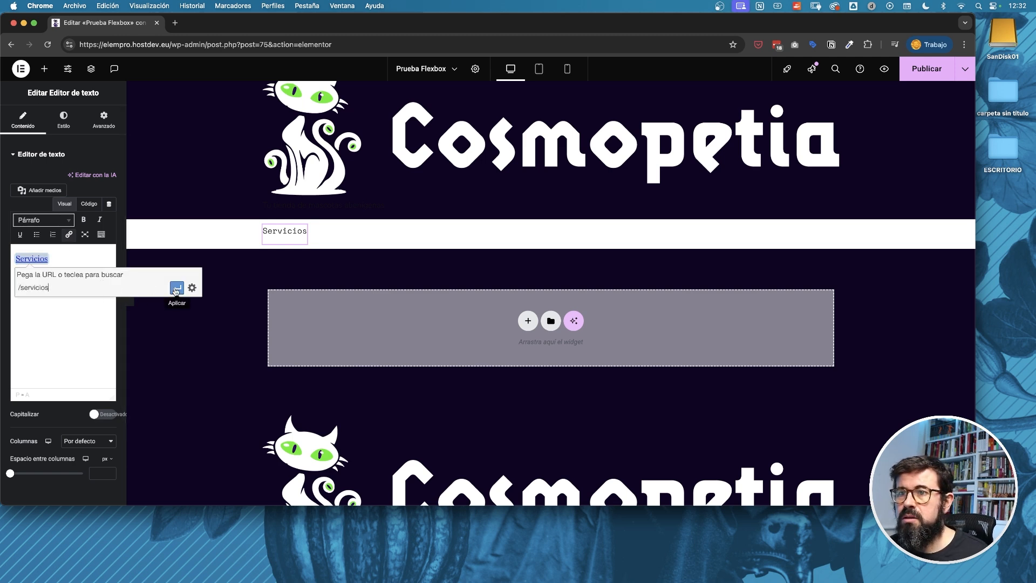
left_click(63, 119)
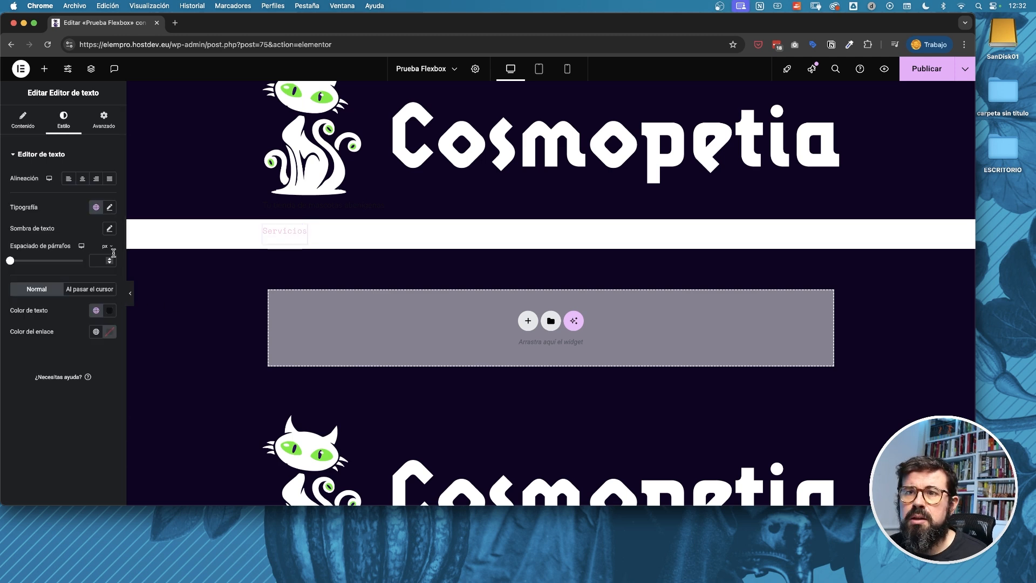
left_click(96, 331)
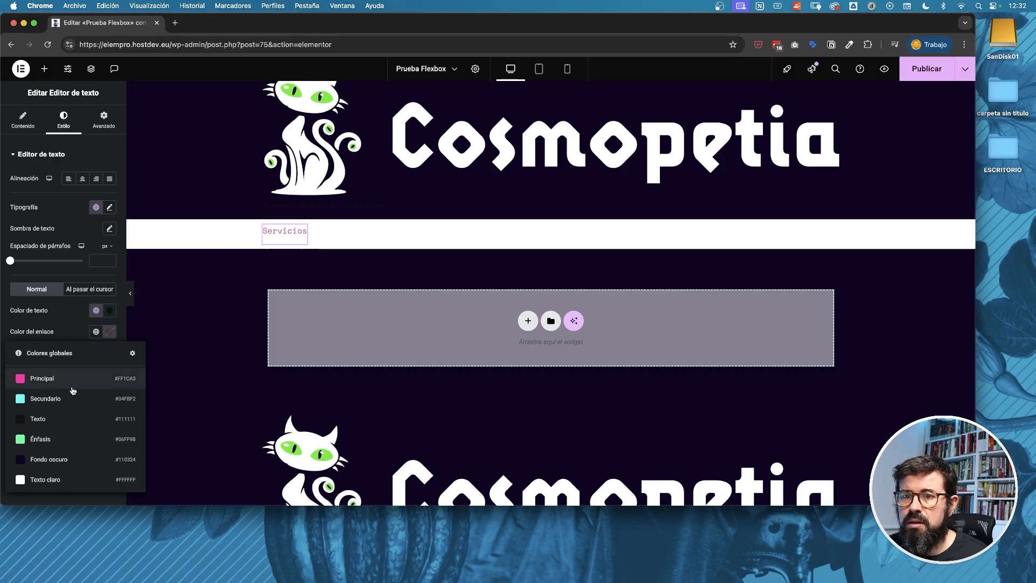
left_click(33, 418)
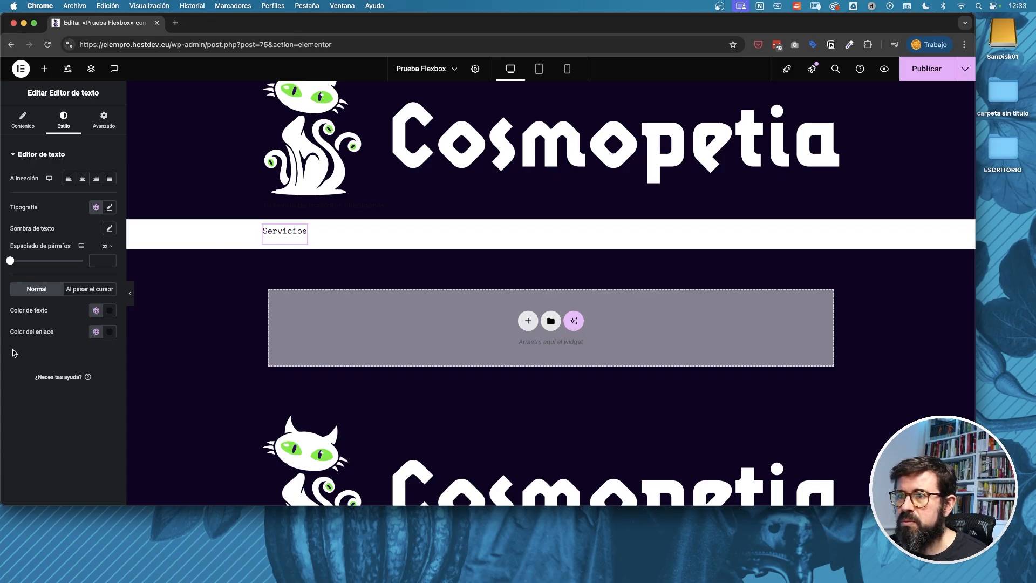
- Duplicate the Servicios text widget and change the copy's text to "Tienda online"
right_click(301, 233)
left_click(339, 264)
left_click_drag(51, 259, 2, 263)
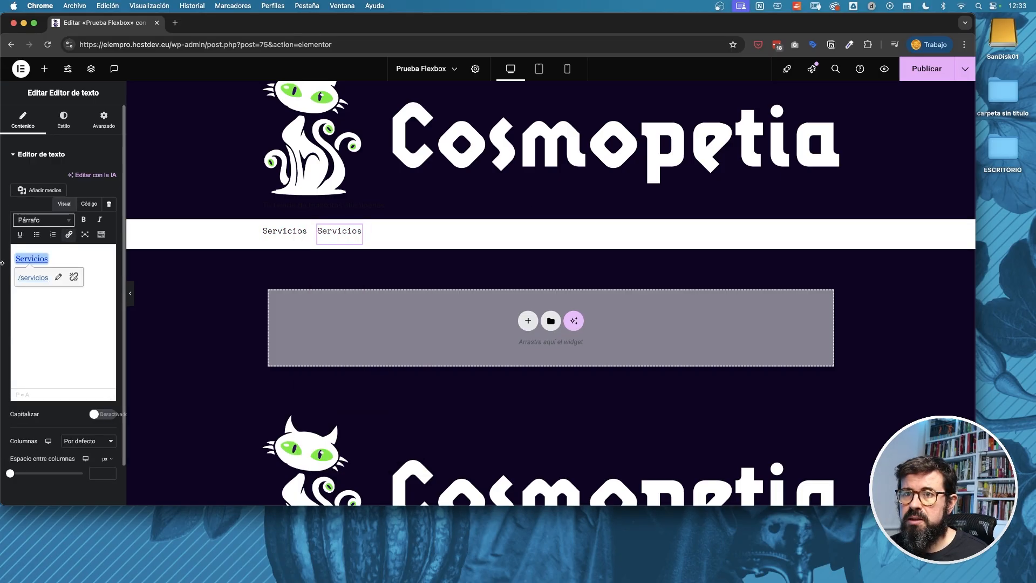
type("Tienda")
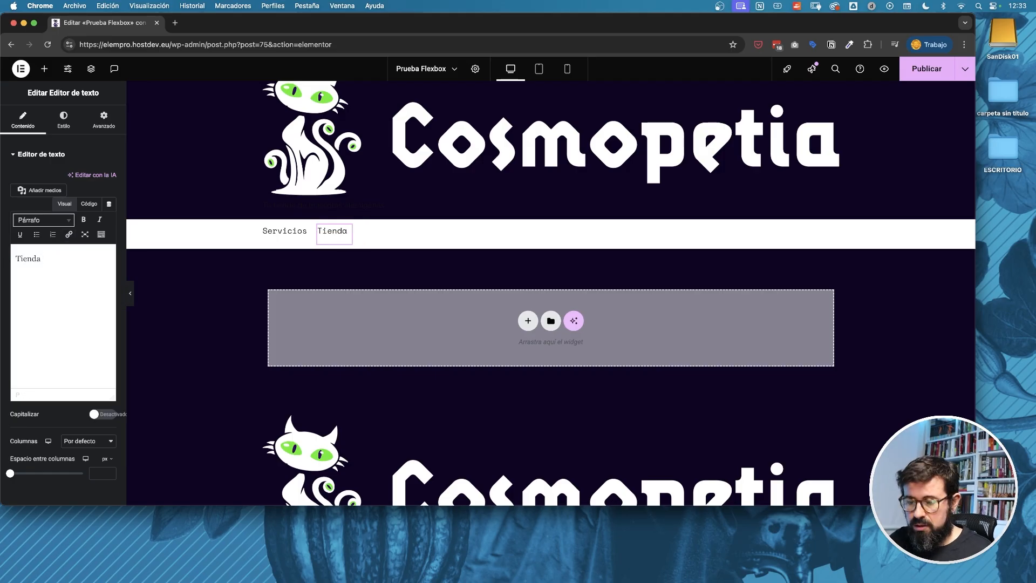
type(" online")
- Link the whole "Tienda online" text to /tienda
key("super+a")
key("super+k")
type("/tie")
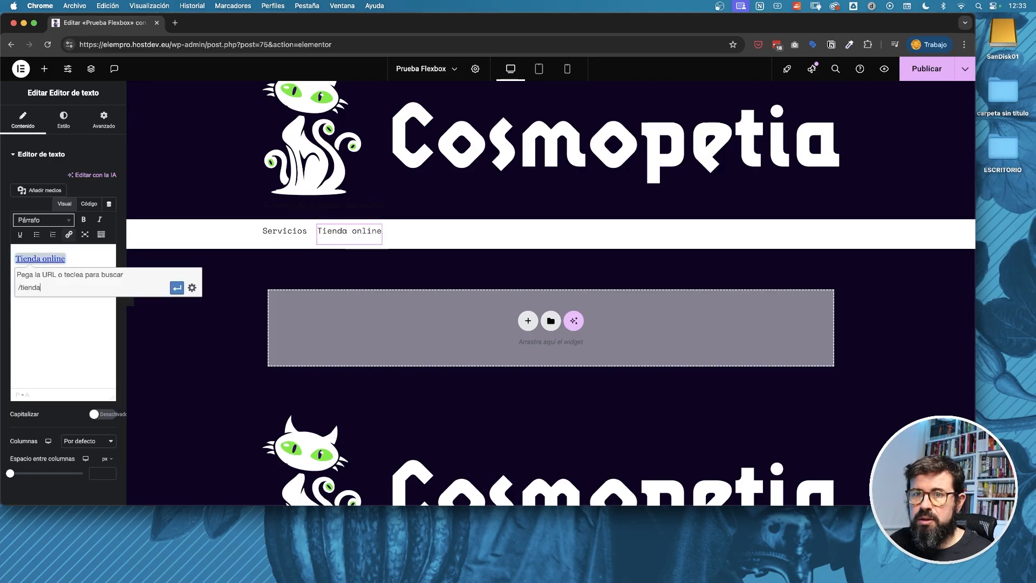
key("Return")
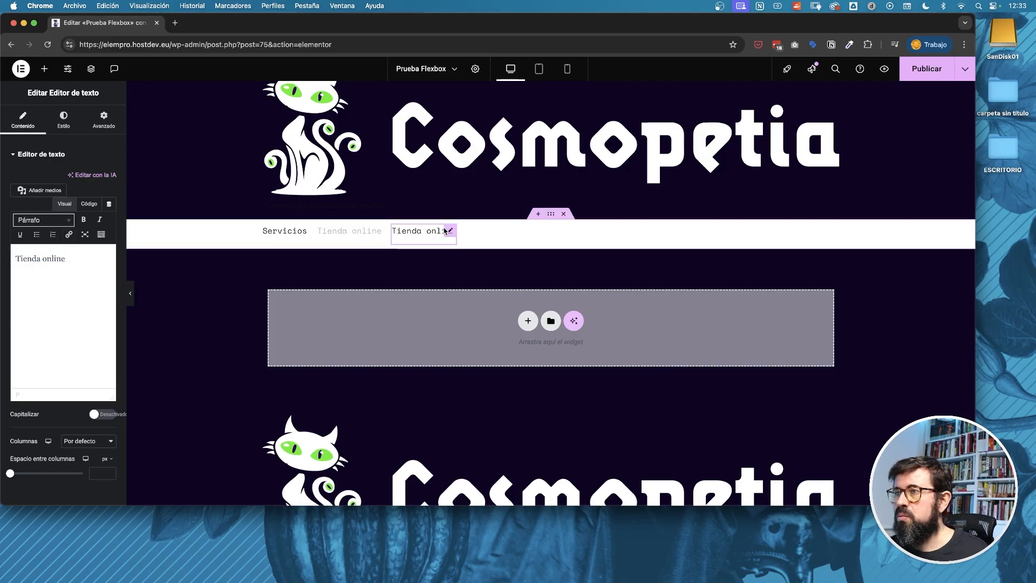
- Duplicate the last Tienda online text widget two more times to extend the menu row
right_click(447, 230)
left_click(482, 258)
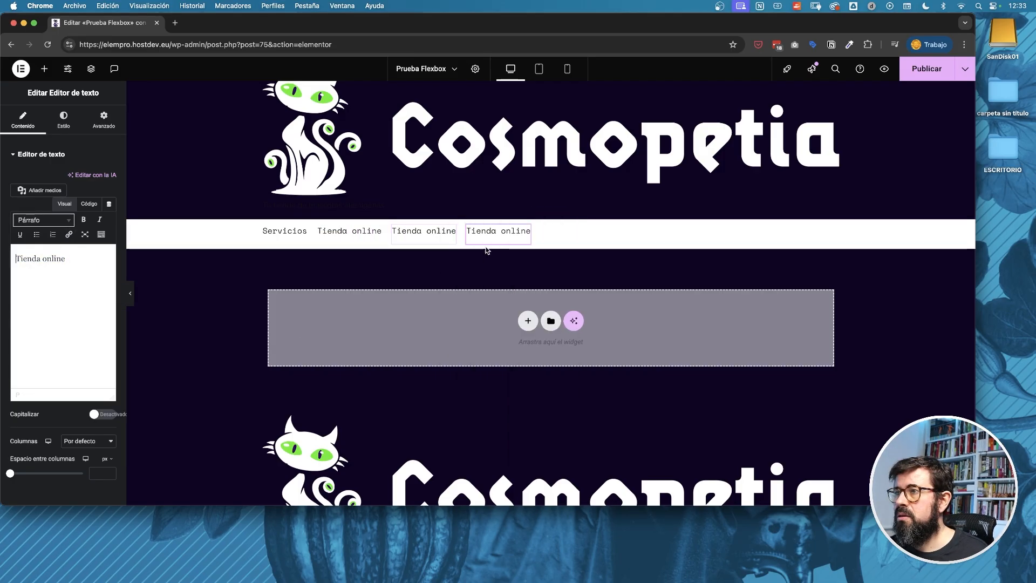
right_click(527, 230)
left_click(563, 259)
- Change the third menu text widget to "Quiénes somos" and link the whole text to /quienes
type("Qui")
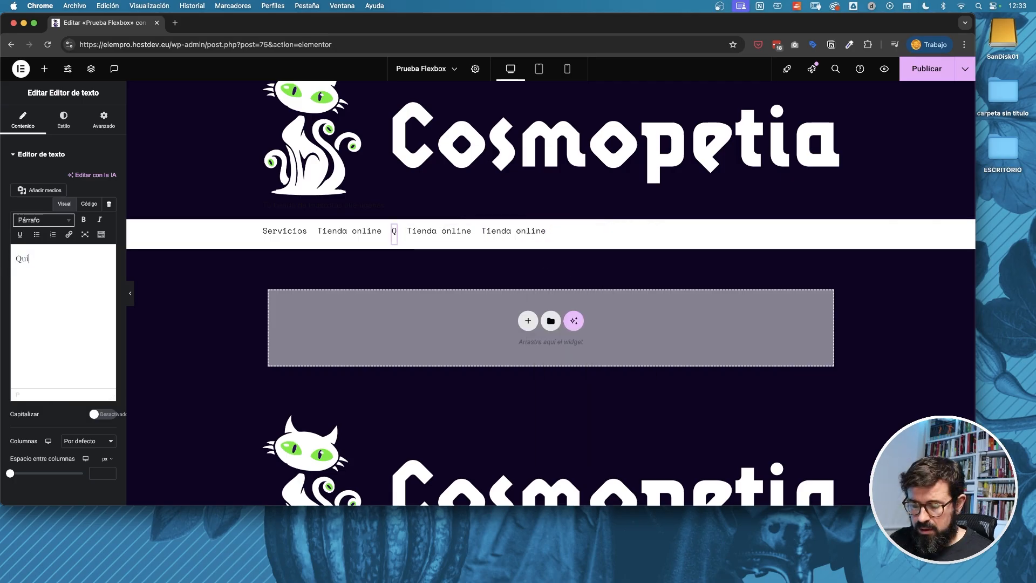
type("enes somos")
key("super+a")
key("super+k")
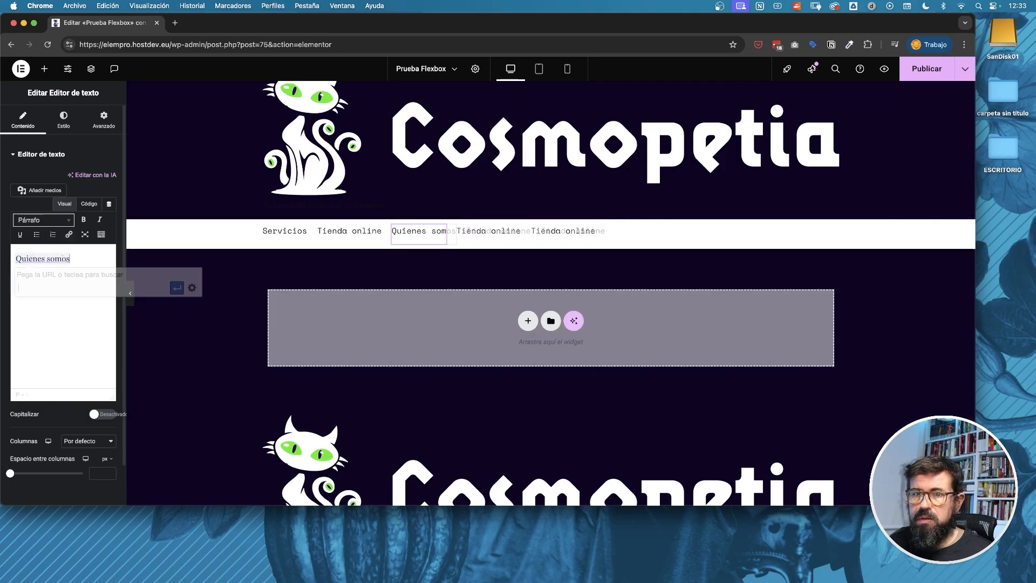
type("/quienes")
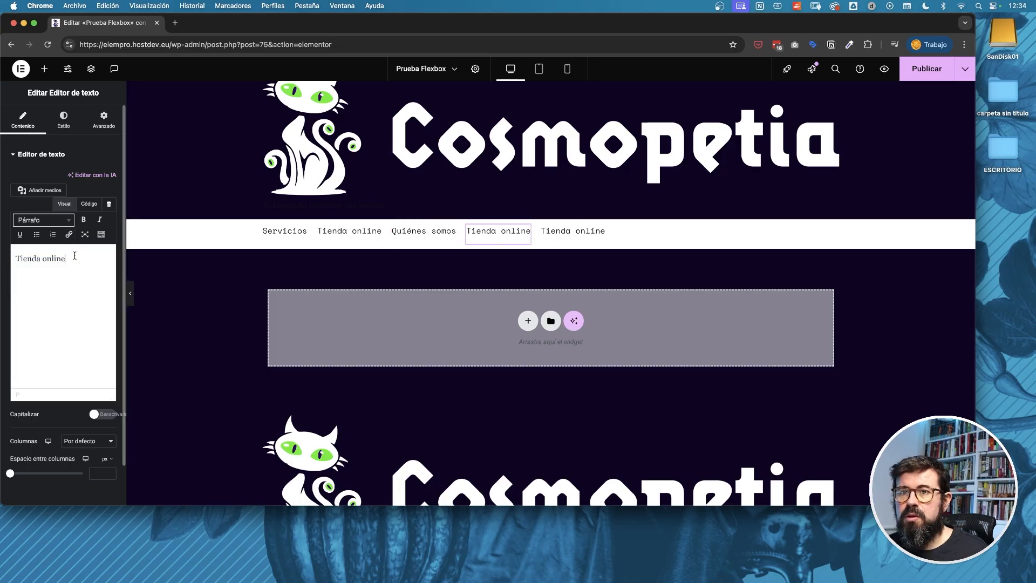
- Replace the text of the two remaining Tienda online copies with "Noticias" and "Consejos"
key("super+a")
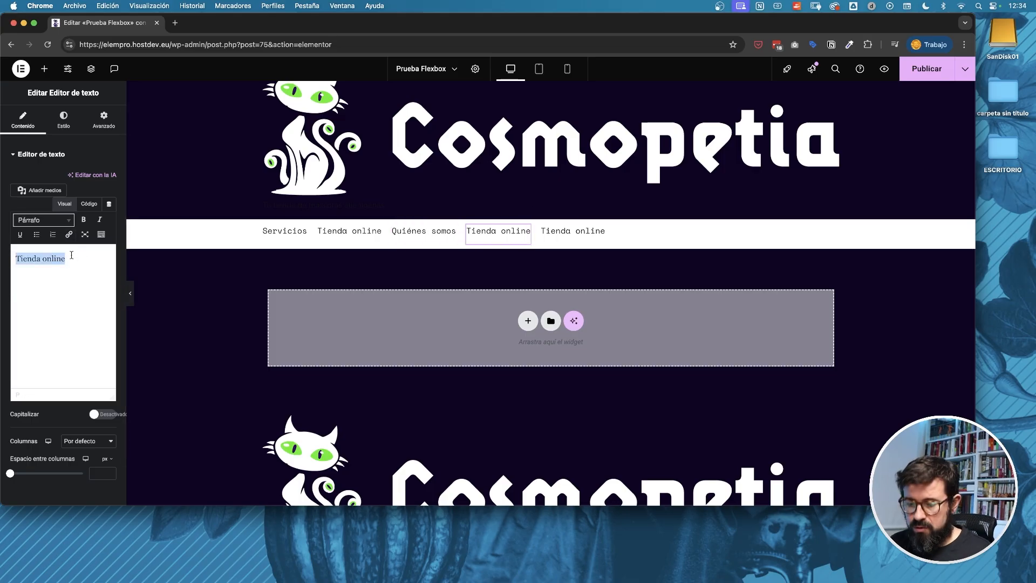
type("Noticias")
left_click(576, 231)
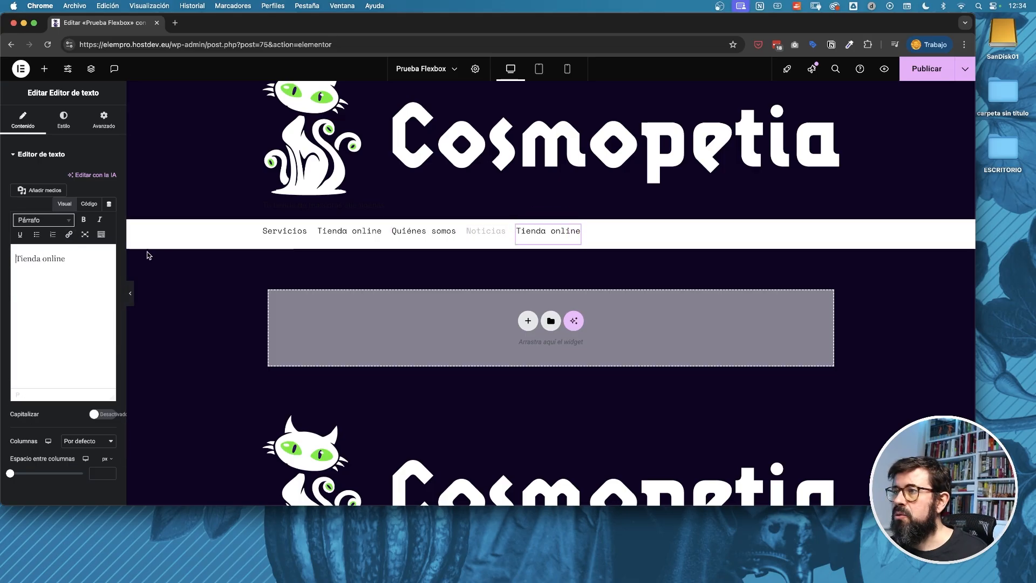
key("super+a")
type("Consejos")
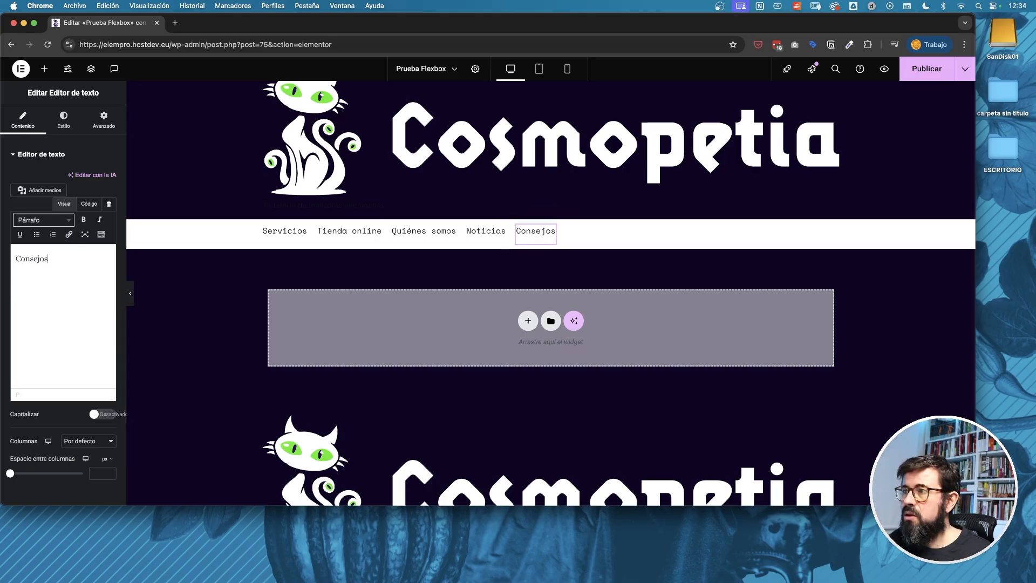
- Add a button widget at the end of the menu row and set its text to "Contacto"
left_click(44, 69)
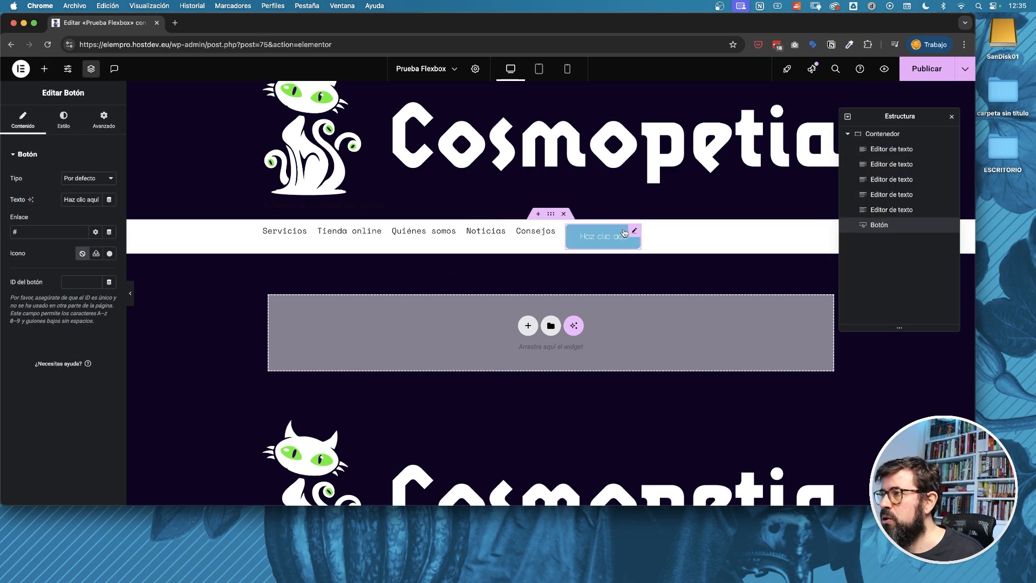
left_click(81, 199)
key("super+a")
type("C")
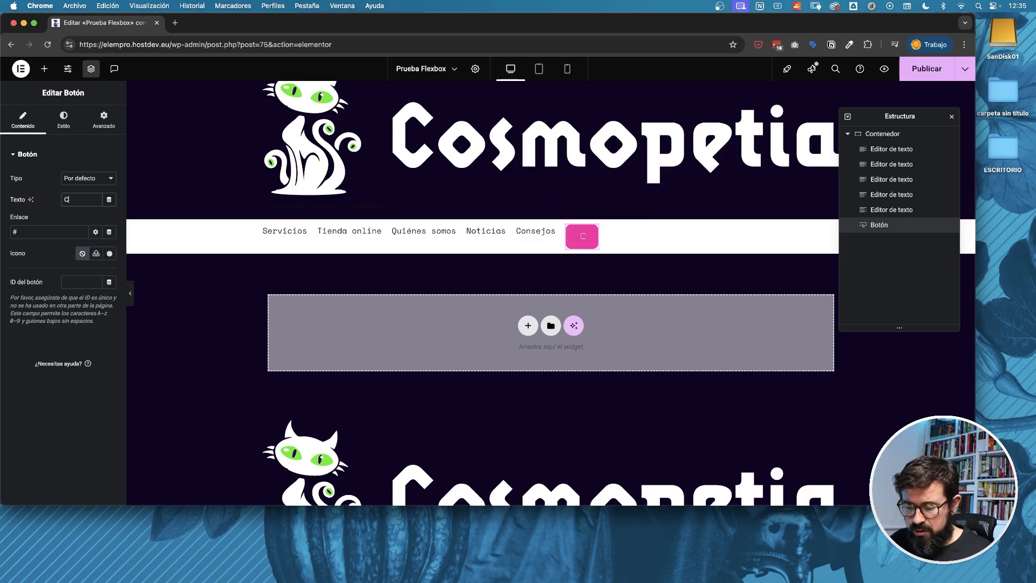
type("ontact")
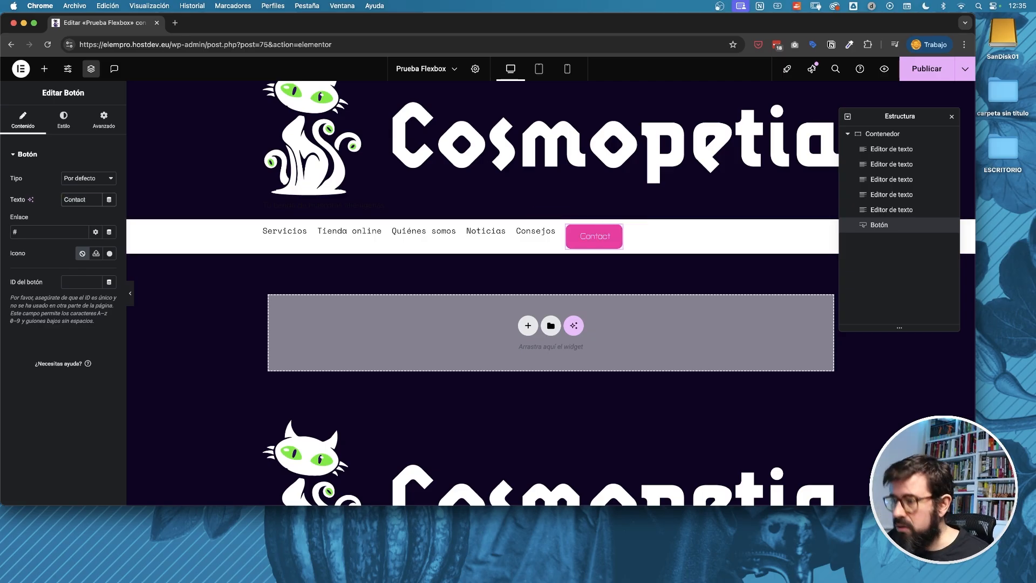
type("o")
key("super+i")
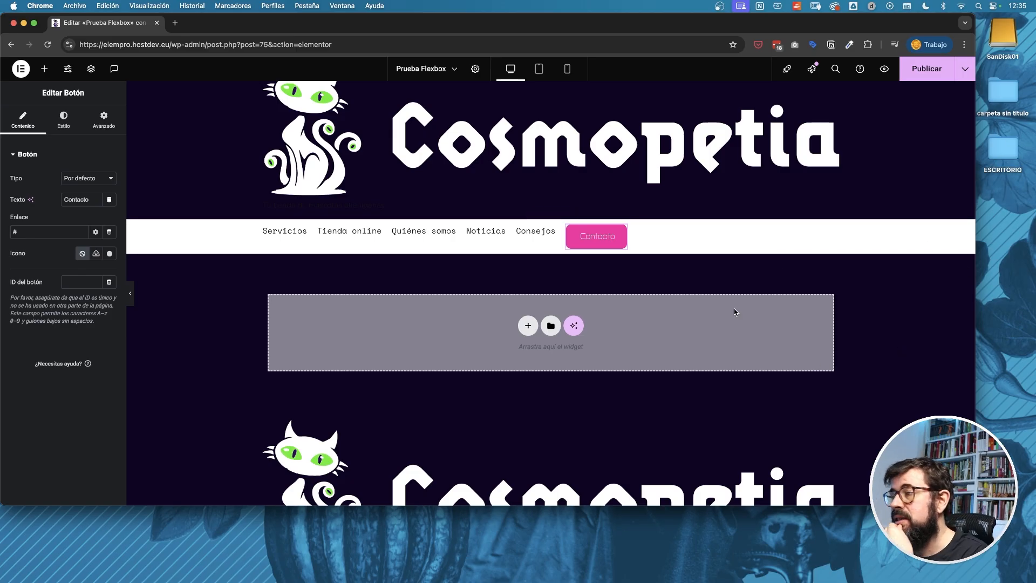
- Set the white menu container's minimum height to 120 px and align its items to the centre
left_click(540, 218)
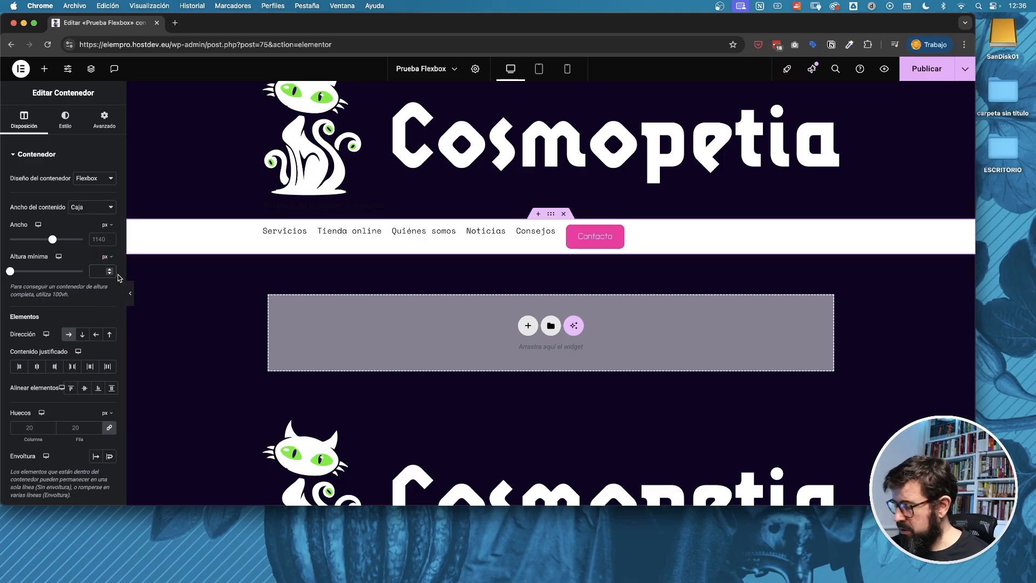
type("0")
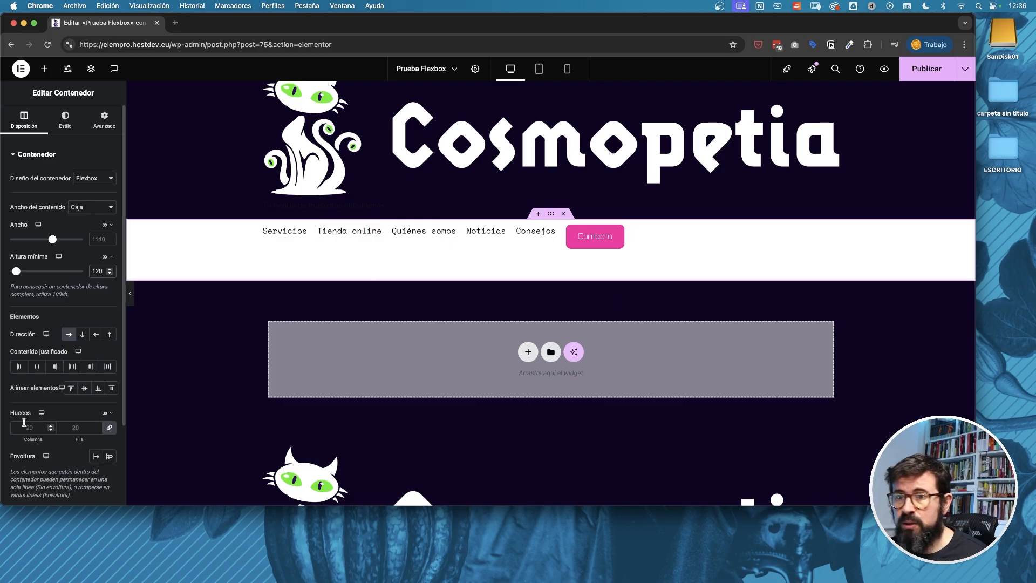
left_click(85, 388)
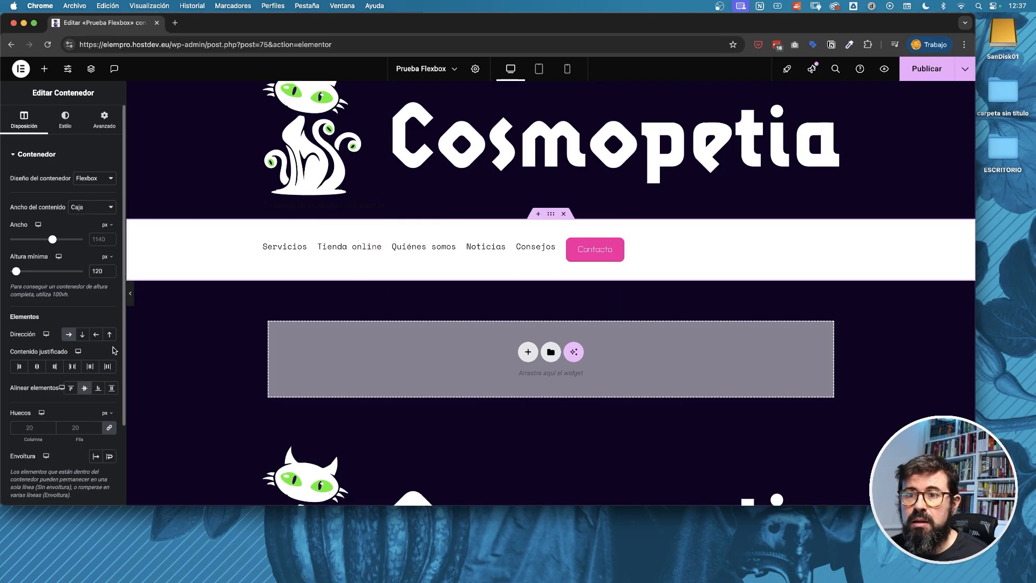
- Justify the menu container's content to the end and set its gaps to 50 px between columns and 0 between rows
left_click(55, 367)
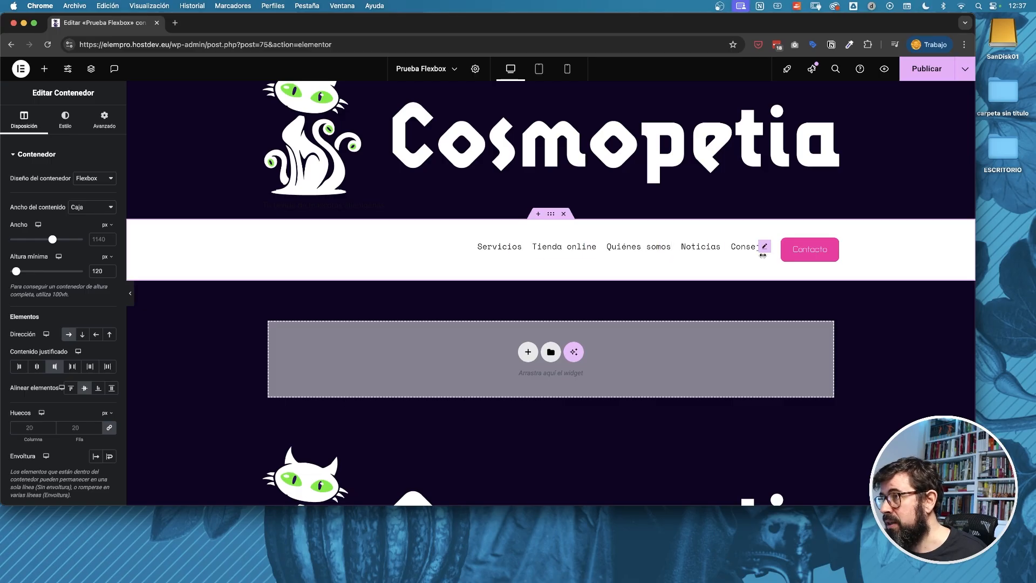
left_click(24, 428)
type("5")
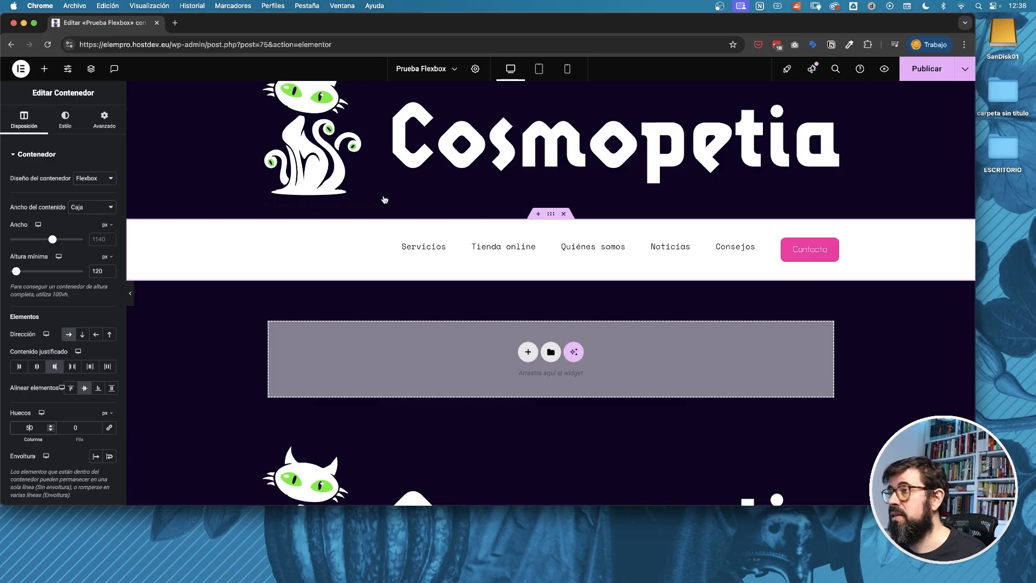
- For mobile, stack the menu container's items vertically and set unlinked gaps of 0 for columns and 20 px for rows
left_click(567, 71)
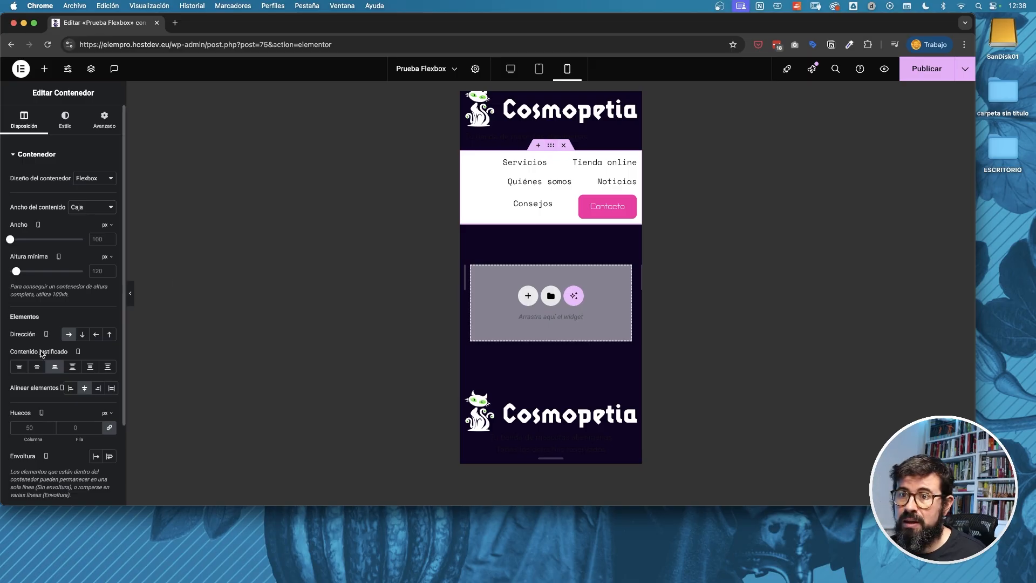
left_click(82, 335)
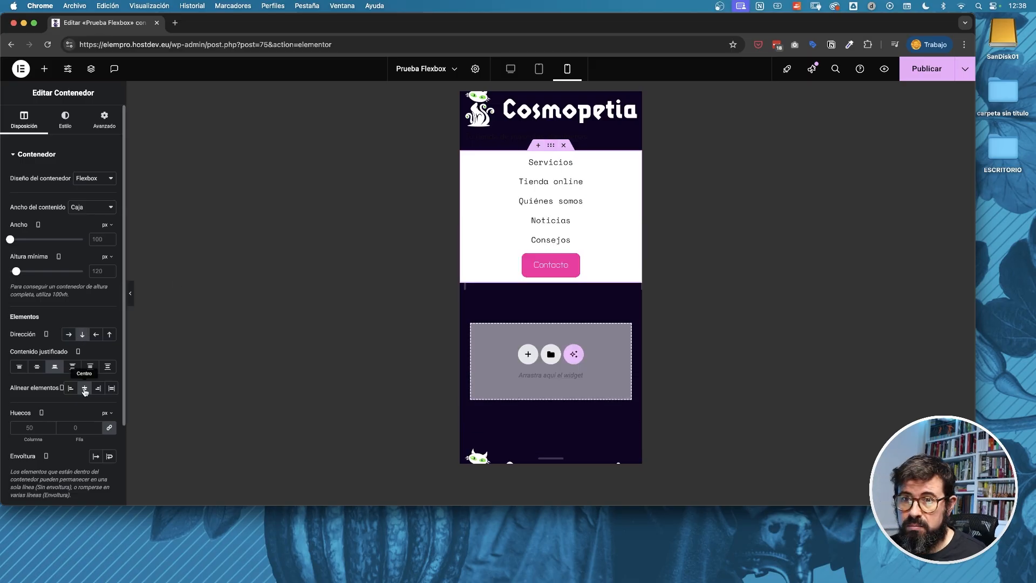
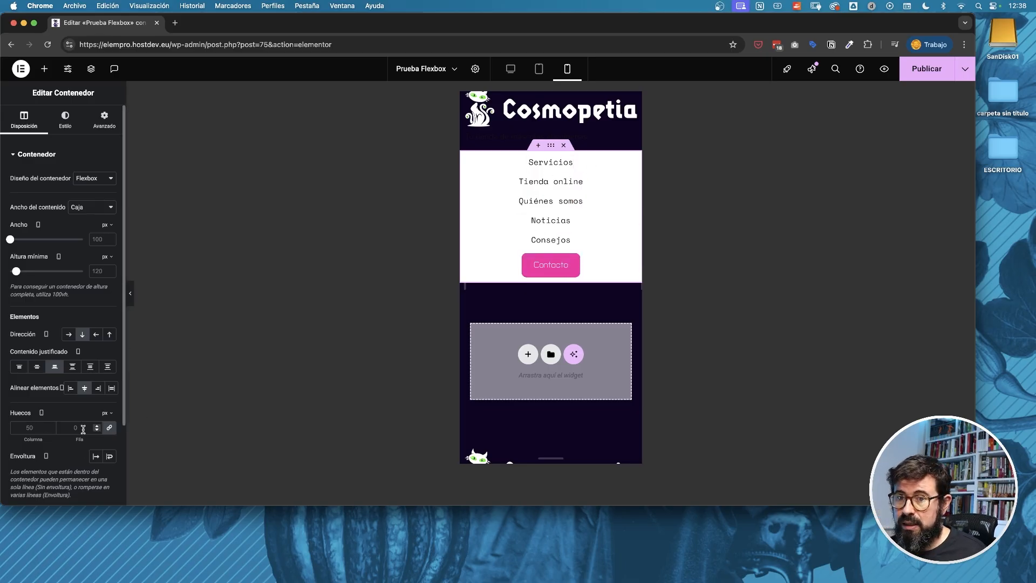
left_click(109, 428)
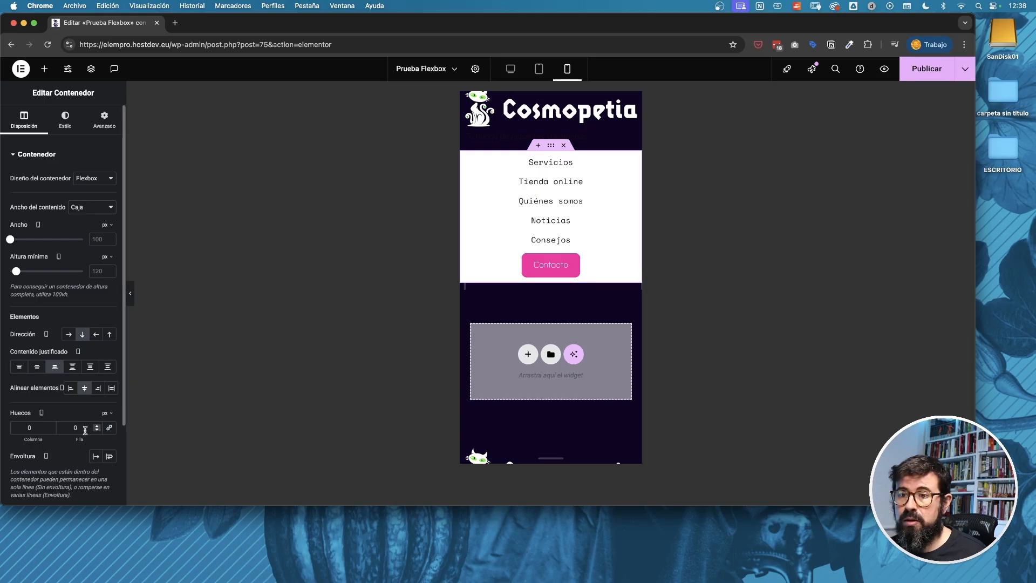
type("3")
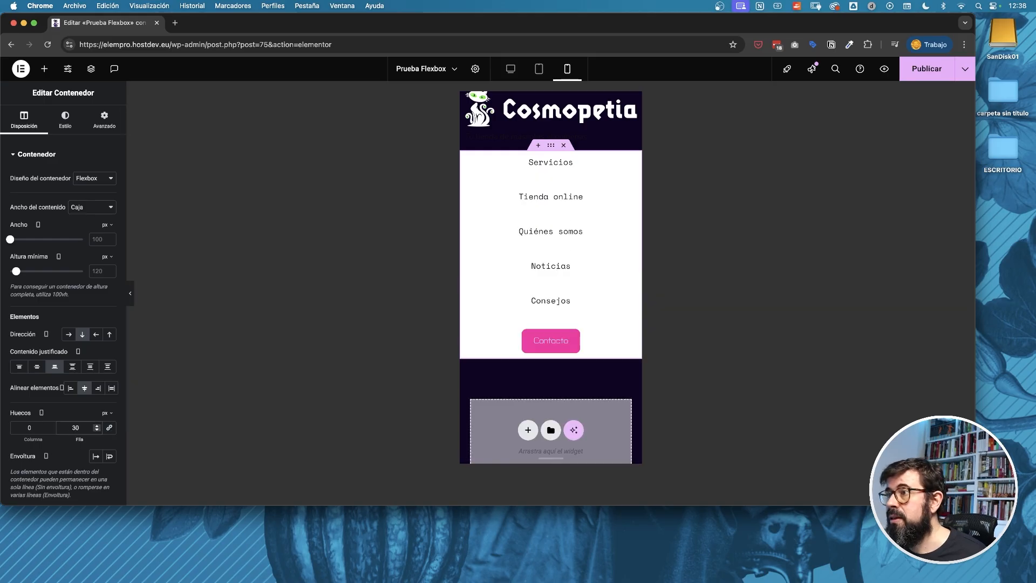
key("BackSpace")
type("2")
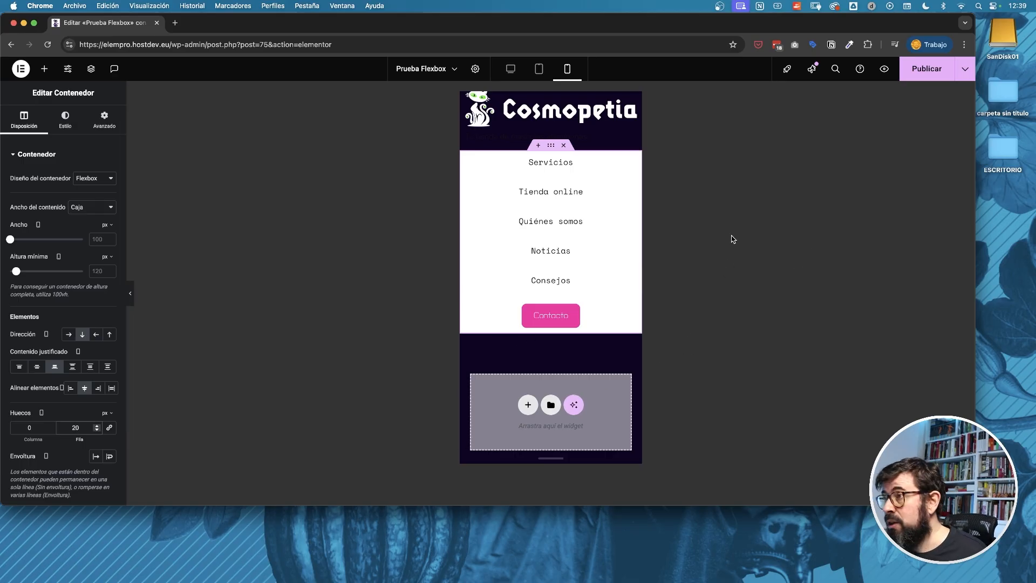
- Compare the menu container's layout in the desktop and mobile views, ending in the desktop view
left_click(511, 69)
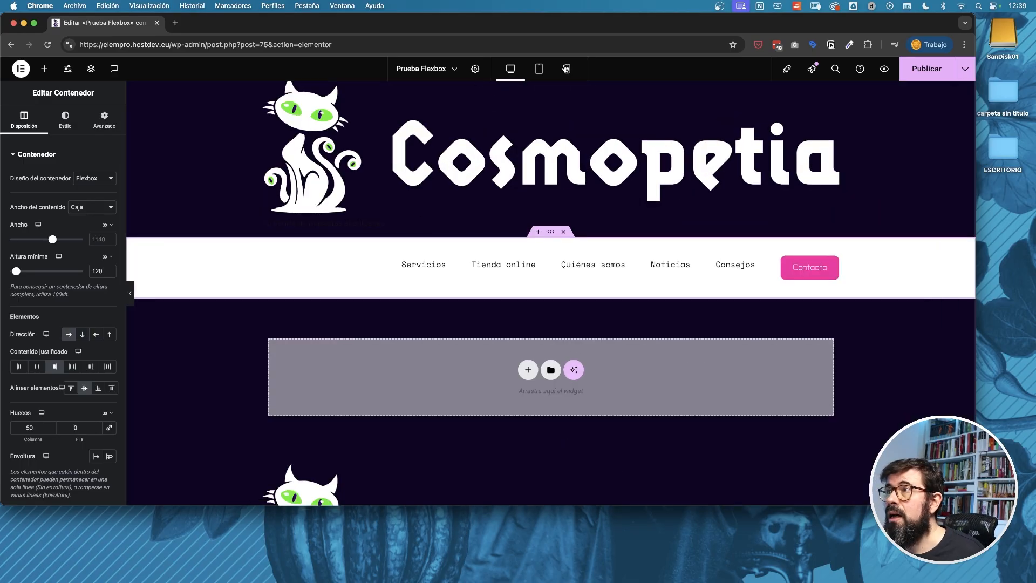
left_click(567, 69)
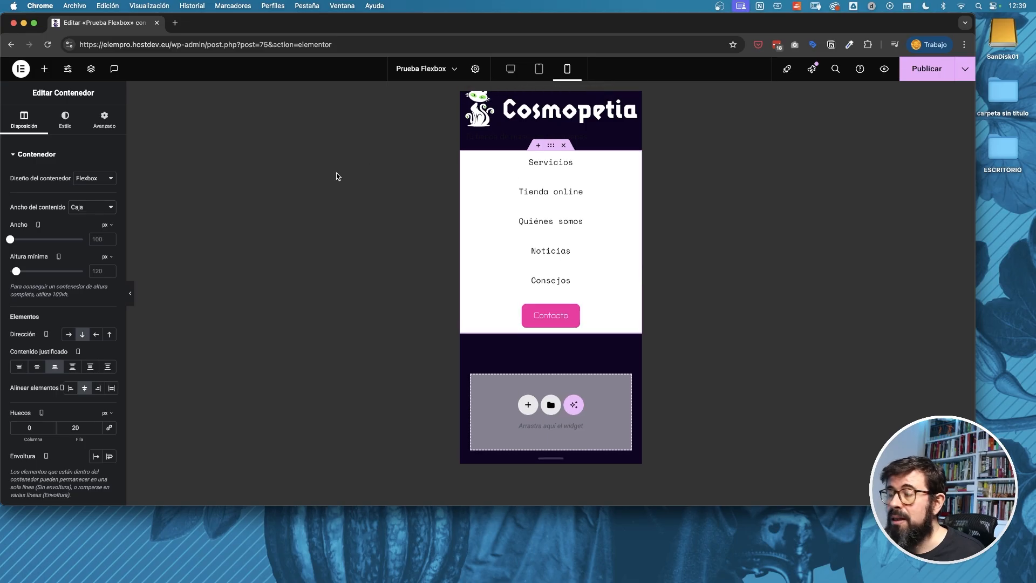
left_click(510, 69)
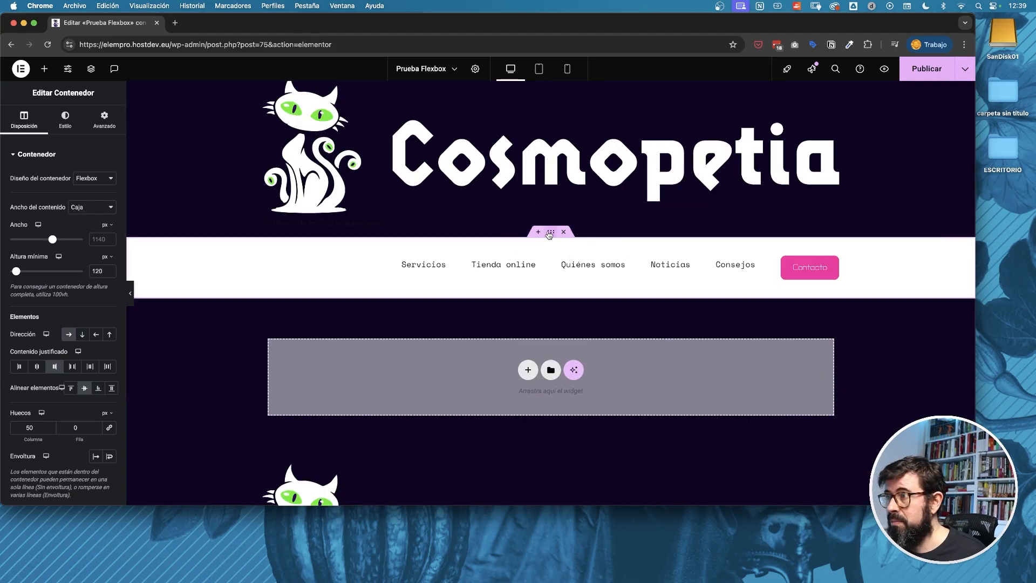
- Try justifying the menu items to the start on desktop, and return them to end justification
left_click(19, 367)
left_click(54, 366)
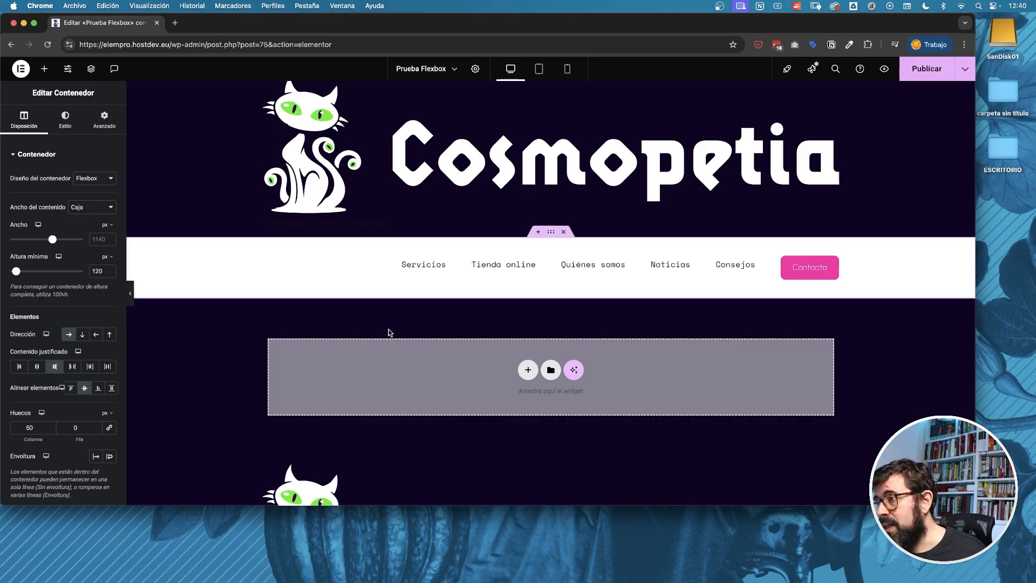
- Add a Flexbox container with two equal columns below the menu row
scroll(389, 331, "down", 3)
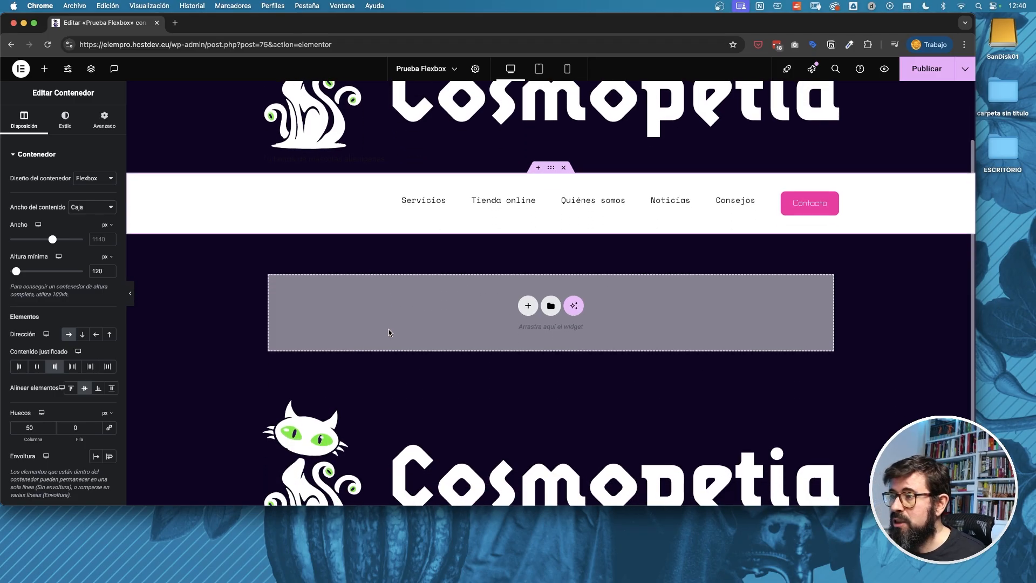
left_click(527, 301)
left_click(528, 301)
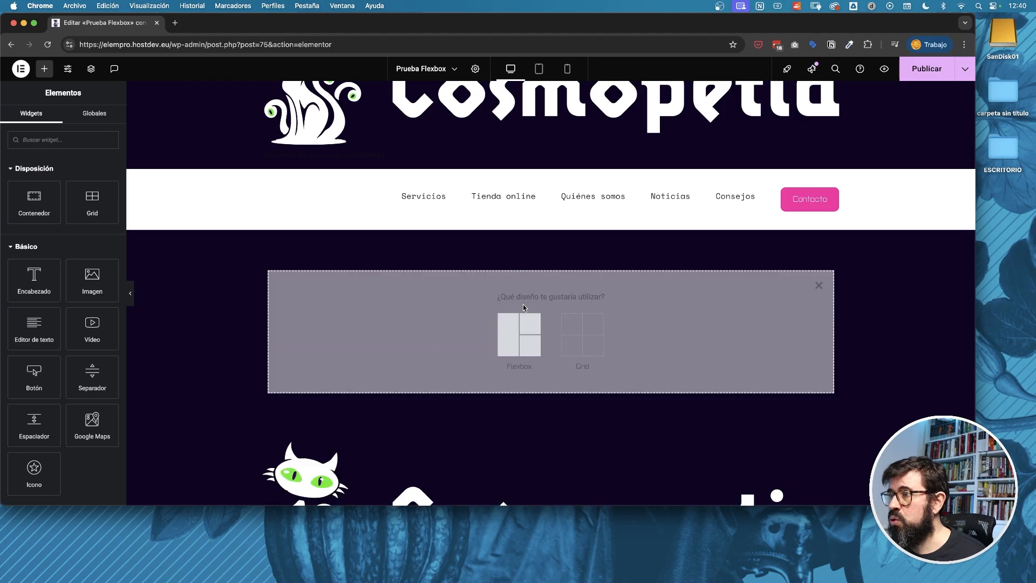
left_click(519, 340)
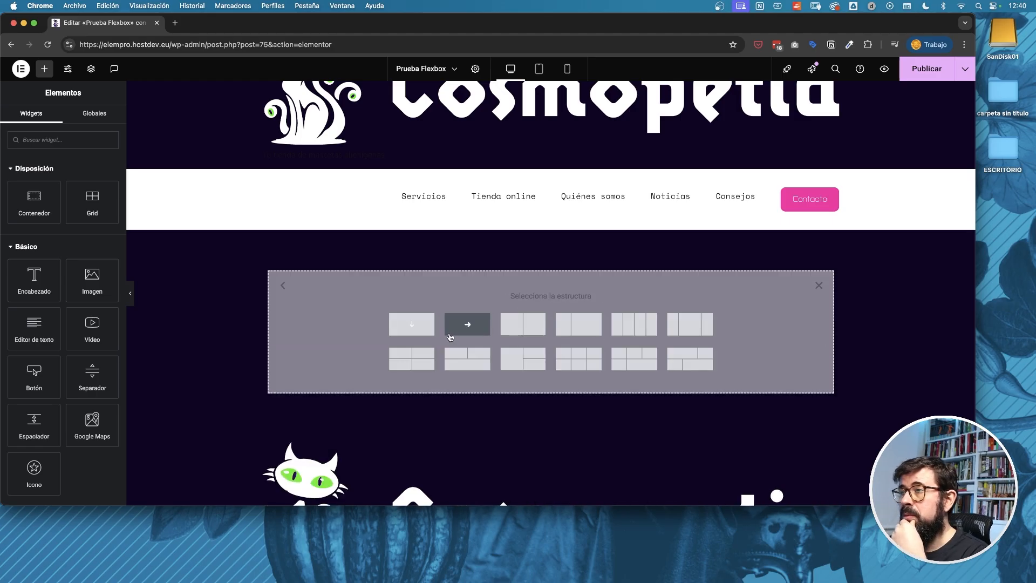
left_click(522, 327)
- Set the new two-column container's minimum height to 60 vh
mouse_move(104, 256)
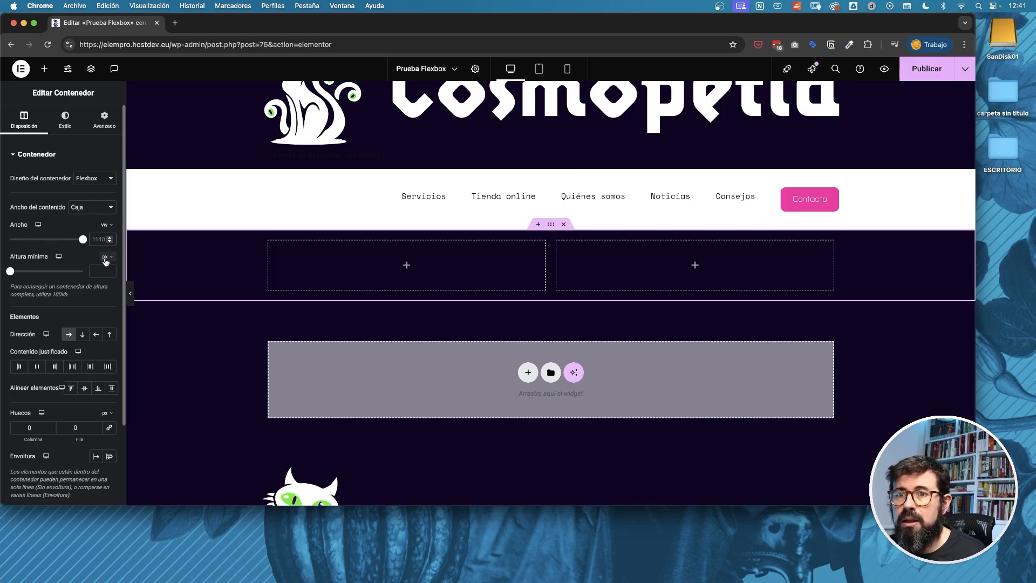
left_click(103, 301)
left_click(97, 270)
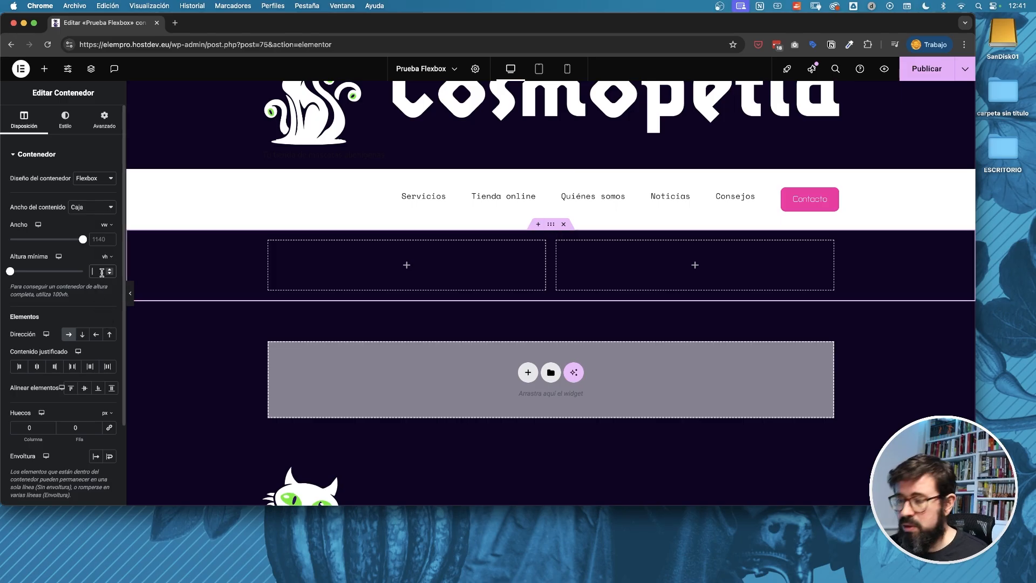
type("60")
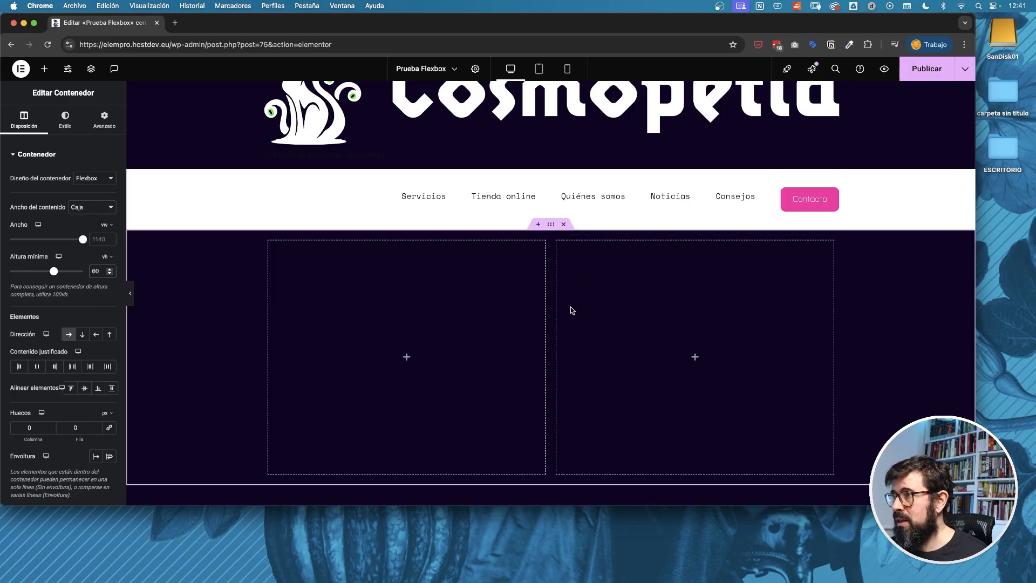
- Give the two-column container a classic background using the futuristic interior image from the media library
scroll(572, 307, "down", 1)
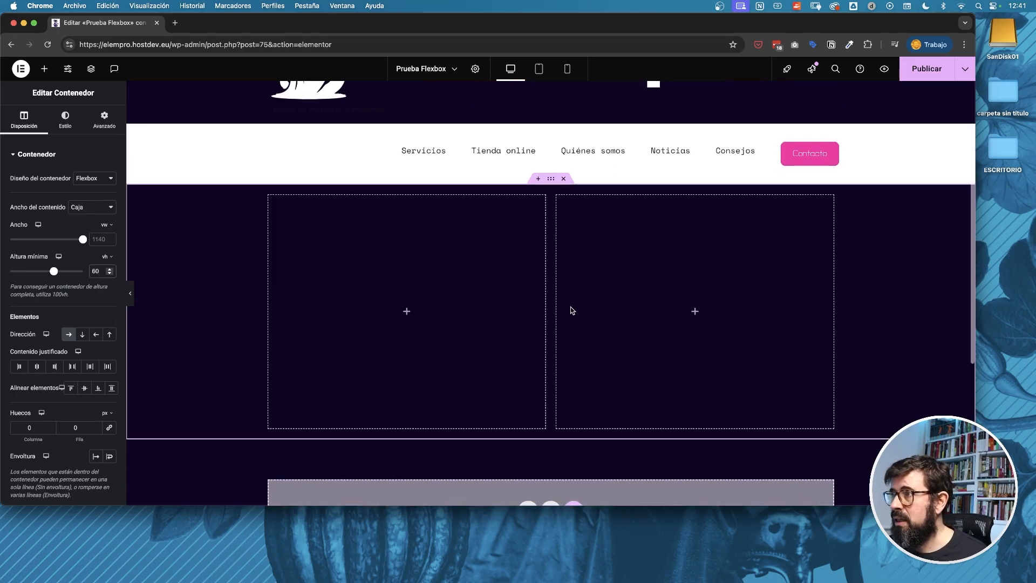
left_click(66, 120)
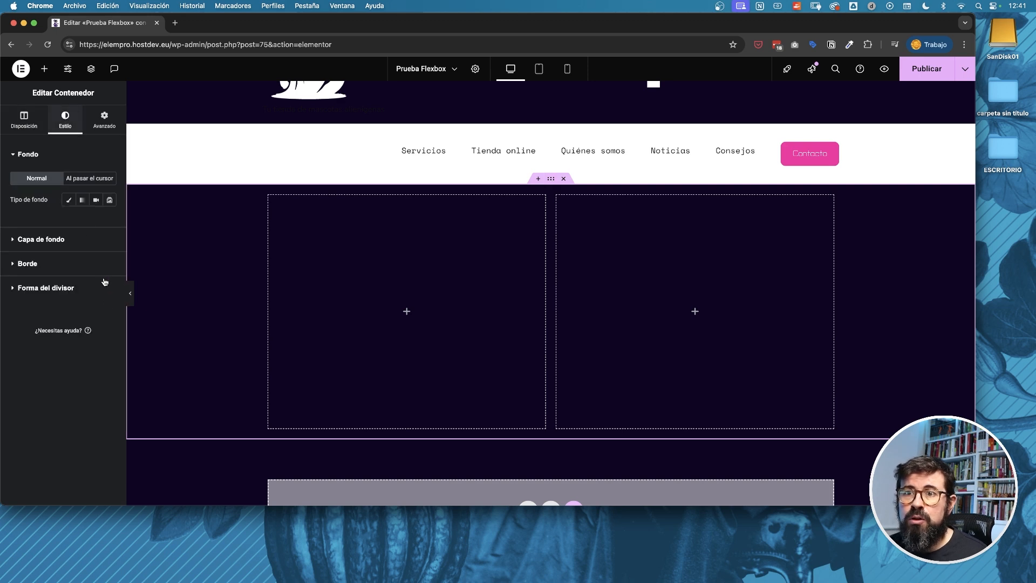
left_click(69, 200)
left_click(63, 270)
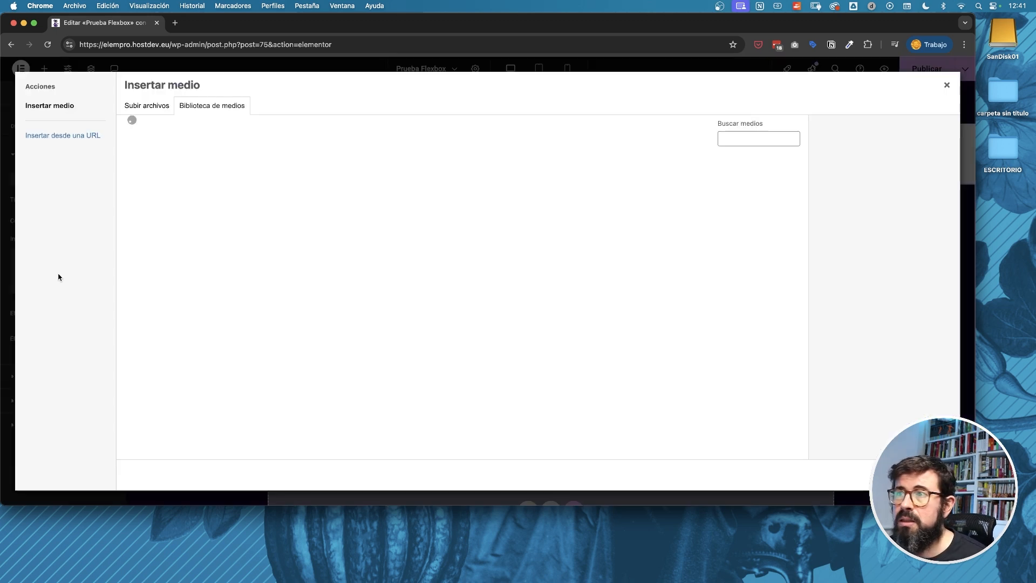
left_click(926, 475)
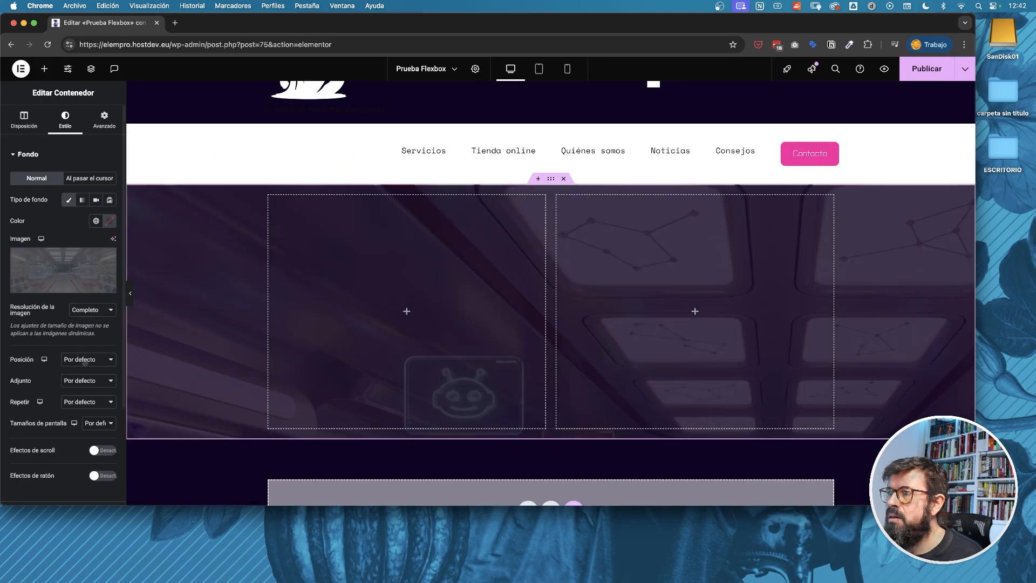
- Position the two-column container's background image at Centro centro and set its display size to Cubrir
left_click(81, 360)
left_click(94, 372)
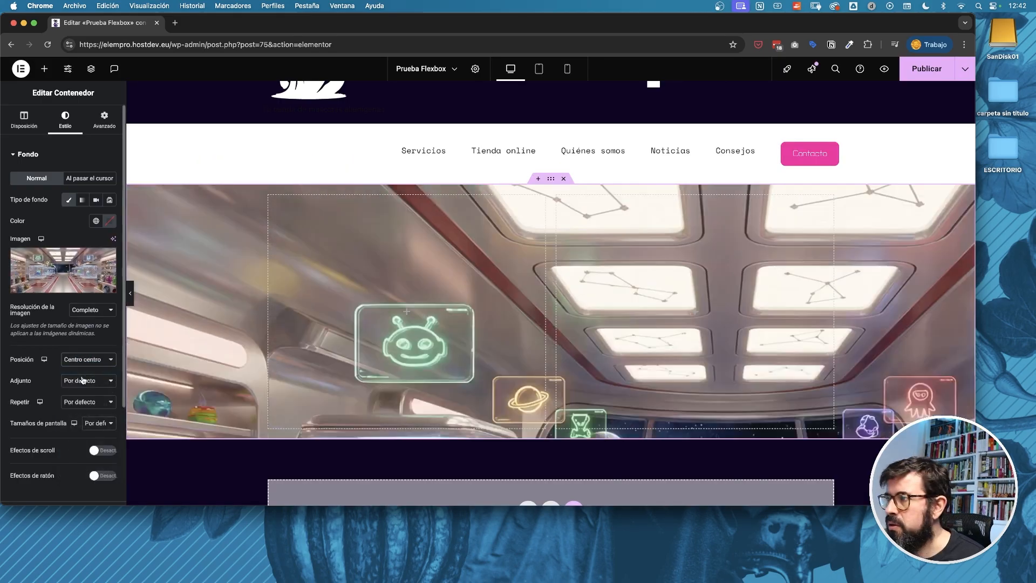
left_click(77, 382)
left_click(97, 423)
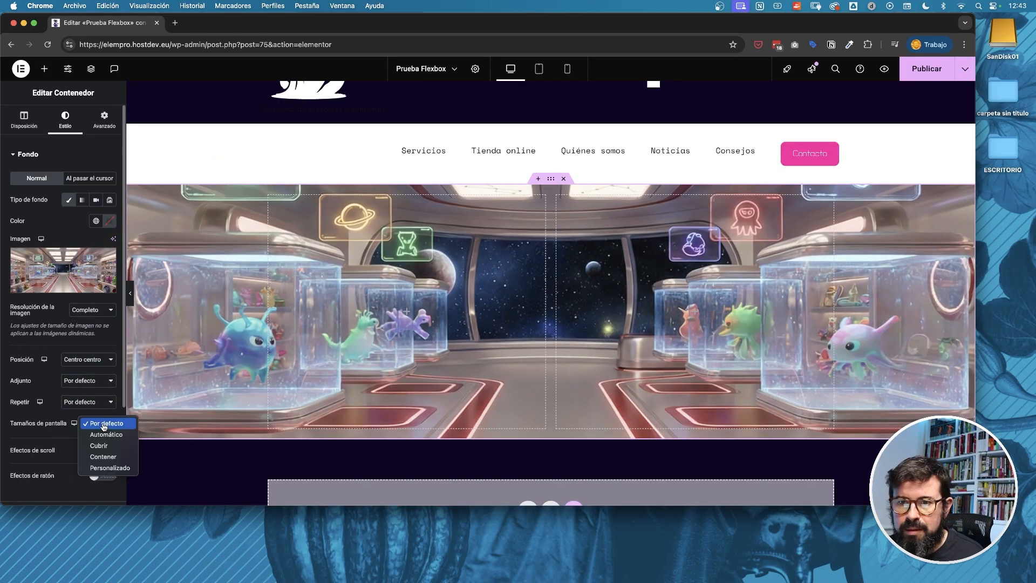
left_click(110, 447)
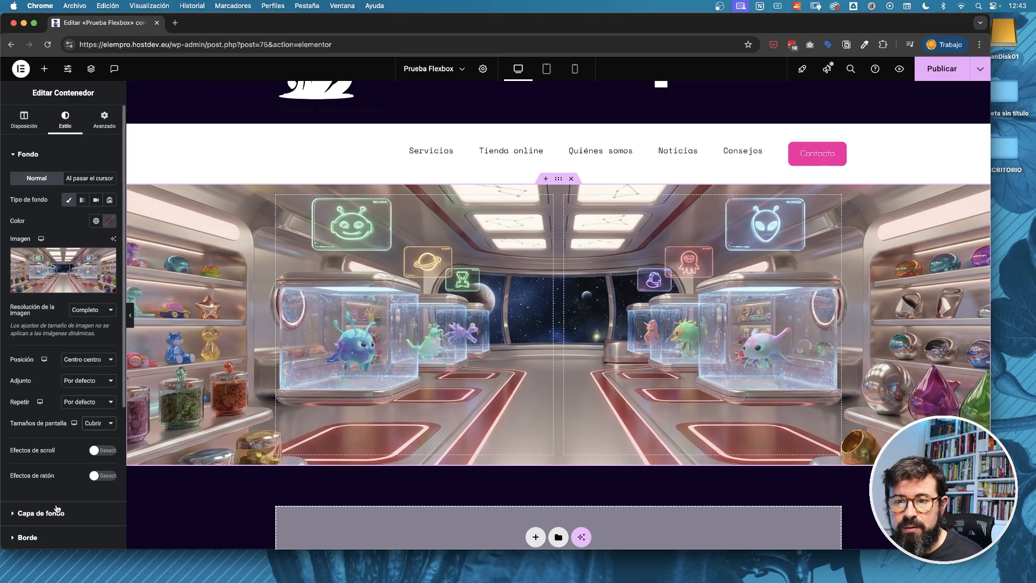
- Add a black background overlay to the two-column container with an opacity of 0.27
left_click(45, 515)
left_click(95, 223)
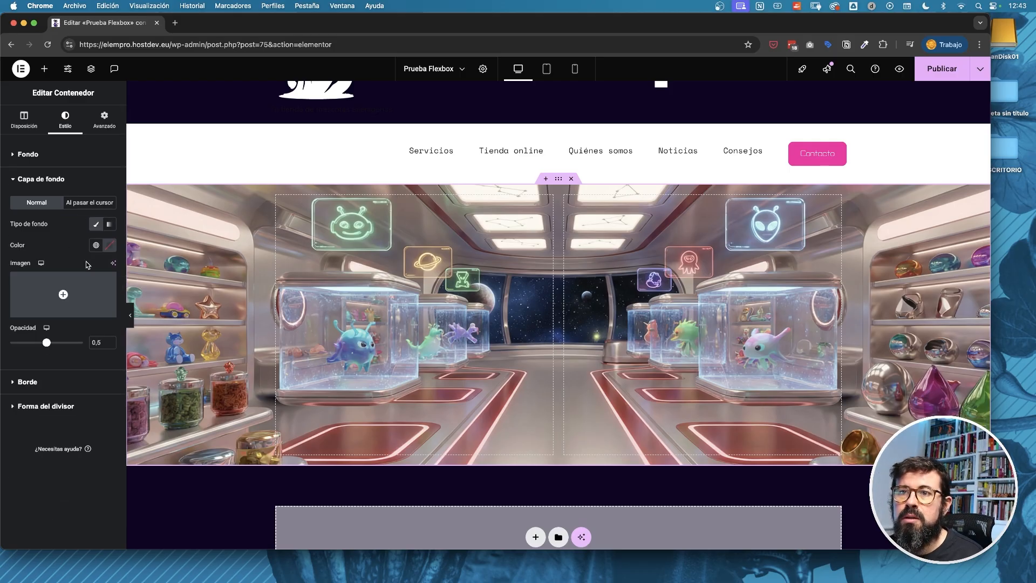
left_click(110, 245)
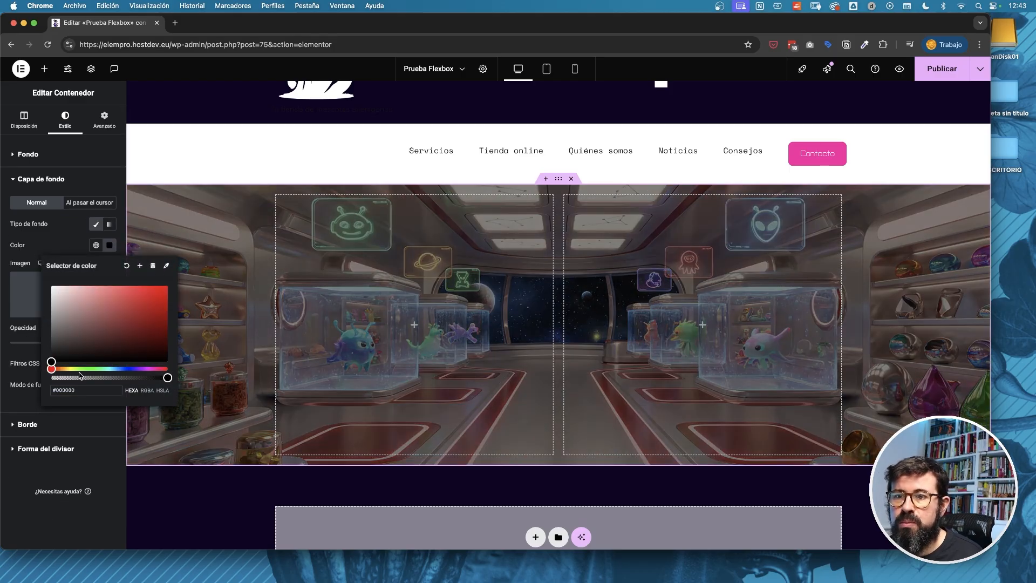
left_click(37, 343)
left_click_drag(37, 343, 30, 343)
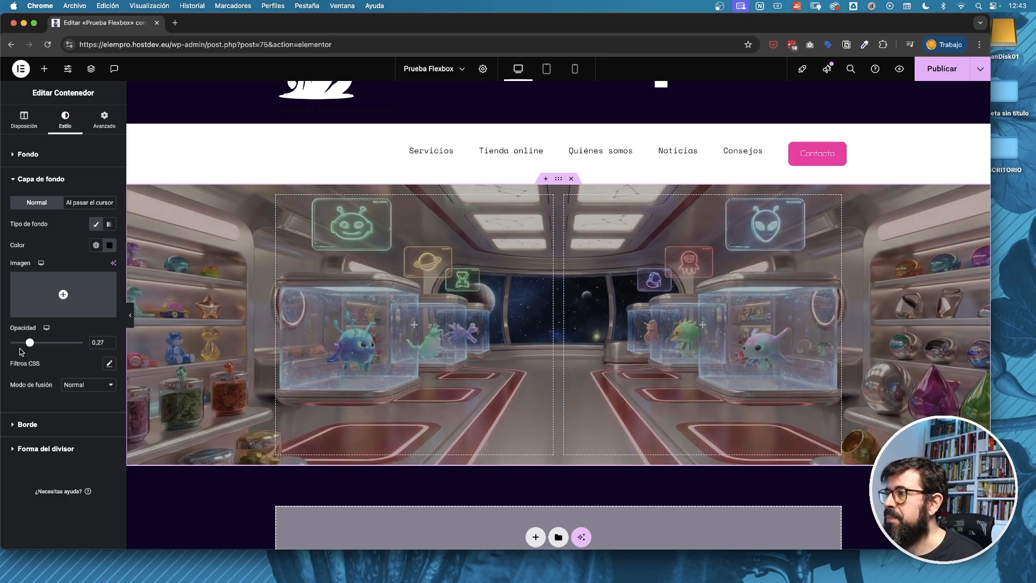
- Add a heading reading "Ofertas en casetas para perros" to the hero's left column
left_click(44, 71)
left_click_drag(34, 278, 435, 334)
type("Ofertas en case")
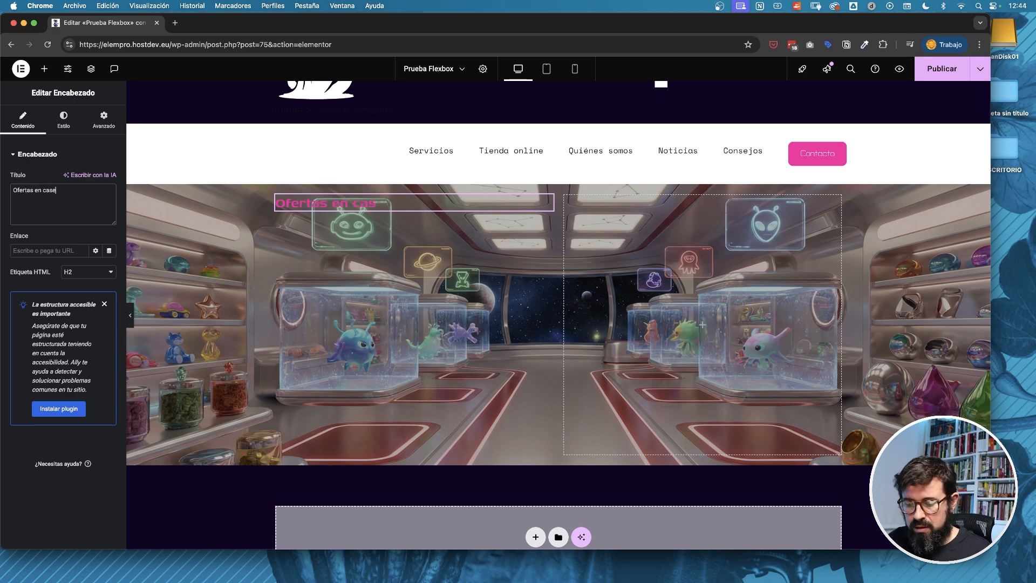
type("tas para perros")
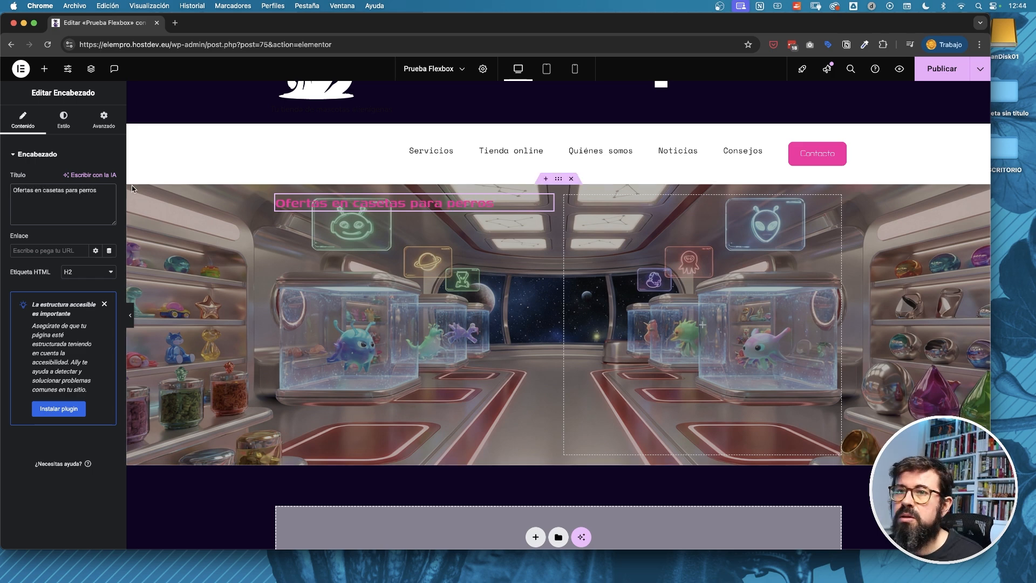
- Make the hero heading white and enlarge its font so it wraps onto two lines
left_click(63, 118)
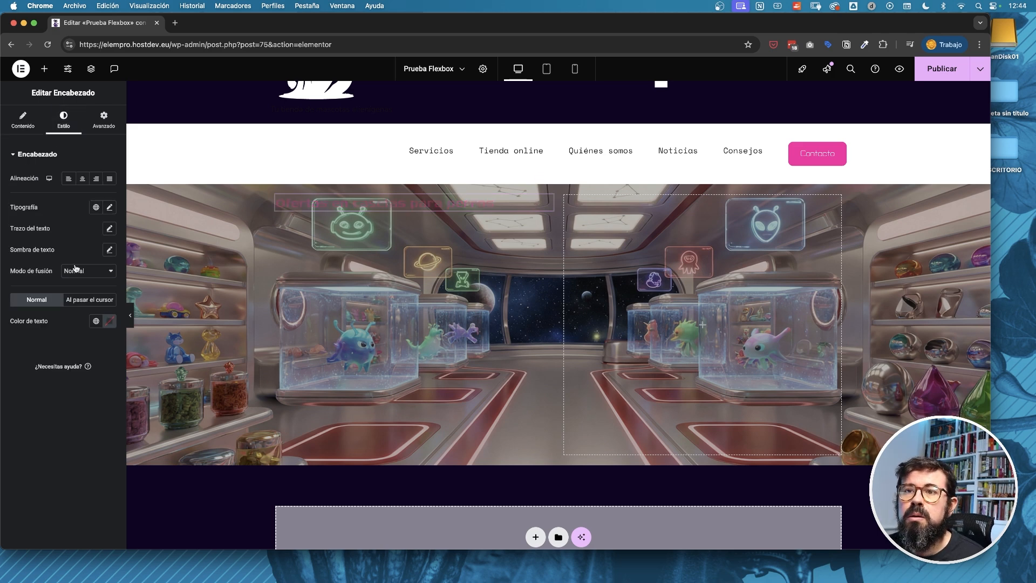
left_click(109, 322)
left_click(49, 363)
left_click(109, 207)
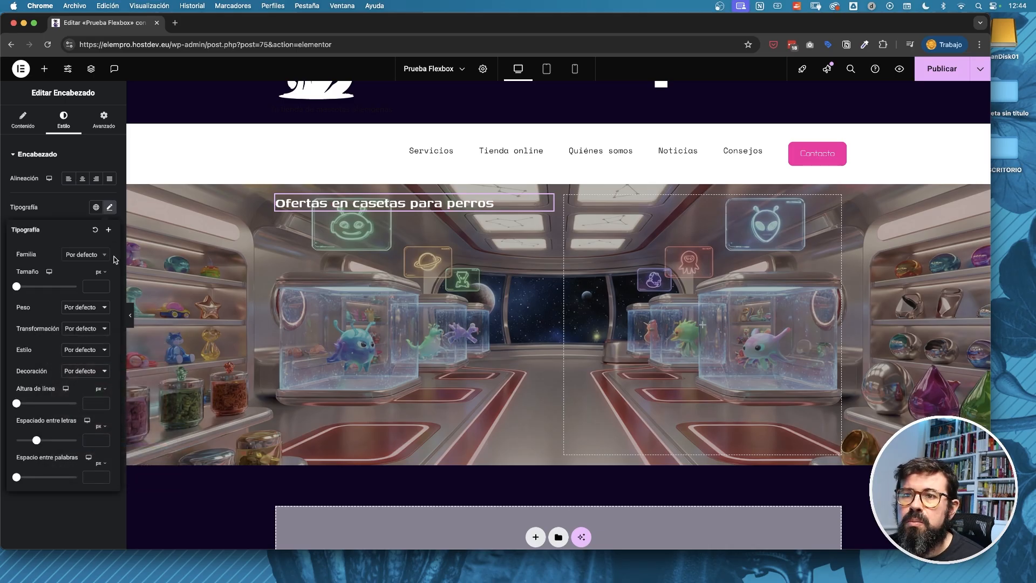
left_click(345, 267)
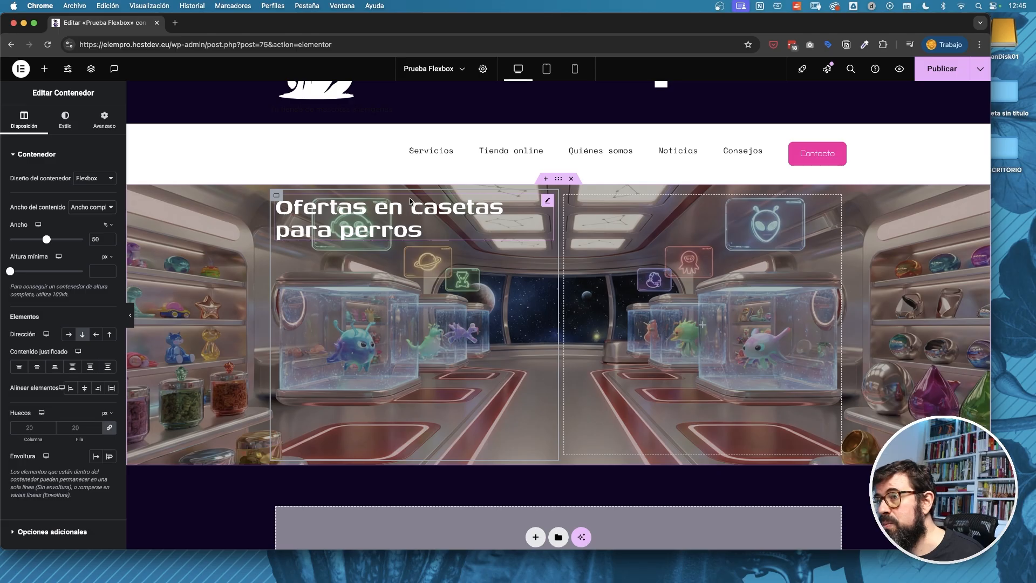
- Check the direction settings of the outer container and its left column, and add a text block below the heading
left_click(559, 179)
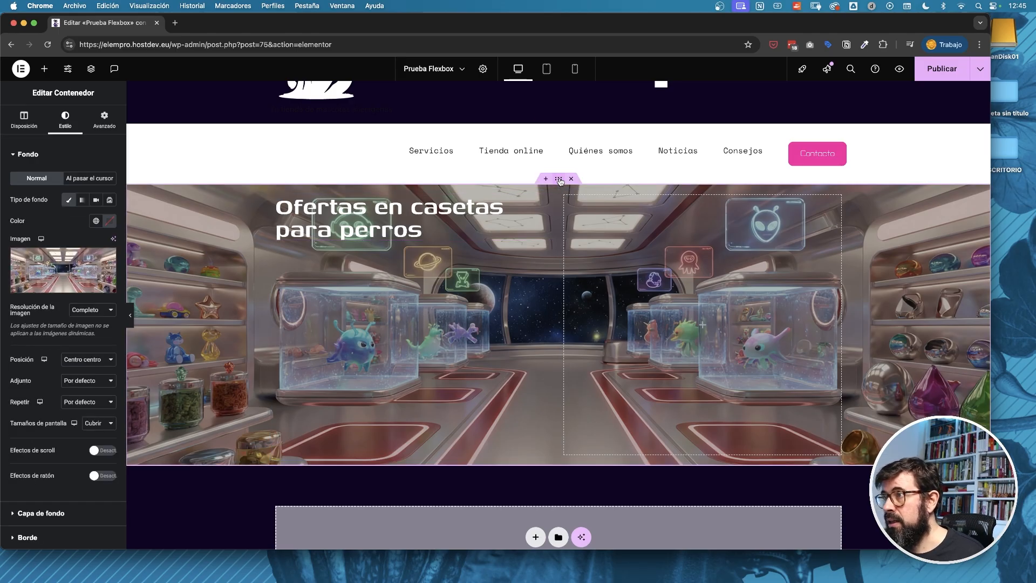
left_click(25, 120)
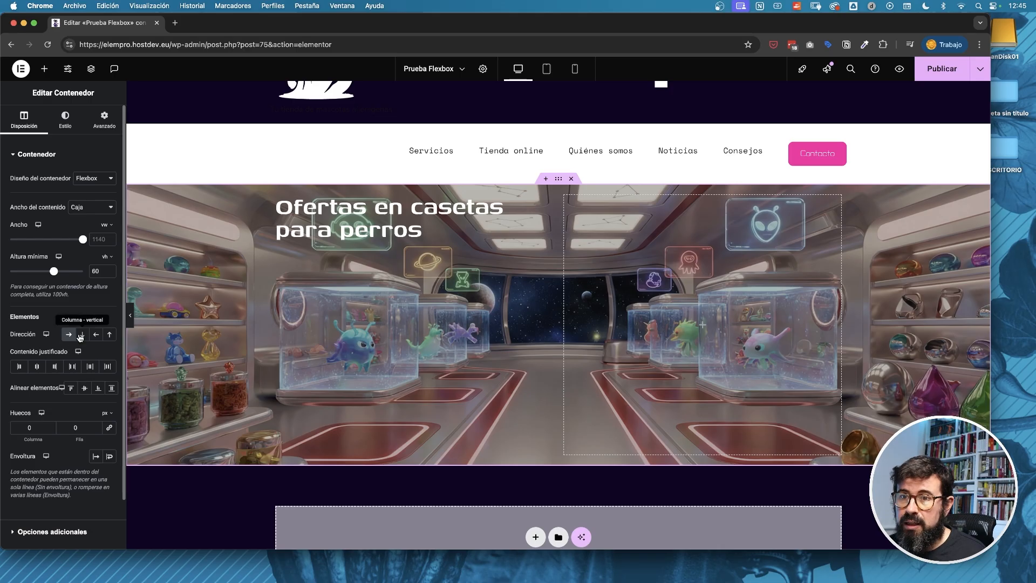
left_click(276, 196)
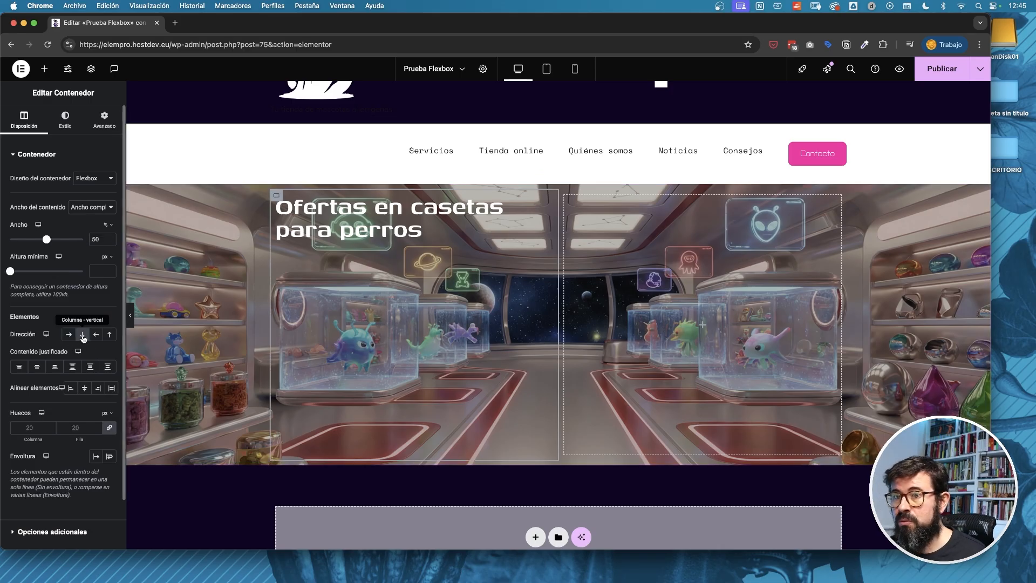
left_click(44, 69)
left_click_drag(33, 330, 387, 246)
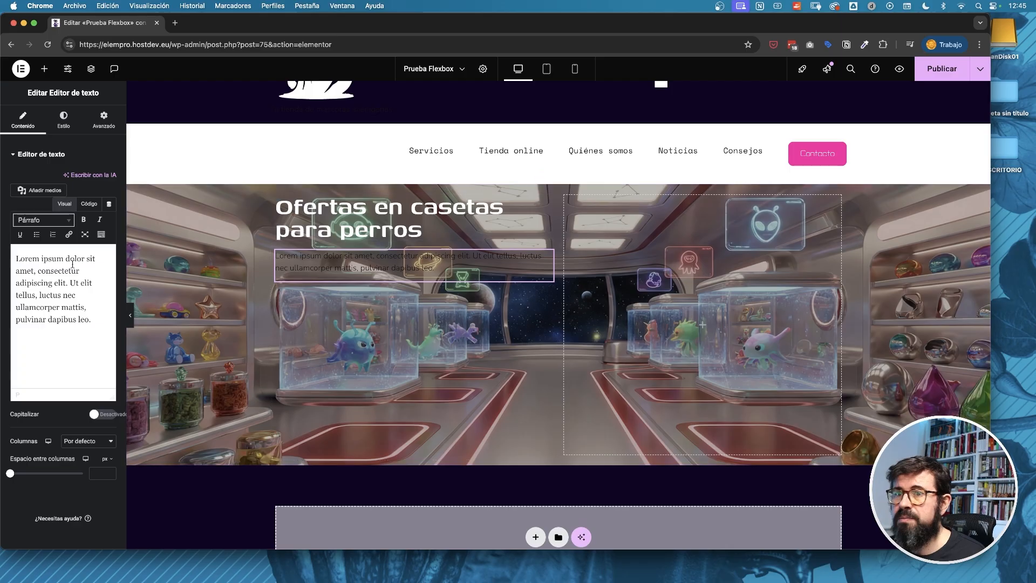
- Colour the hero paragraph white and set its font size to 24 px
left_click(64, 118)
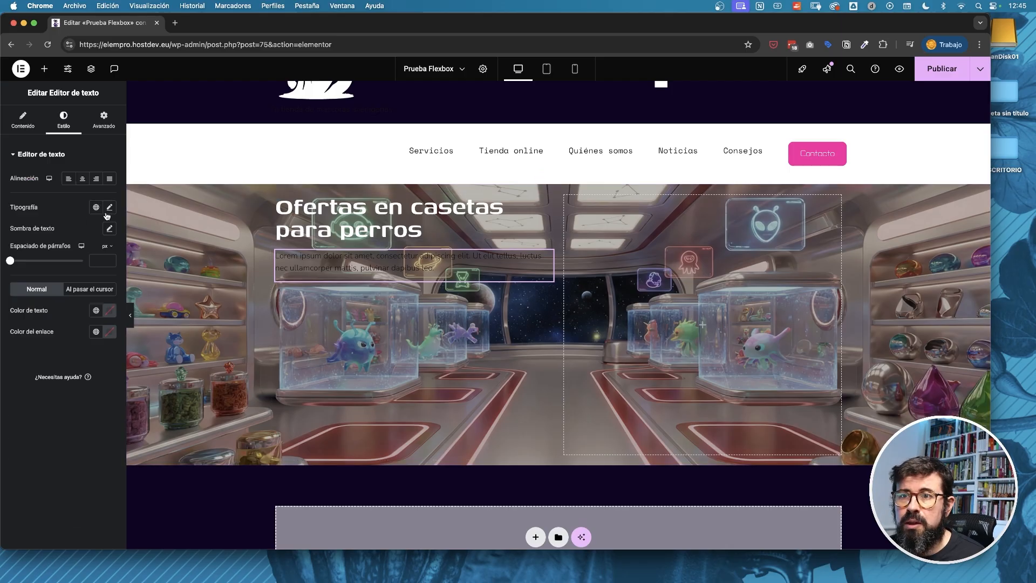
left_click(110, 311)
left_click(56, 351)
left_click(110, 207)
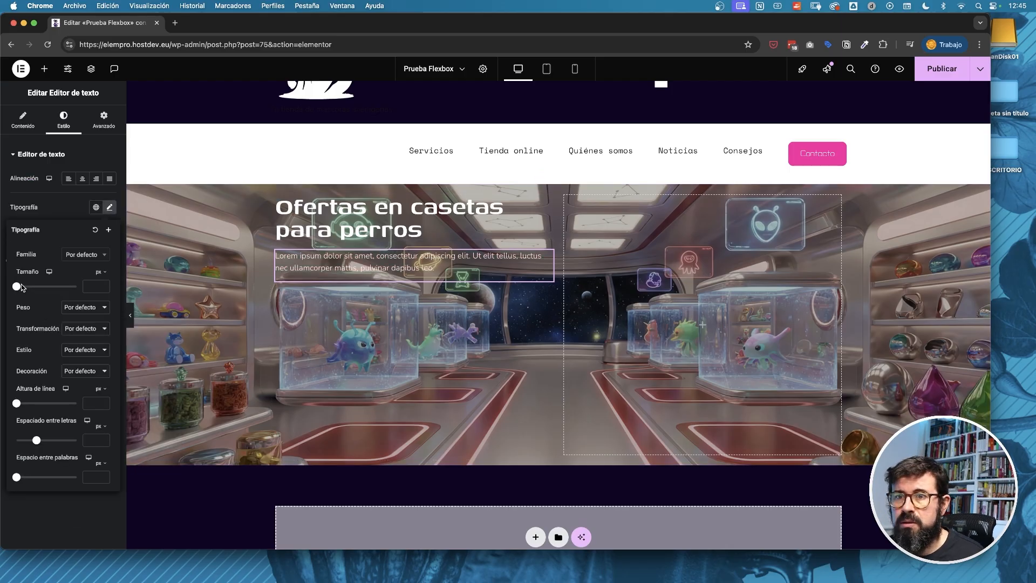
left_click_drag(21, 285, 23, 287)
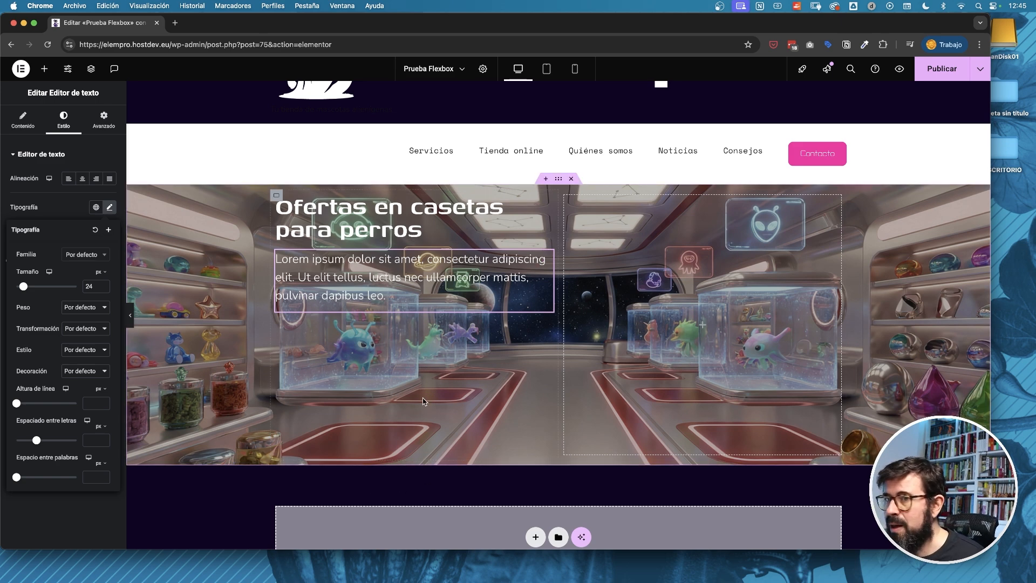
- Add a "COMPRAR AHORA" button below the paragraph and centre the left column's content vertically
left_click(44, 69)
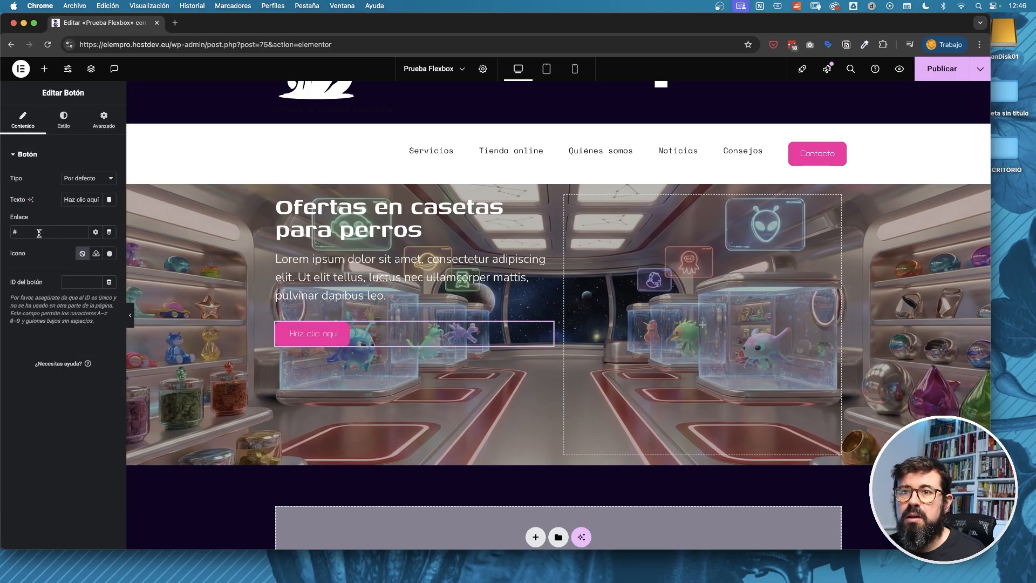
key("super+a")
type("COMPRAR")
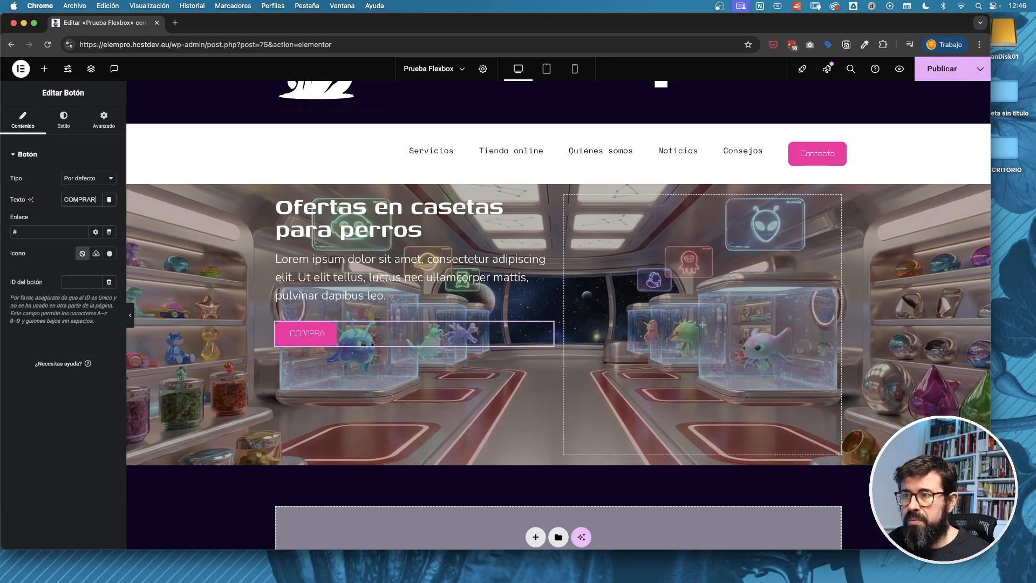
type(" AHORA")
left_click(542, 319)
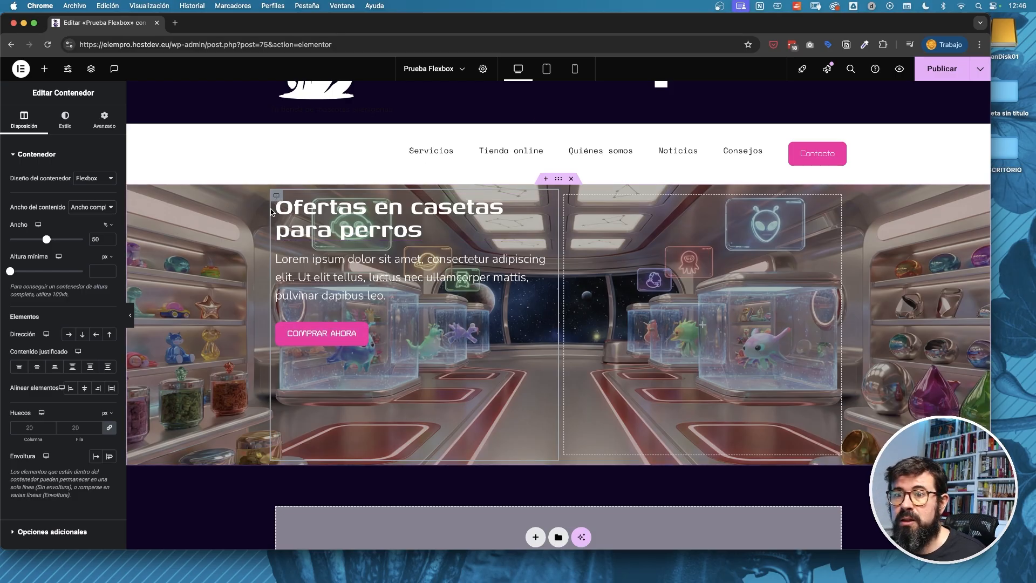
left_click(39, 369)
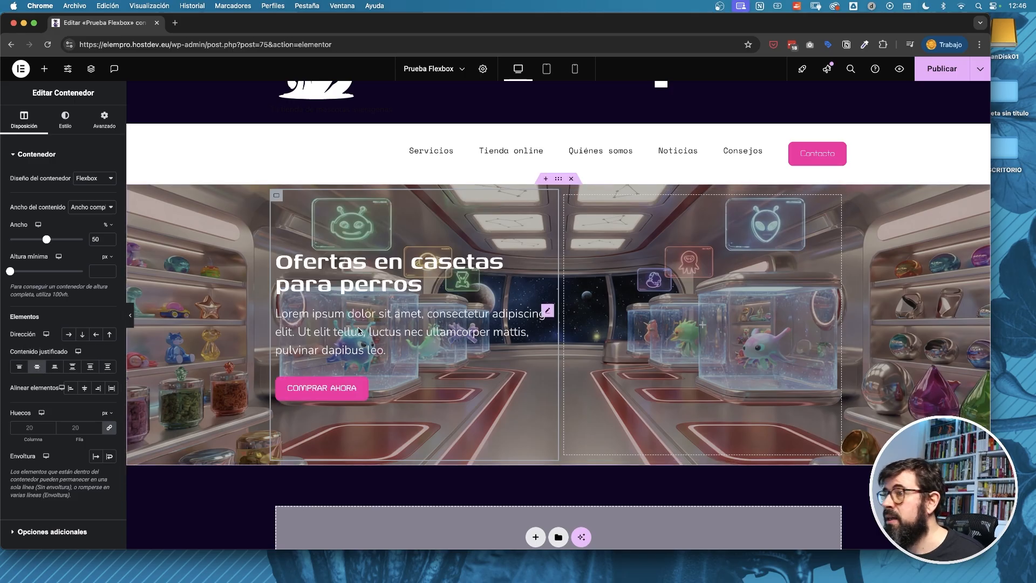
- Add the futuristic dog kennel image to the hero's right column and give it a custom width of 70%
left_click(46, 71)
left_click_drag(89, 213, 783, 396)
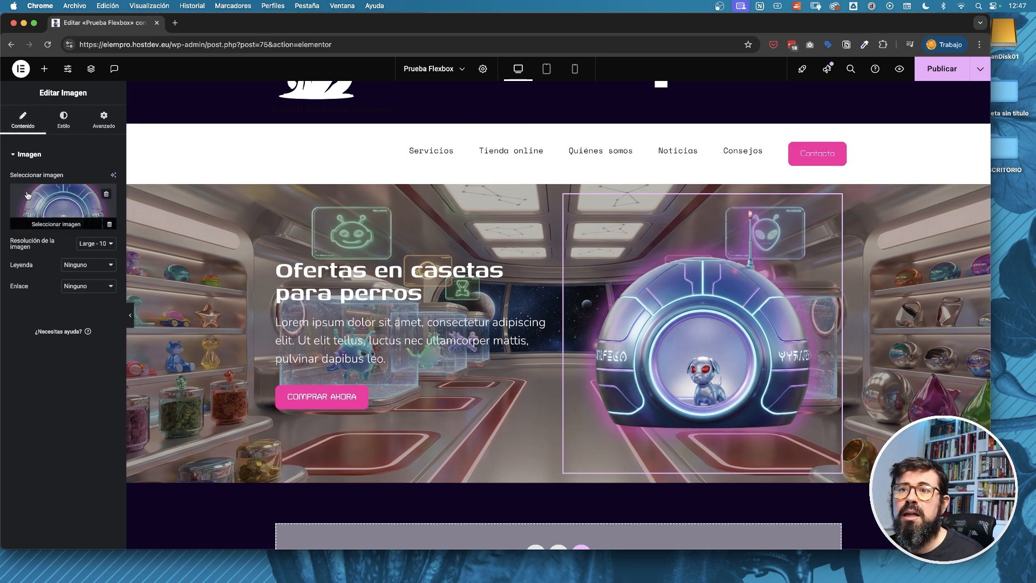
left_click(104, 119)
left_click(89, 257)
left_click(108, 290)
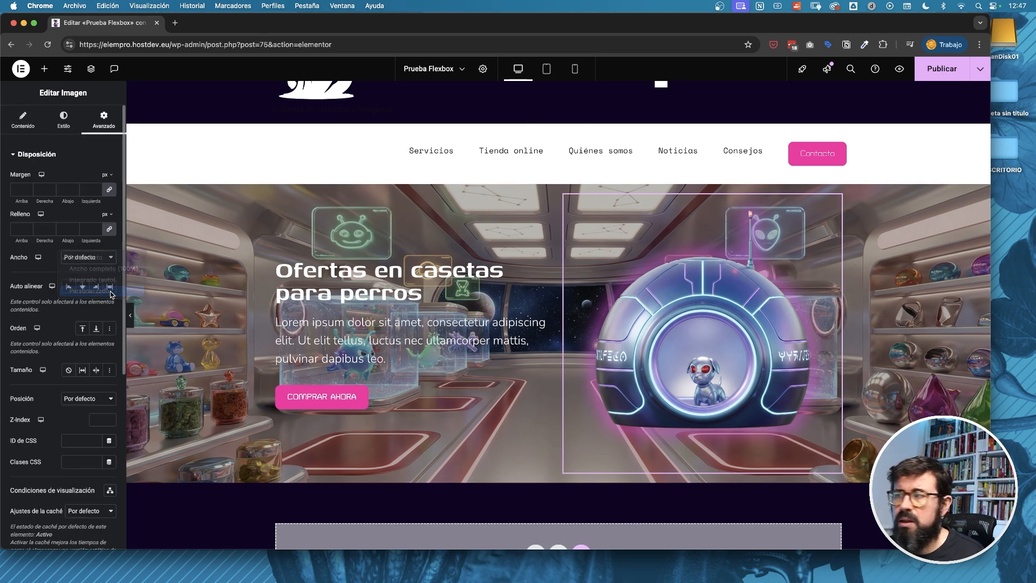
left_click(97, 290)
type("70")
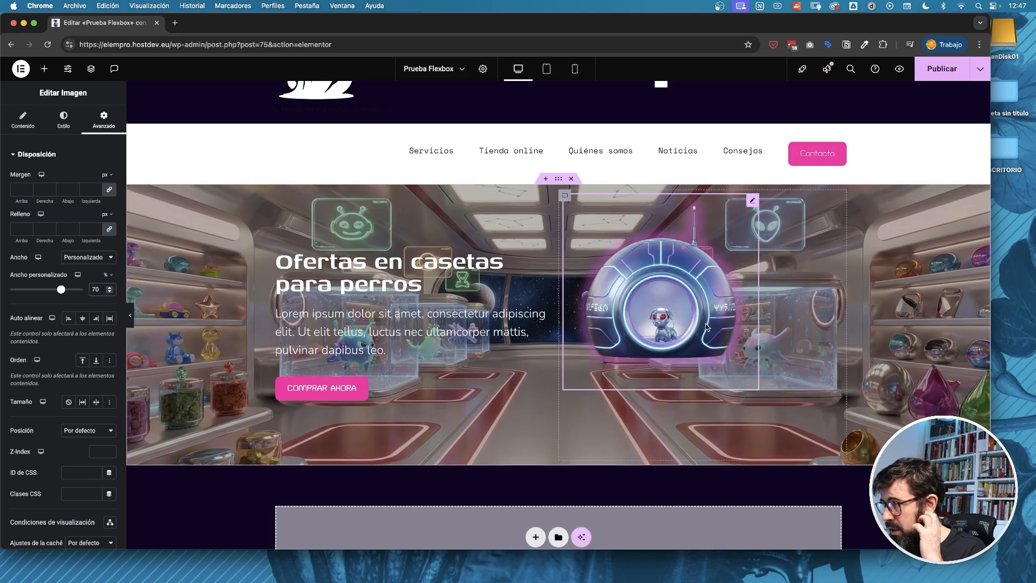
- Centre the kennel image vertically and horizontally within the right column
left_click(567, 196)
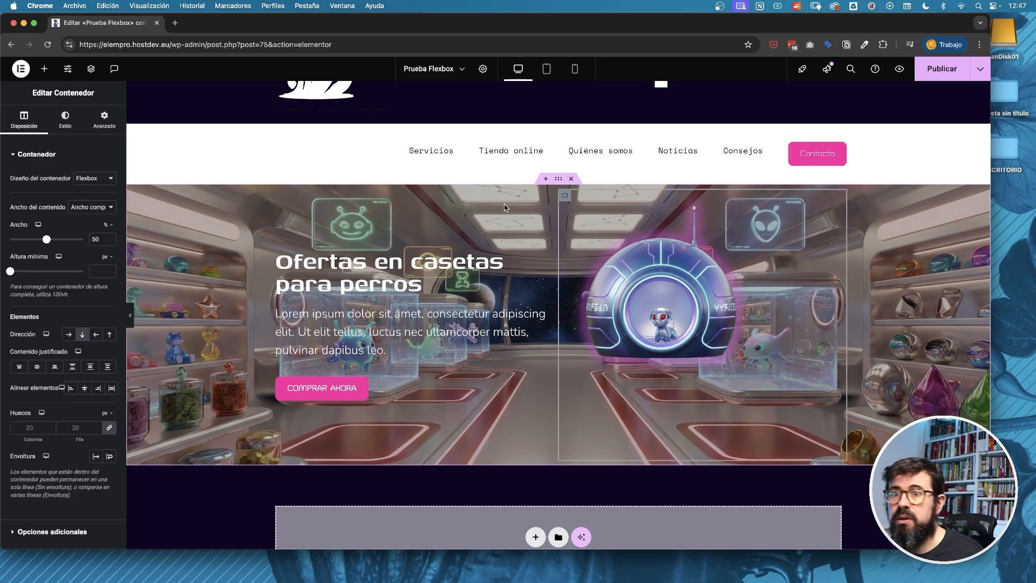
left_click(36, 367)
left_click(84, 388)
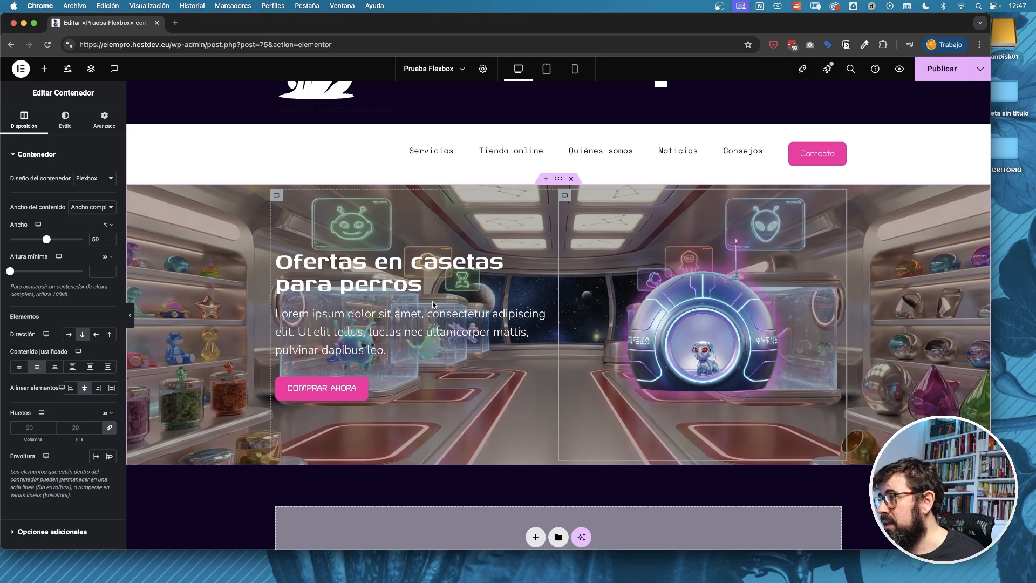
- Review the hero in mobile view and set the image column's order to first so it precedes the text column
left_click(575, 69)
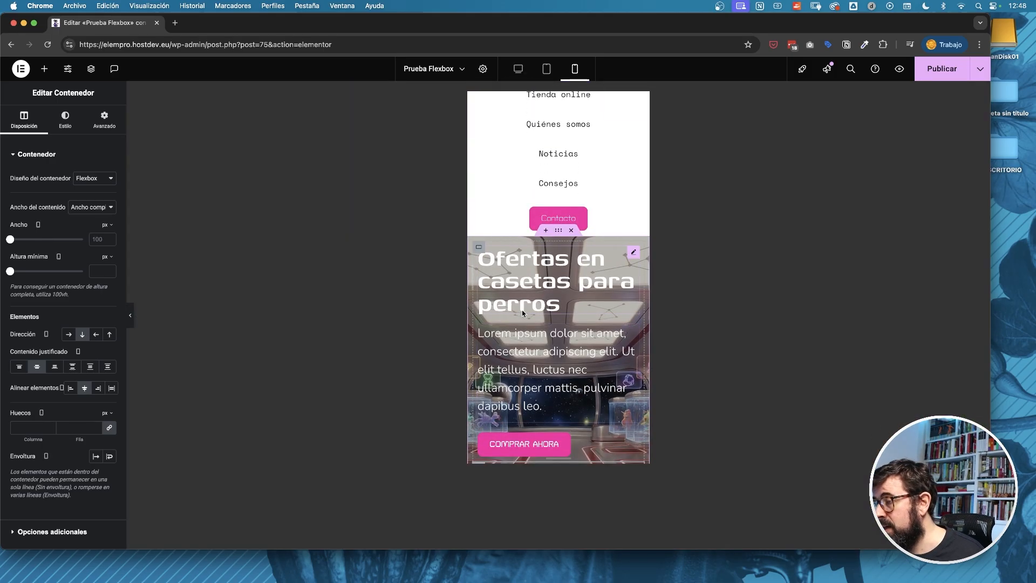
scroll(518, 324, "down", 3)
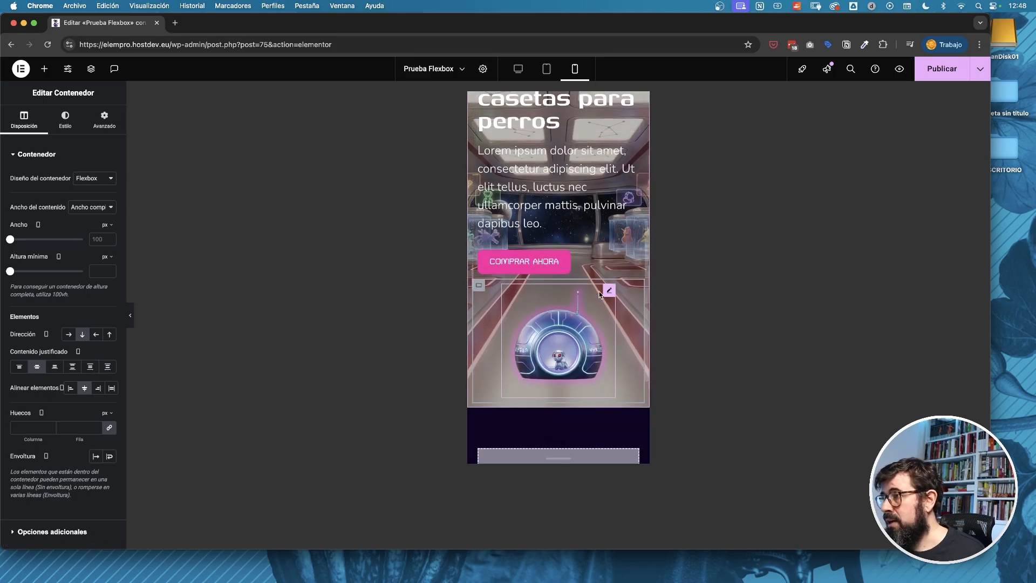
scroll(566, 346, "up", 3)
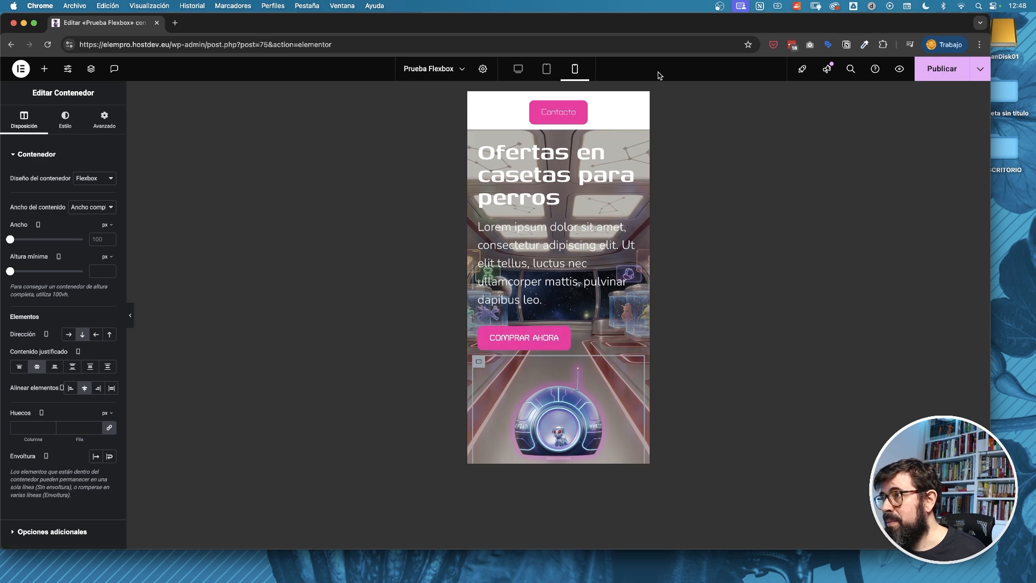
scroll(558, 156, "up", 2)
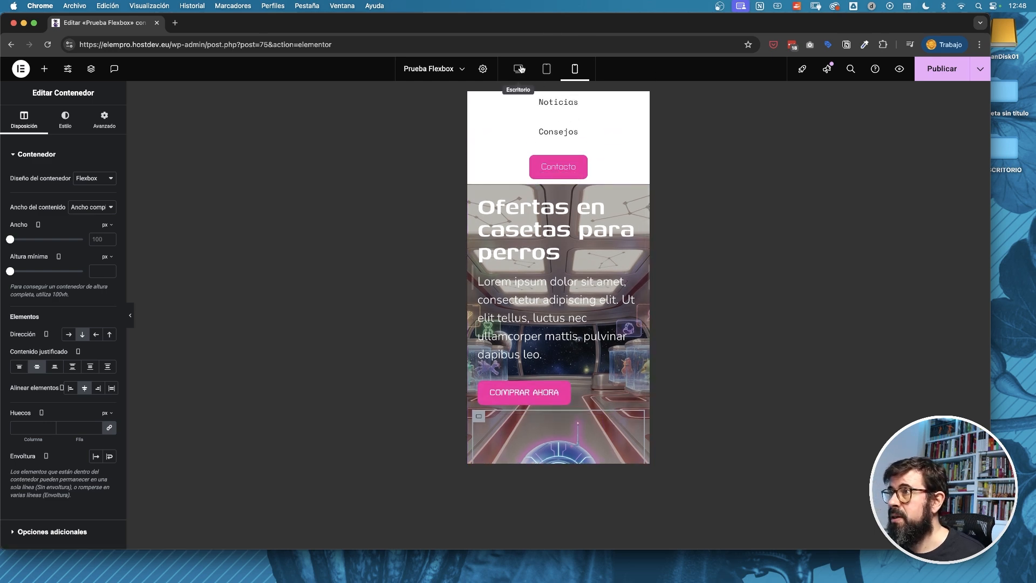
scroll(485, 292, "down", 5)
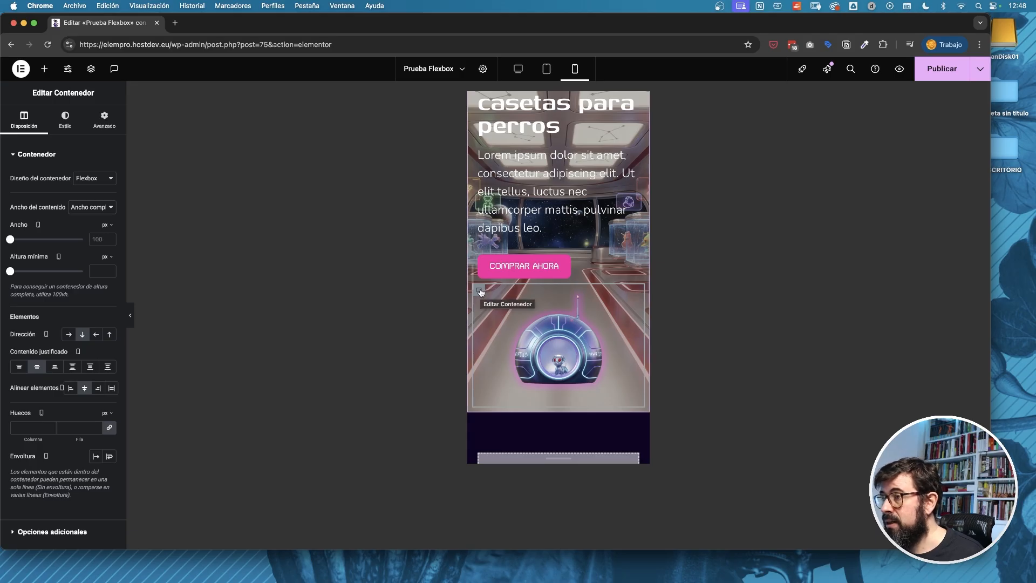
left_click(105, 123)
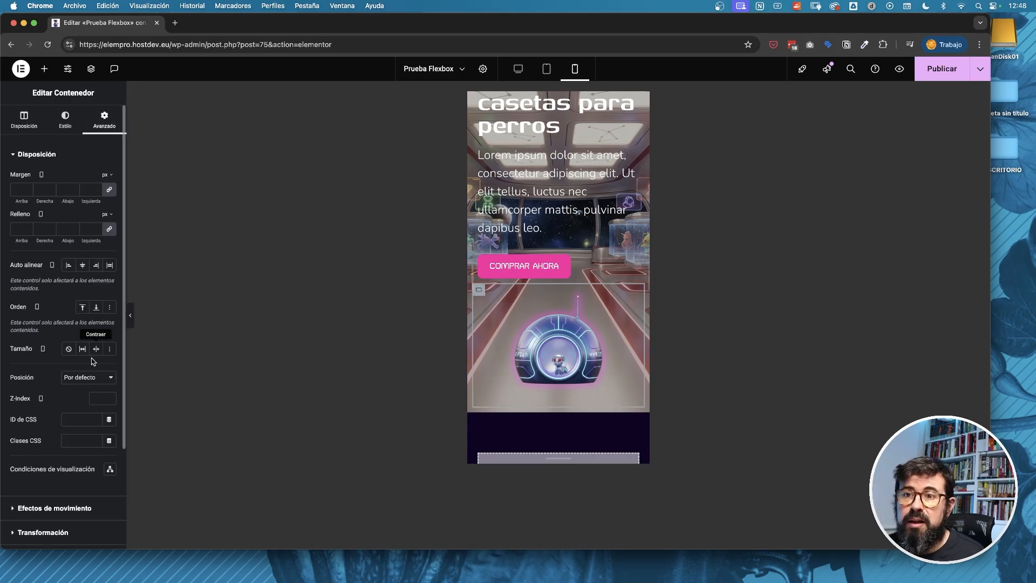
left_click(84, 309)
scroll(503, 327, "up", 3)
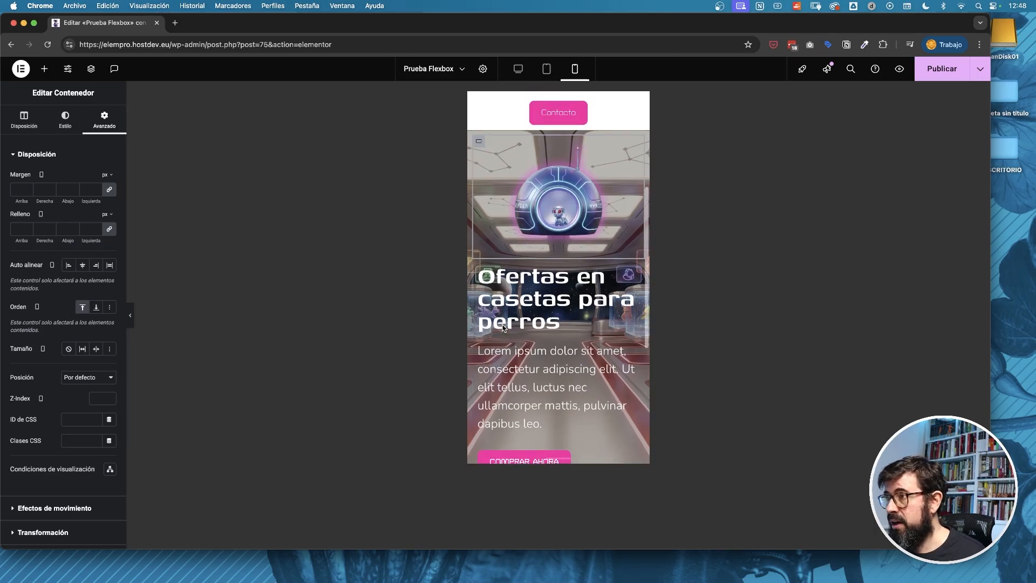
scroll(605, 348, "down", 3)
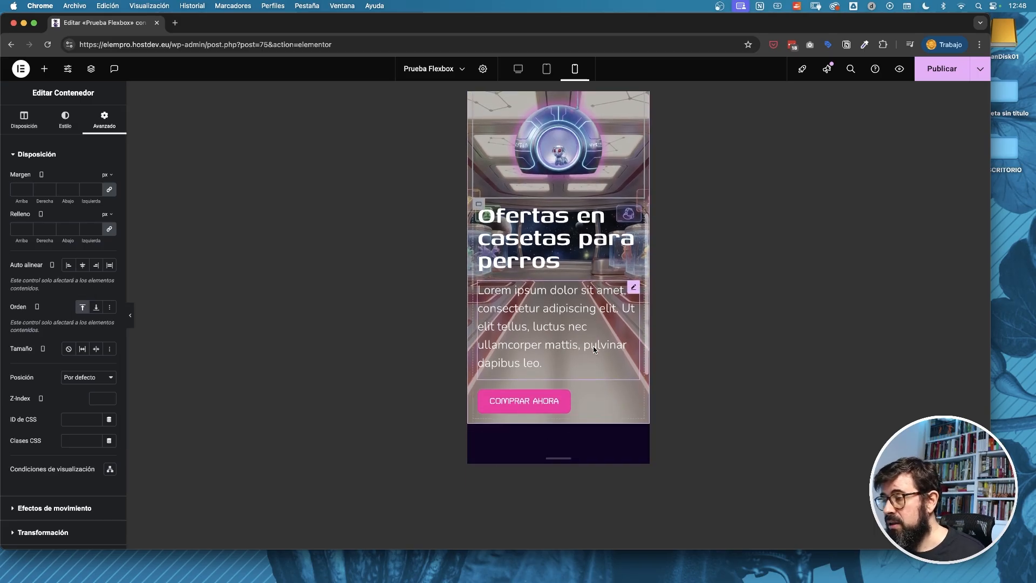
- Compare the hero in desktop and mobile views and centre the text column's items horizontally for mobile
left_click(519, 69)
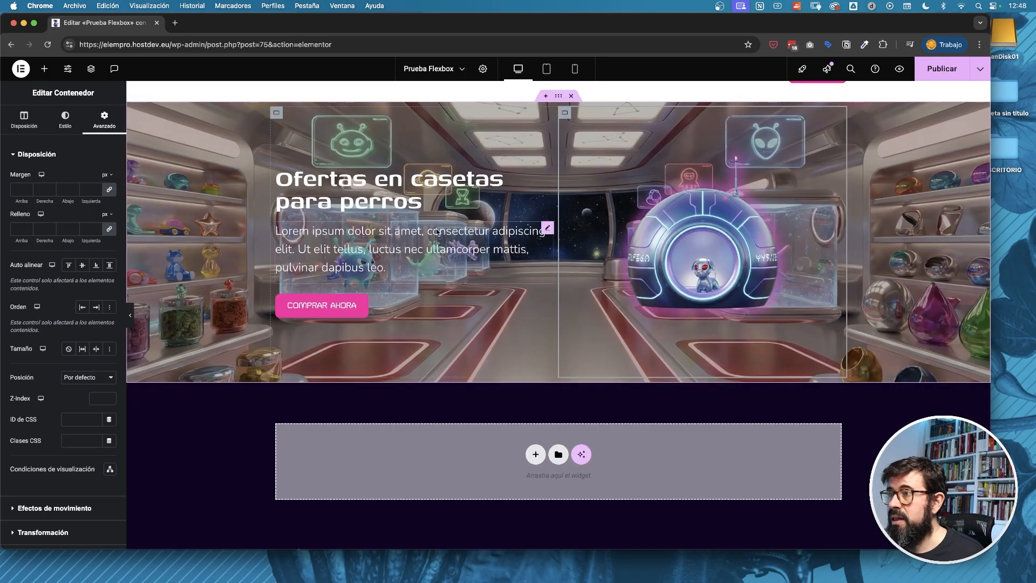
left_click(575, 69)
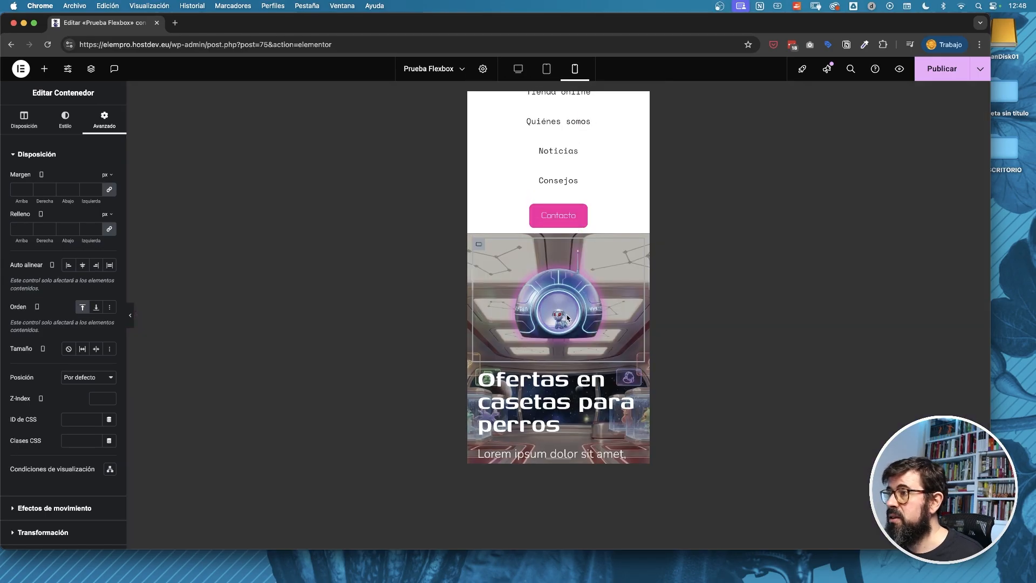
scroll(567, 318, "down", 3)
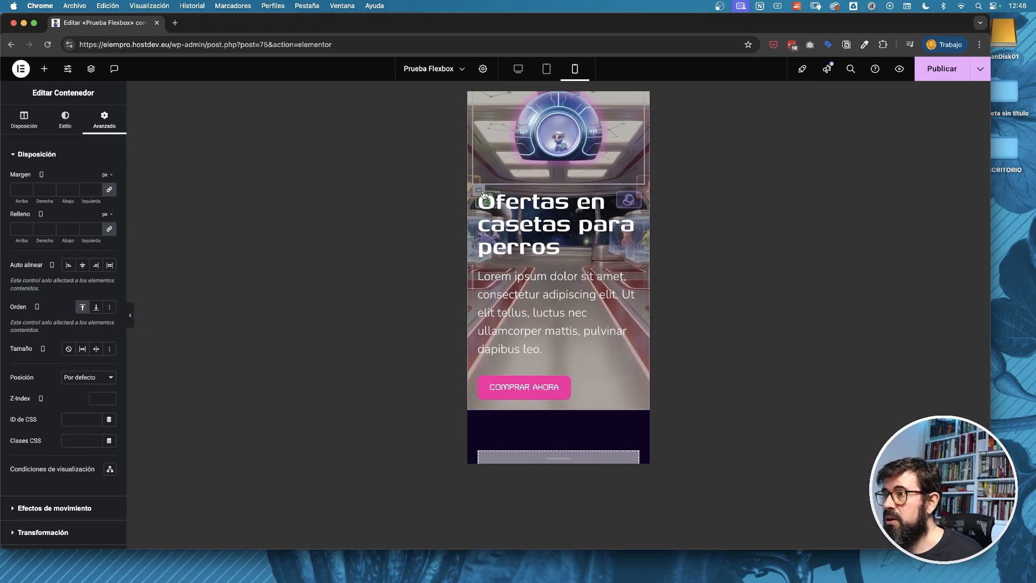
left_click(480, 191)
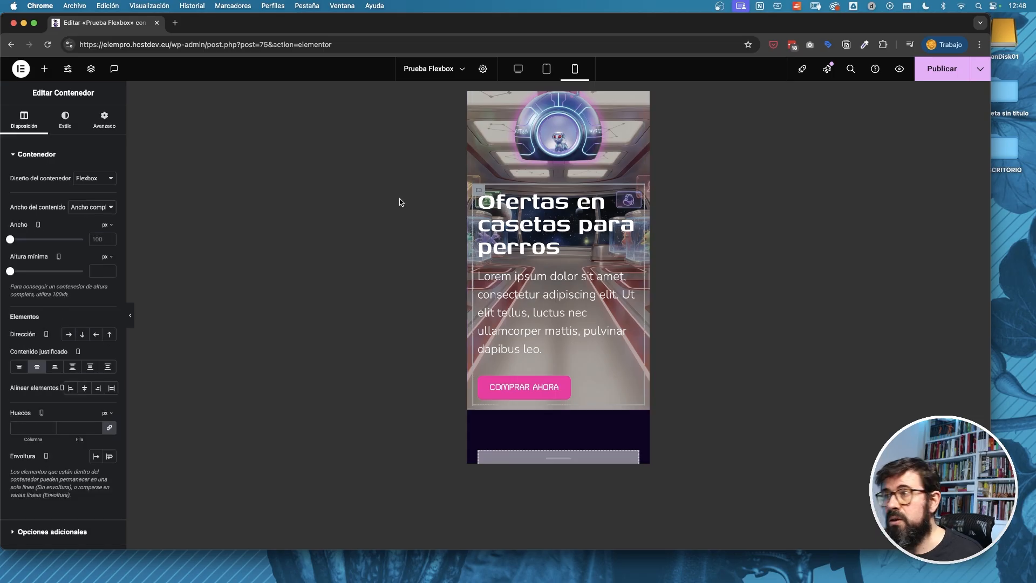
left_click(84, 388)
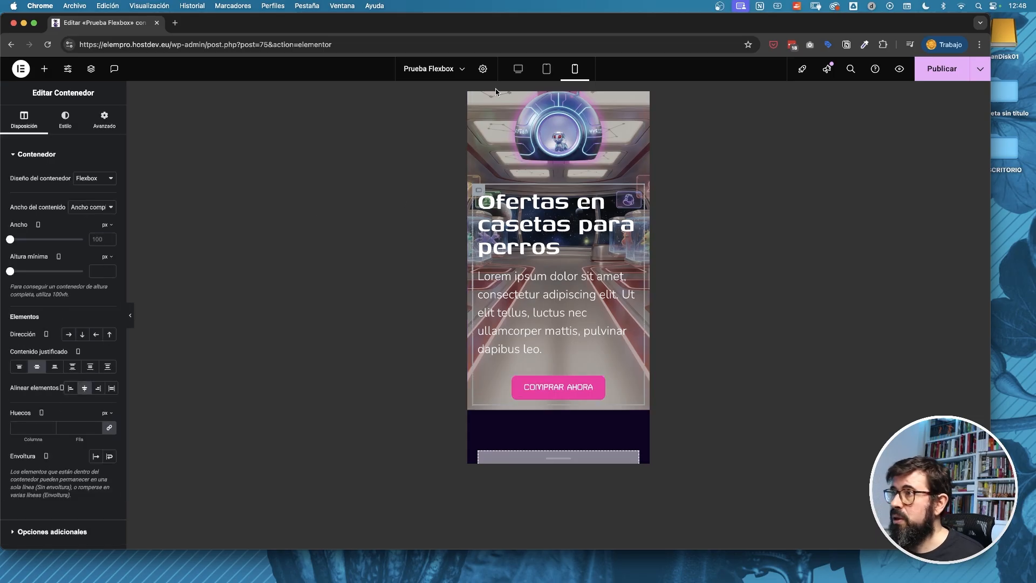
left_click(518, 69)
scroll(764, 254, "up", 5)
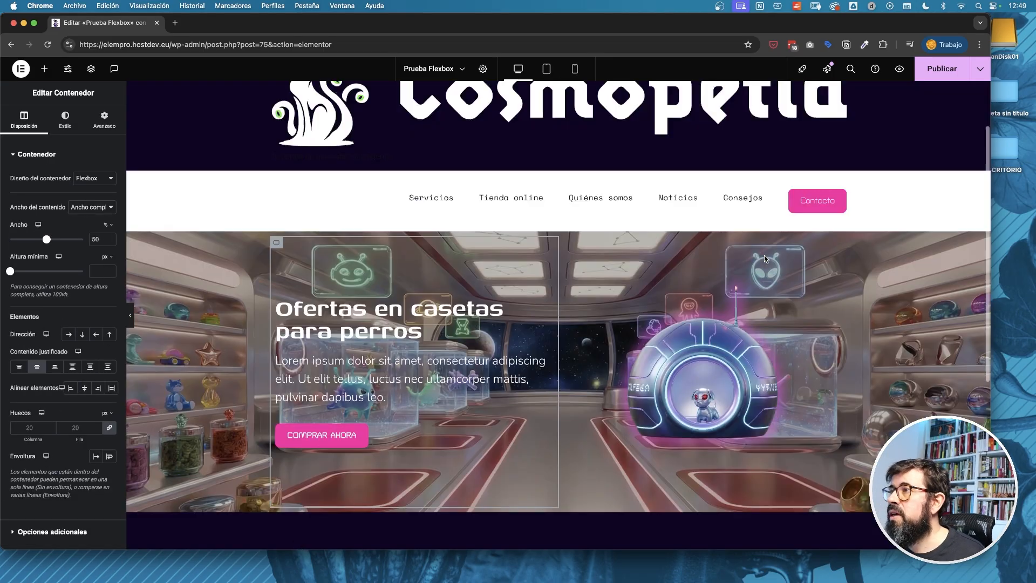
- Add a row-direction container below the hero, give it a white background and justify its content to the start
scroll(765, 259, "down", 5)
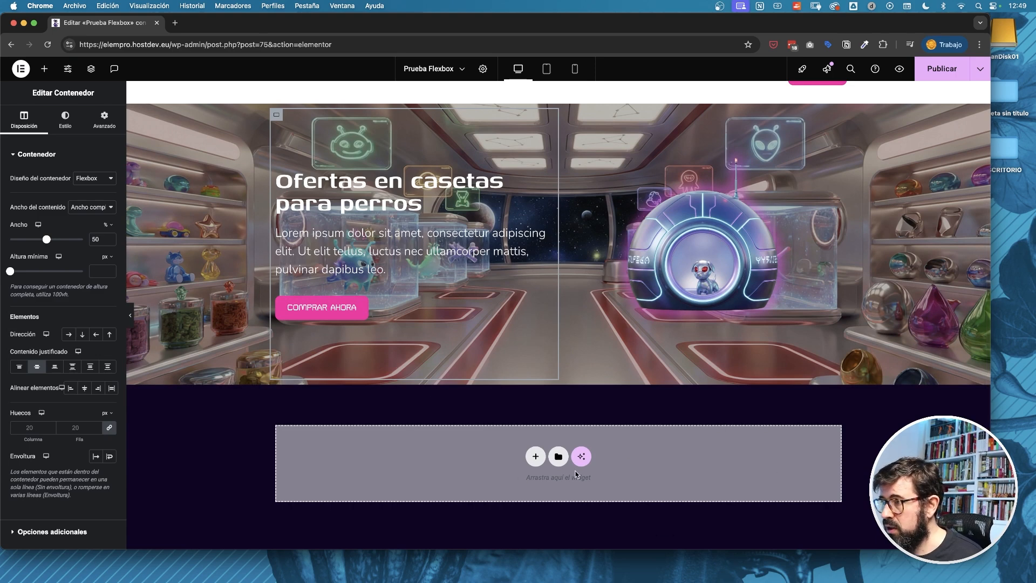
left_click(536, 457)
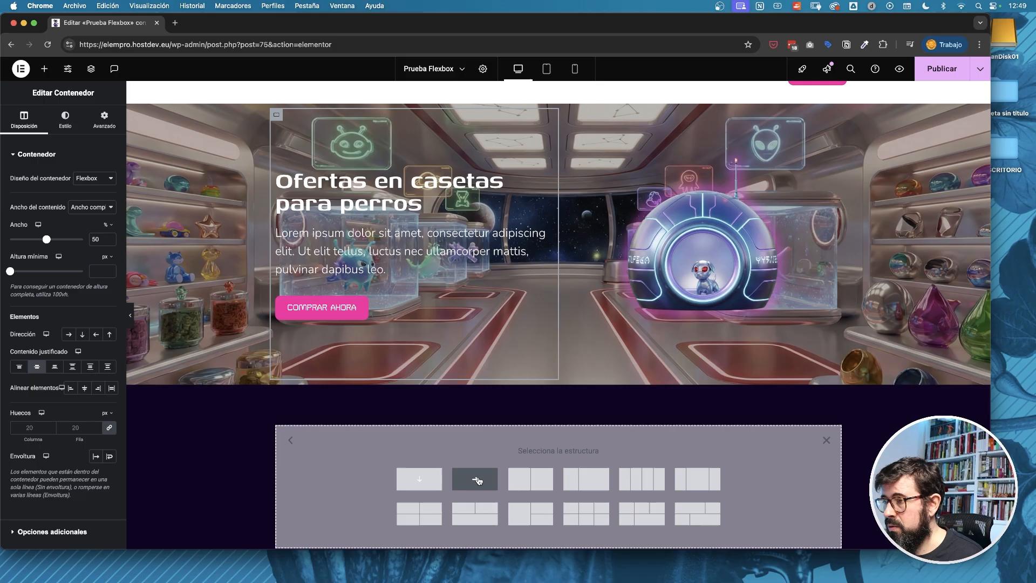
left_click(477, 480)
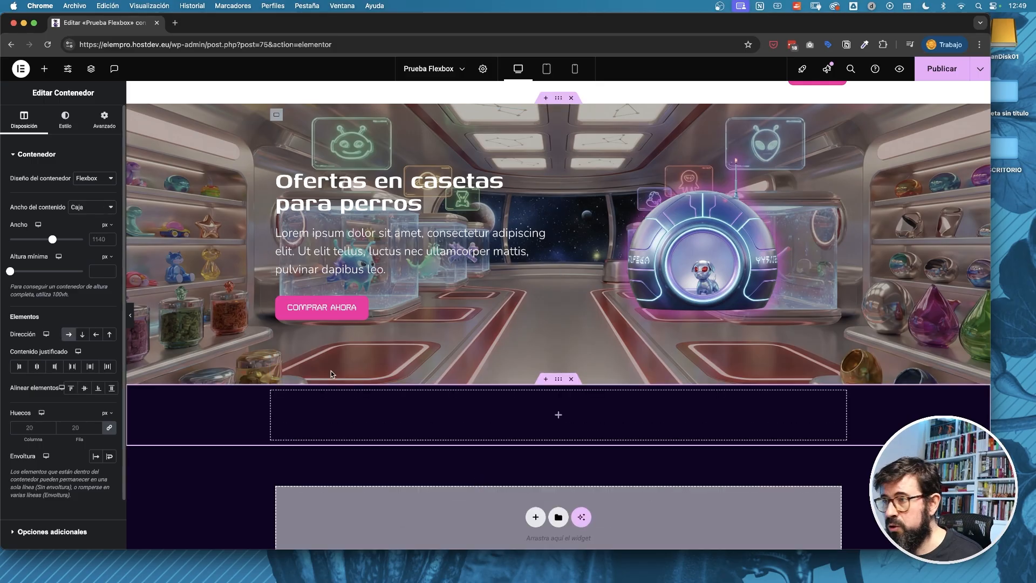
left_click(74, 122)
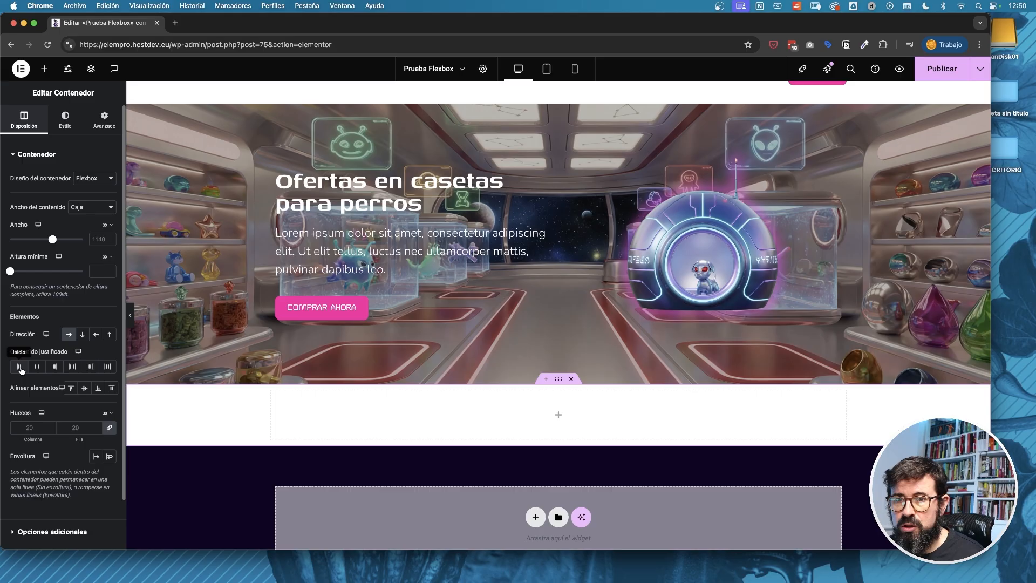
left_click(20, 369)
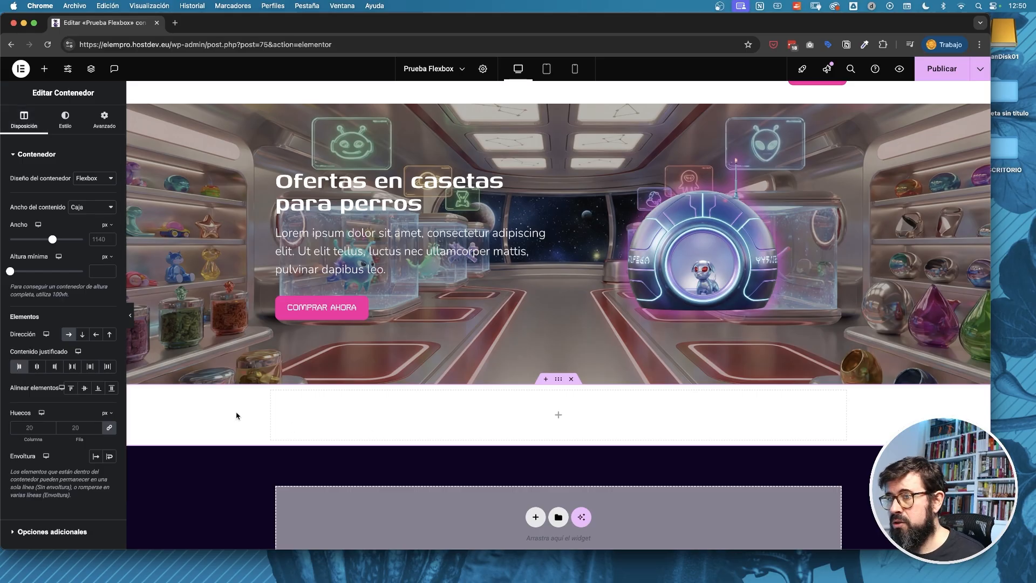
- Insert an inner container in the white row and give it a classic light grey background
left_click(45, 69)
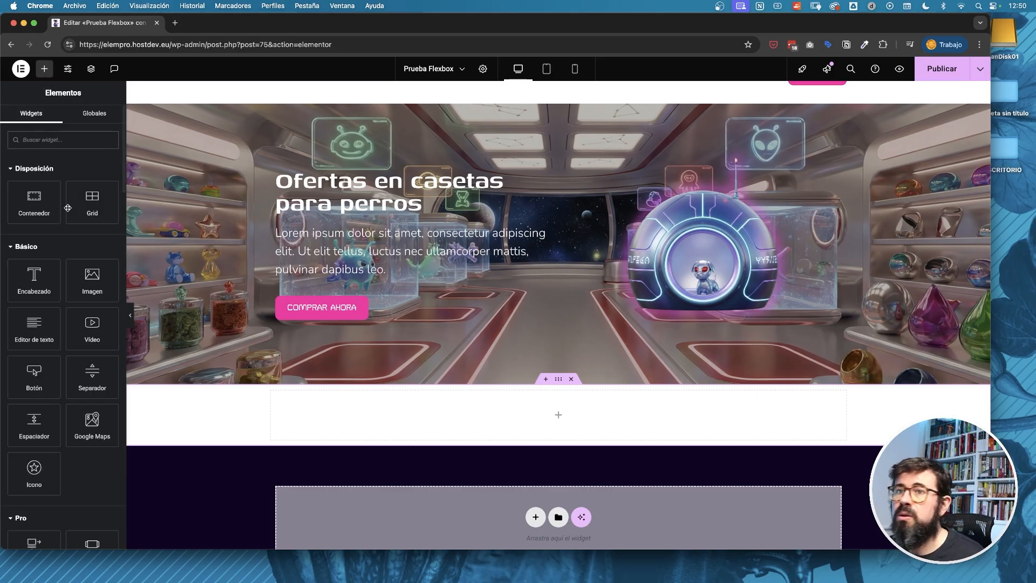
left_click_drag(32, 206, 365, 425)
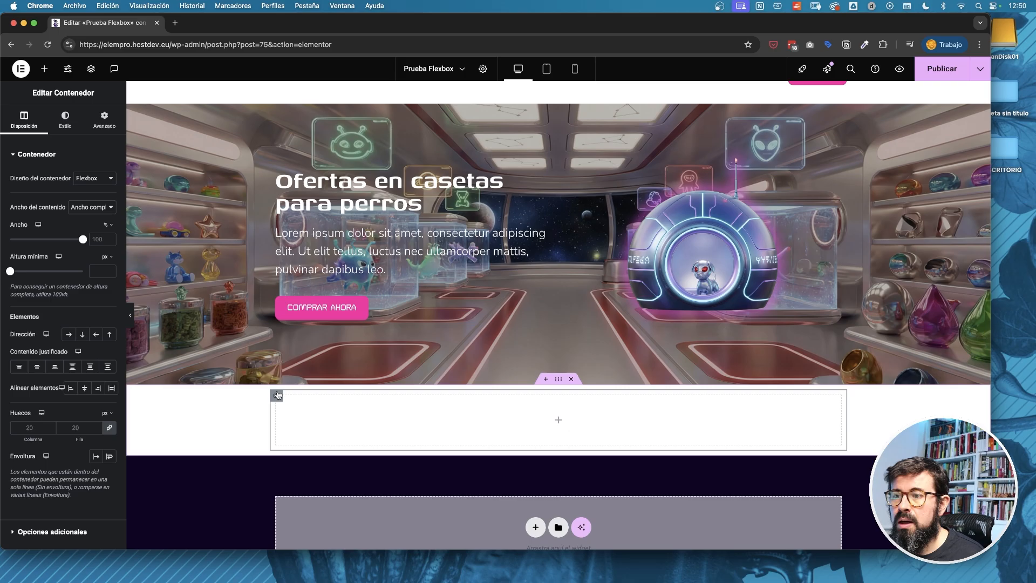
left_click(64, 120)
left_click(68, 200)
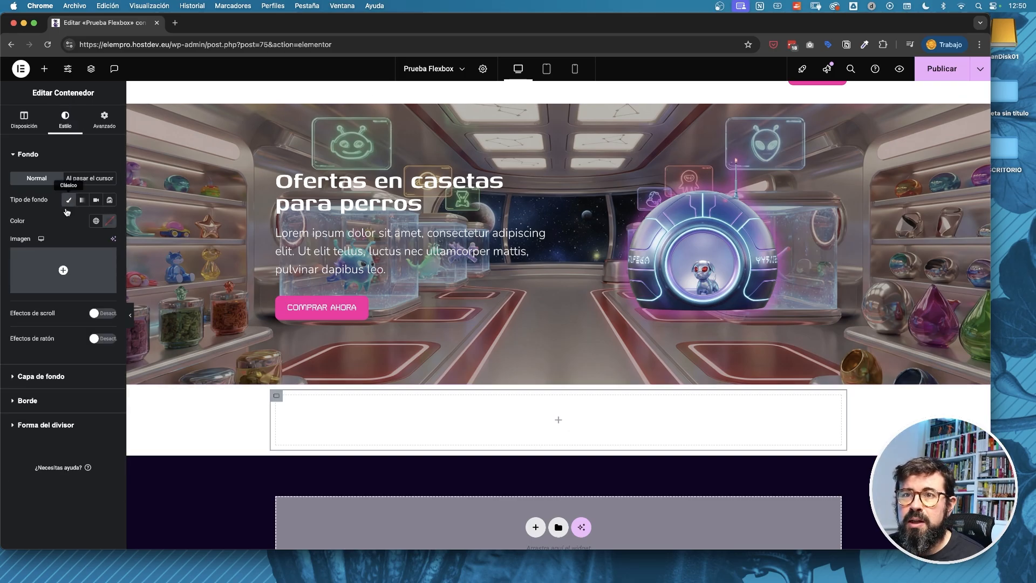
left_click(110, 222)
left_click_drag(61, 264, 31, 276)
left_click(180, 453)
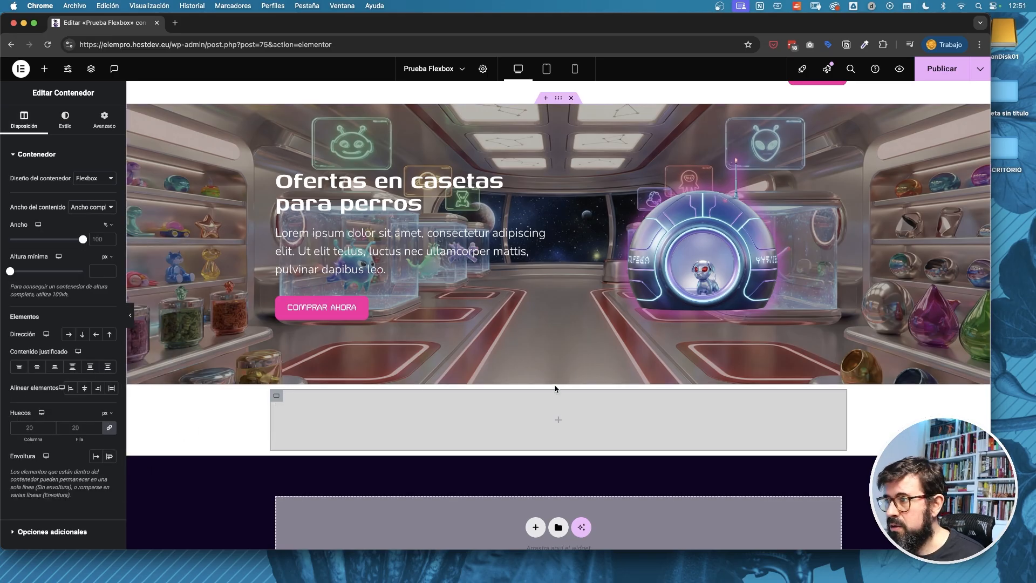
- Enable wrapping on the white row container and place the hamster image inside its grey inner container
left_click(560, 383)
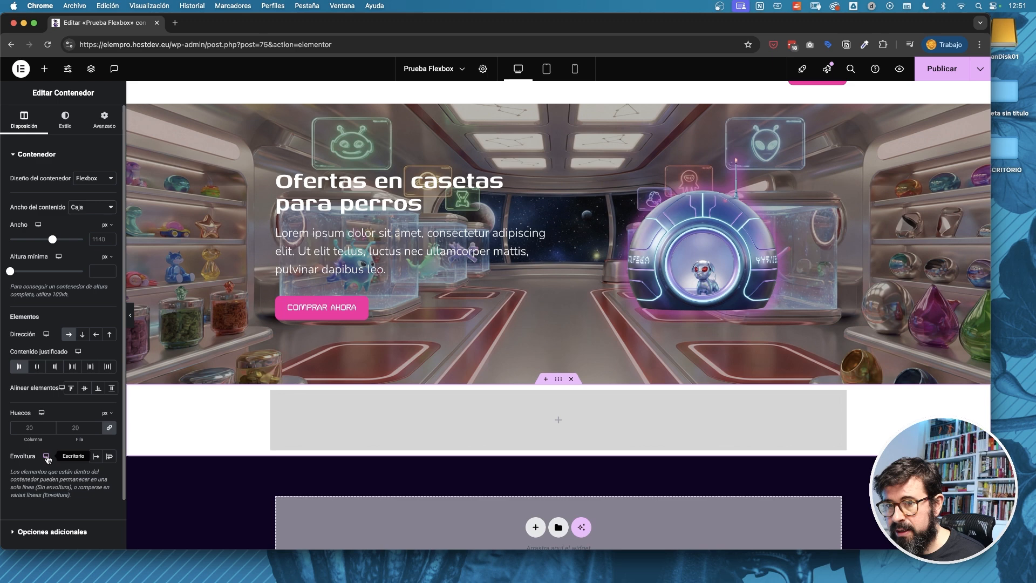
left_click(110, 458)
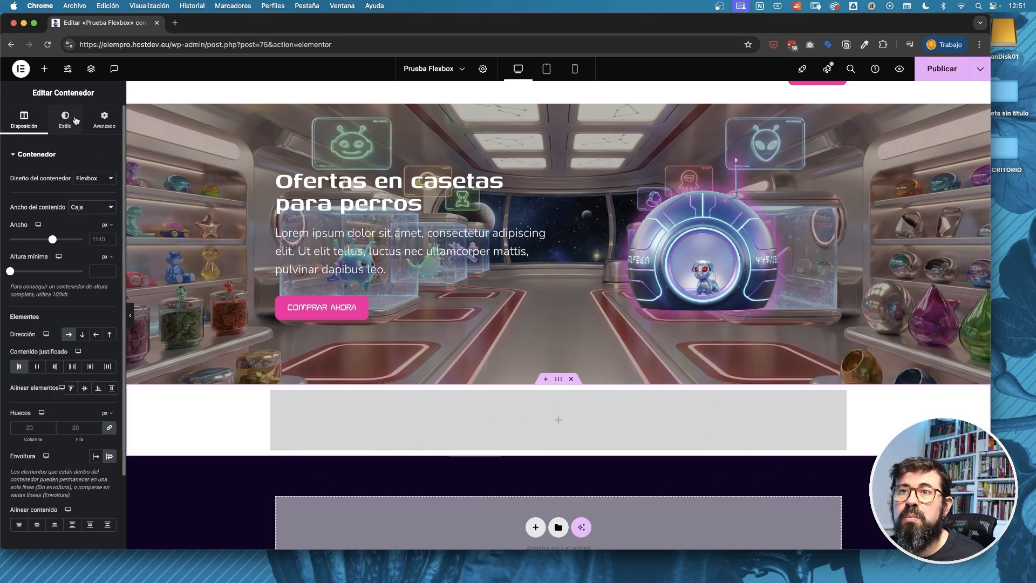
left_click(44, 69)
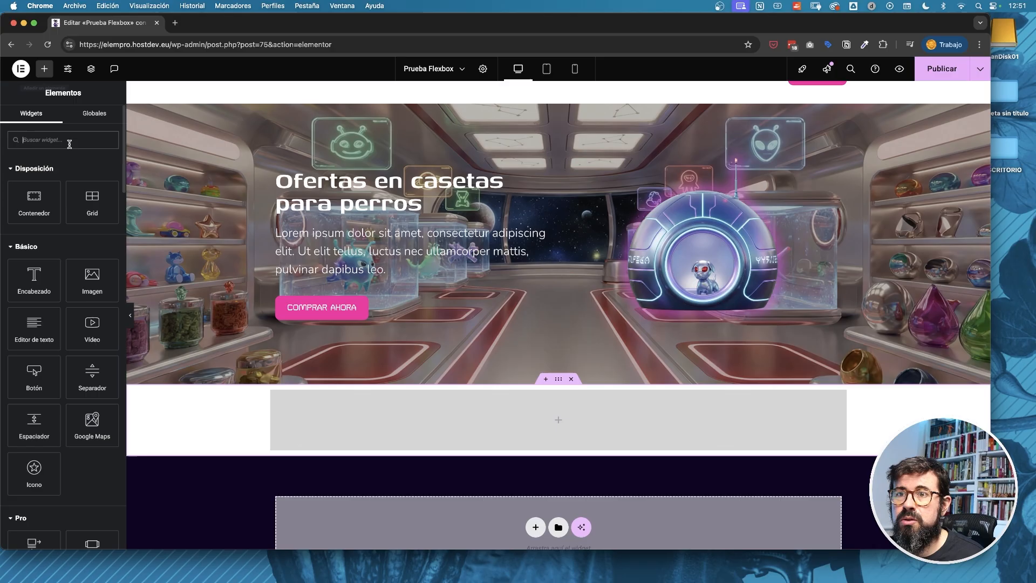
left_click_drag(96, 282, 585, 431)
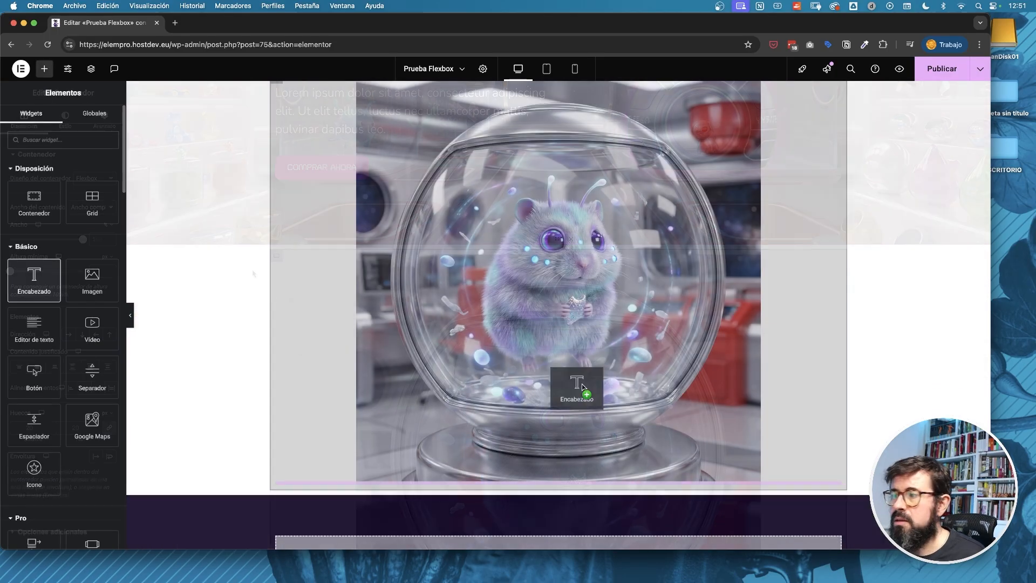
- Add a centred, dark-coloured heading reading "Hamsters de Plutón" below the hamster image
left_click_drag(578, 393, 594, 465)
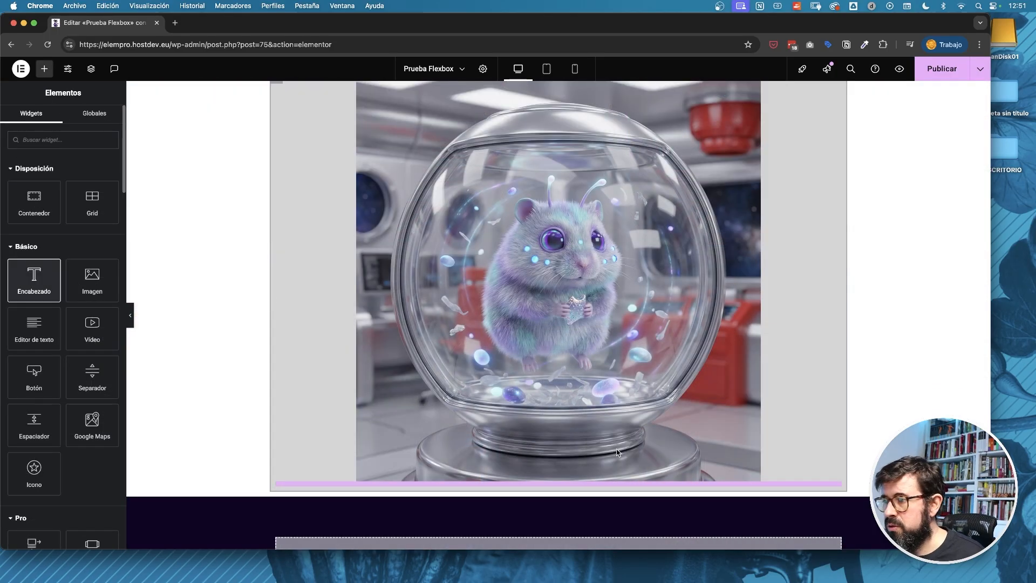
type("Hamst")
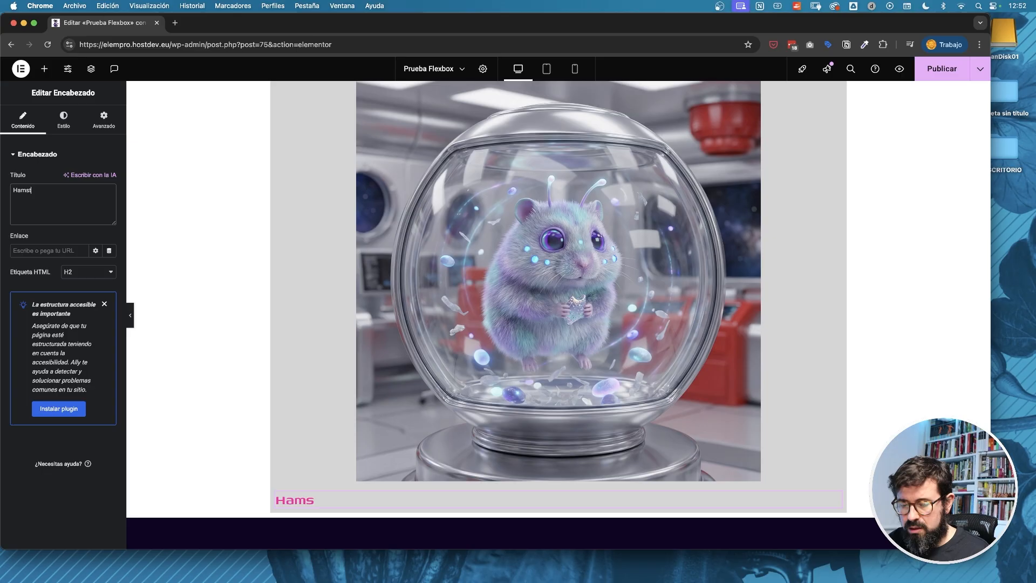
type("ers de ")
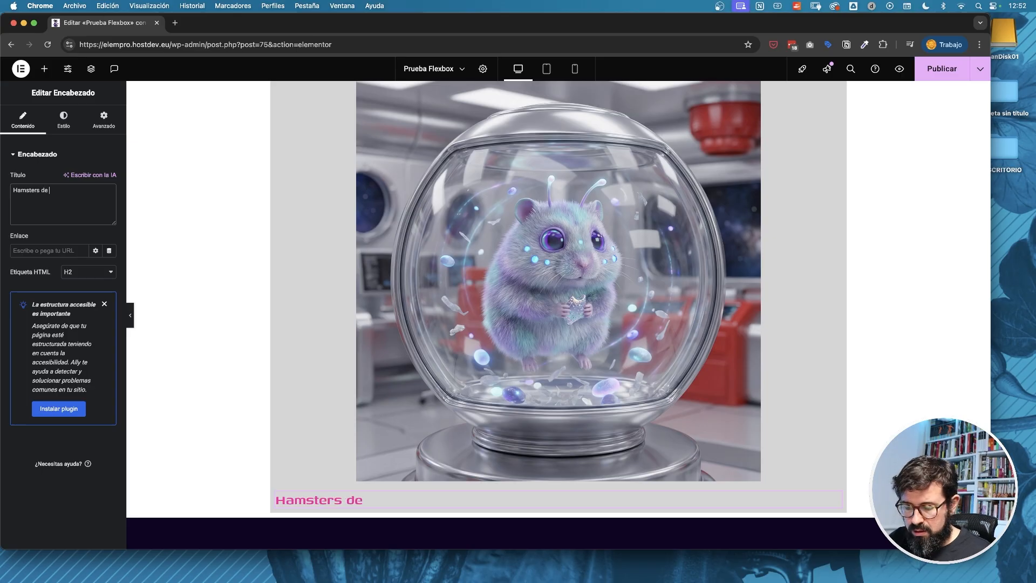
type("Plutón")
left_click(64, 119)
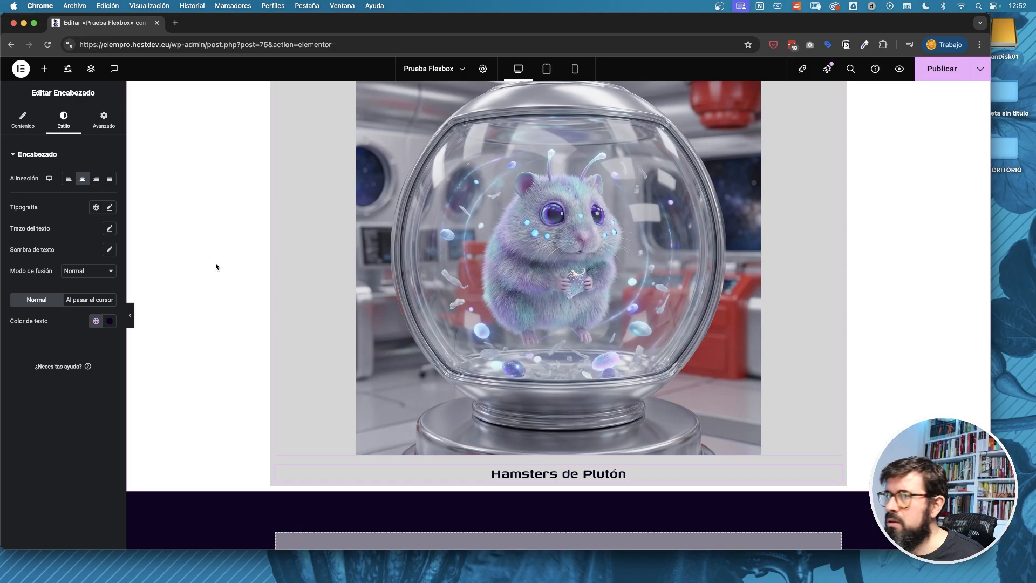
- Add a placeholder text paragraph and a centred "COMPRAR AHORA" button below the "Hamsters de Plutón" heading
left_click(44, 69)
left_click_drag(34, 327, 581, 484)
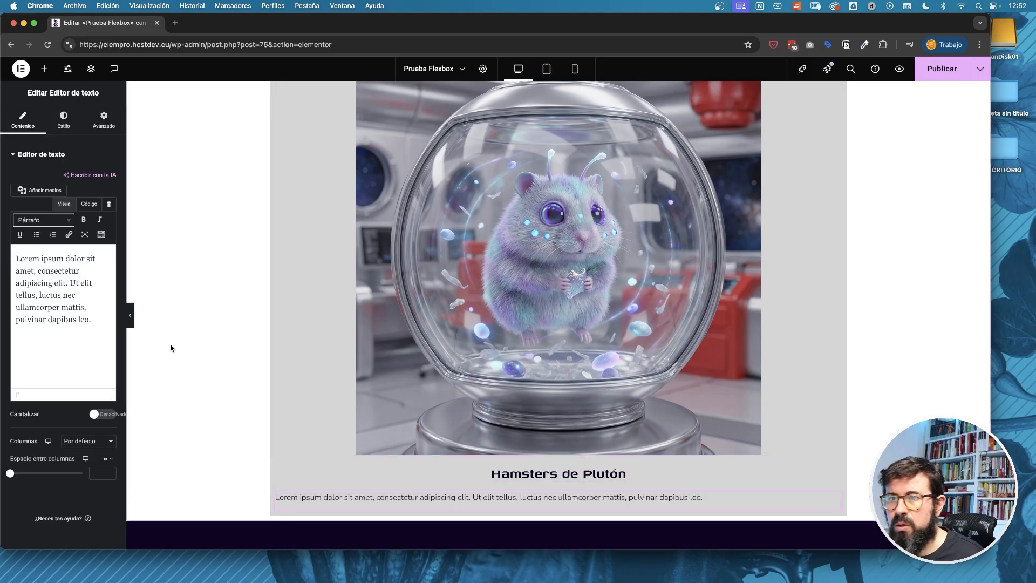
left_click(189, 410)
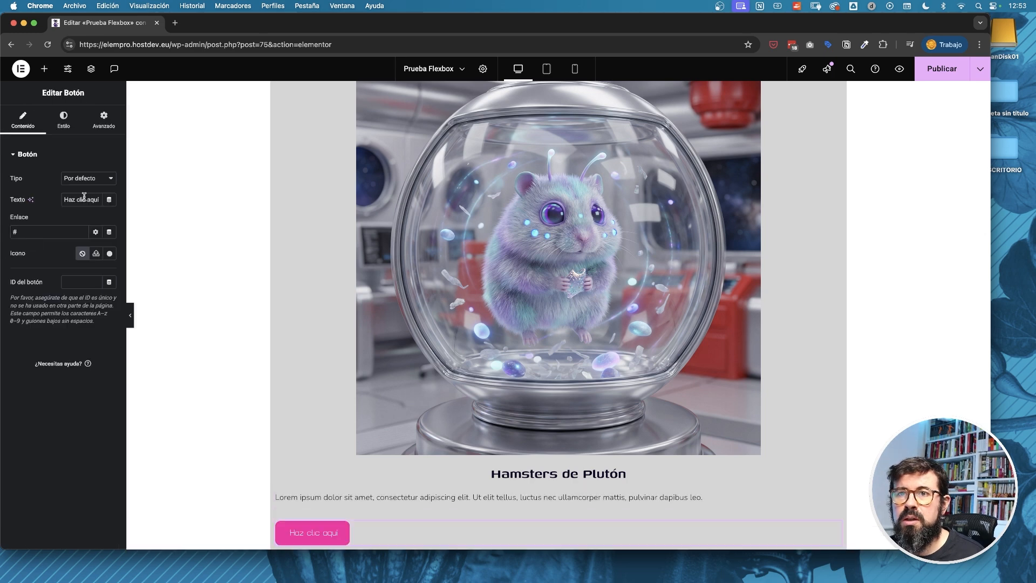
triple_click(84, 197)
type("COMPRAR AHORA")
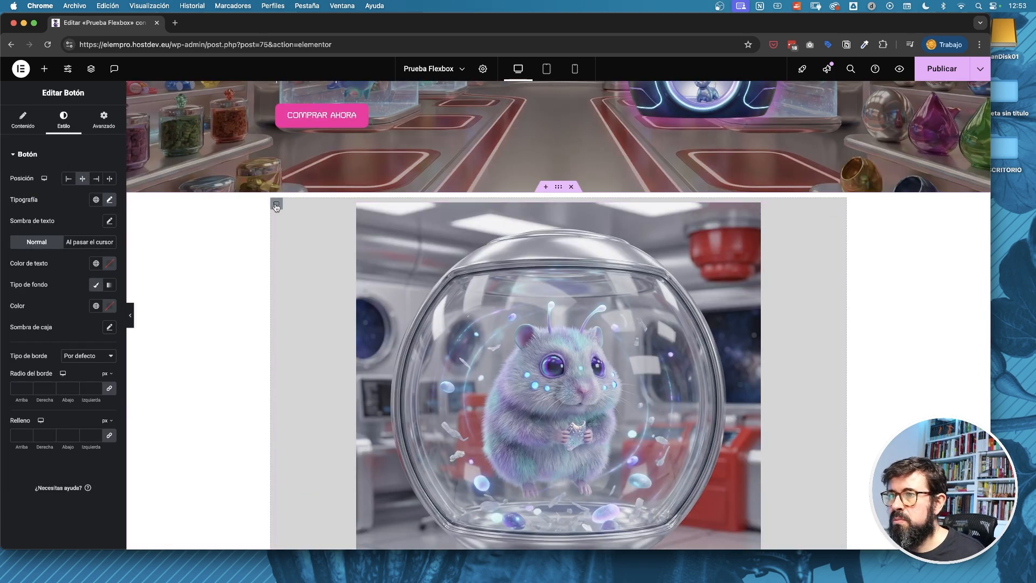
- Set the width of the hamster card's container to 30%
right_click(276, 207)
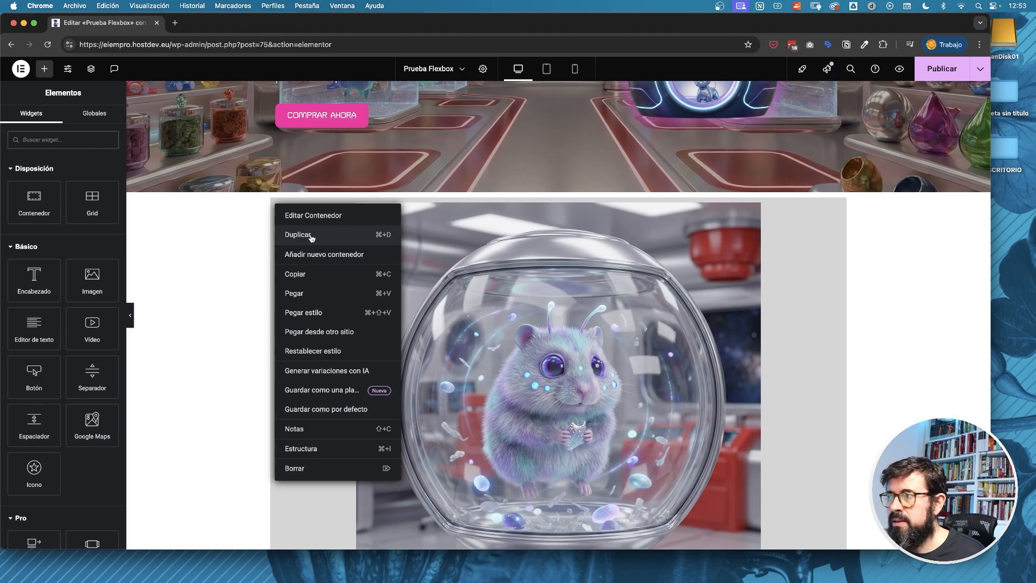
left_click(298, 235)
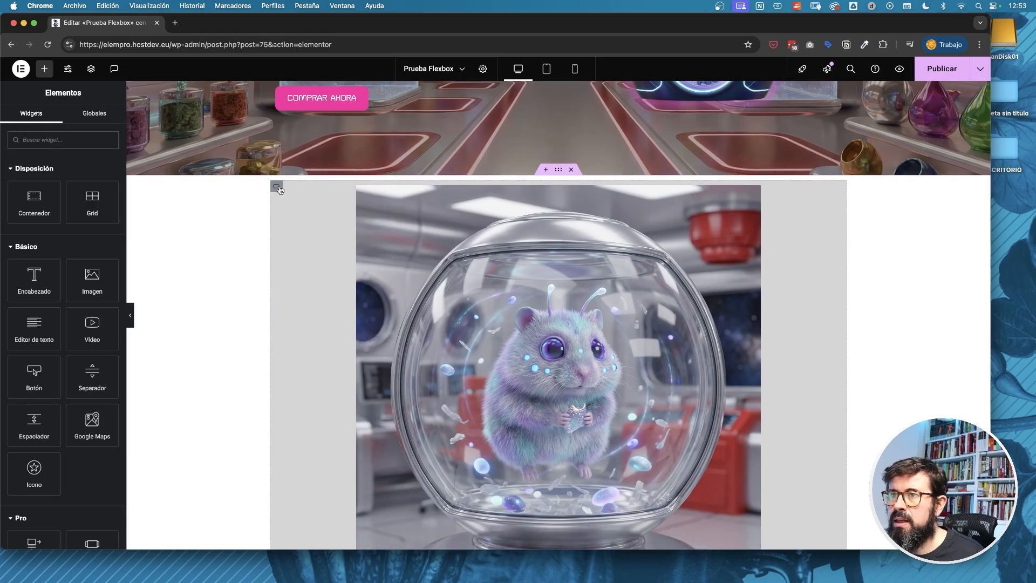
left_click(279, 188)
left_click(100, 239)
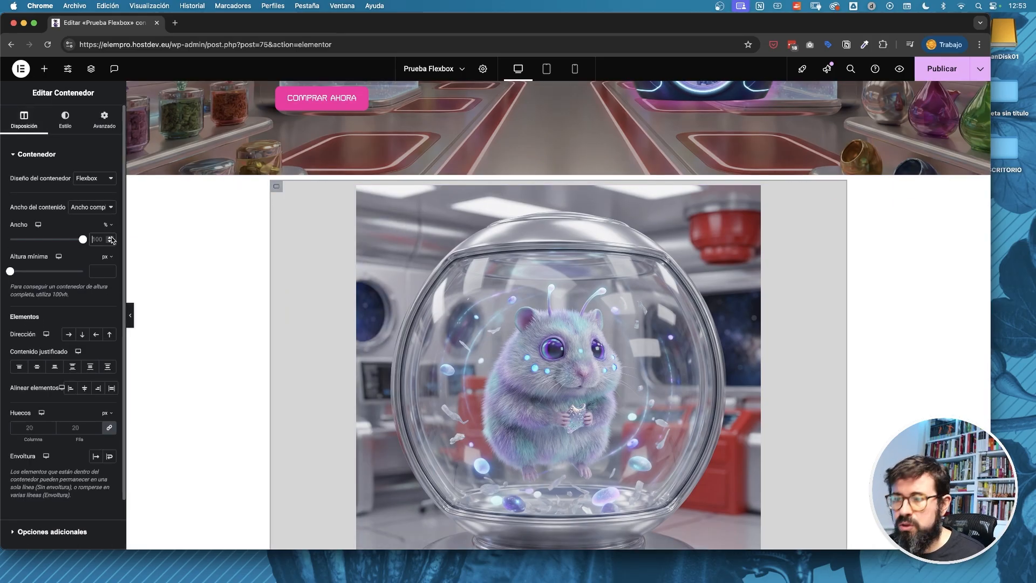
type("30")
- Duplicate the hamster card twice to form a row of three cards
right_click(276, 187)
left_click(296, 216)
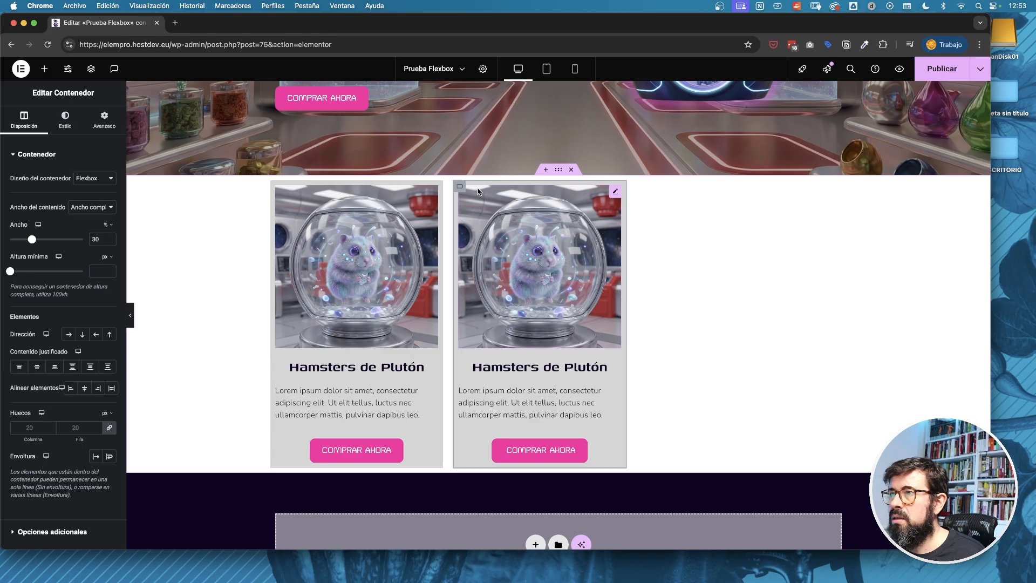
right_click(460, 187)
left_click(492, 216)
- Change the second card to the blue dog image titled "Perro galáctico" and the third to the bird image titled "Canario alienígena"
left_click(275, 227)
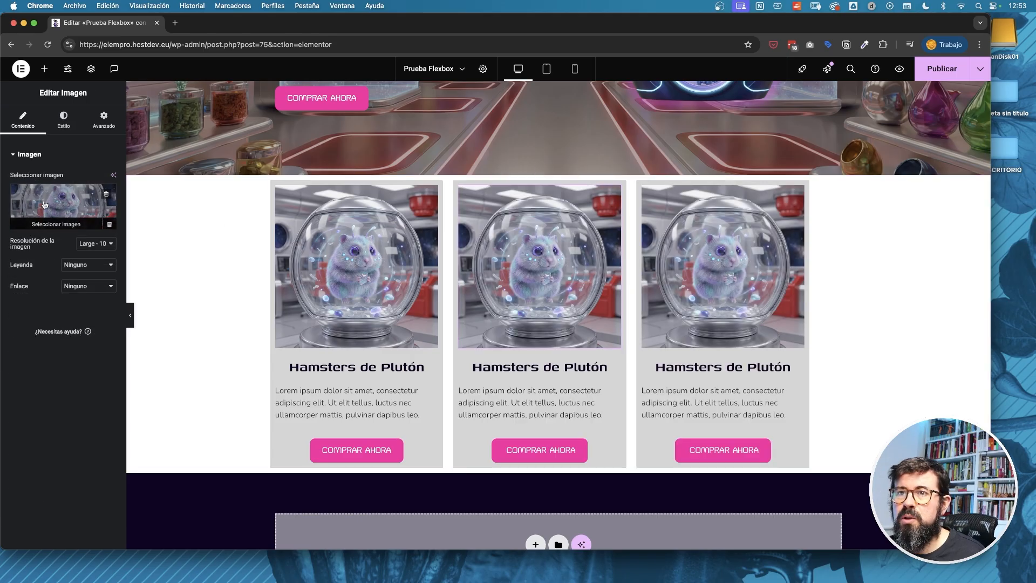
left_click(275, 227)
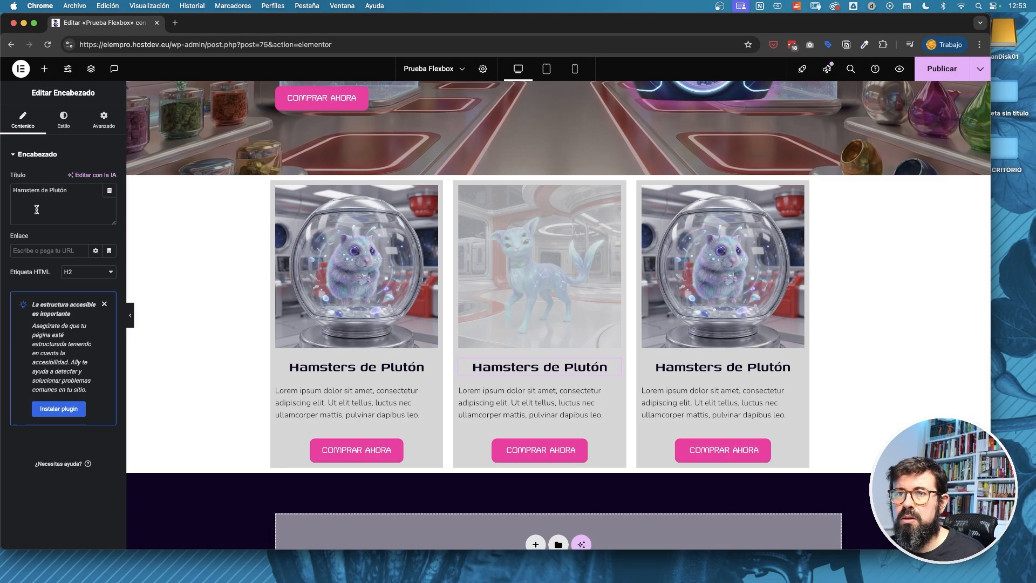
triple_click(52, 193)
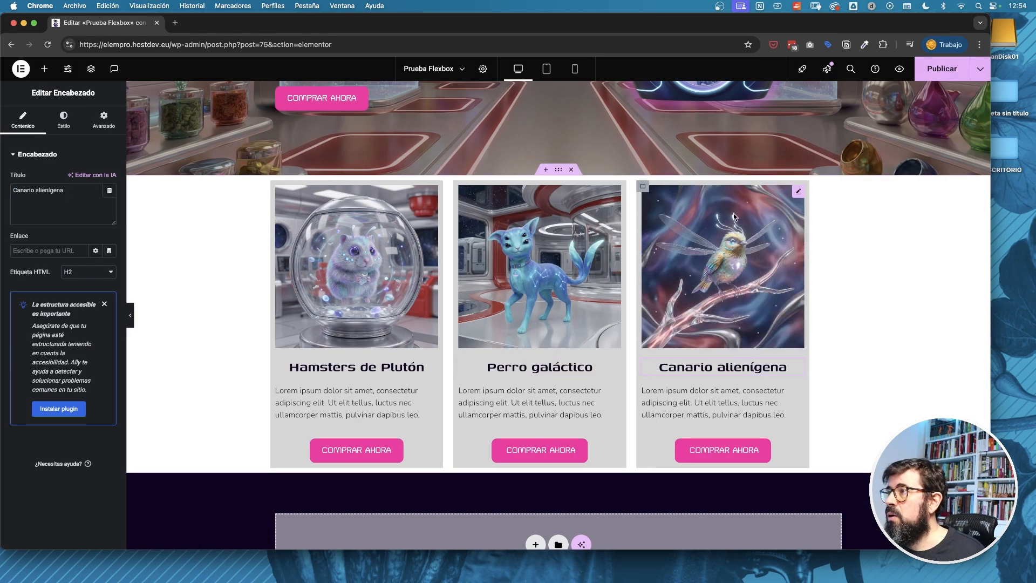
- Duplicate the "Canario alienígena" card and change the copy to the space turtle image titled "Tortuga espacial"
left_click(642, 187)
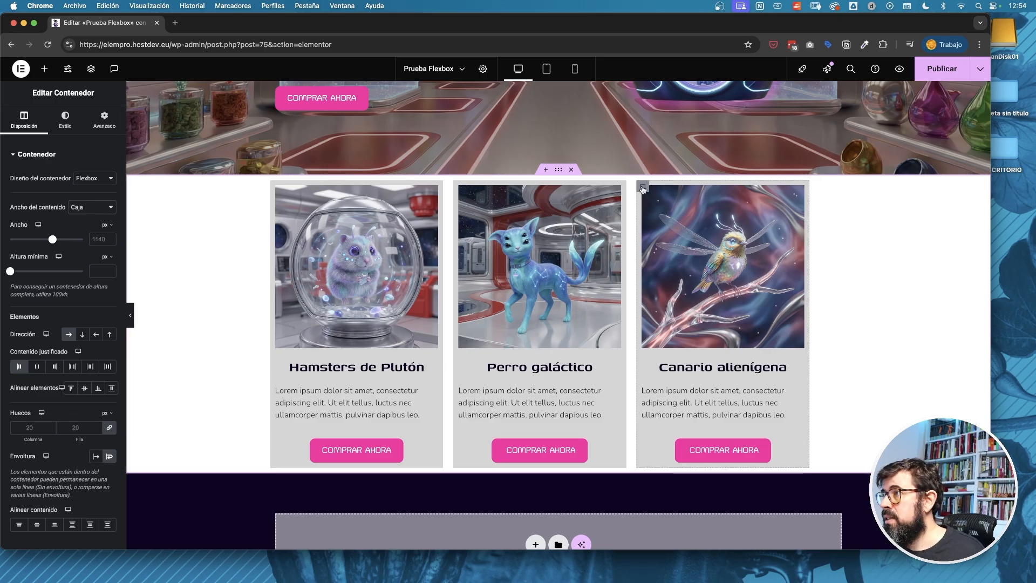
right_click(643, 187)
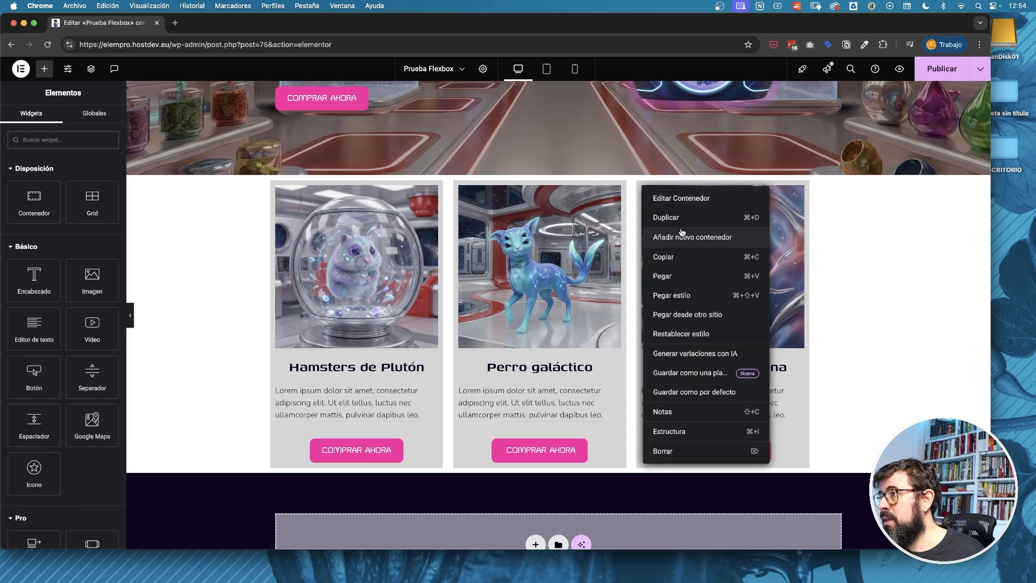
left_click(660, 219)
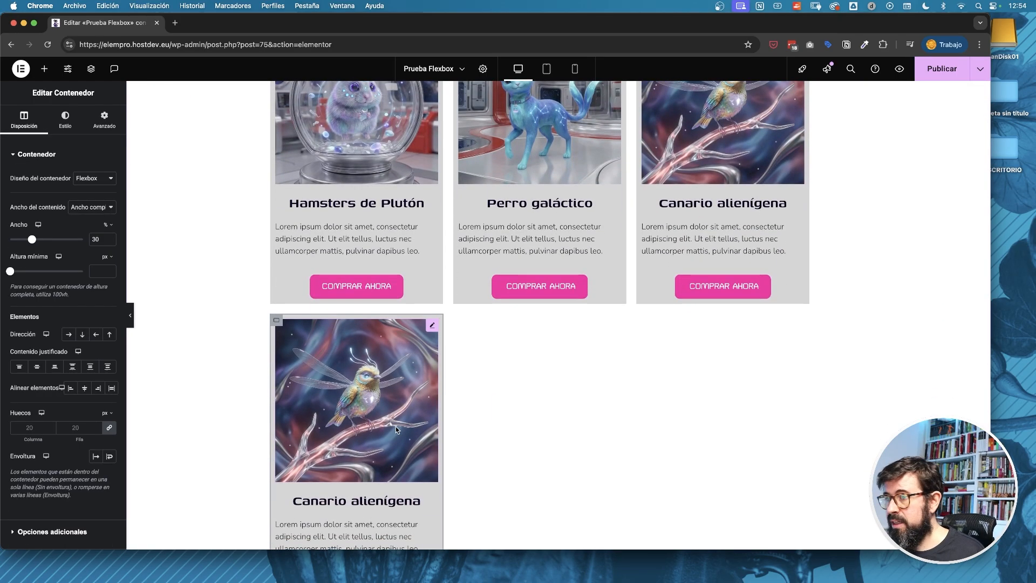
double_click(329, 323)
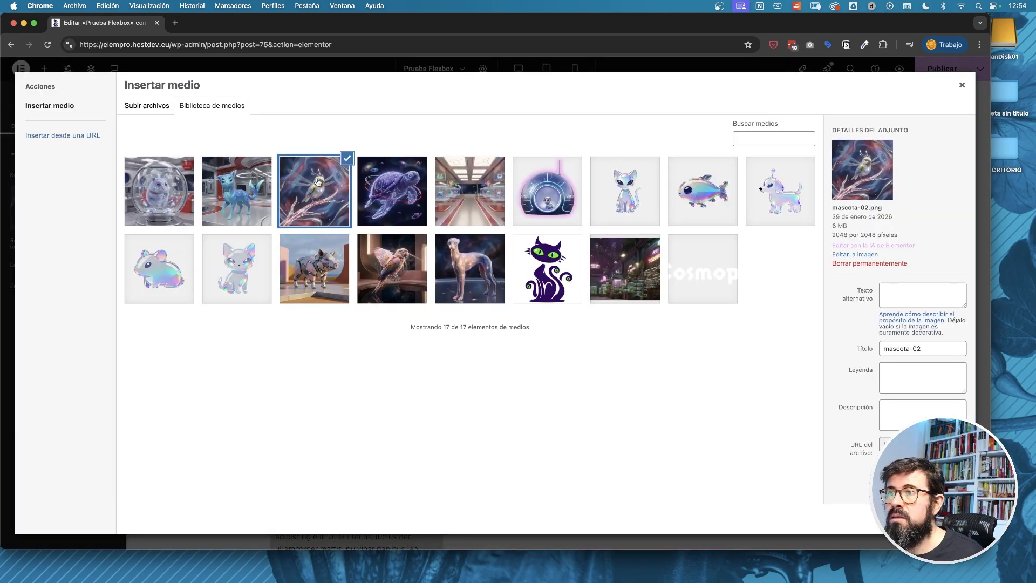
left_click(398, 190)
left_click(934, 519)
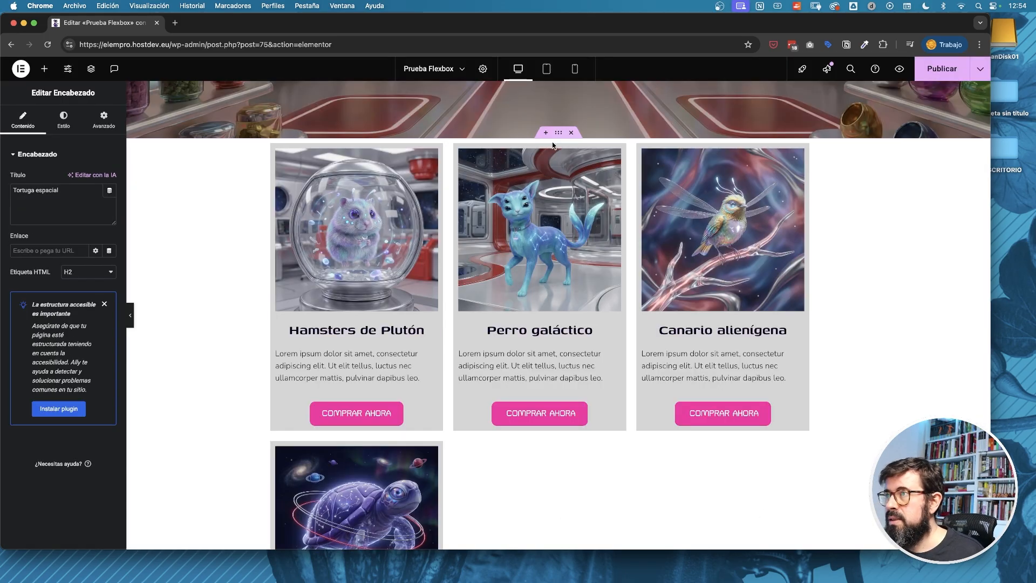
- Duplicate the "Tortuga espacial" card to add a fifth card to the product container
left_click(559, 133)
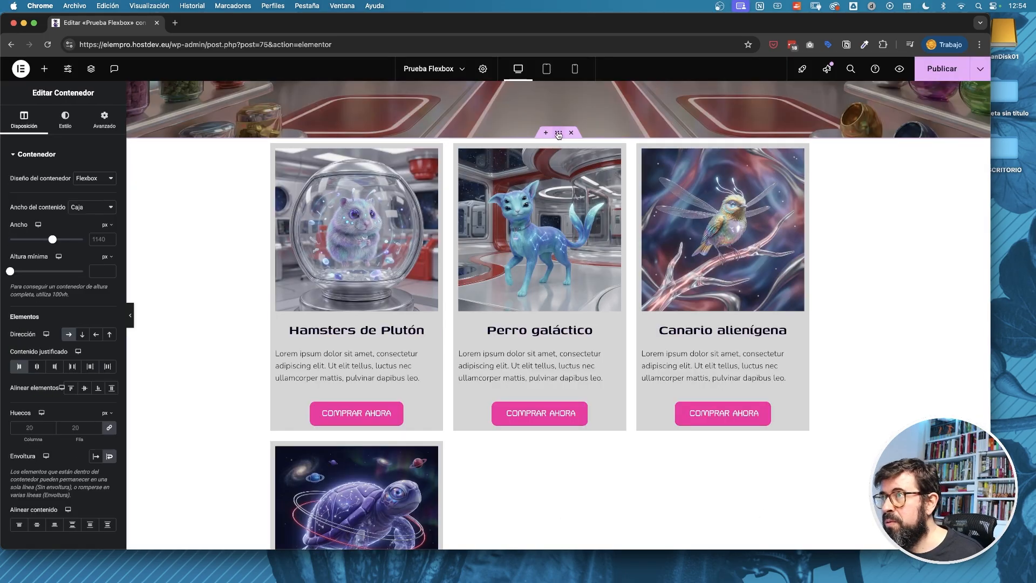
right_click(276, 450)
left_click(294, 300)
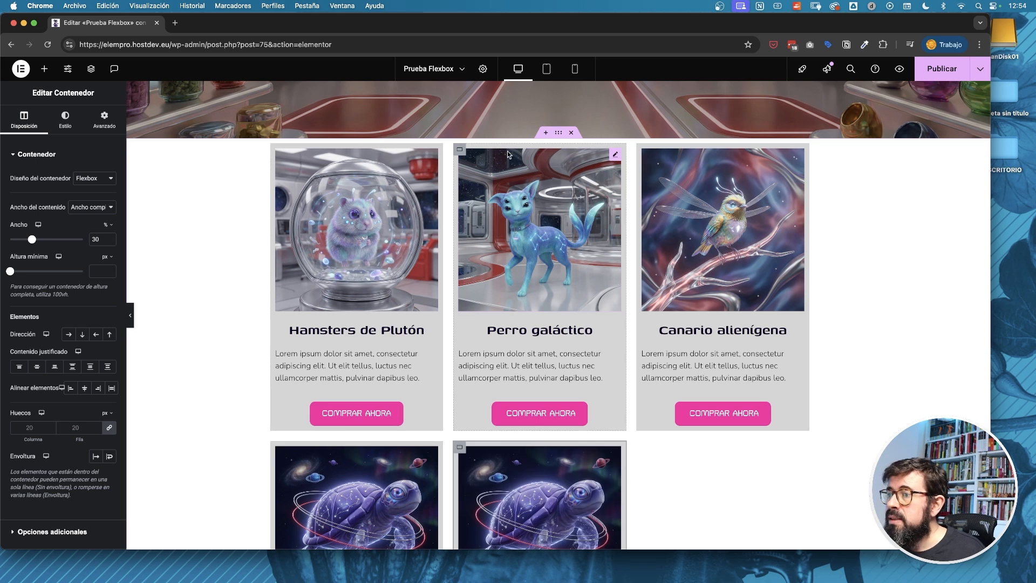
- Set the column and row gaps of the product cards' parent container to 50 px
left_click(559, 134)
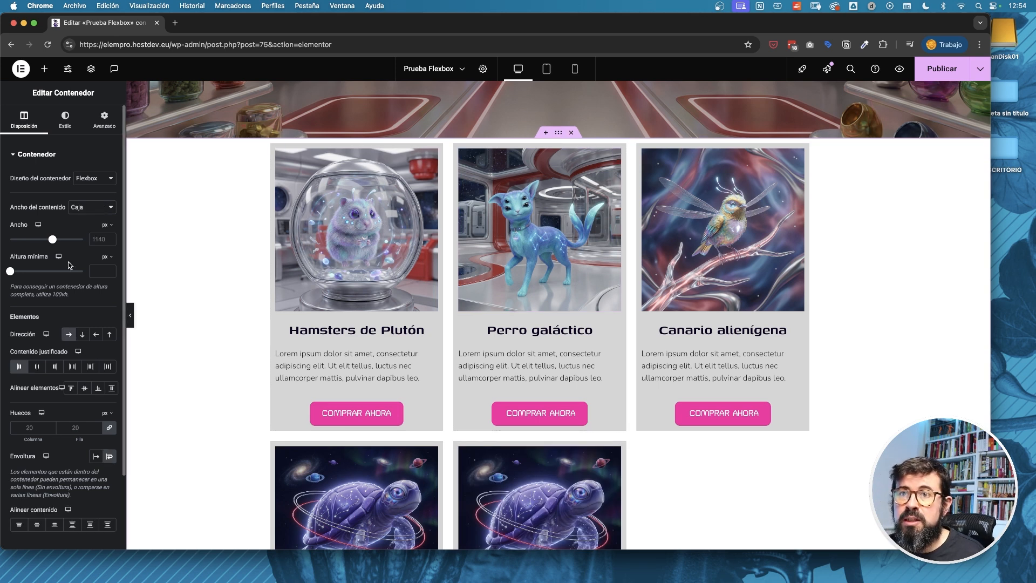
scroll(69, 265, "down", 3)
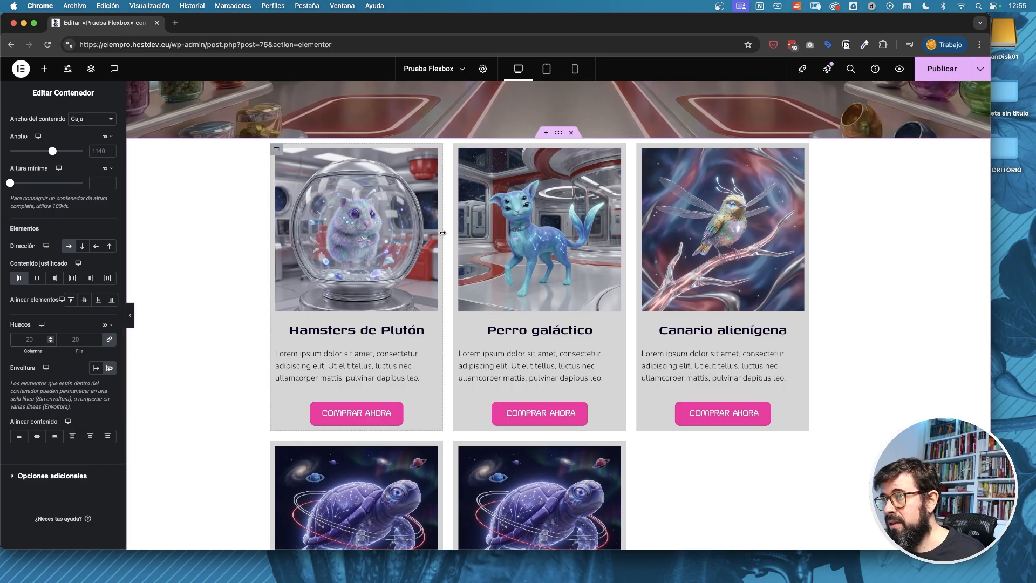
type("50")
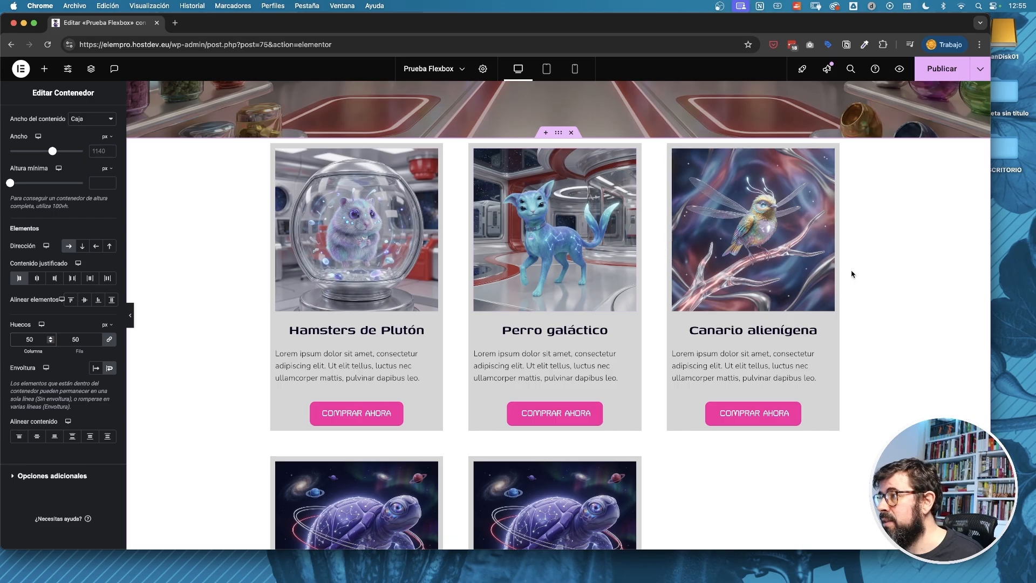
- In the mobile view, set the width of the "Canario alienígena" card to 45%
left_click(574, 73)
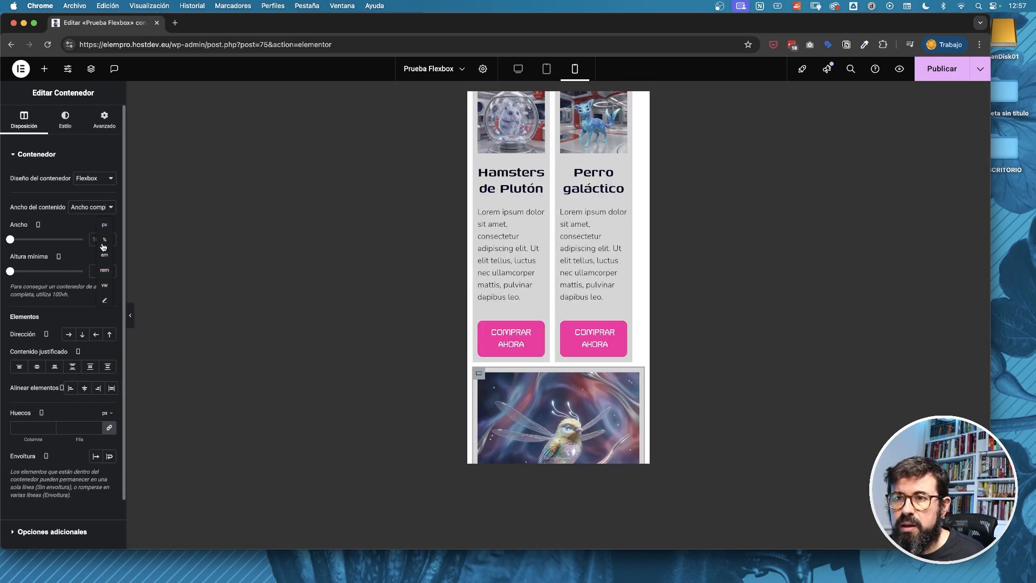
left_click(104, 240)
left_click_drag(92, 240, 119, 239)
type("45")
scroll(628, 370, "up", 2)
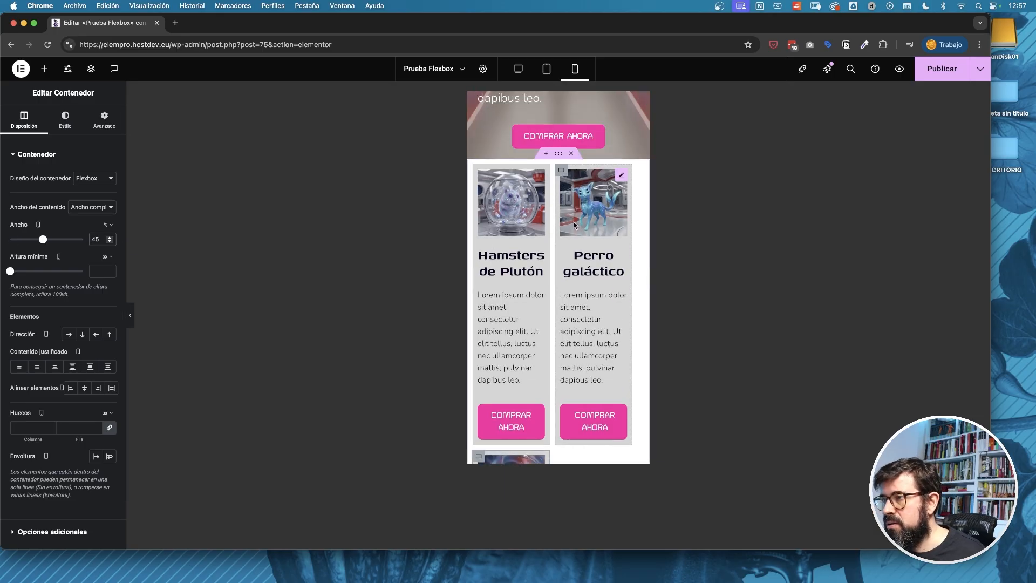
scroll(575, 243, "down", 2)
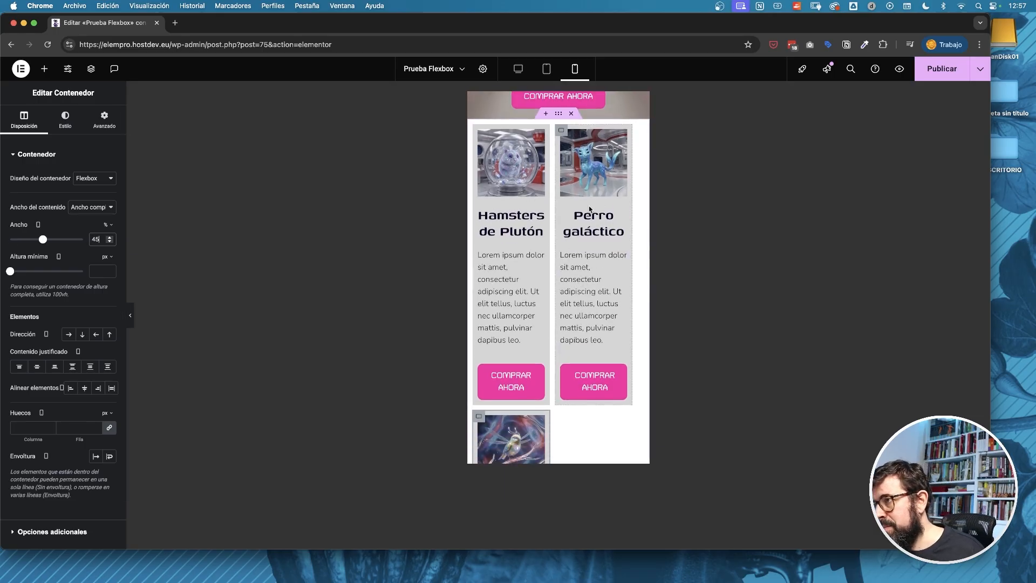
- Set the mobile width of both "Tortuga espacial" cards to 45%
scroll(573, 370, "down", 8)
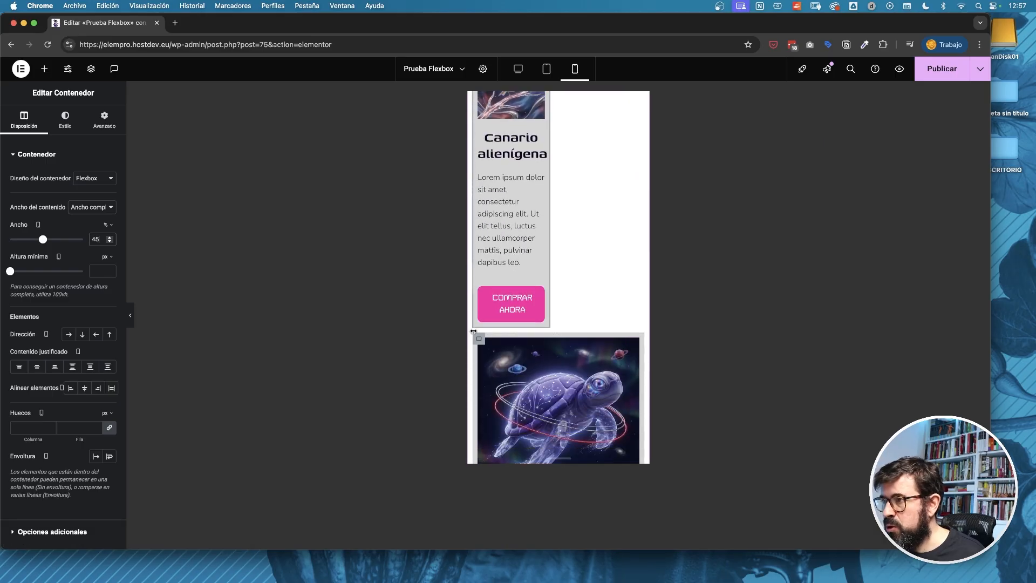
left_click(479, 341)
left_click(99, 240)
type("4")
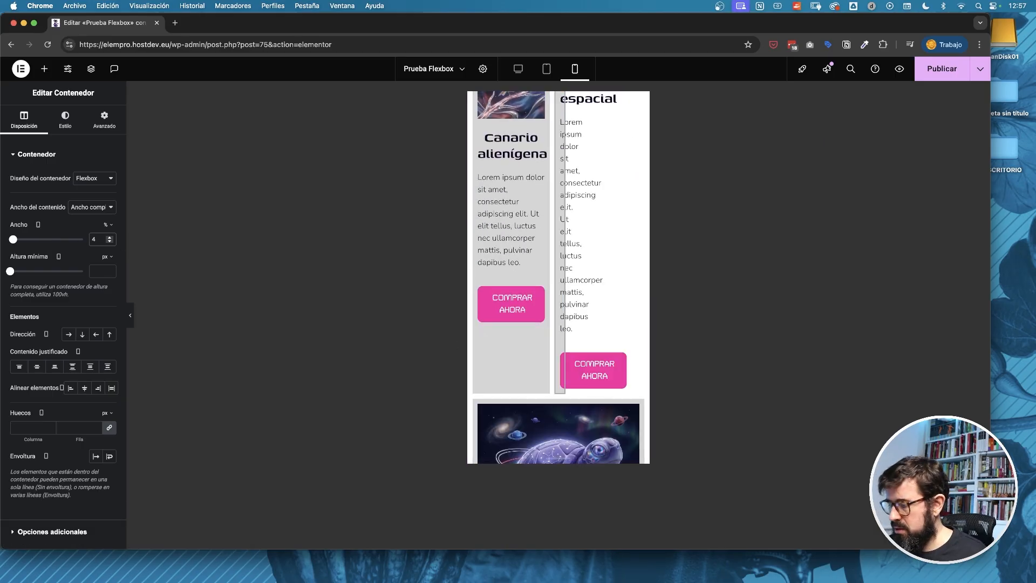
type("5")
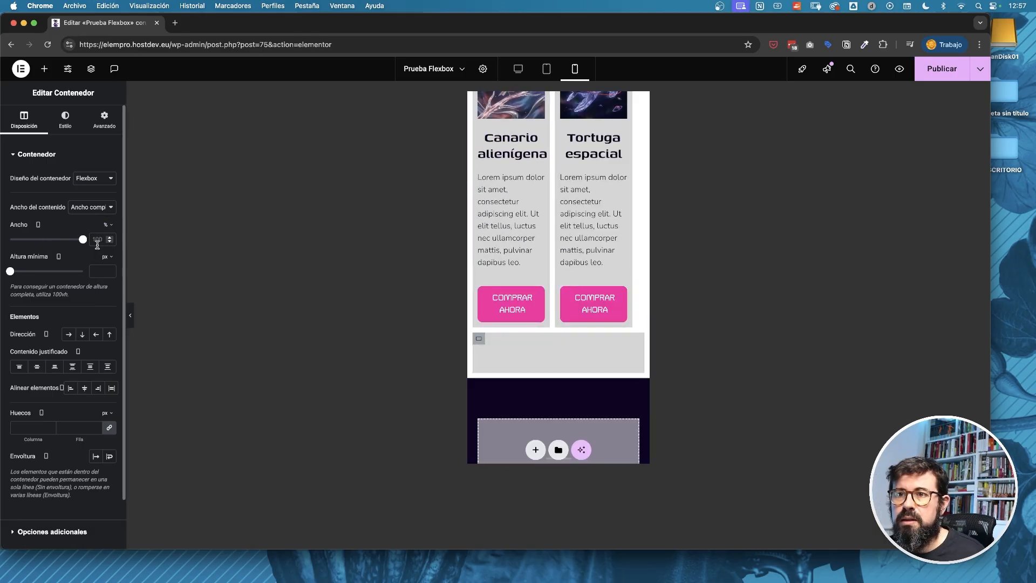
scroll(558, 129, "up", 8)
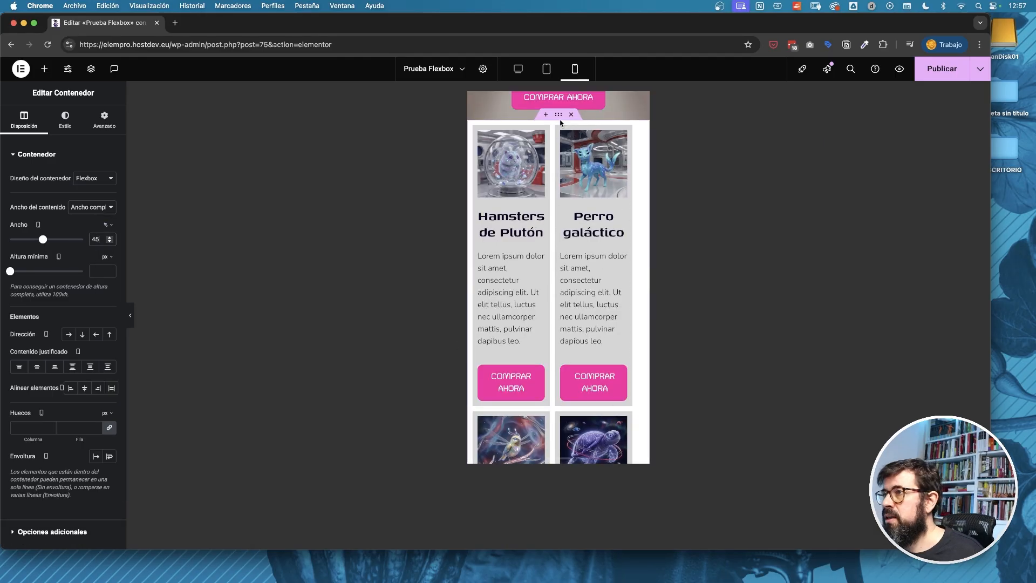
- Compare how the product cards are laid out in the desktop and mobile views
left_click(519, 70)
scroll(492, 184, "up", 3)
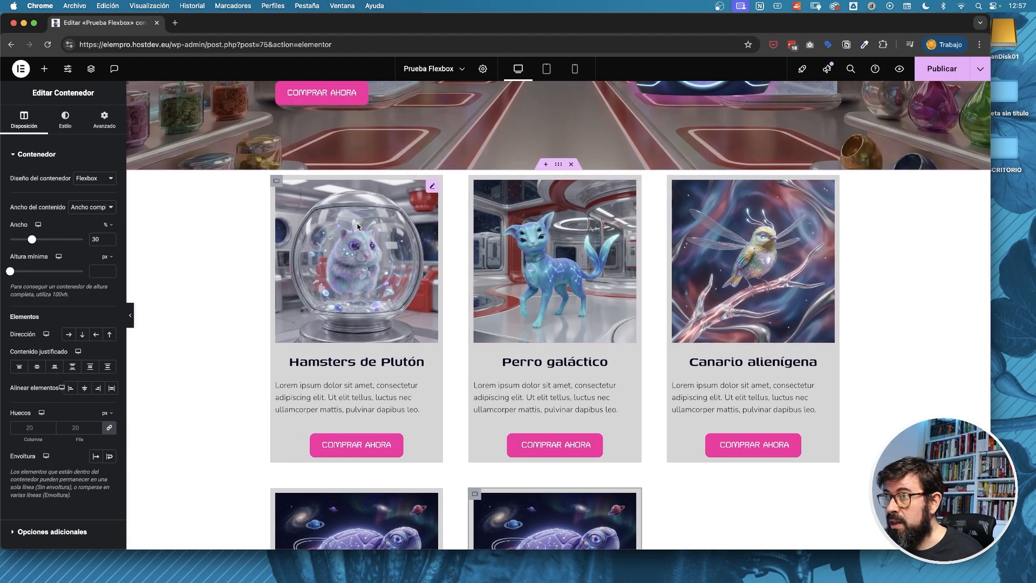
left_click(575, 68)
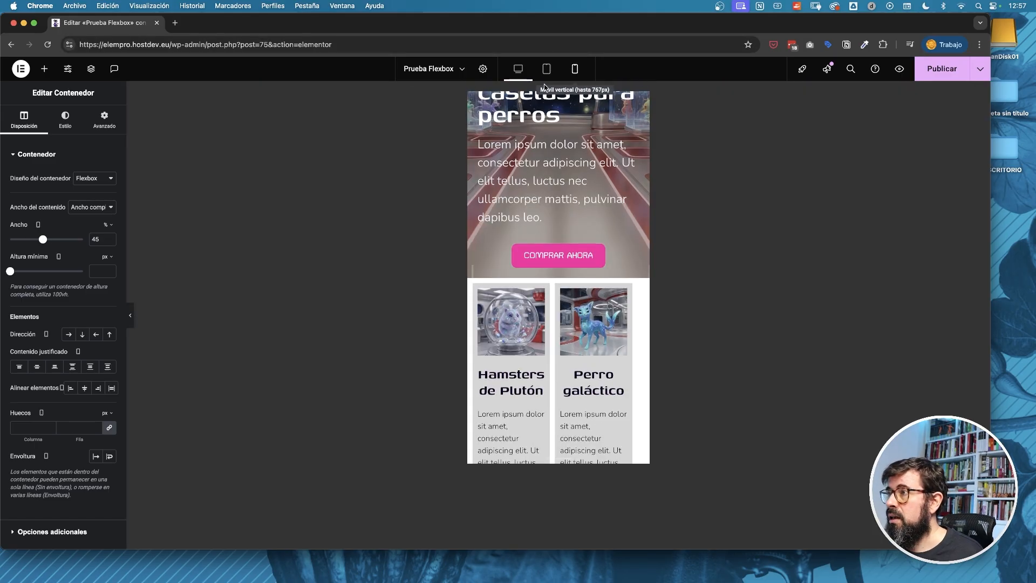
left_click(518, 69)
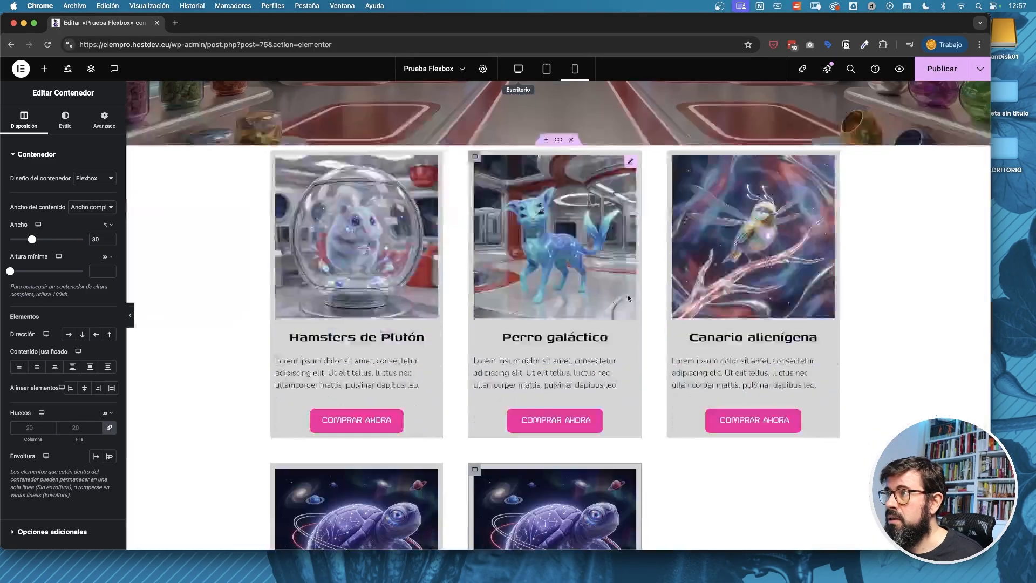
scroll(627, 286, "down", 10)
scroll(627, 282, "up", 10)
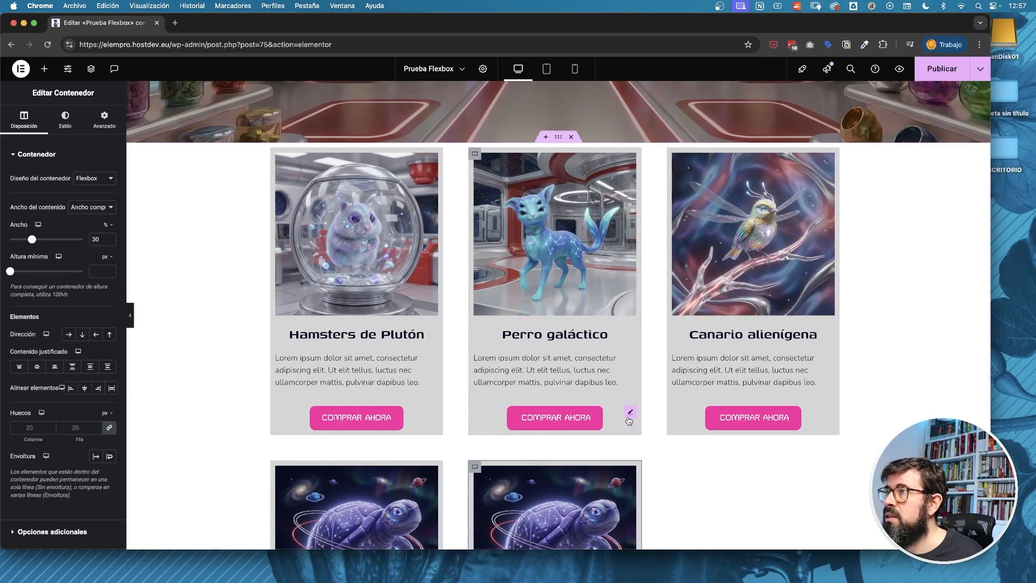
- Centre the justified content of the product cards' parent container and check the rows in the responsive views
left_click(559, 138)
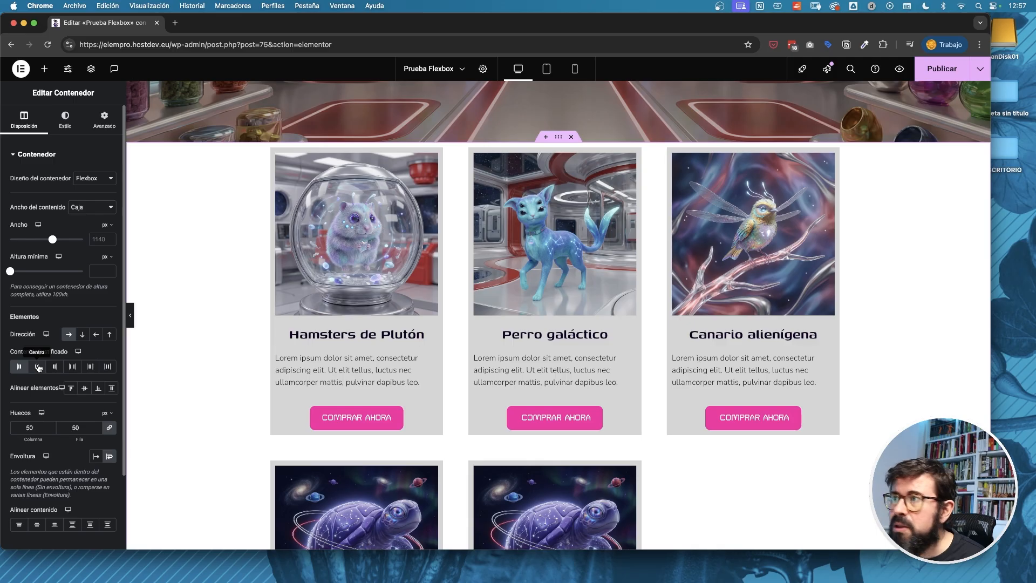
left_click(38, 368)
left_click(575, 69)
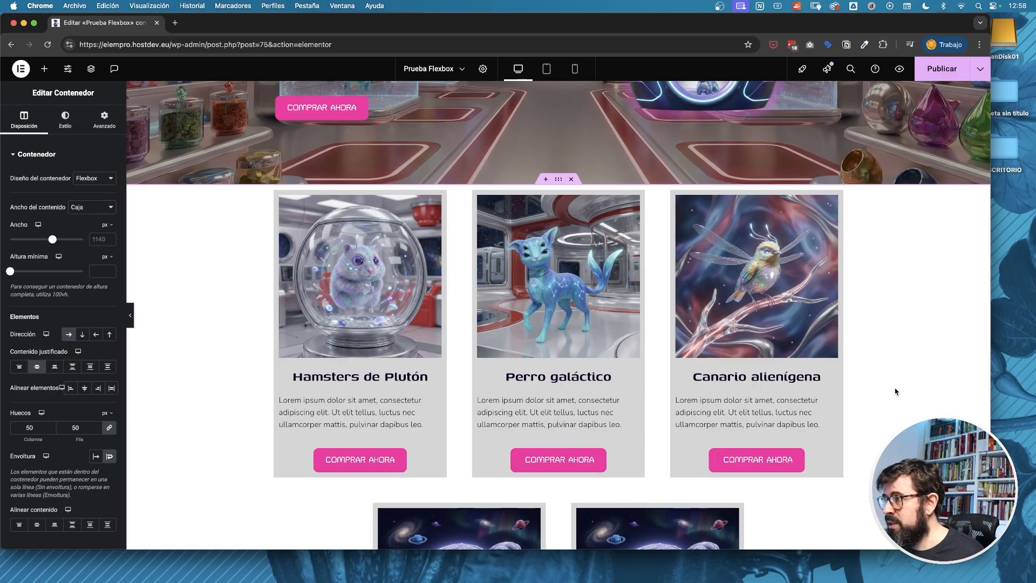
scroll(895, 392, "down", 3)
scroll(896, 391, "up", 3)
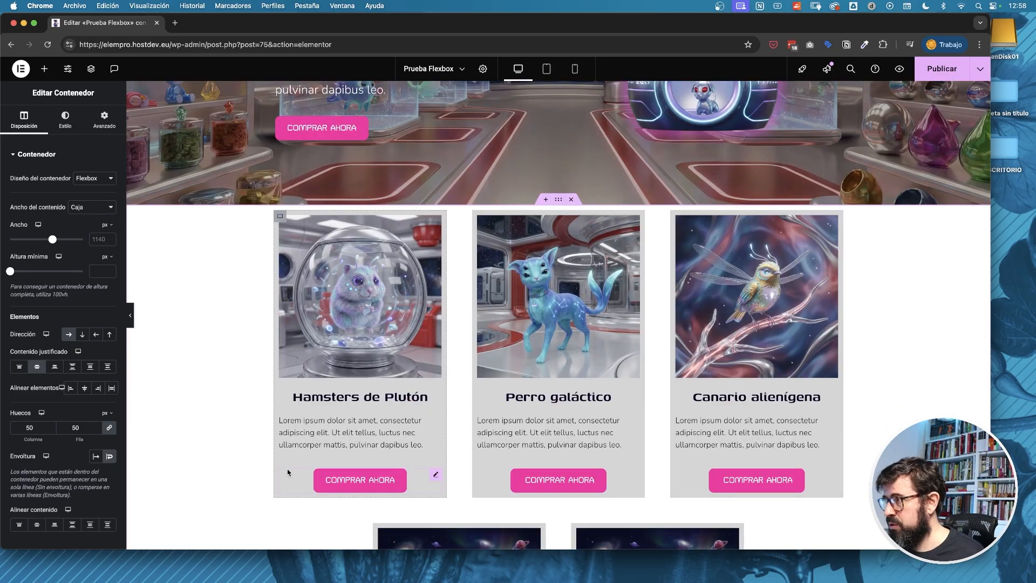
- Review the parent container's style and advanced options, including order and size, and look over the page's upper sections
left_click(65, 118)
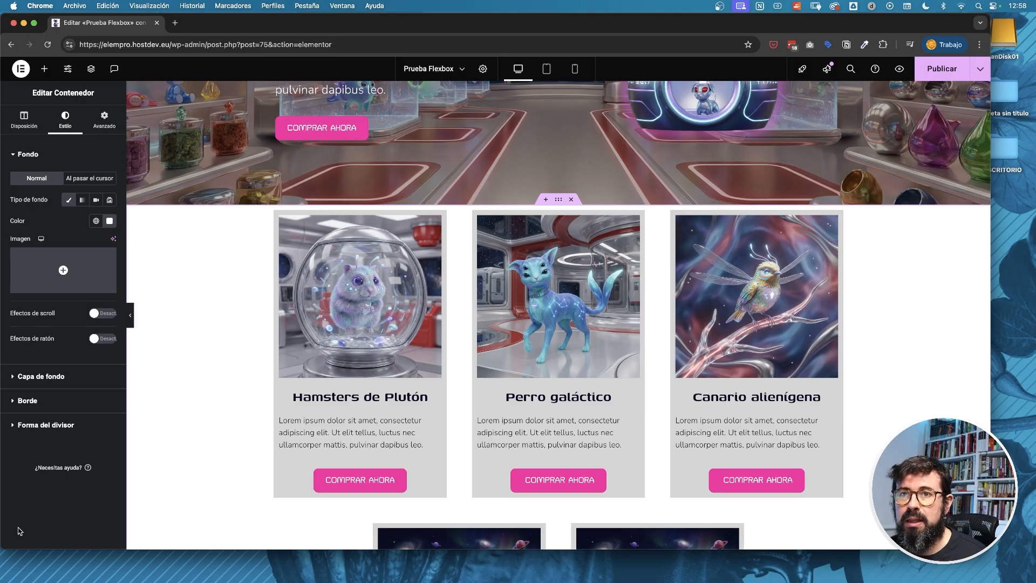
left_click(104, 118)
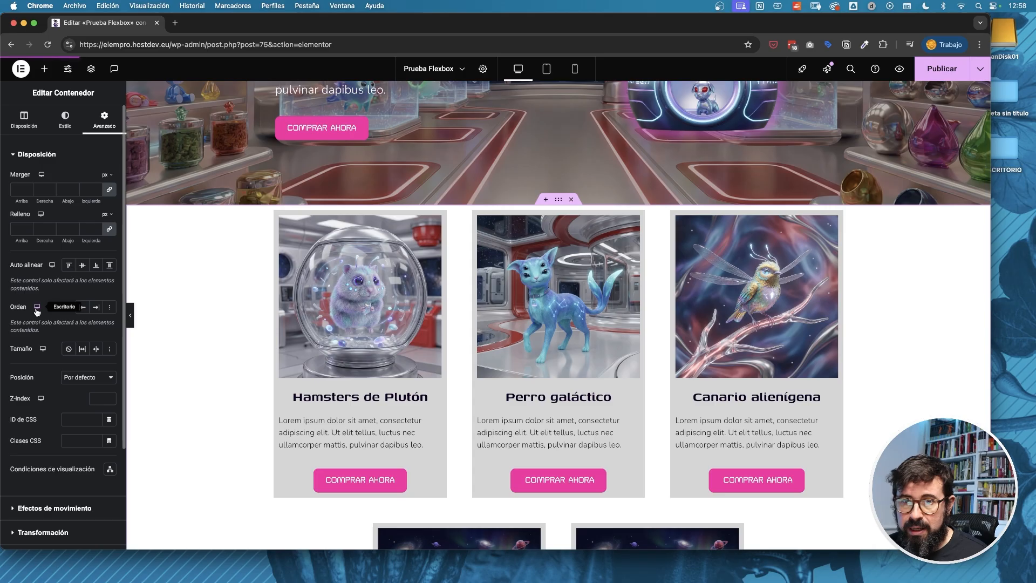
scroll(53, 359, "down", 5)
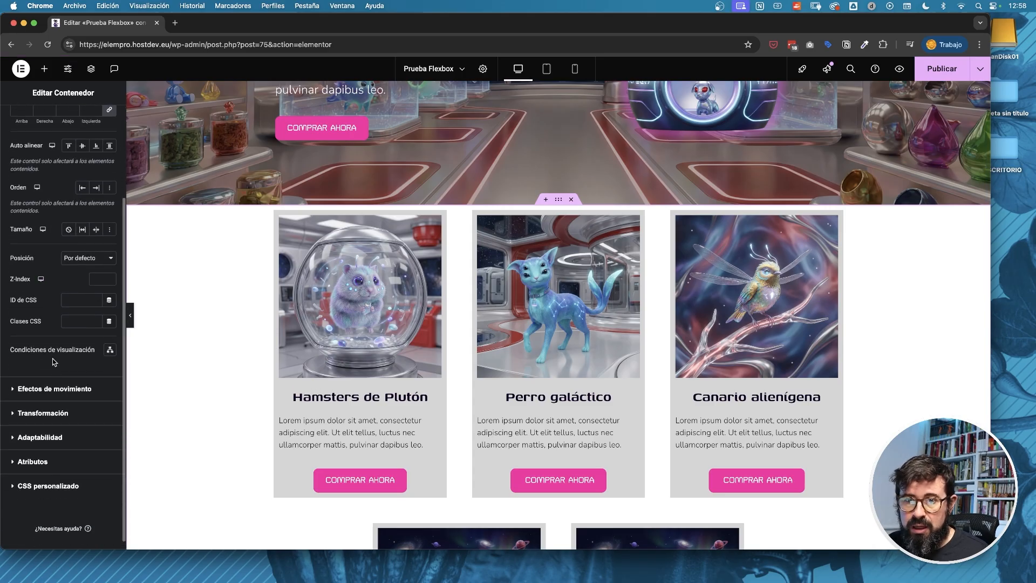
scroll(57, 328, "up", 4)
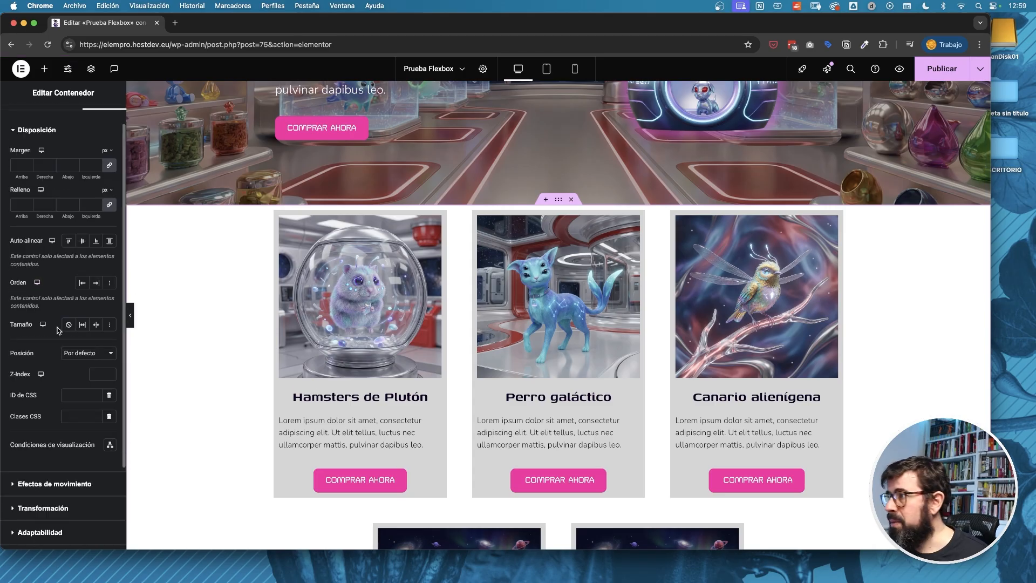
scroll(57, 328, "down", 3)
scroll(59, 331, "down", 1)
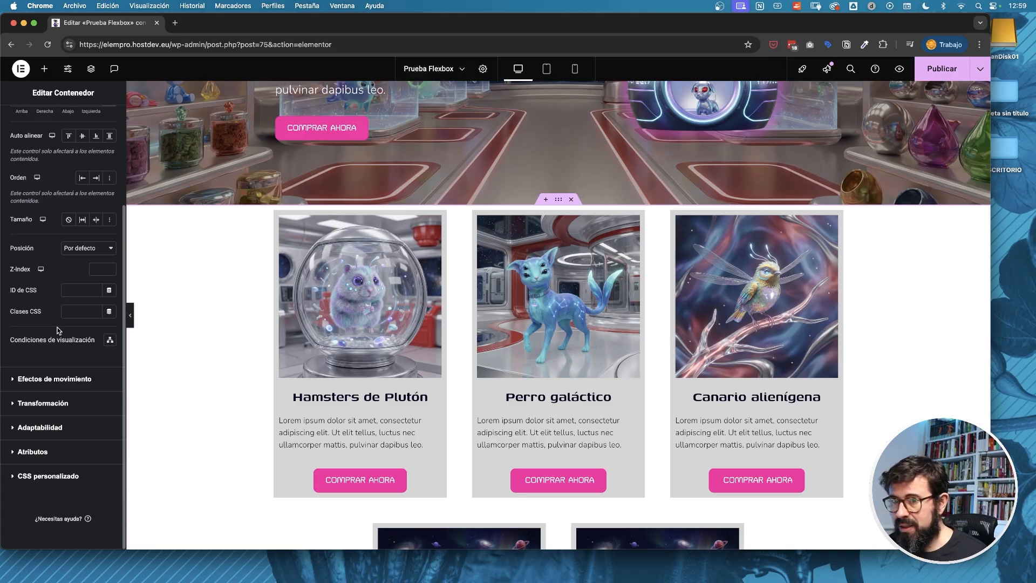
scroll(59, 331, "up", 4)
scroll(551, 386, "up", 10)
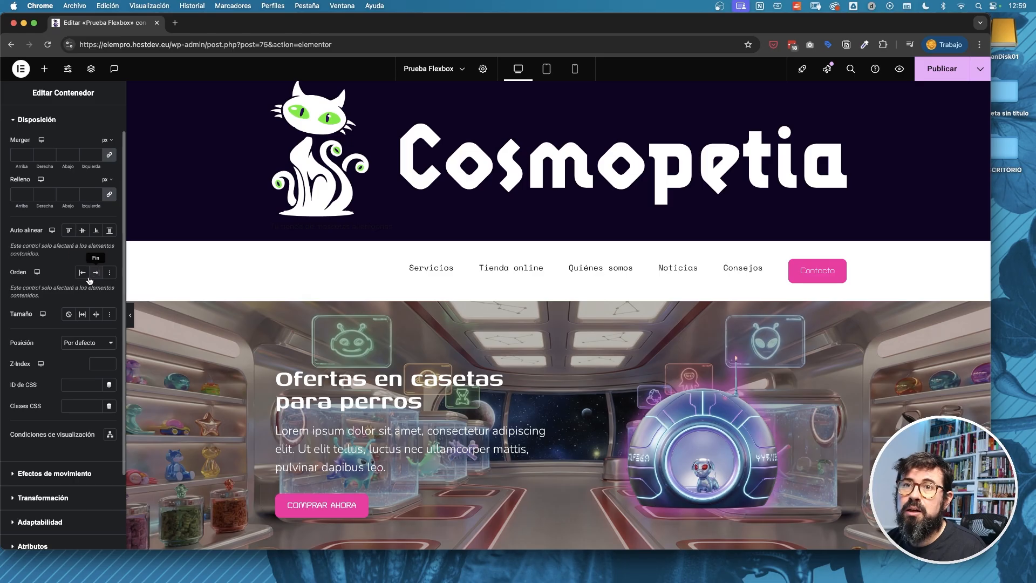
scroll(487, 338, "down", 3)
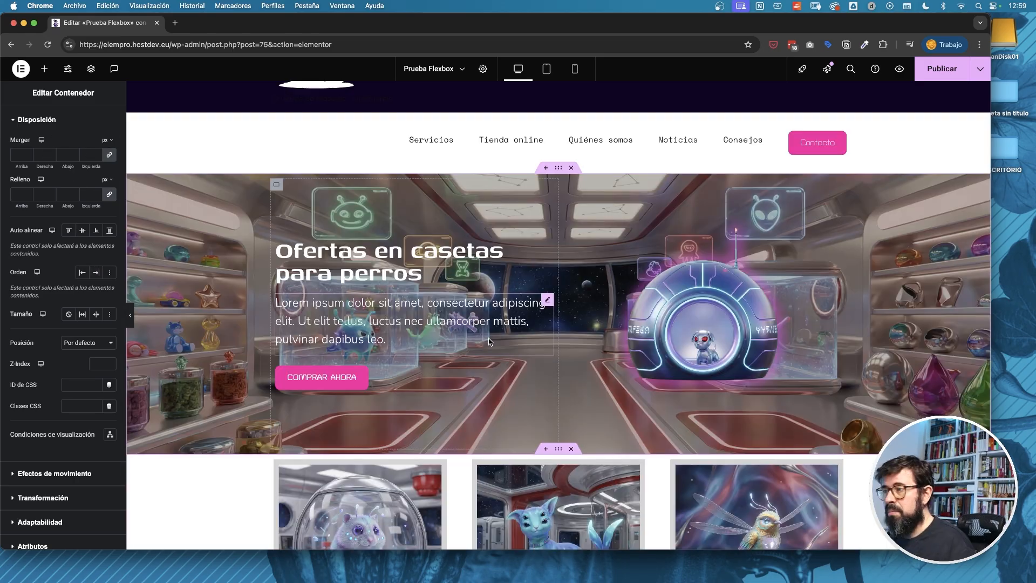